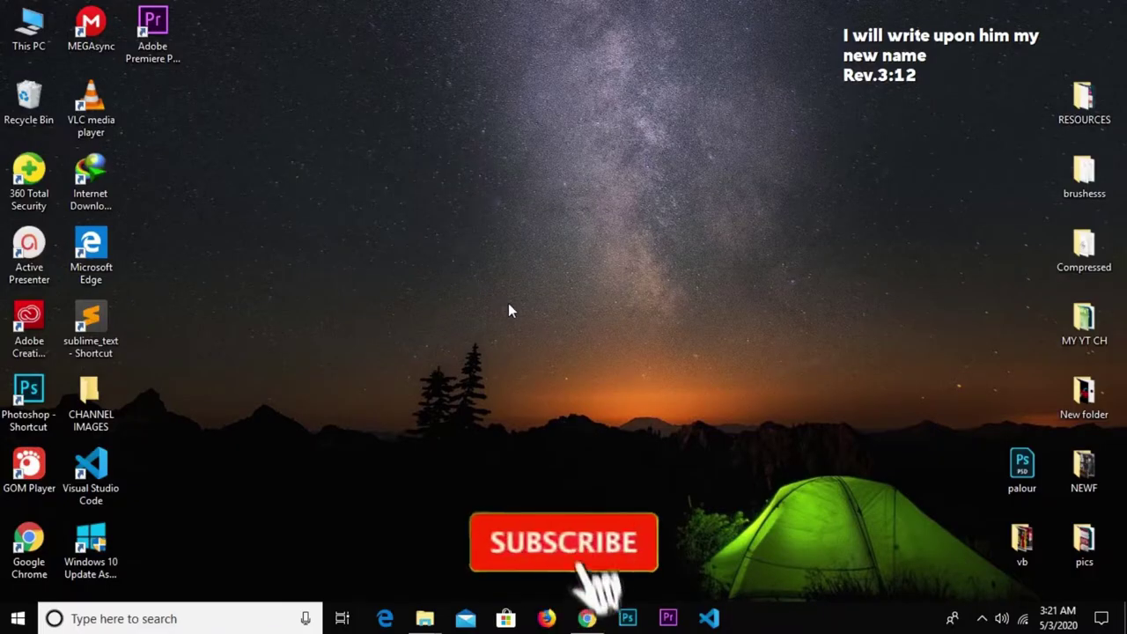
{"action": "left_click", "coordinate": [527, 299]}
{"action": "right_click", "coordinate": [526, 302]}
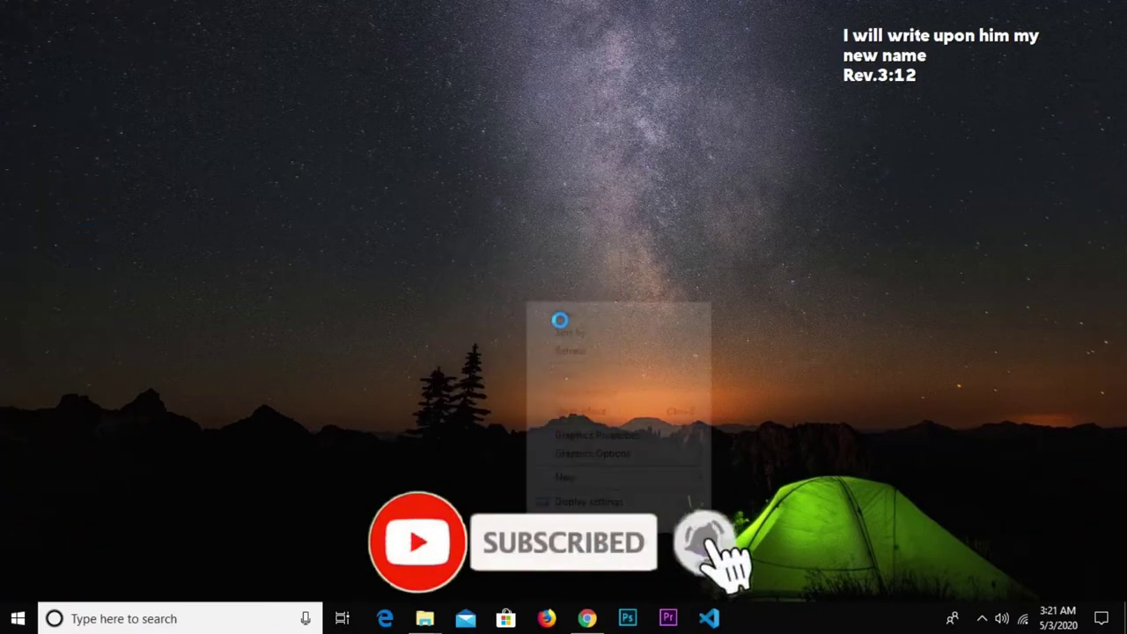
{"action": "left_click", "coordinate": [576, 350]}
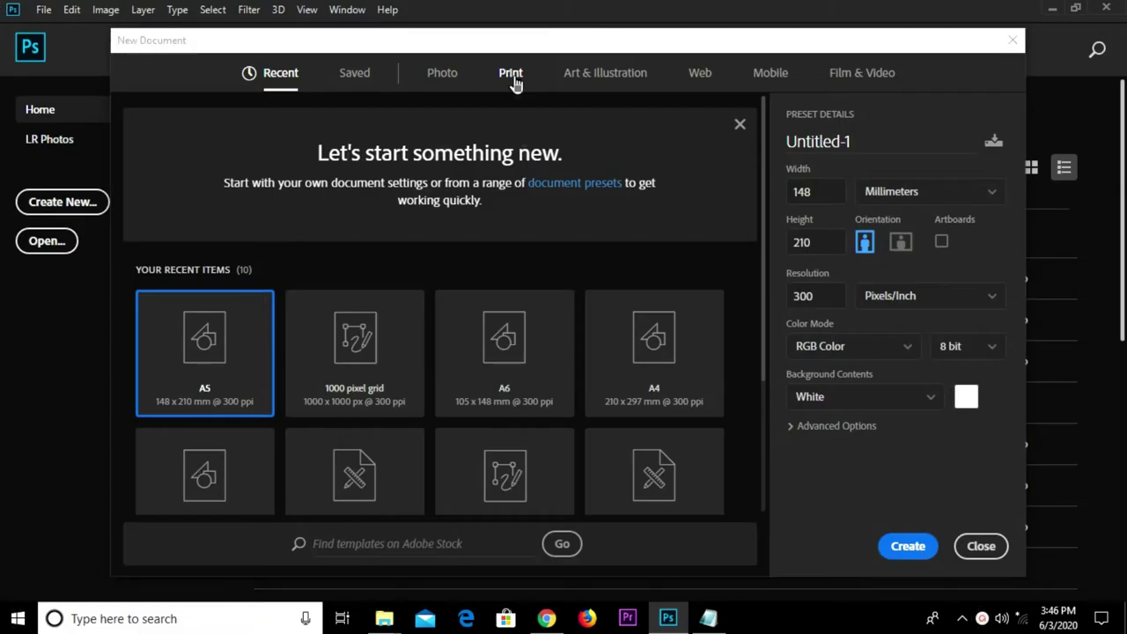
- Create a new document from the A5 print preset, 148 x 210 mm at 300 pixels/inch
{"action": "left_click", "coordinate": [512, 74]}
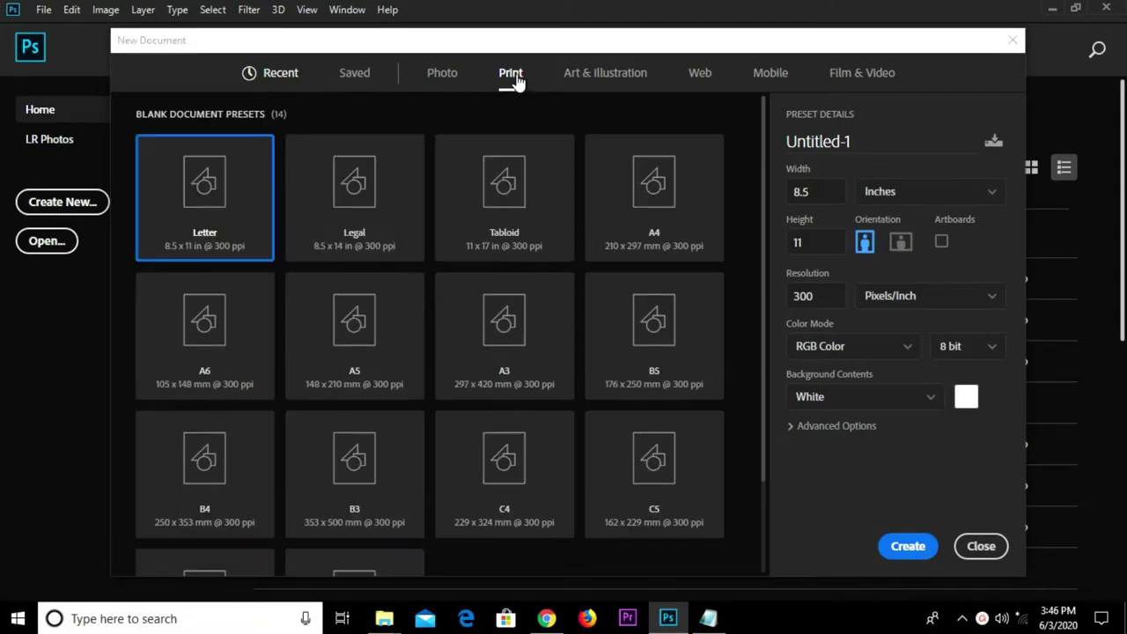
{"action": "left_click", "coordinate": [408, 347]}
{"action": "left_click", "coordinate": [820, 297]}
{"action": "left_click", "coordinate": [907, 545]}
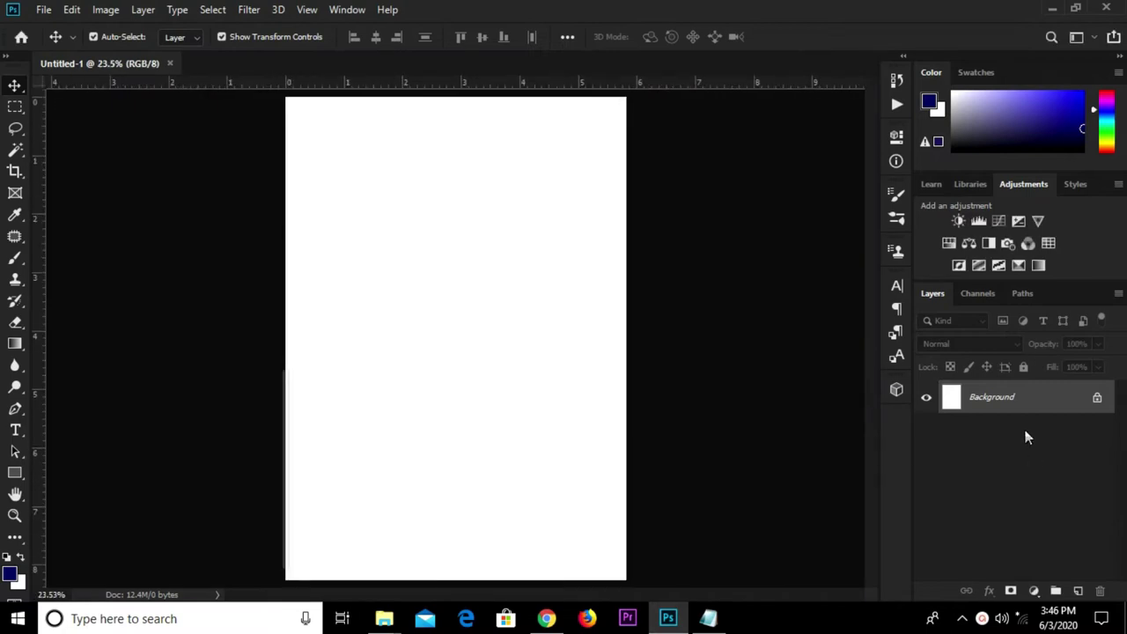
- Convert the Background into a regular layer and add a Solid Color fill layer in 07003a above it
{"action": "double_click", "coordinate": [1010, 403]}
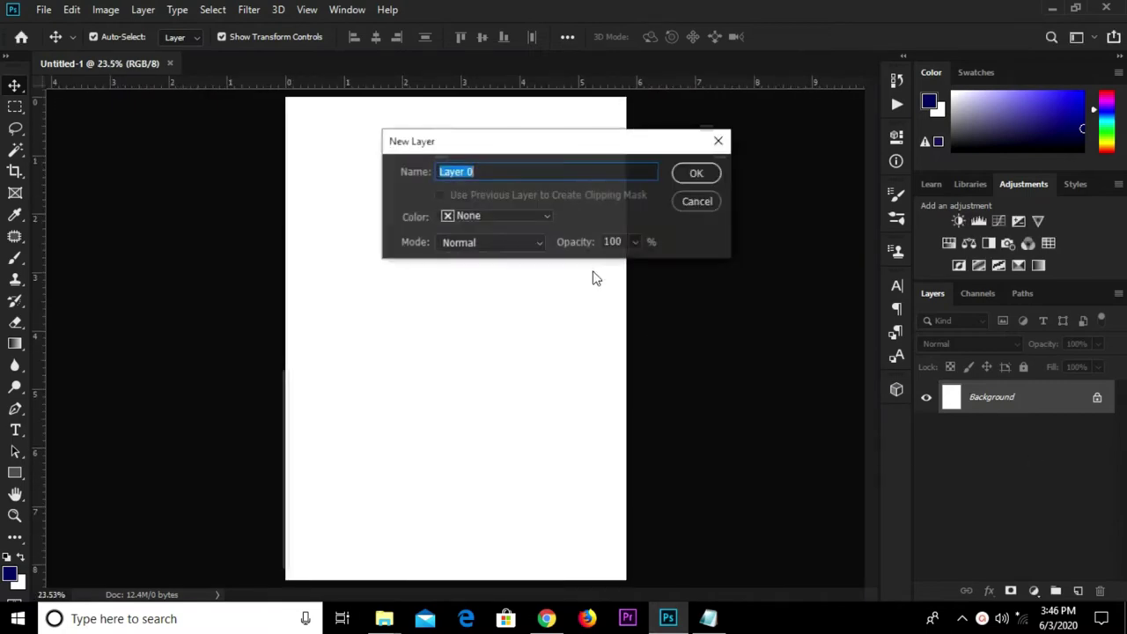
{"action": "left_click", "coordinate": [700, 171]}
{"action": "left_click", "coordinate": [1035, 590]}
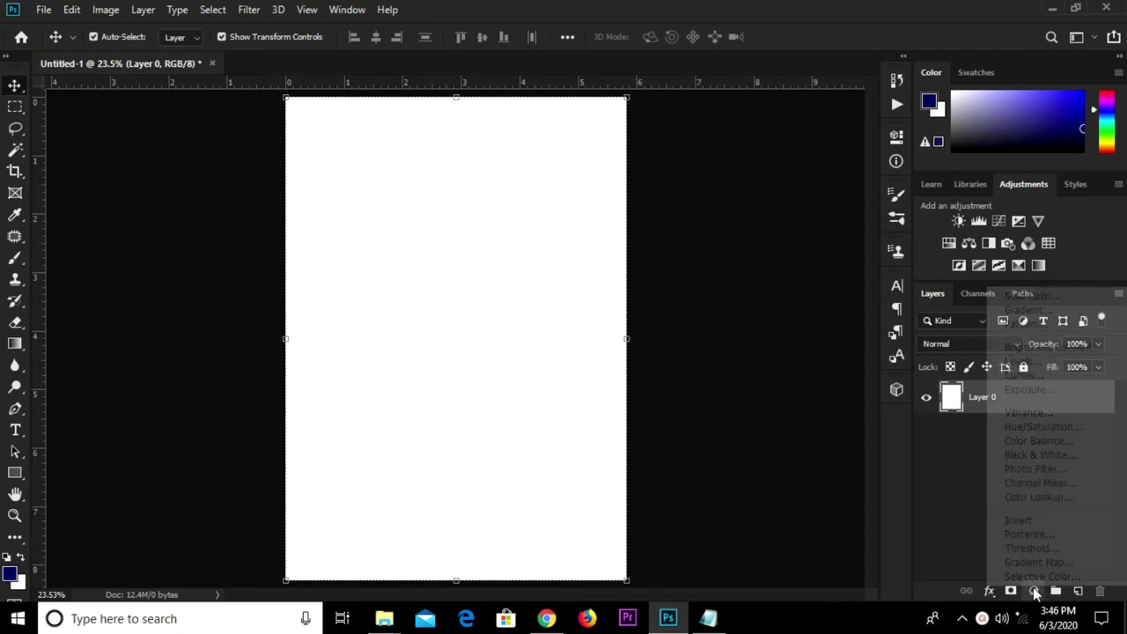
{"action": "left_click", "coordinate": [1027, 294]}
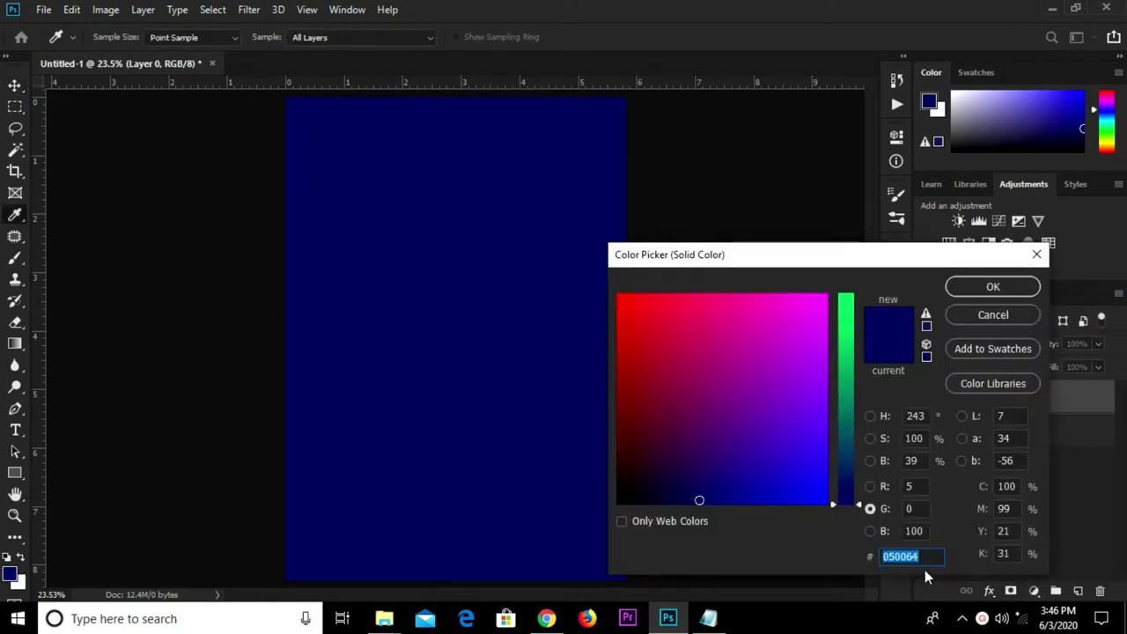
{"action": "type", "text": "07"}
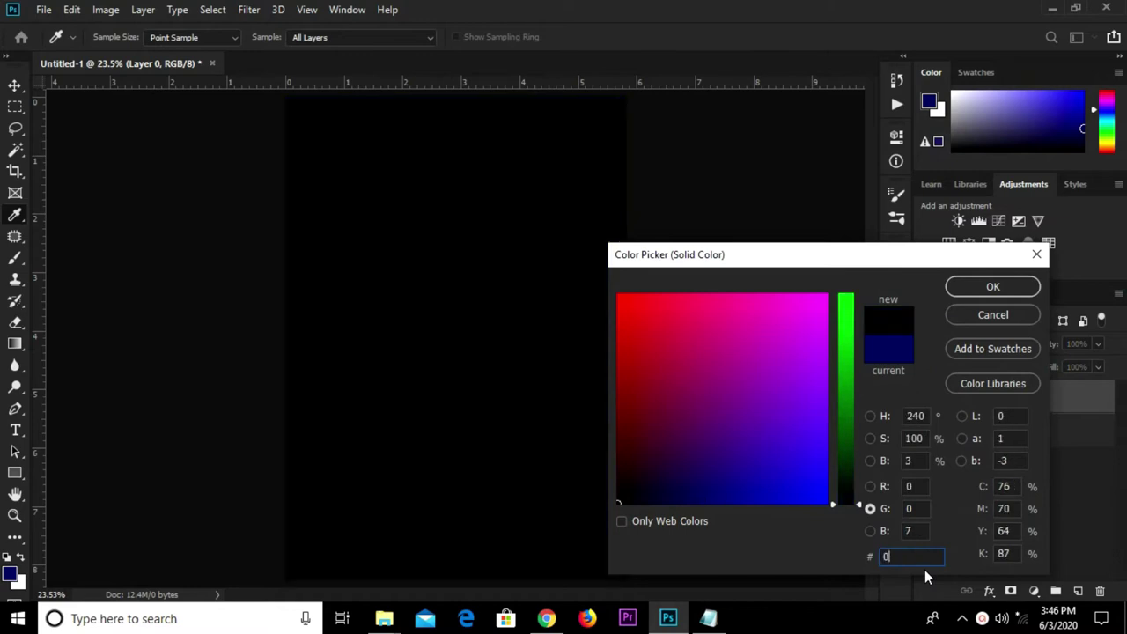
{"action": "type", "text": "00"}
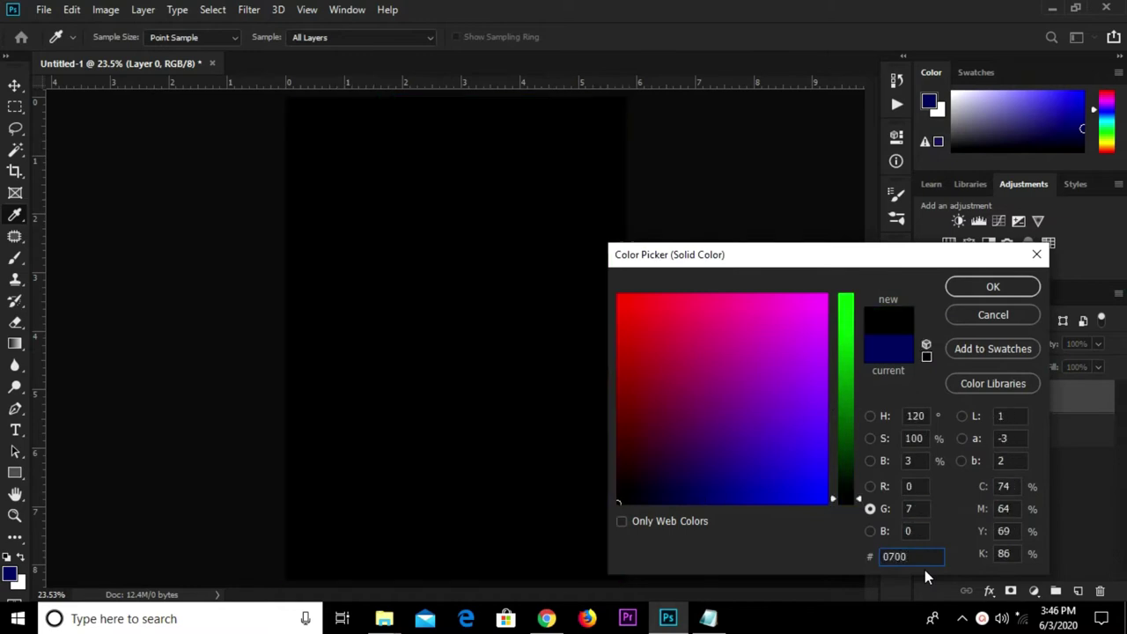
{"action": "type", "text": "3a"}
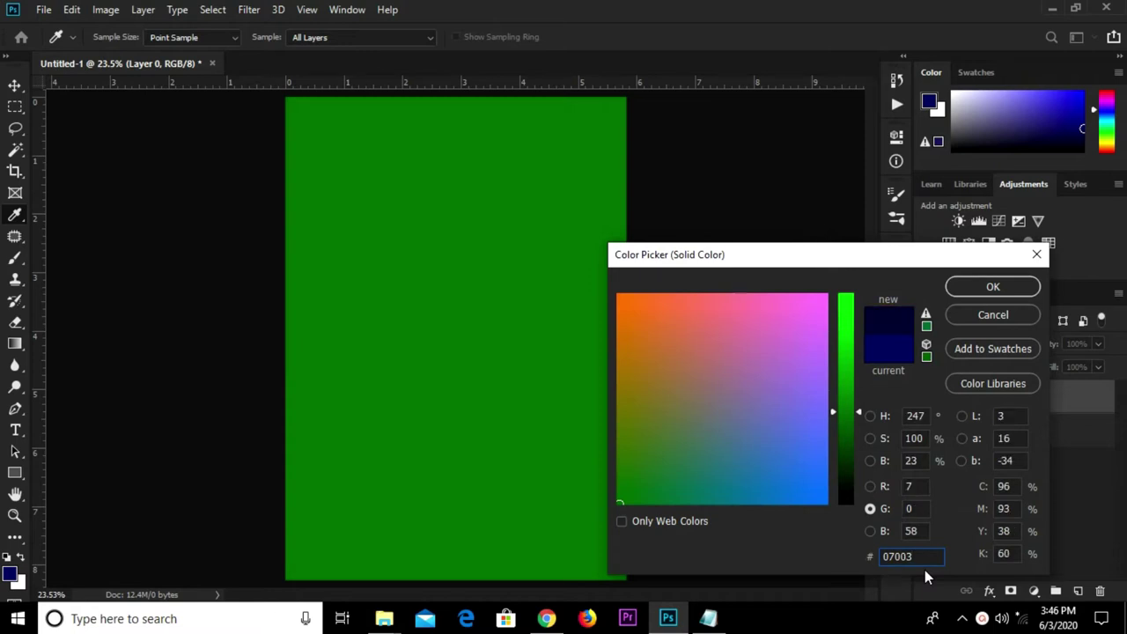
{"action": "left_click", "coordinate": [993, 286]}
- Place the "dot" image from the Wedding folder as an embedded object, enlarged slightly beyond the canvas edges
{"action": "scroll", "coordinate": [706, 253], "scroll_direction": "down", "scroll_amount": 1}
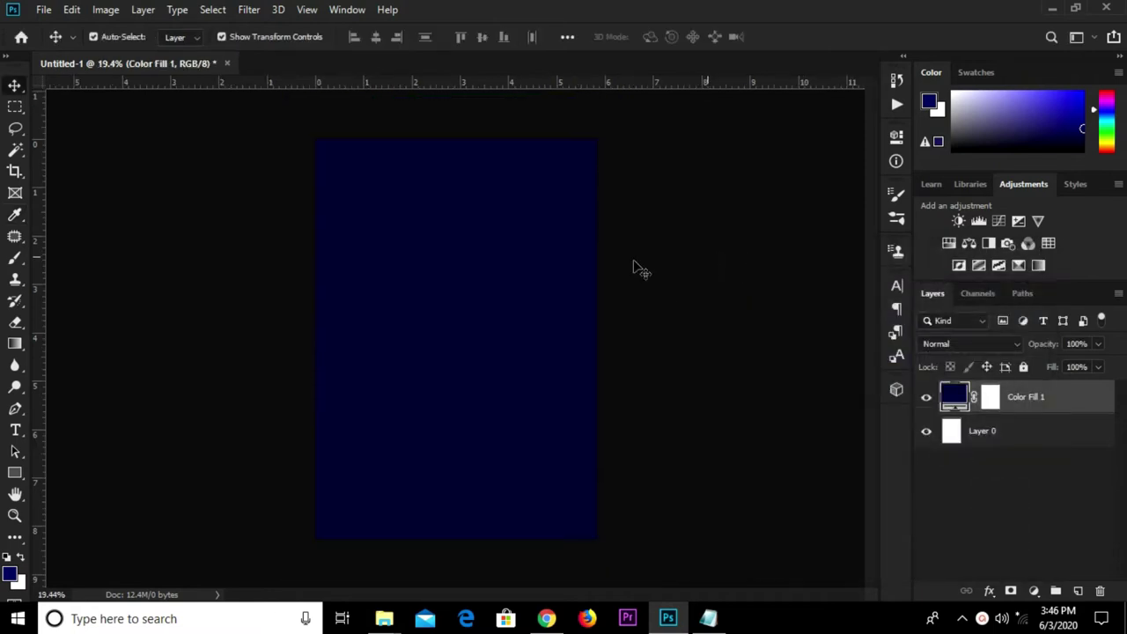
{"action": "scroll", "coordinate": [496, 259], "scroll_direction": "up", "scroll_amount": 1}
{"action": "left_click", "coordinate": [43, 10]}
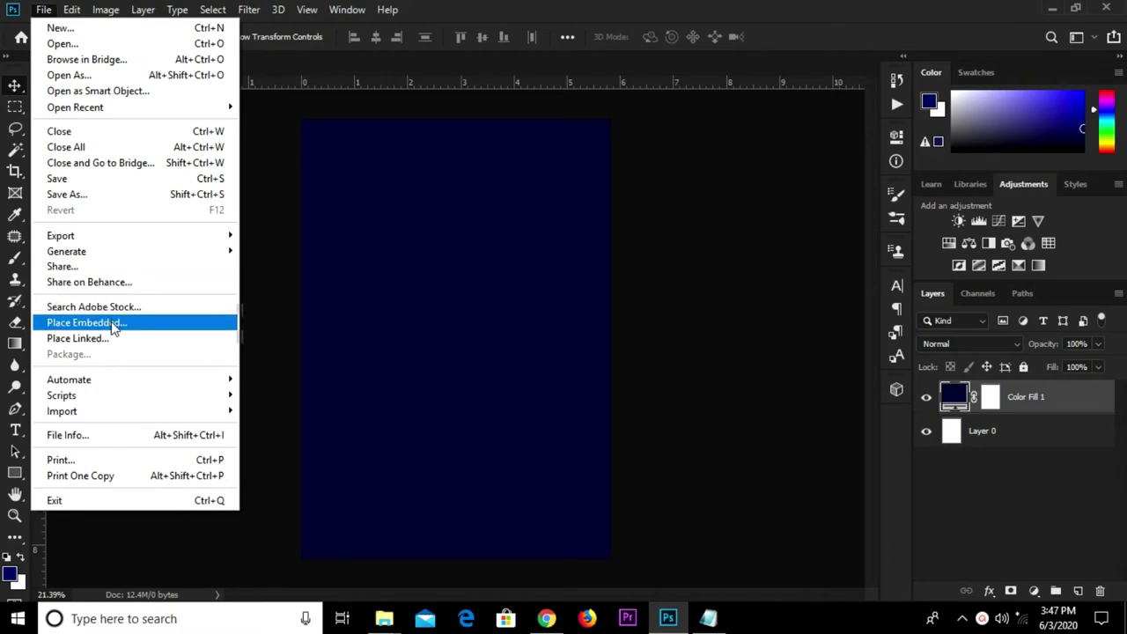
{"action": "left_click", "coordinate": [112, 324]}
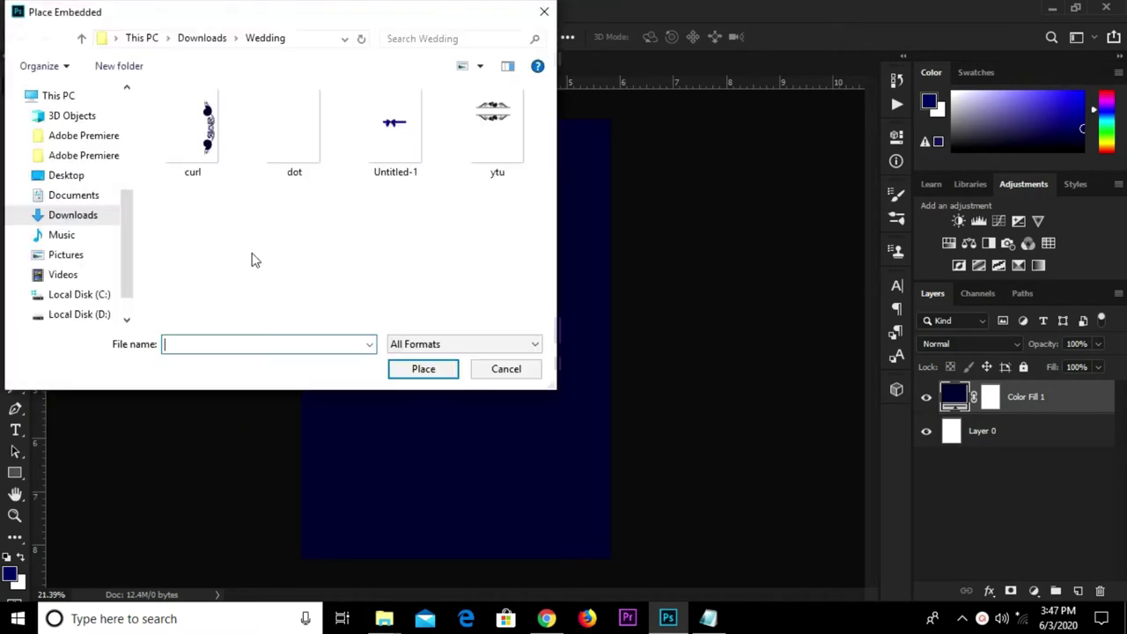
{"action": "left_click", "coordinate": [296, 139]}
{"action": "left_click", "coordinate": [431, 373]}
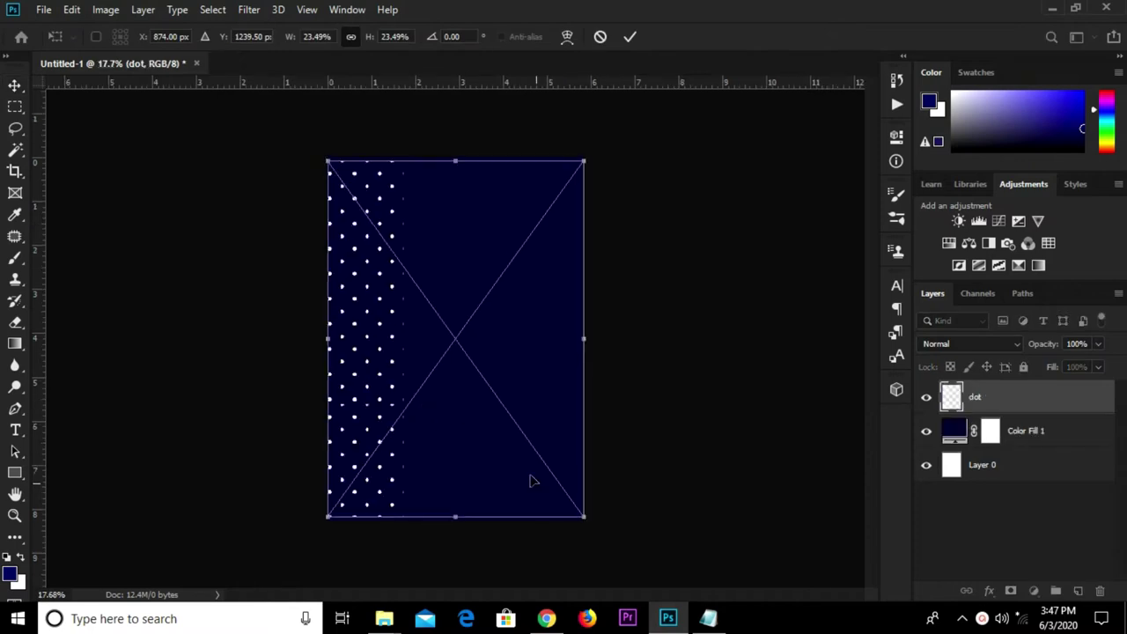
{"action": "left_click_drag", "start_coordinate": [585, 519], "coordinate": [600, 539]}
{"action": "left_click_drag", "start_coordinate": [323, 162], "coordinate": [313, 142]}
{"action": "left_click", "coordinate": [631, 36]}
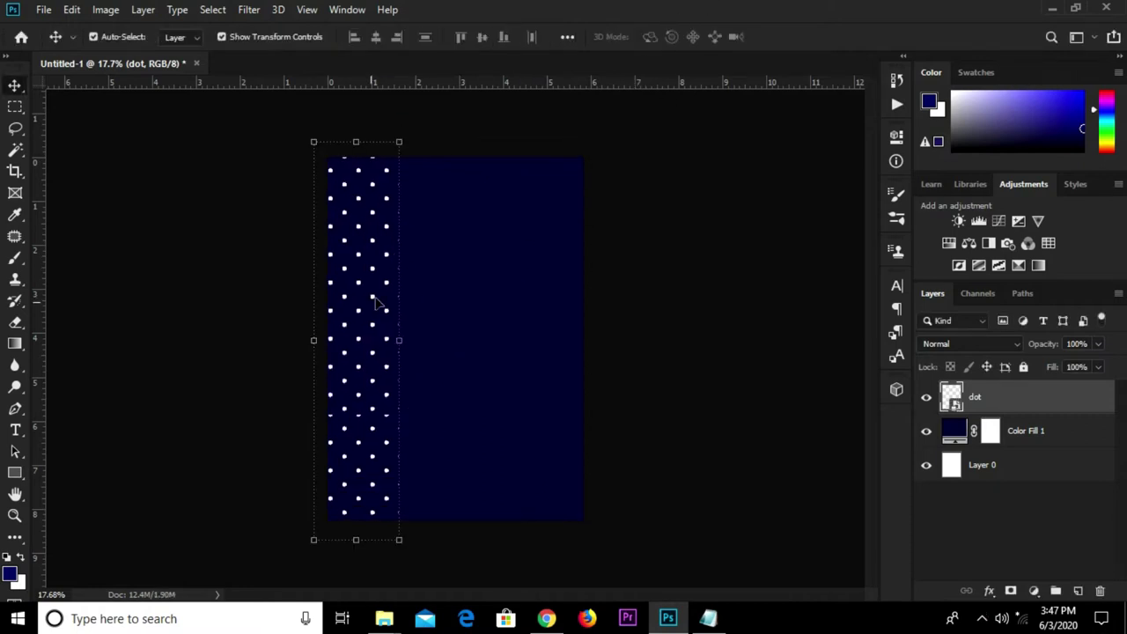
- Duplicate the dot layer and flip the copy horizontally so its dots cover the opposite side of the page
{"action": "key", "text": "ctrl+j"}
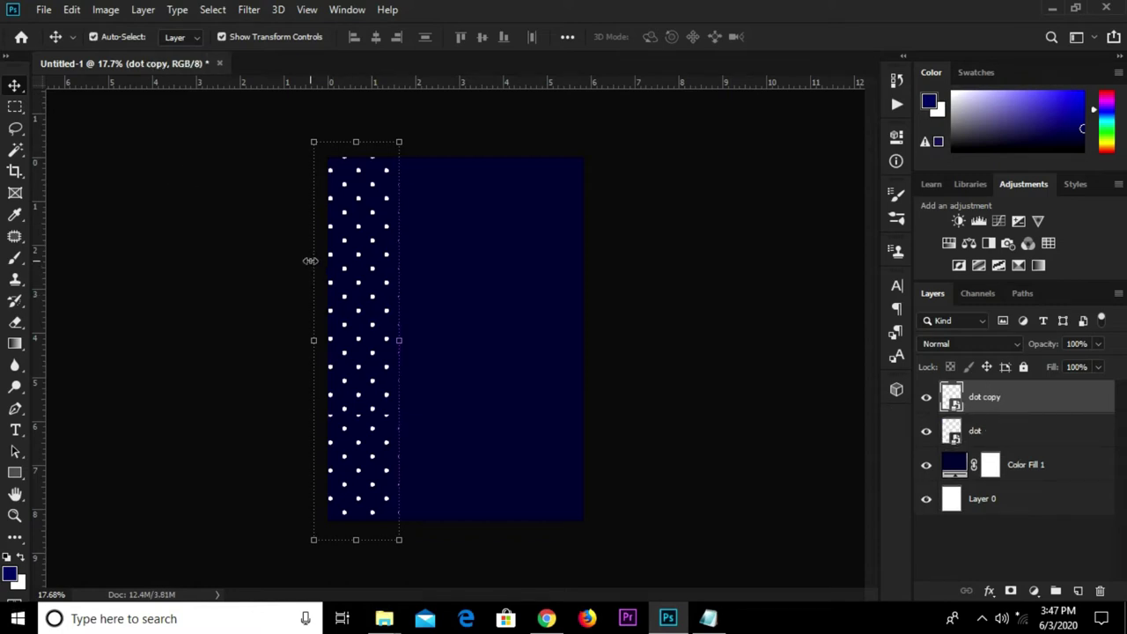
{"action": "key", "text": "ctrl+t"}
{"action": "right_click", "coordinate": [338, 259]}
{"action": "left_click", "coordinate": [370, 448]}
{"action": "left_click", "coordinate": [631, 38]}
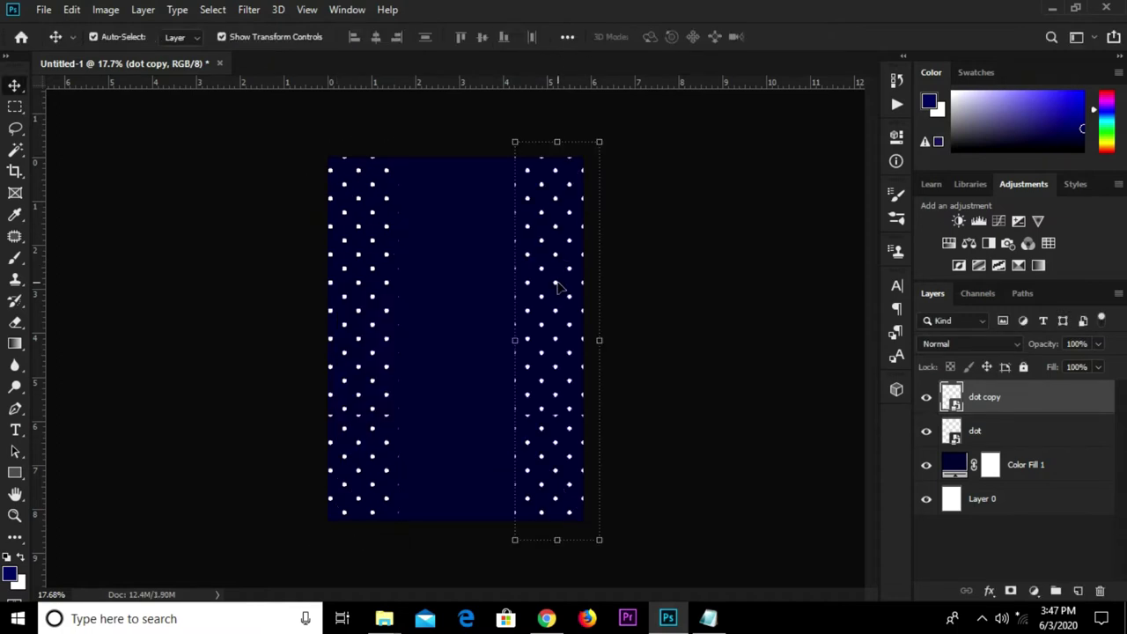
{"action": "left_click", "coordinate": [649, 285]}
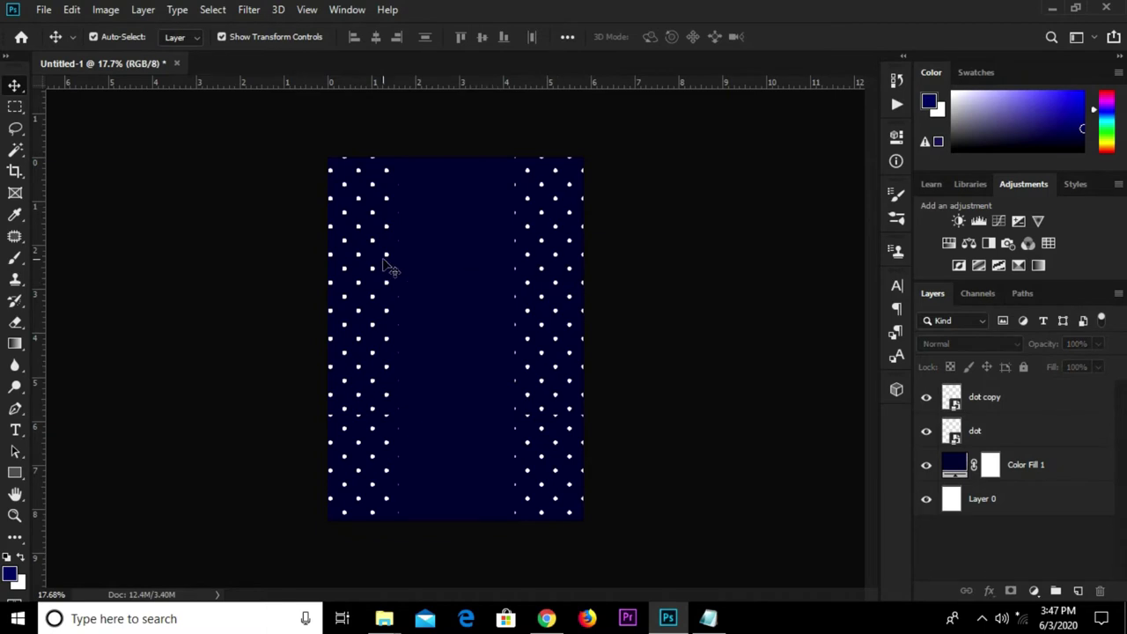
- Group the two dot layers and set the group's opacity to 15%
{"action": "scroll", "coordinate": [462, 289], "scroll_direction": "up", "scroll_amount": 1}
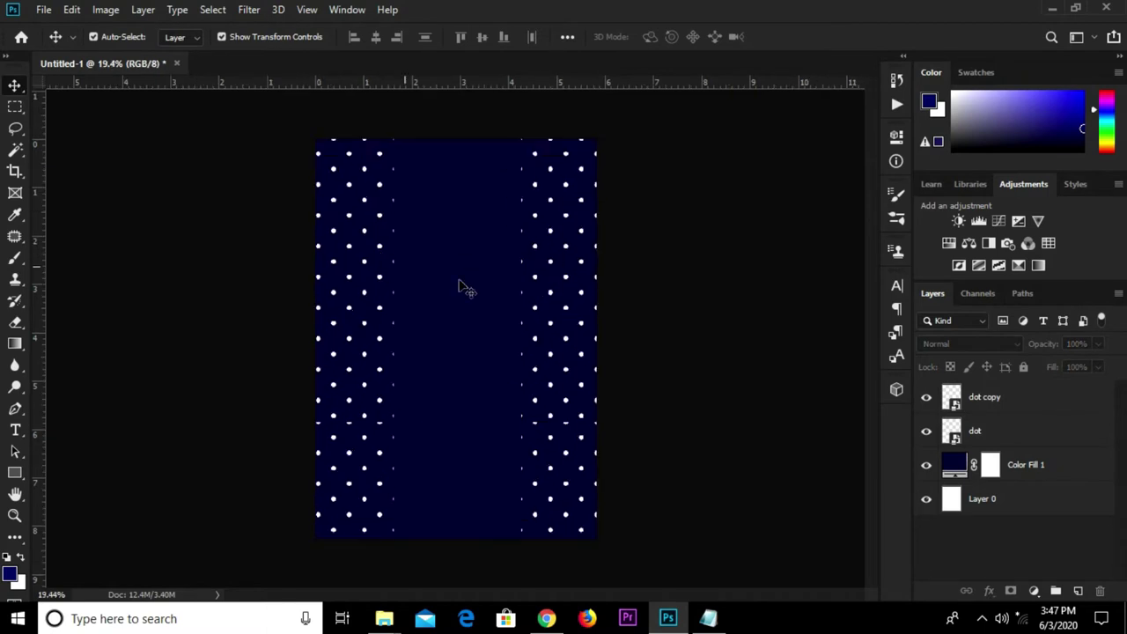
{"action": "left_click", "coordinate": [1015, 435]}
{"action": "left_click", "coordinate": [1015, 402], "text": "shift"}
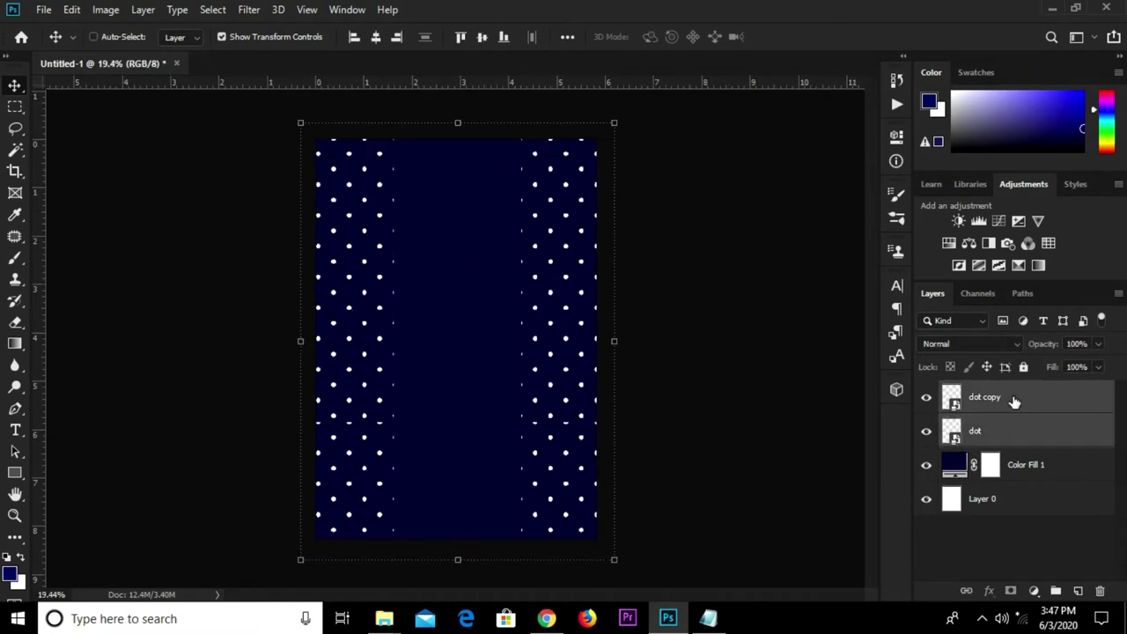
{"action": "key", "text": "ctrl+g"}
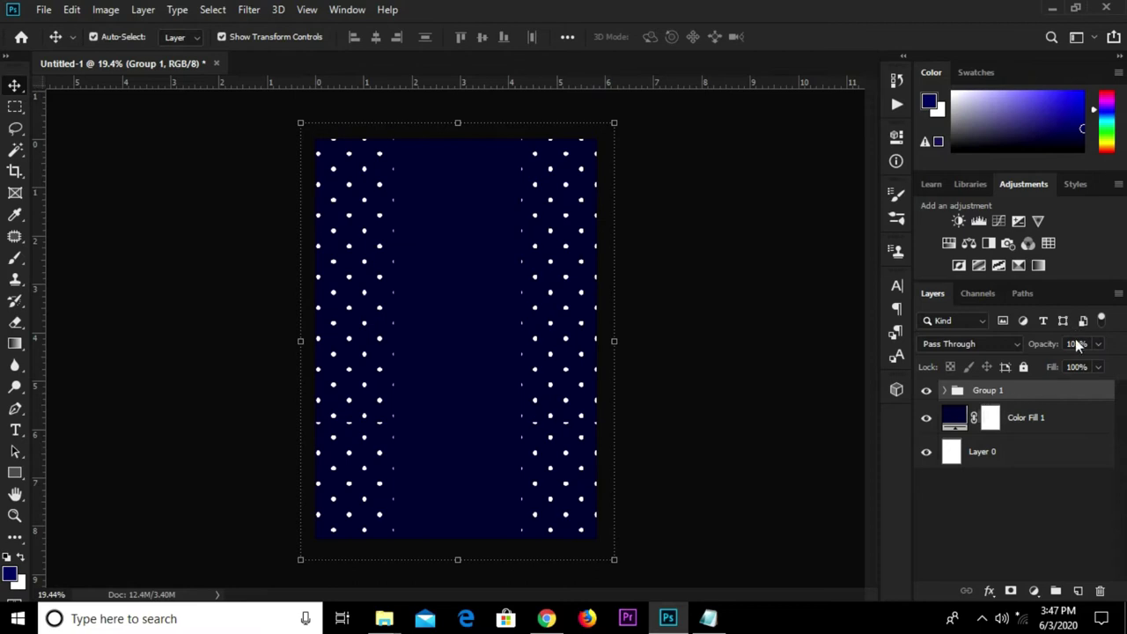
{"action": "key", "text": "ctrl"}
{"action": "type", "text": "15"}
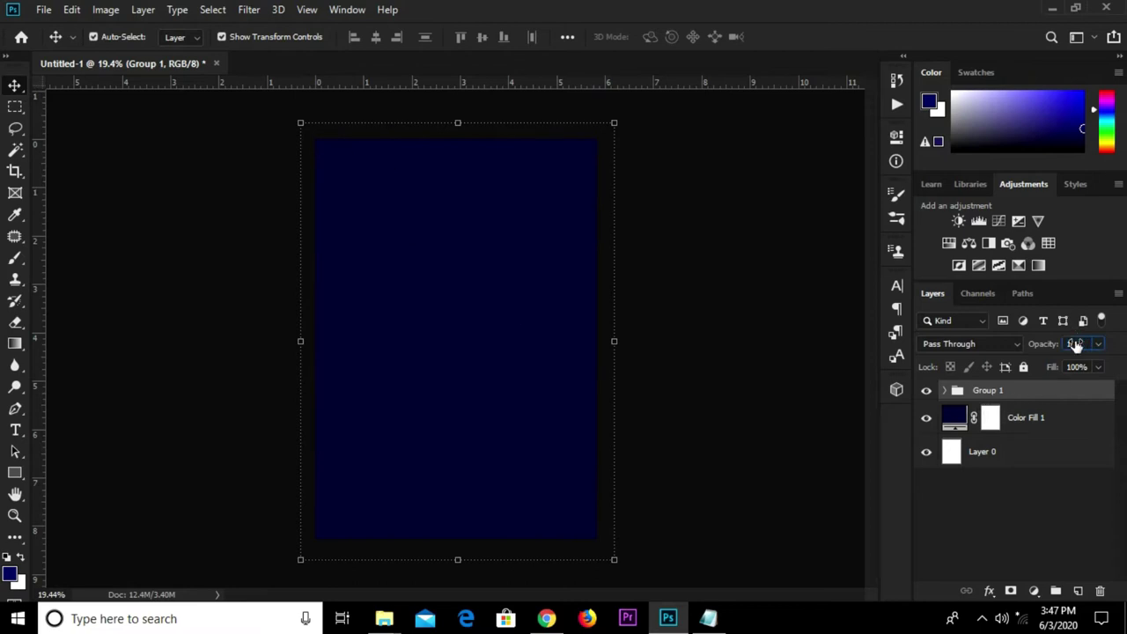
{"action": "left_click", "coordinate": [759, 290]}
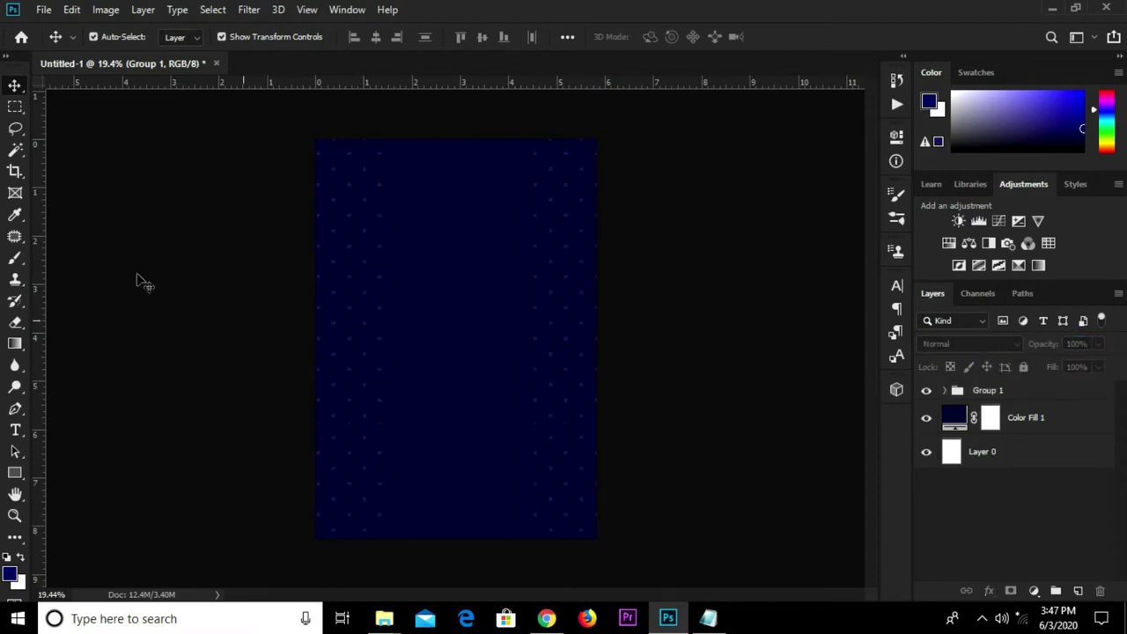
- Draw a white rectangle without stroke, about 1158 x 2727 px, down the middle of the page past its upper and lower edges
{"action": "left_click", "coordinate": [11, 473]}
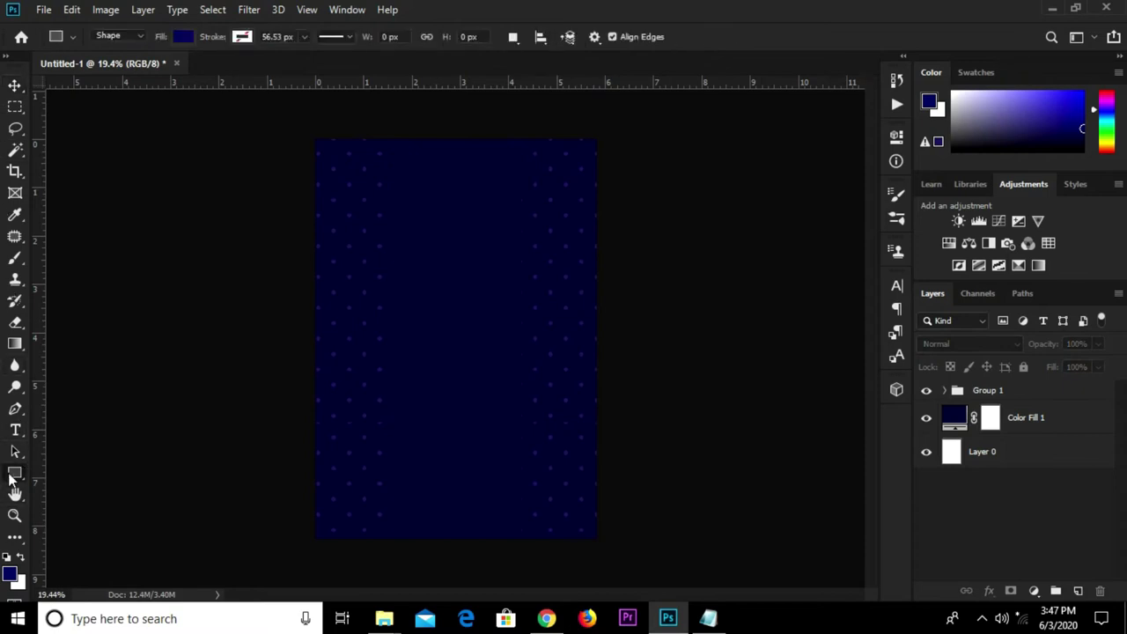
{"action": "left_click", "coordinate": [182, 37]}
{"action": "left_click", "coordinate": [112, 123]}
{"action": "left_click", "coordinate": [516, 15]}
{"action": "left_click_drag", "start_coordinate": [366, 115], "coordinate": [553, 555]}
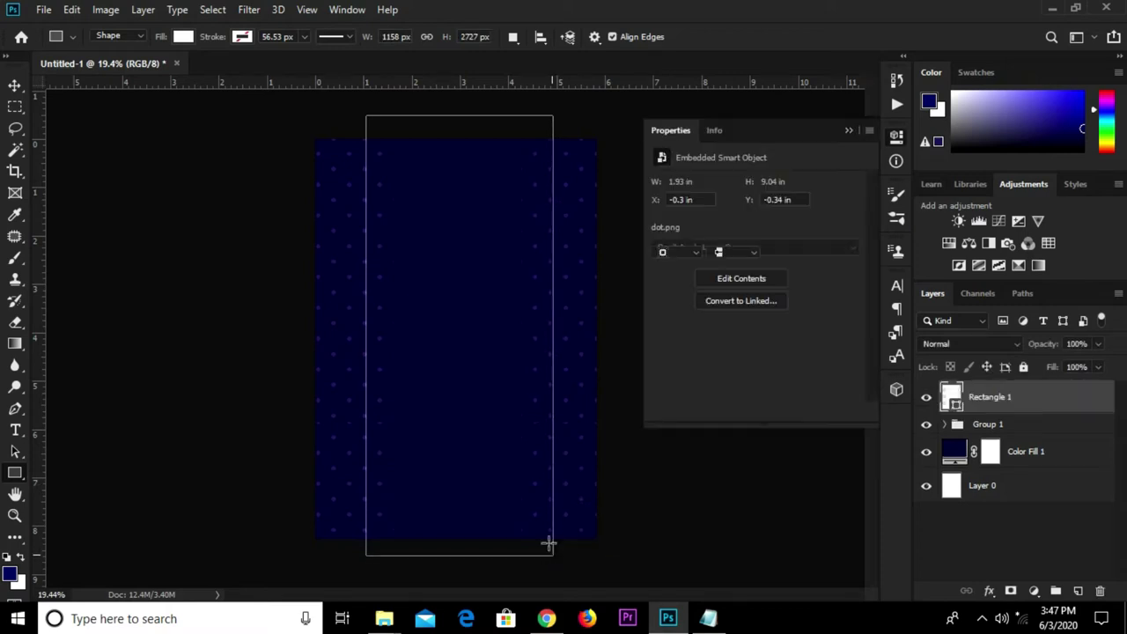
- Center the white rectangle horizontally on the canvas
{"action": "key", "text": "v"}
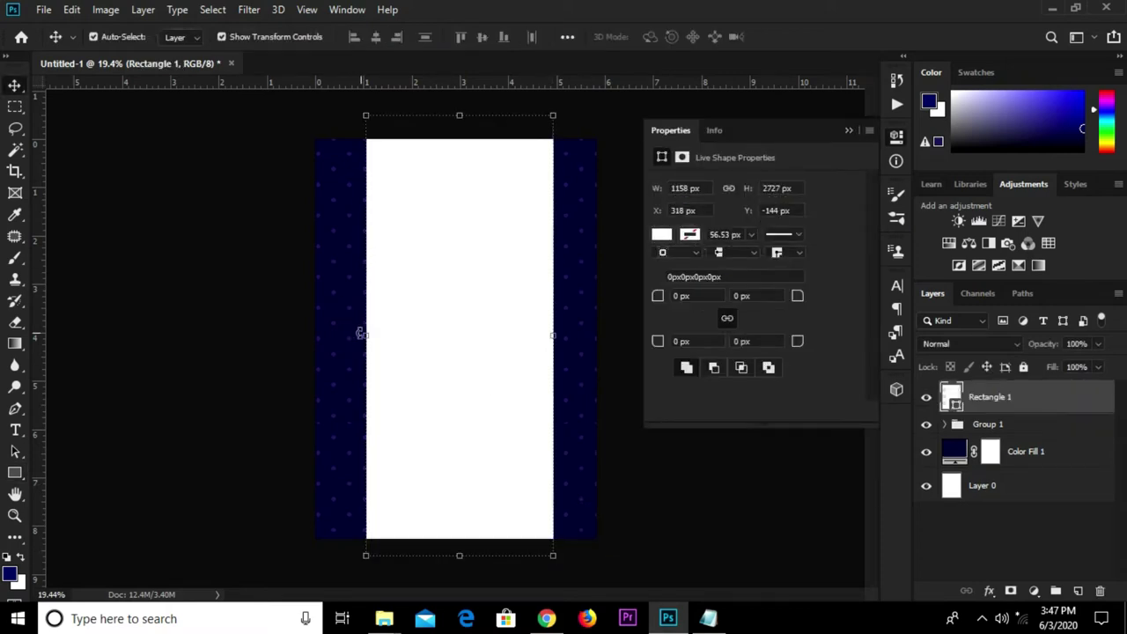
{"action": "key", "text": "ctrl+a"}
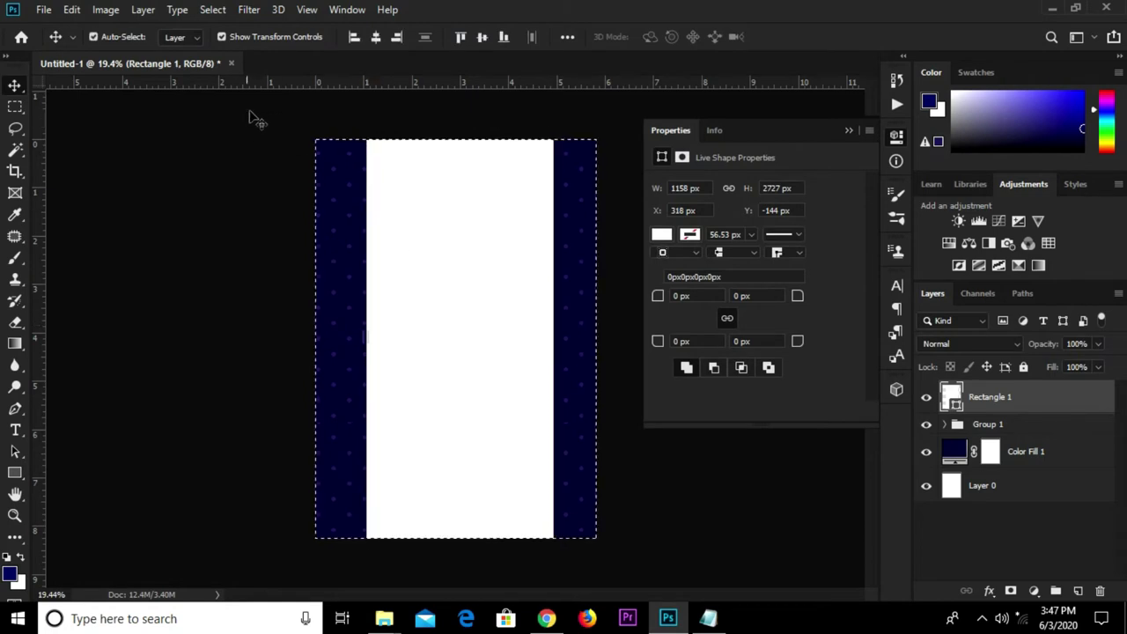
{"action": "left_click", "coordinate": [376, 38]}
{"action": "key", "text": "ctrl+d"}
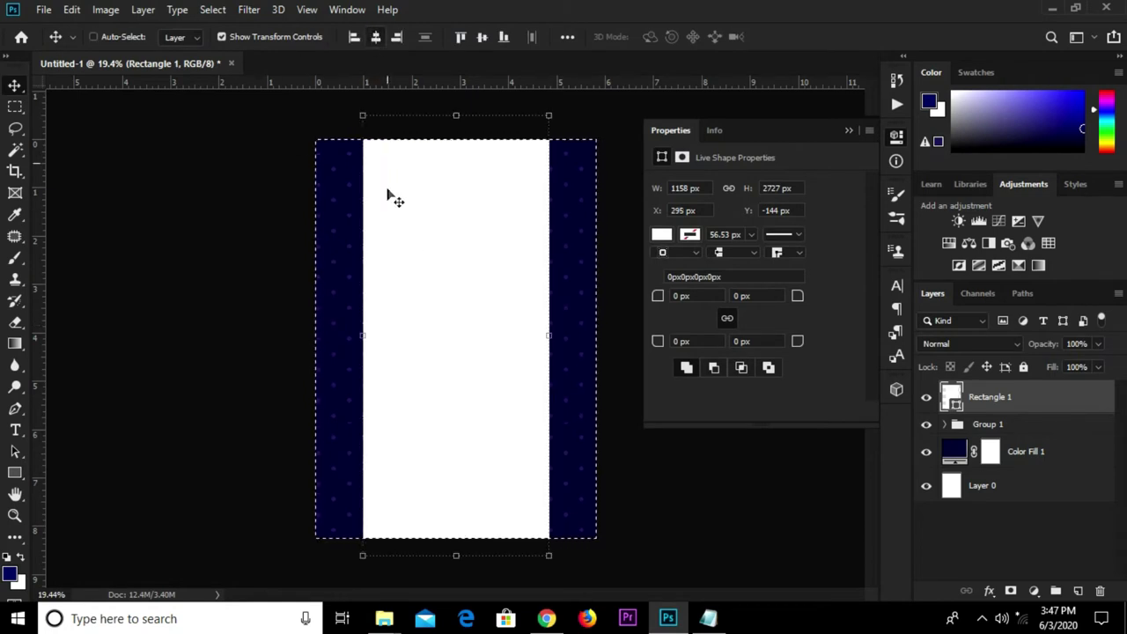
- Widen the white rectangle to about 1207 px and re-center it horizontally on the canvas
{"action": "scroll", "coordinate": [368, 357], "scroll_direction": "up", "scroll_amount": 2}
{"action": "mouse_move", "coordinate": [344, 325]}
{"action": "left_mouse_down"}
{"action": "mouse_move", "coordinate": [328, 332]}
{"action": "mouse_move", "coordinate": [335, 344]}
{"action": "left_mouse_up"}
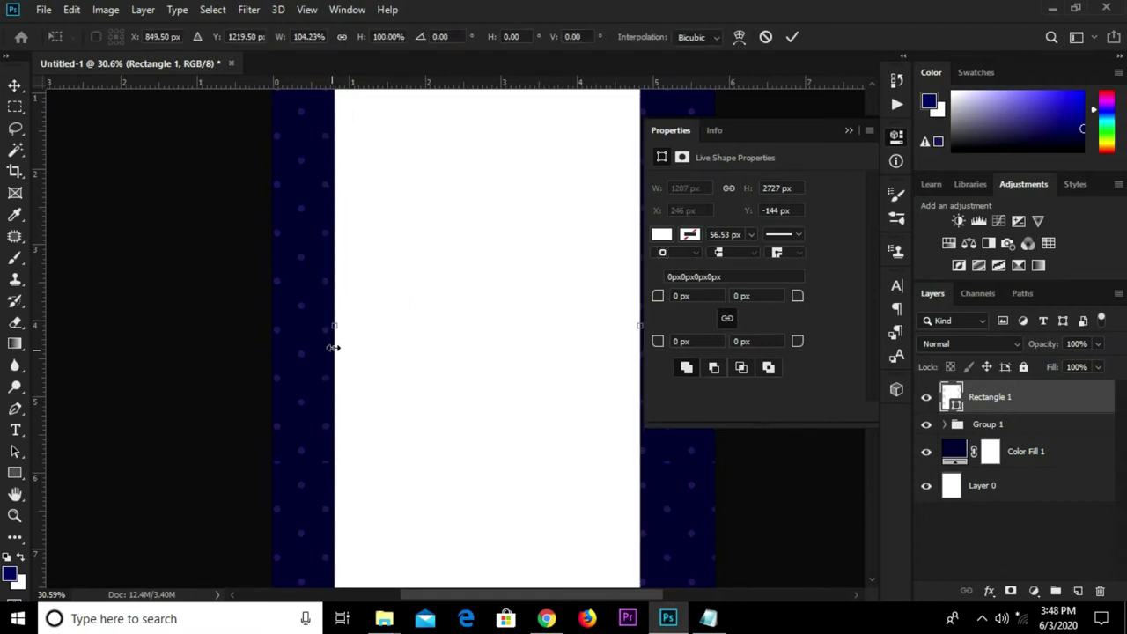
{"action": "left_click", "coordinate": [796, 36]}
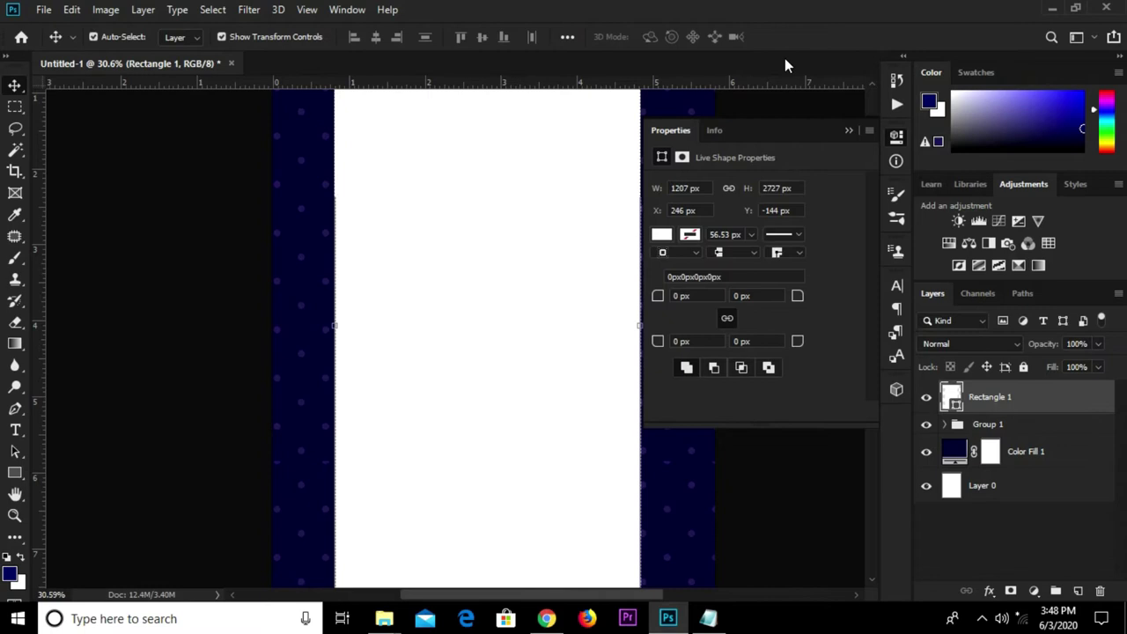
{"action": "left_click", "coordinate": [376, 38]}
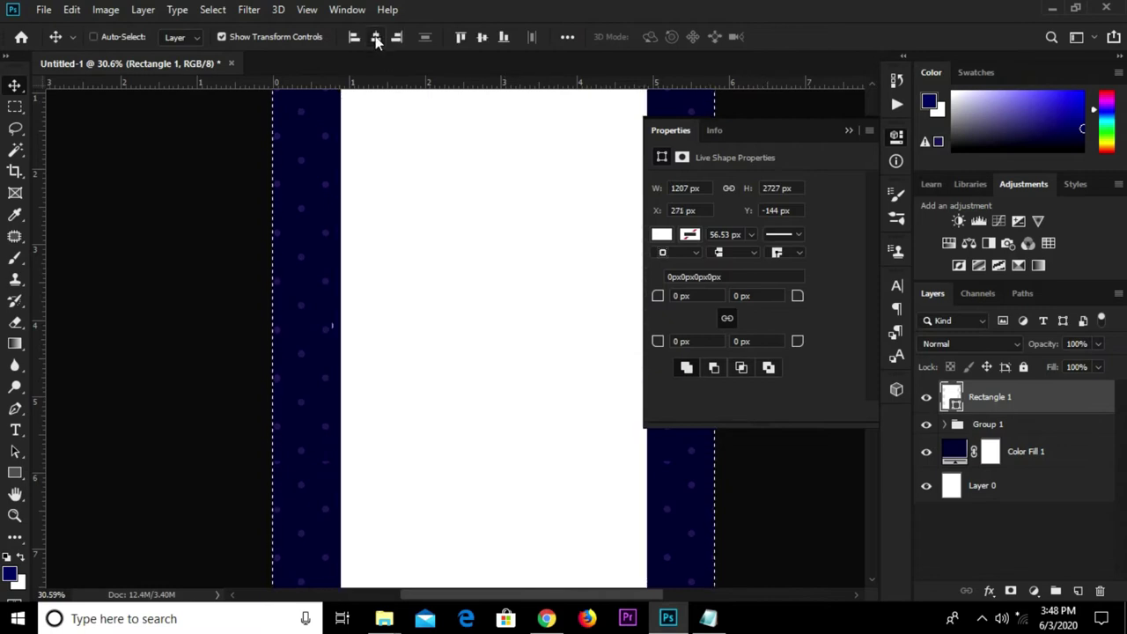
{"action": "left_click", "coordinate": [848, 131]}
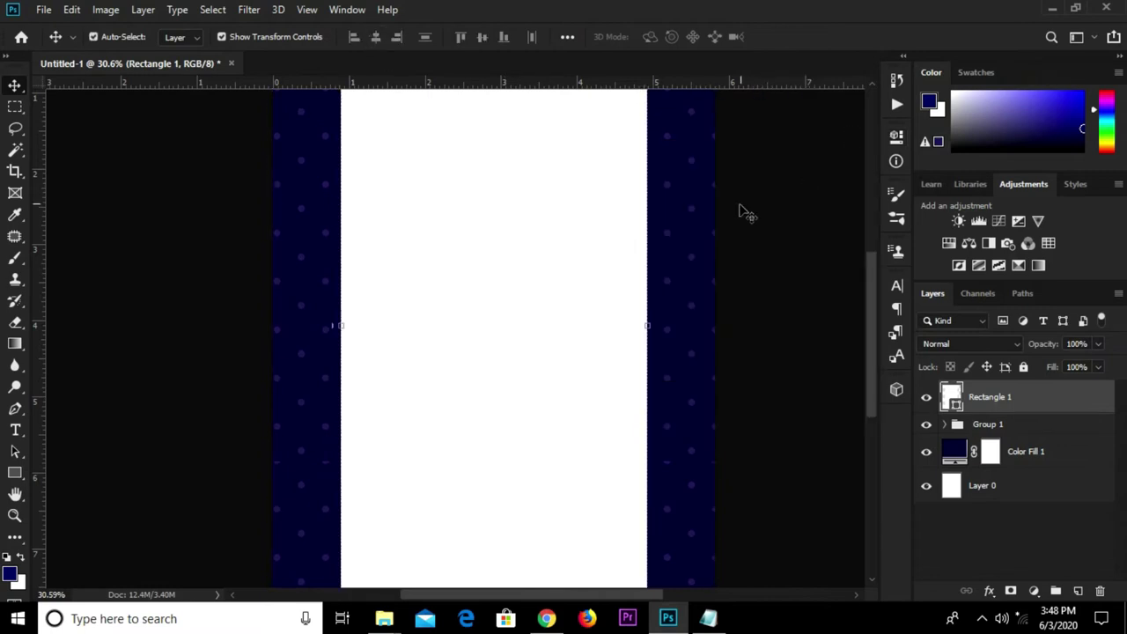
- Place the ytu ornament image from the Wedding folder as an embedded object at its default size
{"action": "key", "text": "ctrl+minus"}
{"action": "key", "text": "ctrl+0"}
{"action": "left_click", "coordinate": [176, 101]}
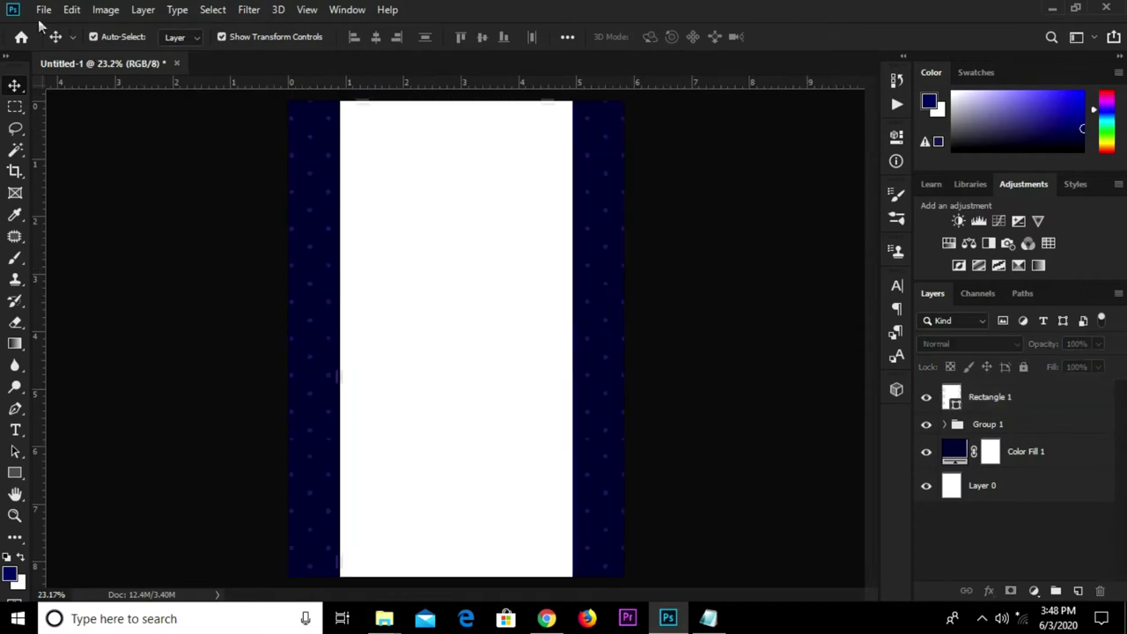
{"action": "left_click", "coordinate": [44, 10]}
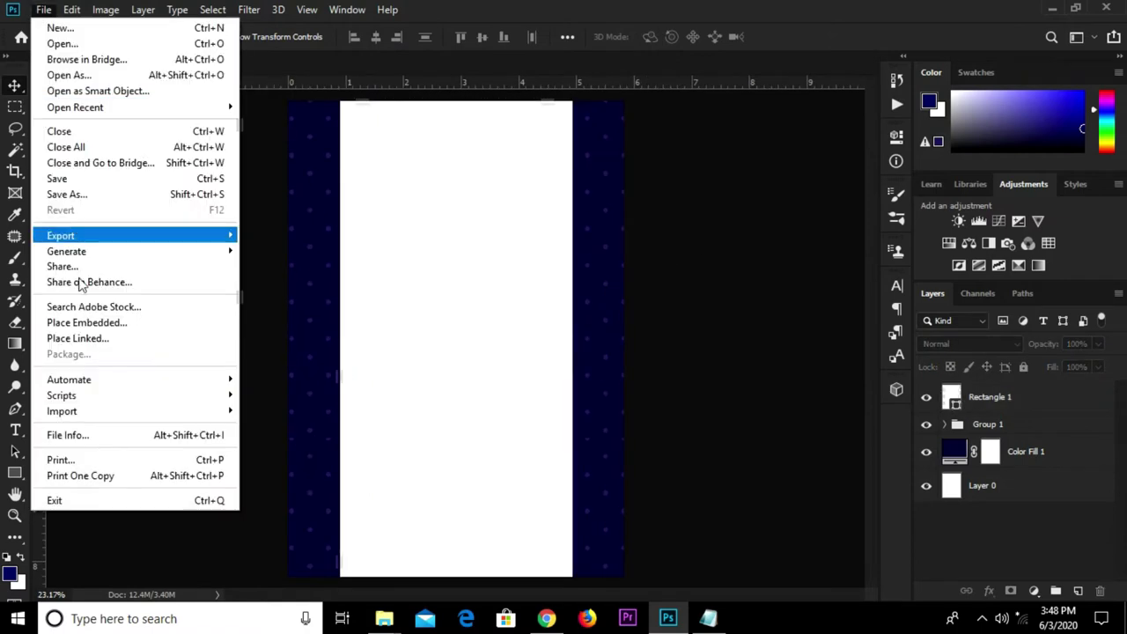
{"action": "left_click", "coordinate": [95, 323]}
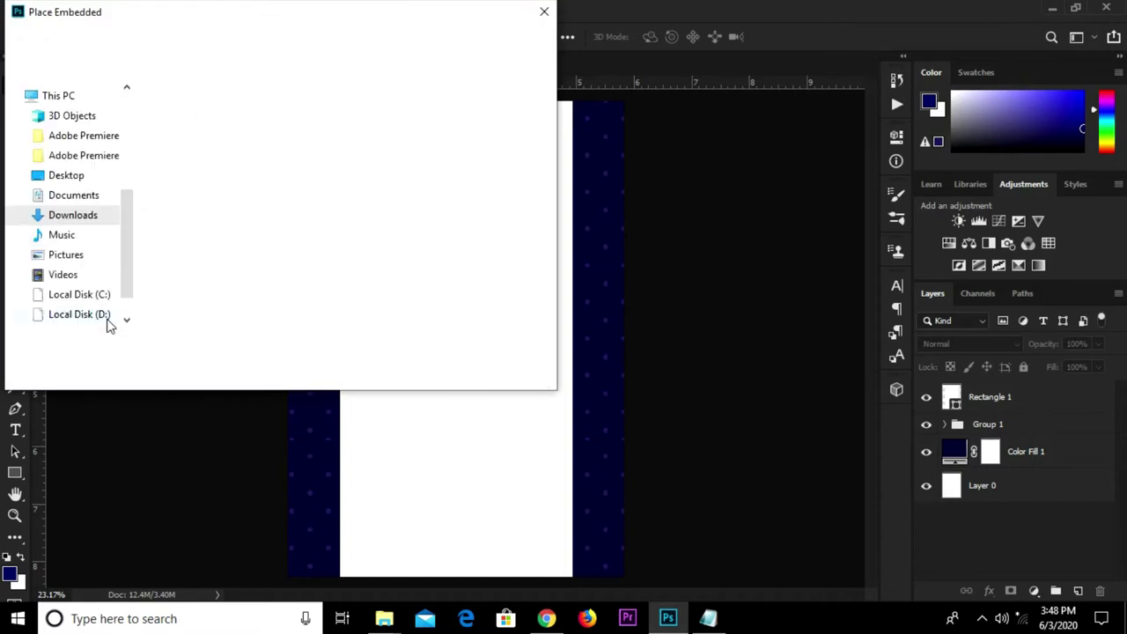
{"action": "left_click", "coordinate": [491, 127]}
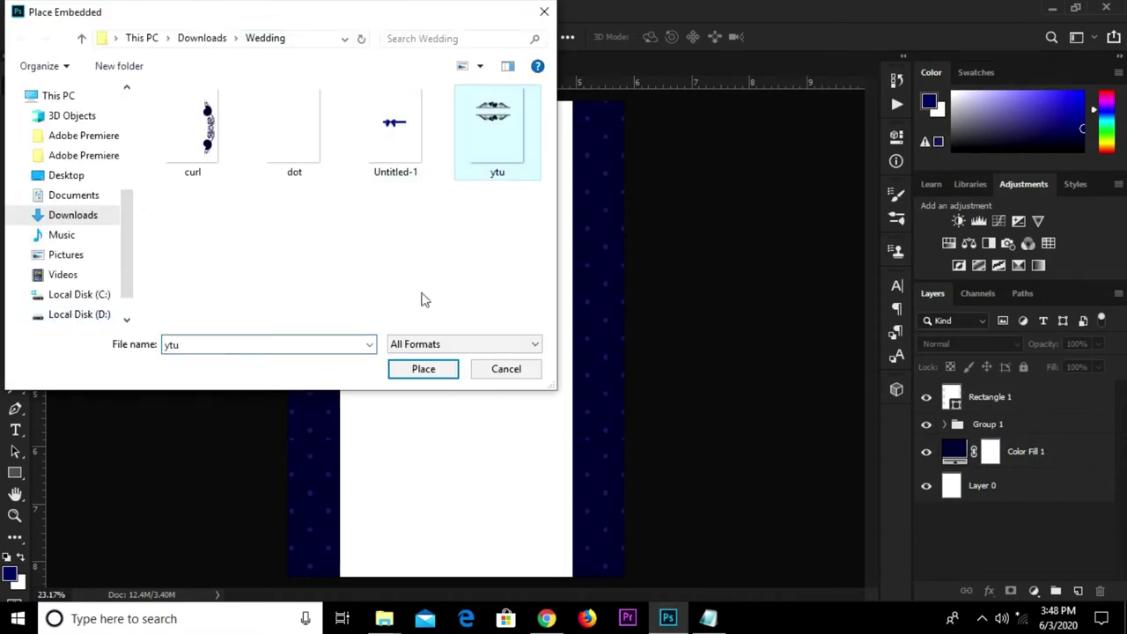
{"action": "left_click", "coordinate": [418, 374]}
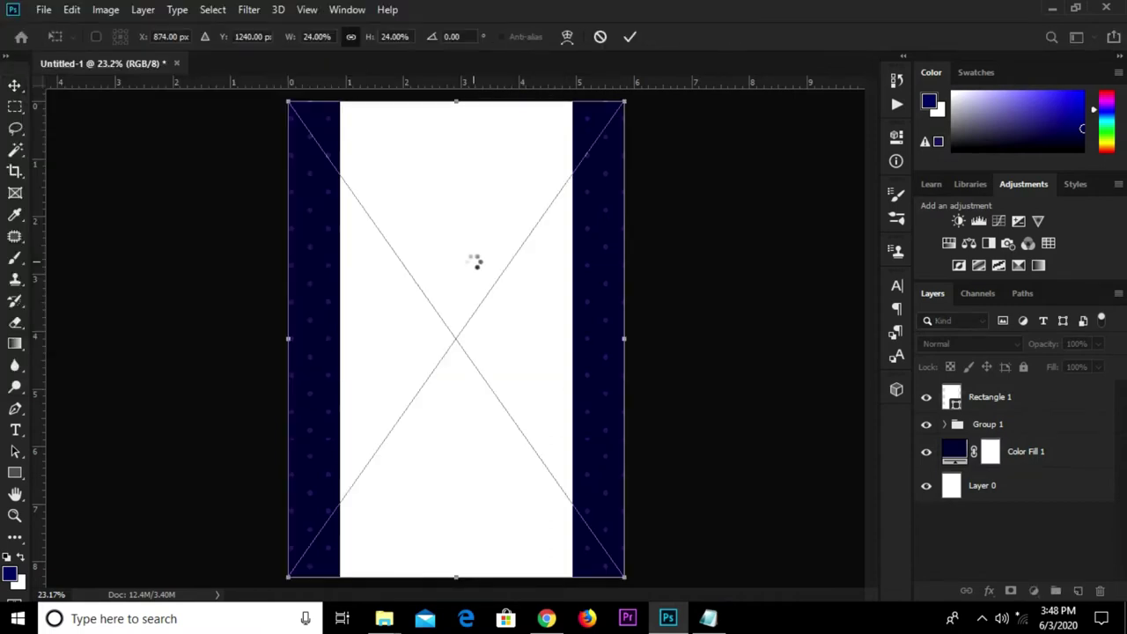
{"action": "left_click", "coordinate": [630, 37]}
- Center the heart ornament horizontally on the canvas and move it up to the top of the white panel
{"action": "scroll", "coordinate": [523, 193], "scroll_direction": "up", "scroll_amount": 2}
{"action": "left_click_drag", "start_coordinate": [430, 219], "coordinate": [470, 209]}
{"action": "key", "text": "ctrl+a"}
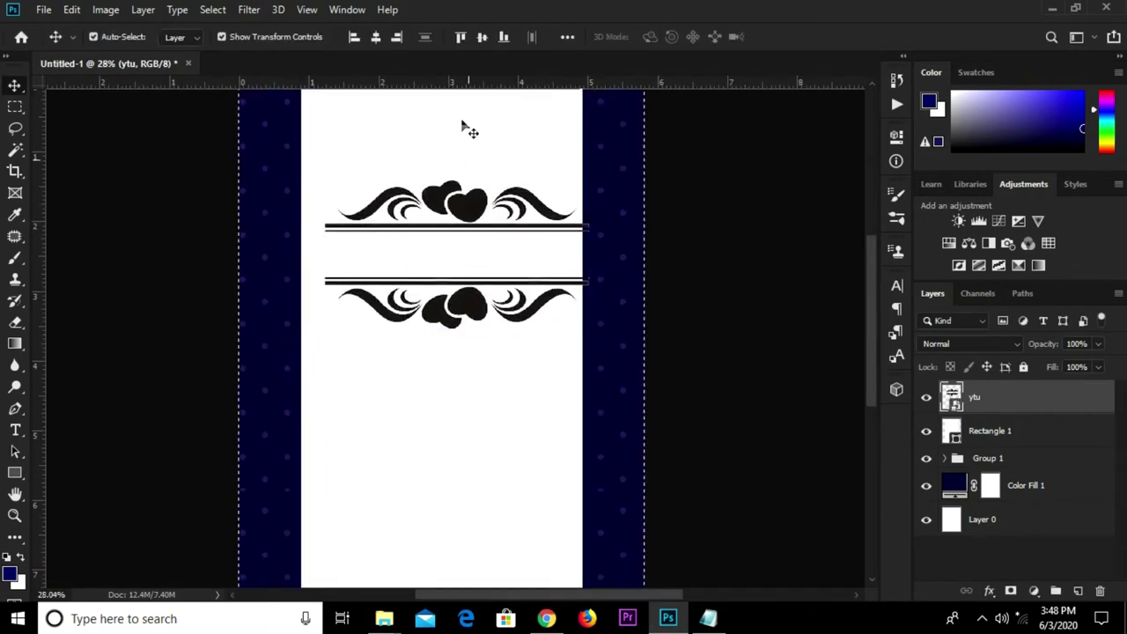
{"action": "left_click", "coordinate": [377, 38]}
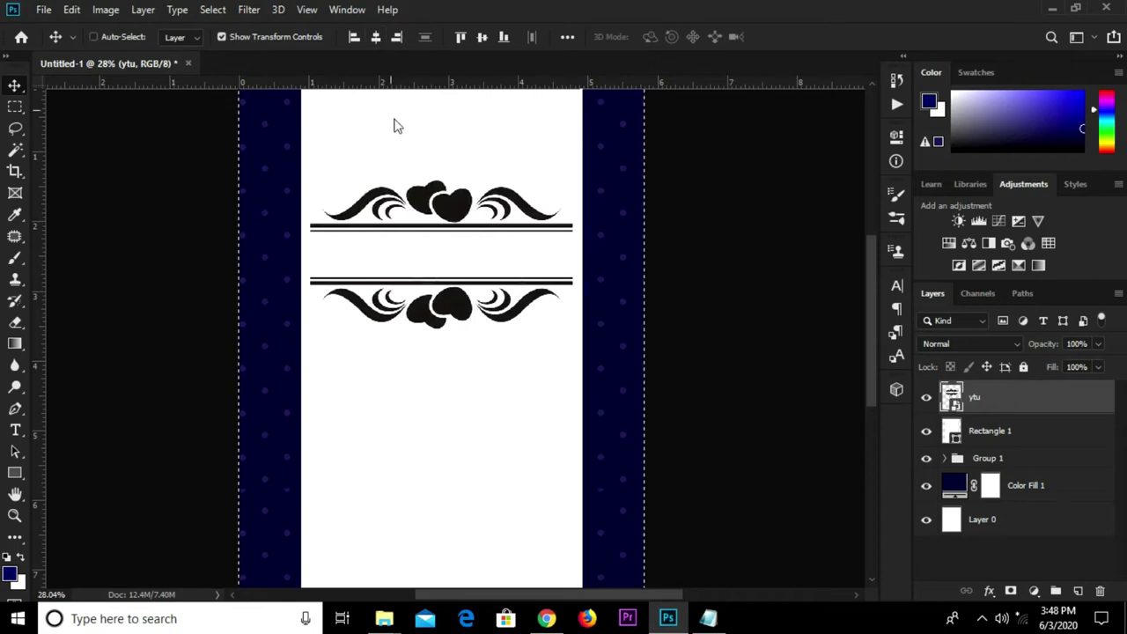
{"action": "key", "text": "ctrl+d"}
{"action": "scroll", "coordinate": [428, 214], "scroll_direction": "down", "scroll_amount": 4}
{"action": "left_click_drag", "start_coordinate": [458, 230], "coordinate": [459, 172]}
{"action": "left_click", "coordinate": [729, 291]}
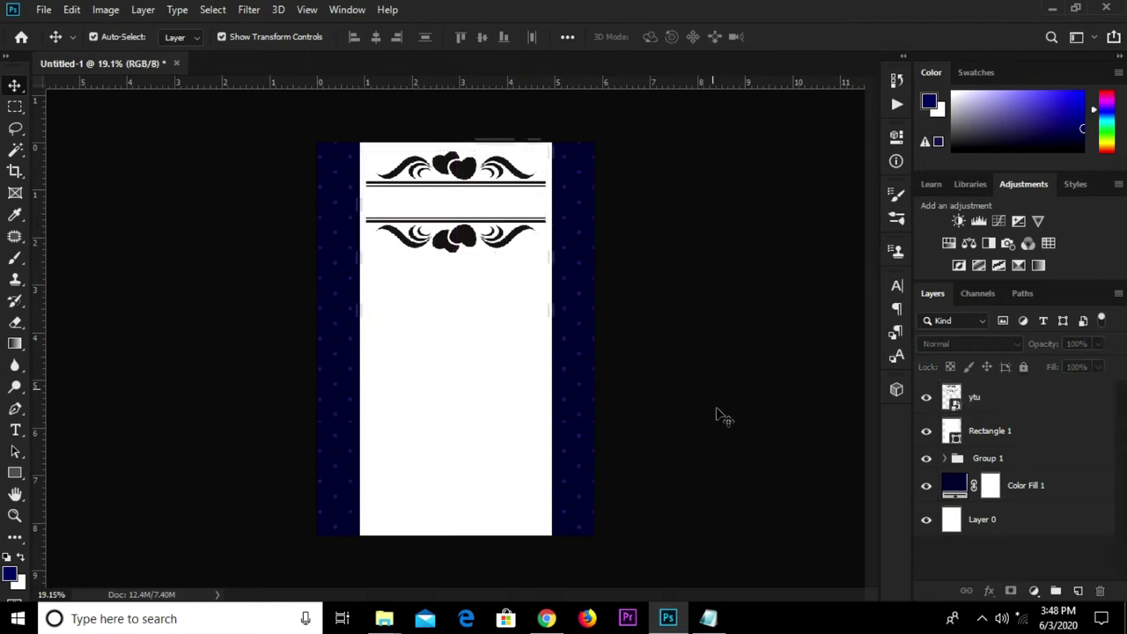
- Add a Color Overlay in navy #050064 at 100% opacity to the heart ornament layer
{"action": "left_click", "coordinate": [464, 174]}
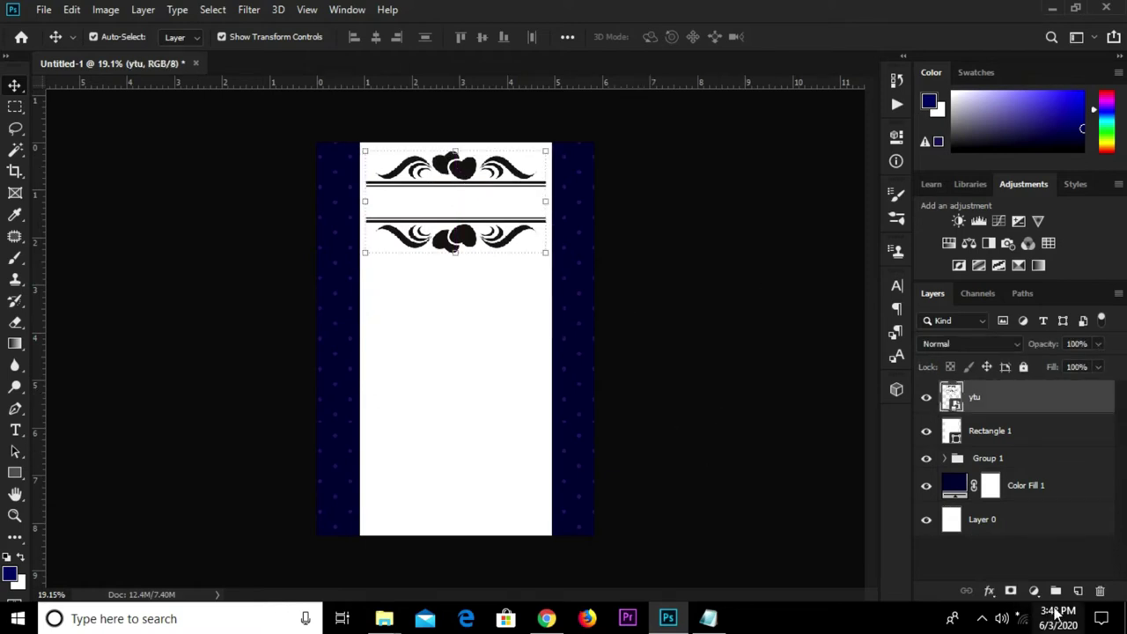
{"action": "left_click", "coordinate": [988, 591]}
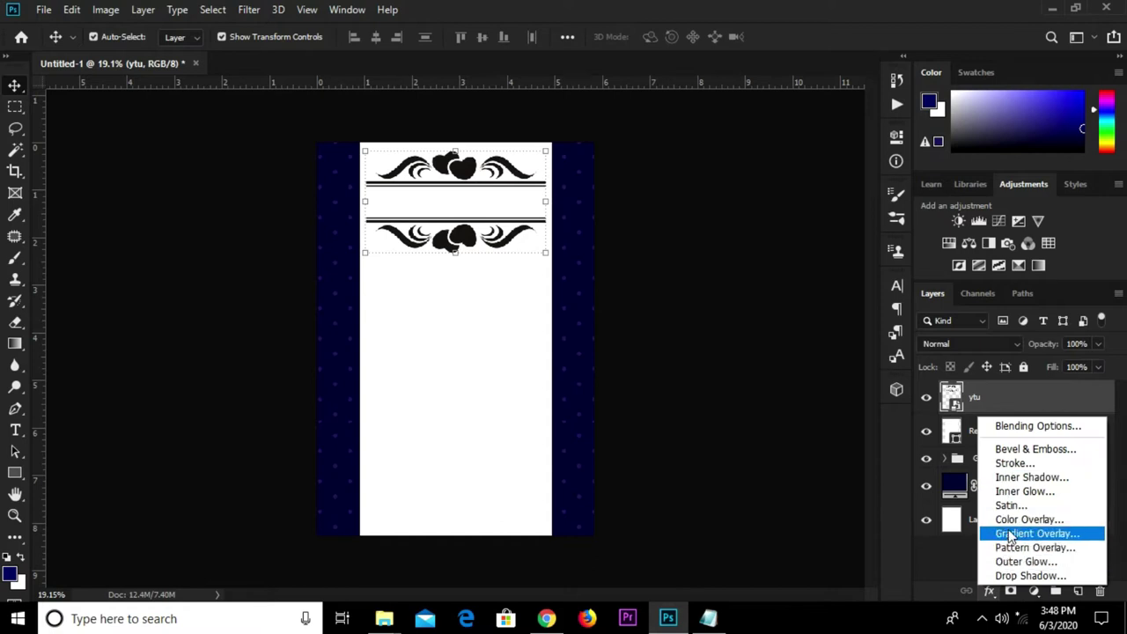
{"action": "left_click", "coordinate": [1013, 520]}
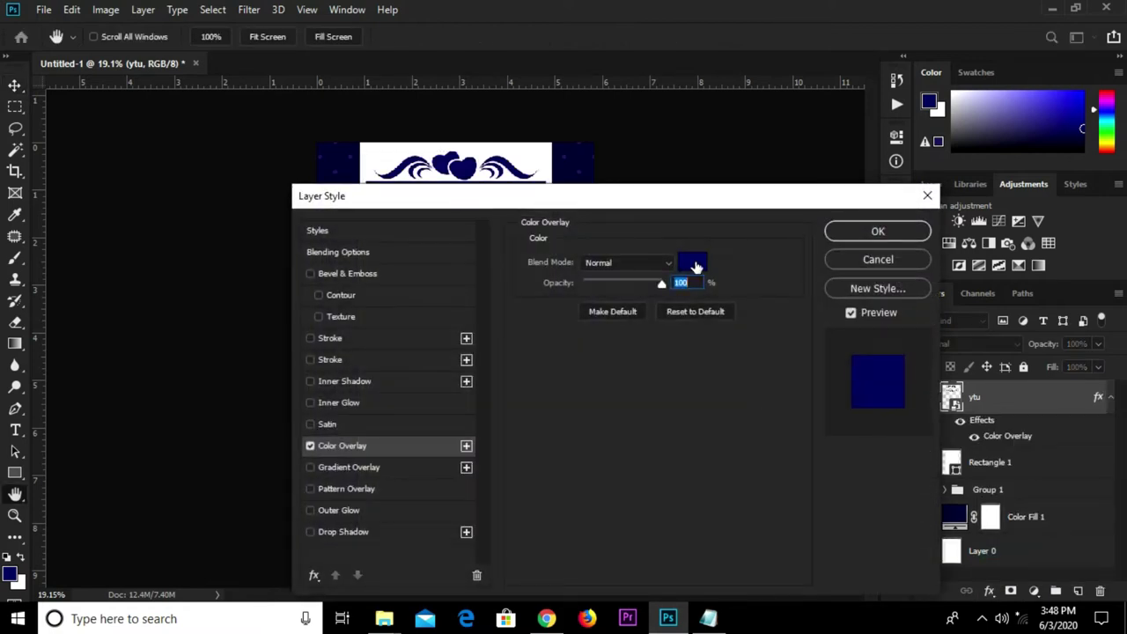
{"action": "left_click", "coordinate": [694, 265]}
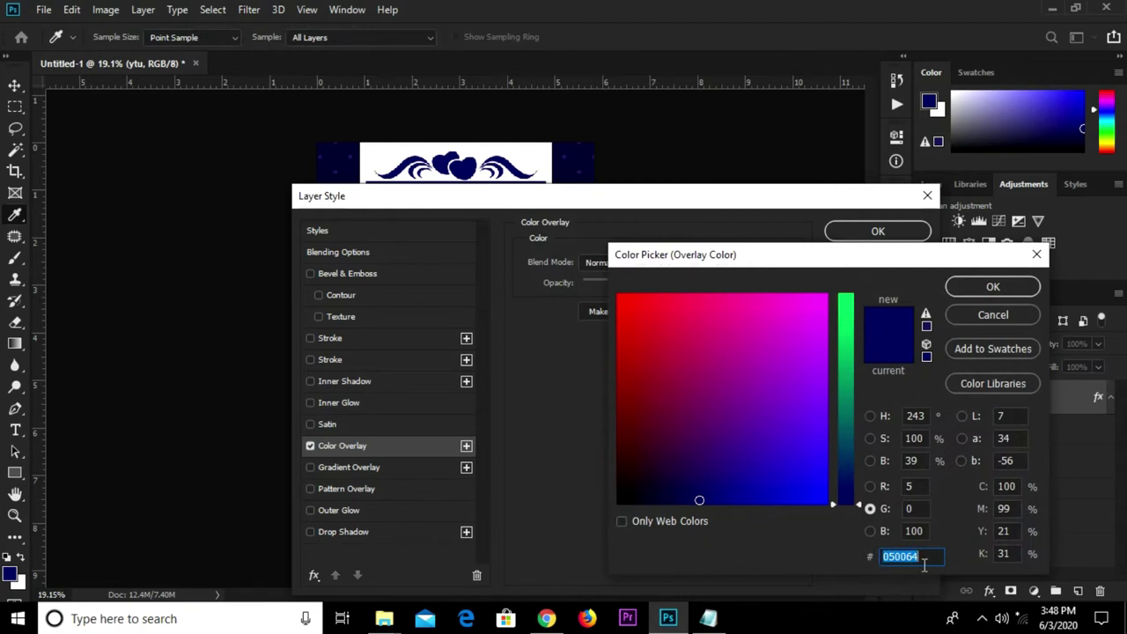
{"action": "left_click", "coordinate": [967, 290]}
{"action": "left_click", "coordinate": [873, 239]}
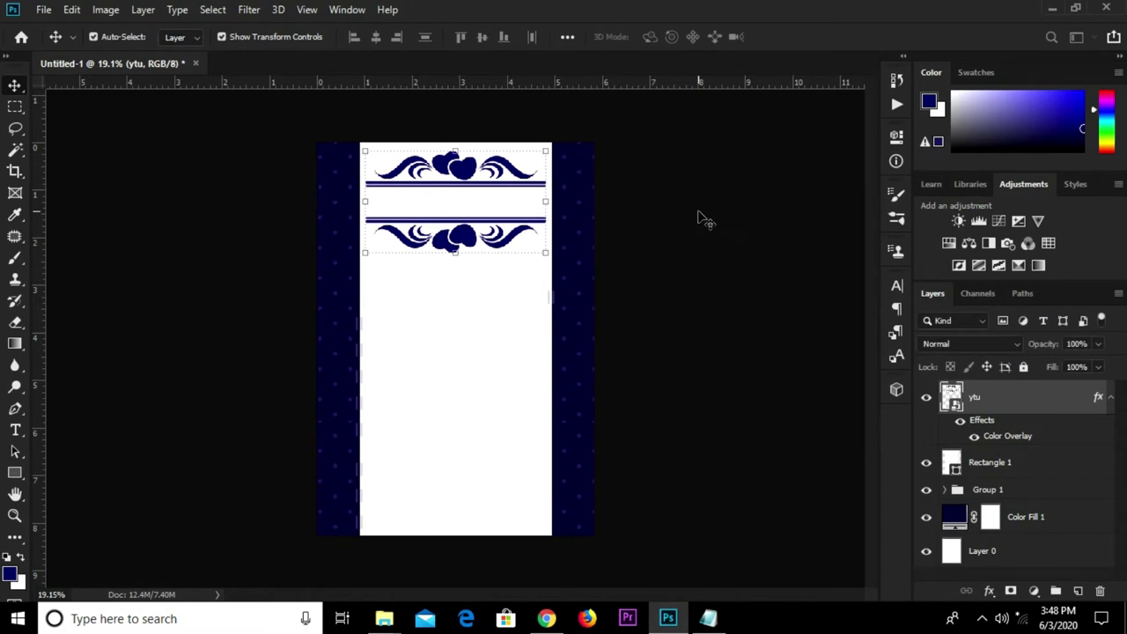
{"action": "left_click", "coordinate": [699, 220]}
- Copy the line "The families of Groom and Bridegroom with much honor invite you" from the wedding file in Notepad, and return to Photoshop
{"action": "left_click", "coordinate": [708, 618]}
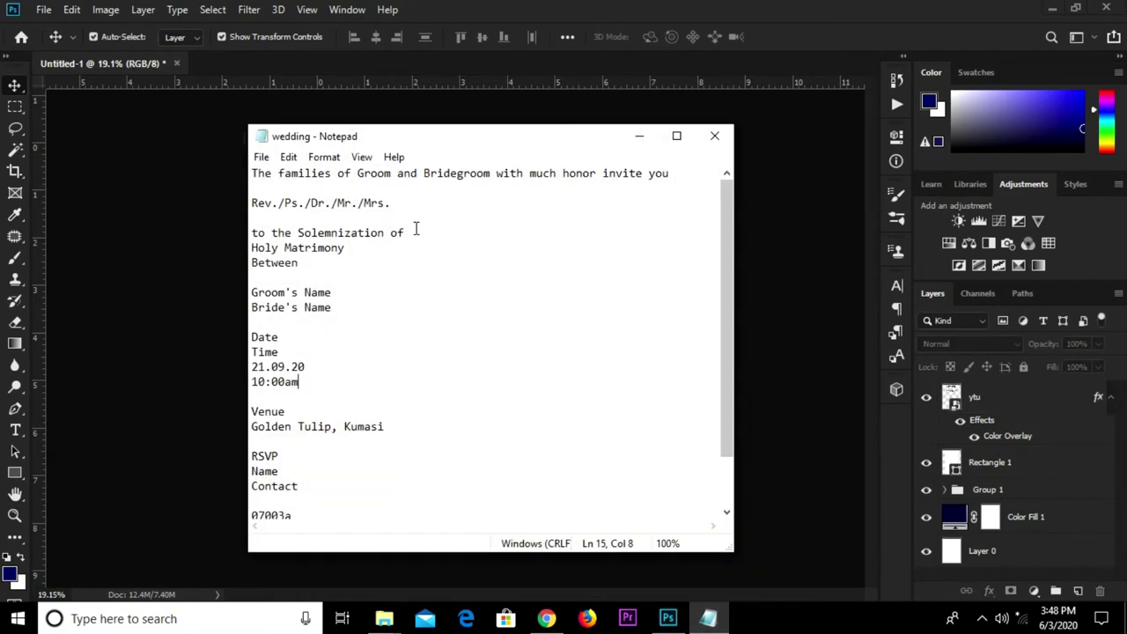
{"action": "left_click_drag", "start_coordinate": [673, 176], "coordinate": [217, 177]}
{"action": "right_click", "coordinate": [357, 173]}
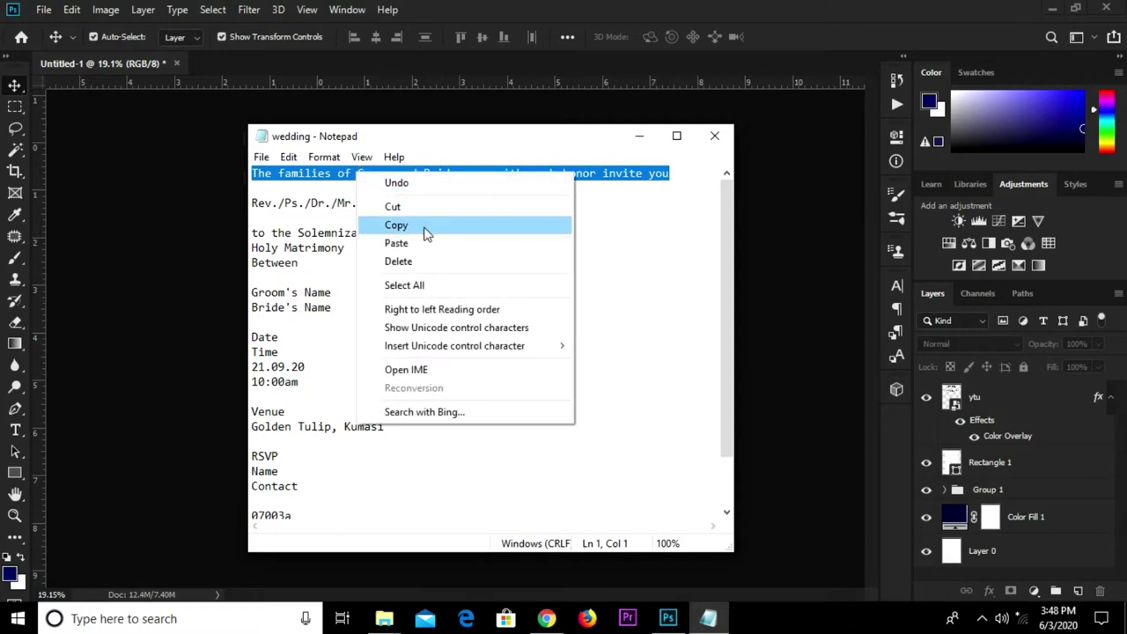
{"action": "left_click", "coordinate": [427, 227]}
{"action": "left_click", "coordinate": [595, 114]}
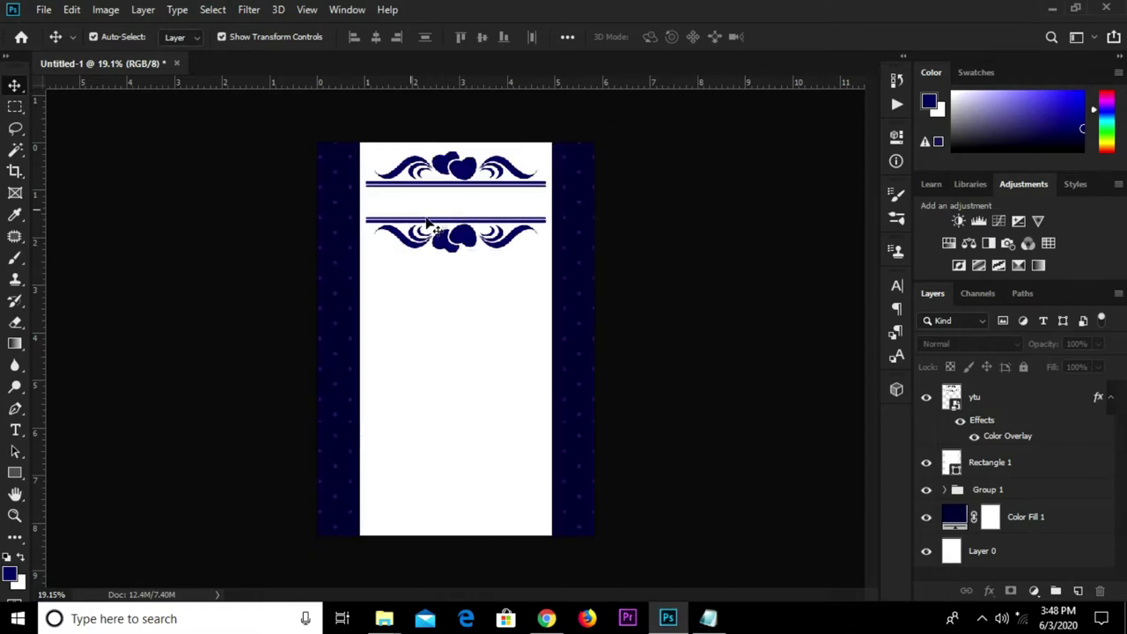
- Paste the copied invitation line as a new text layer below the heart ornament
{"action": "scroll", "coordinate": [423, 222], "scroll_direction": "up", "scroll_amount": 2}
{"action": "left_click", "coordinate": [15, 430]}
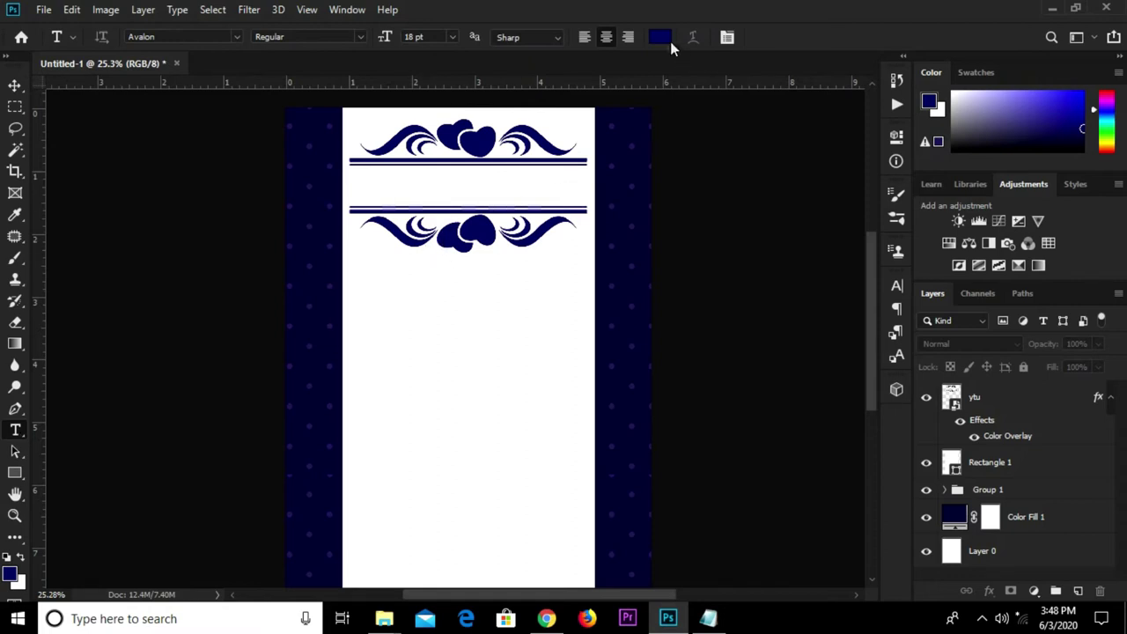
{"action": "left_click", "coordinate": [407, 293]}
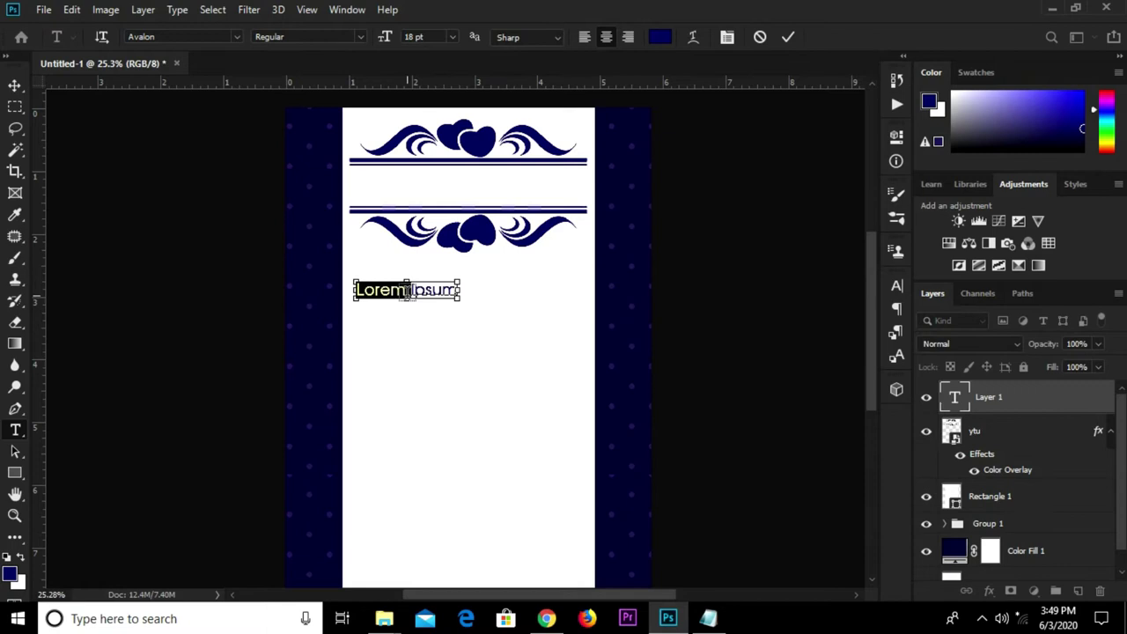
{"action": "key", "text": "ctrl+v"}
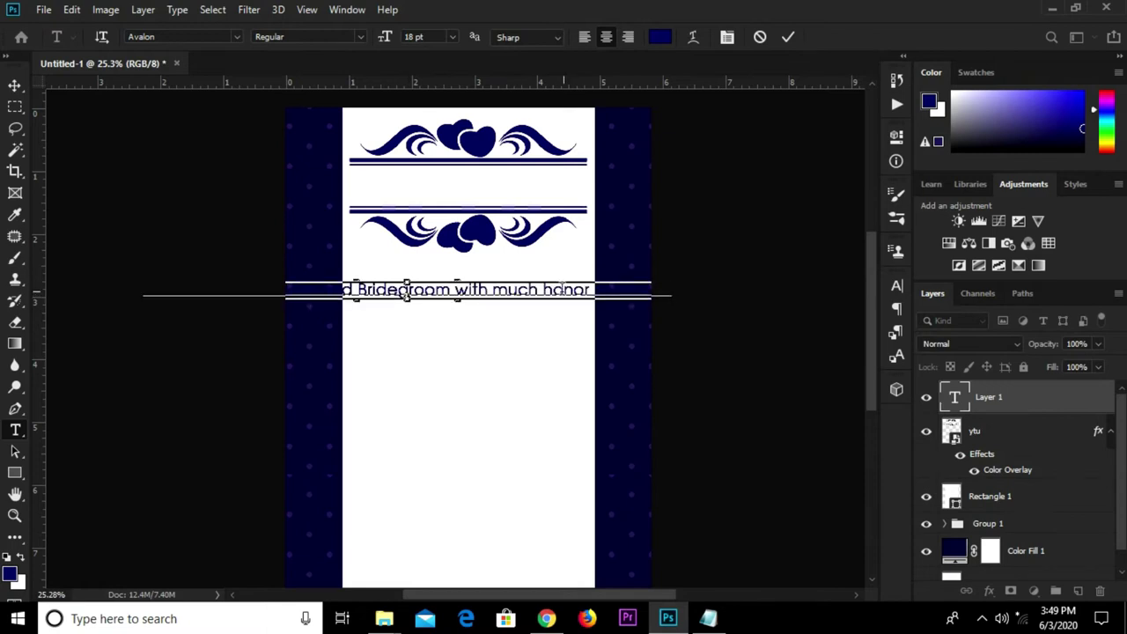
{"action": "left_click", "coordinate": [789, 37]}
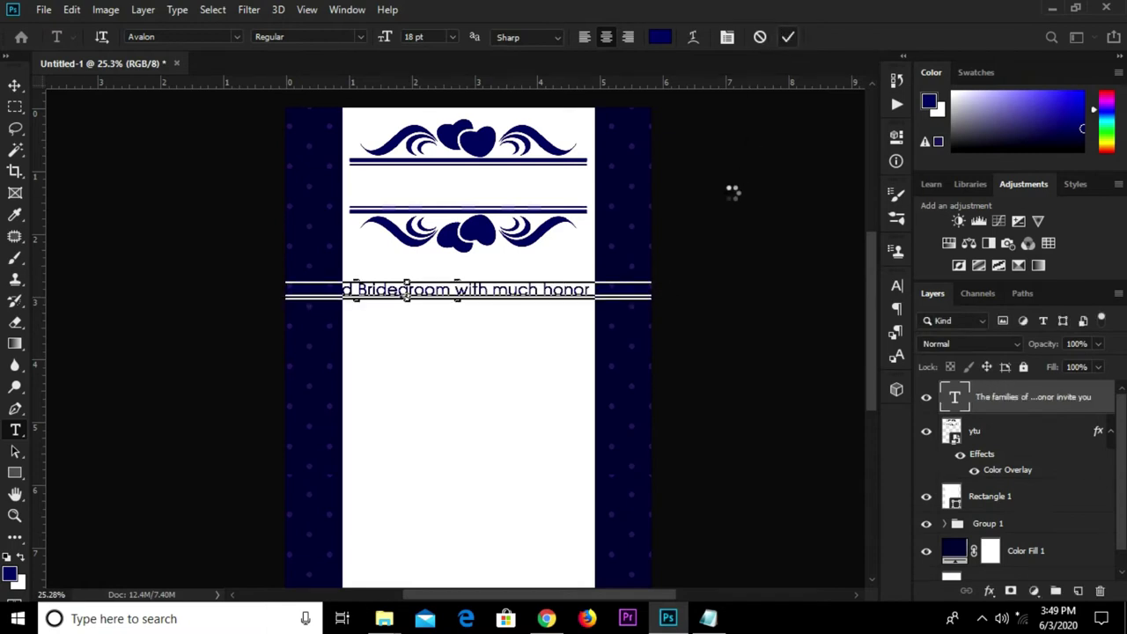
- Set the invitation line's font to AuxinDemiBold Regular and its size to 15 pt
{"action": "left_click", "coordinate": [895, 286]}
{"action": "left_click", "coordinate": [749, 308]}
{"action": "type", "text": "au"}
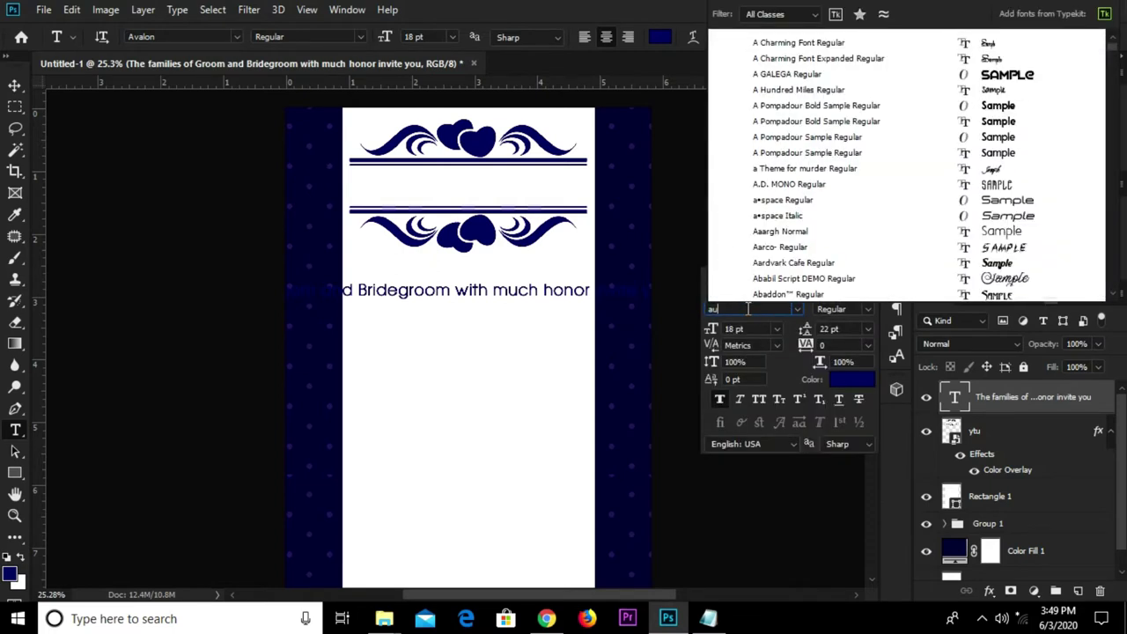
{"action": "type", "text": "xinDemiBold"}
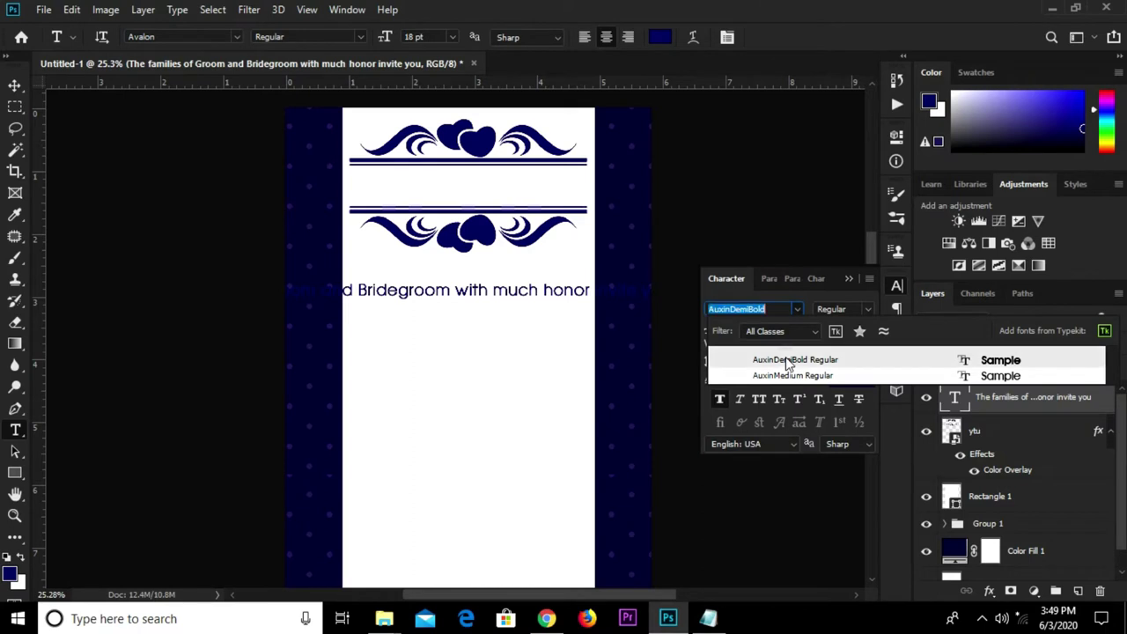
{"action": "left_click", "coordinate": [788, 361]}
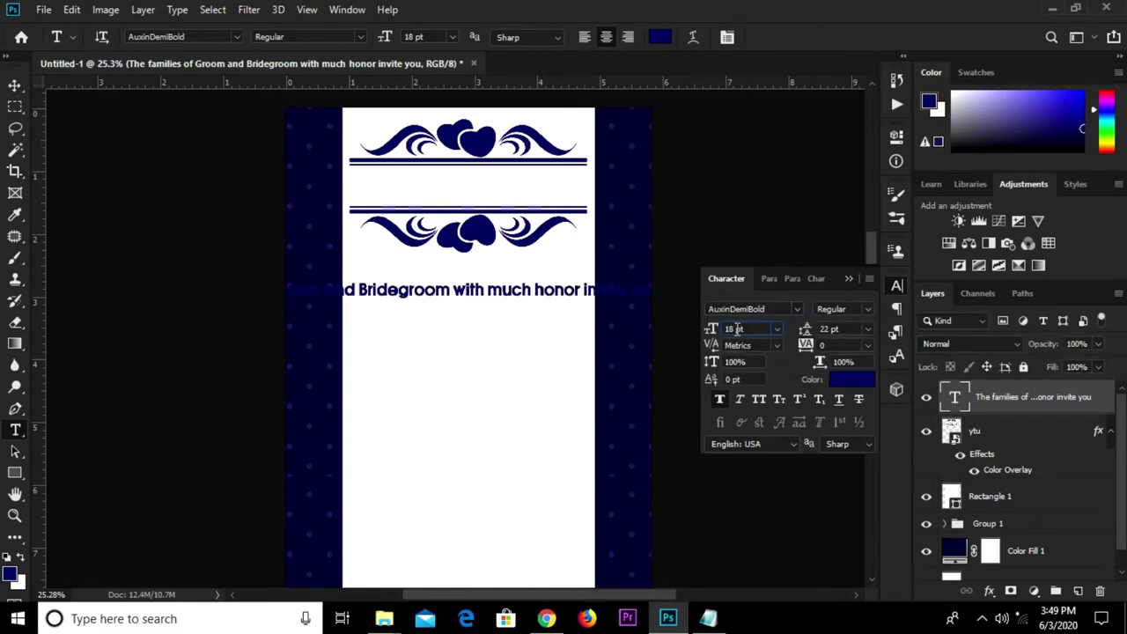
{"action": "left_click", "coordinate": [739, 329]}
{"action": "type", "text": "15"}
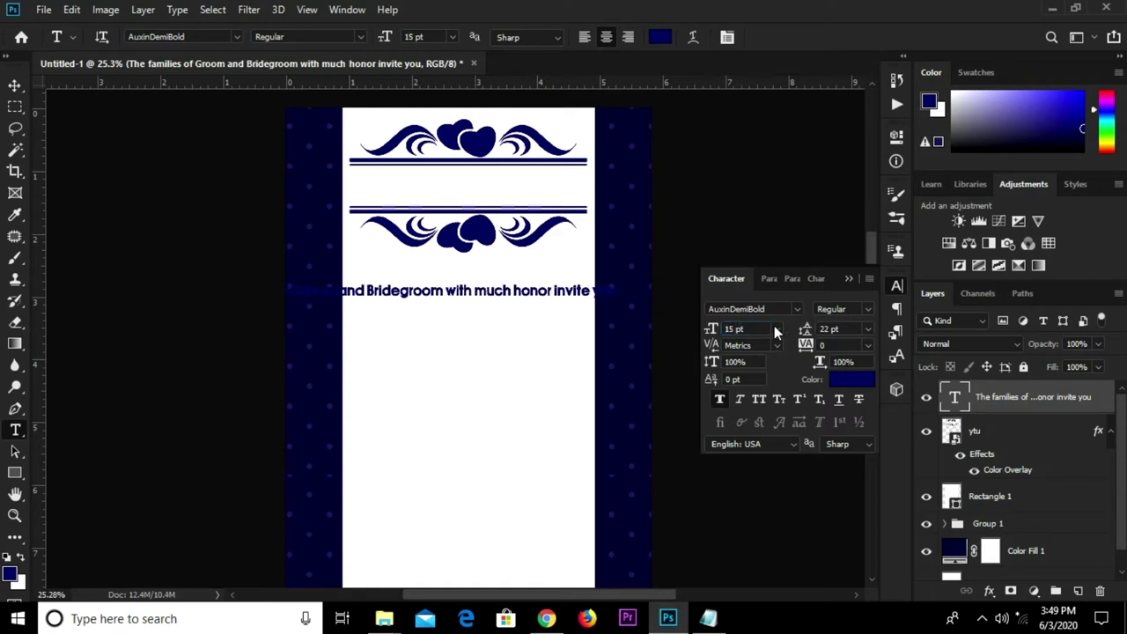
- Change the invitation line's text color to gold #c3ac2e
{"action": "left_click", "coordinate": [844, 378]}
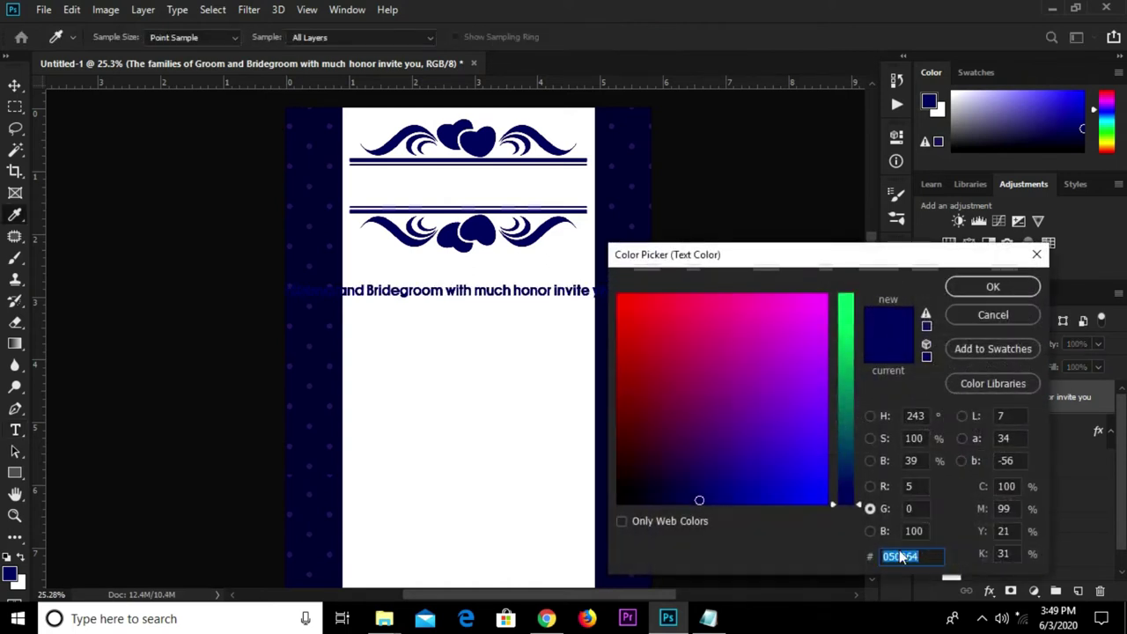
{"action": "type", "text": "c"}
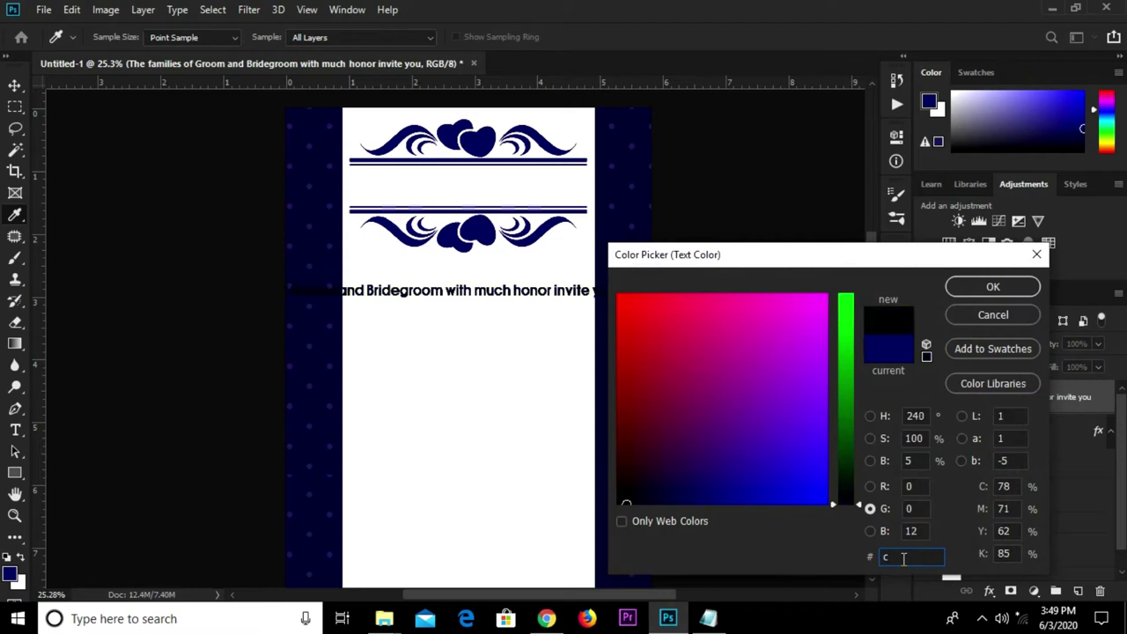
{"action": "key", "text": "BackSpace"}
{"action": "type", "text": "c3"}
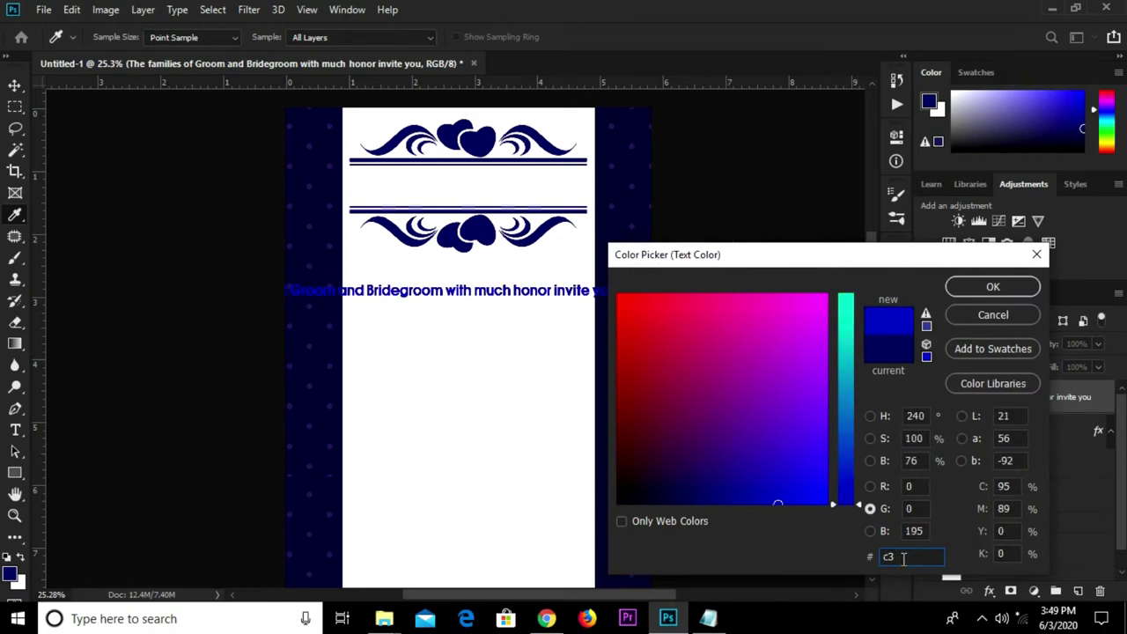
{"action": "type", "text": "a"}
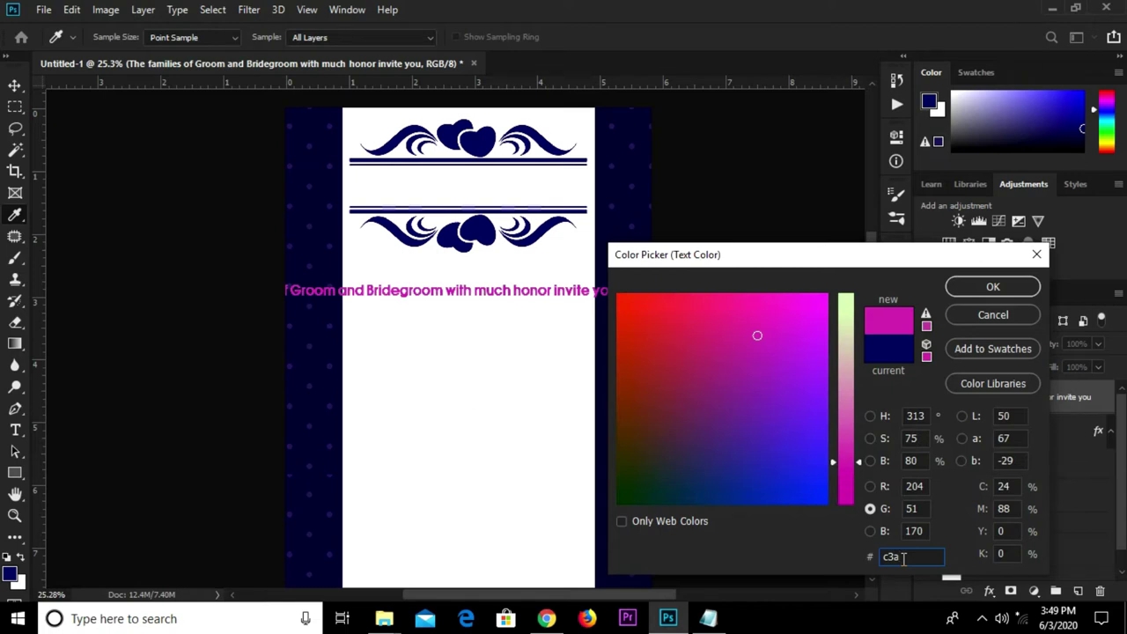
{"action": "type", "text": "c2e"}
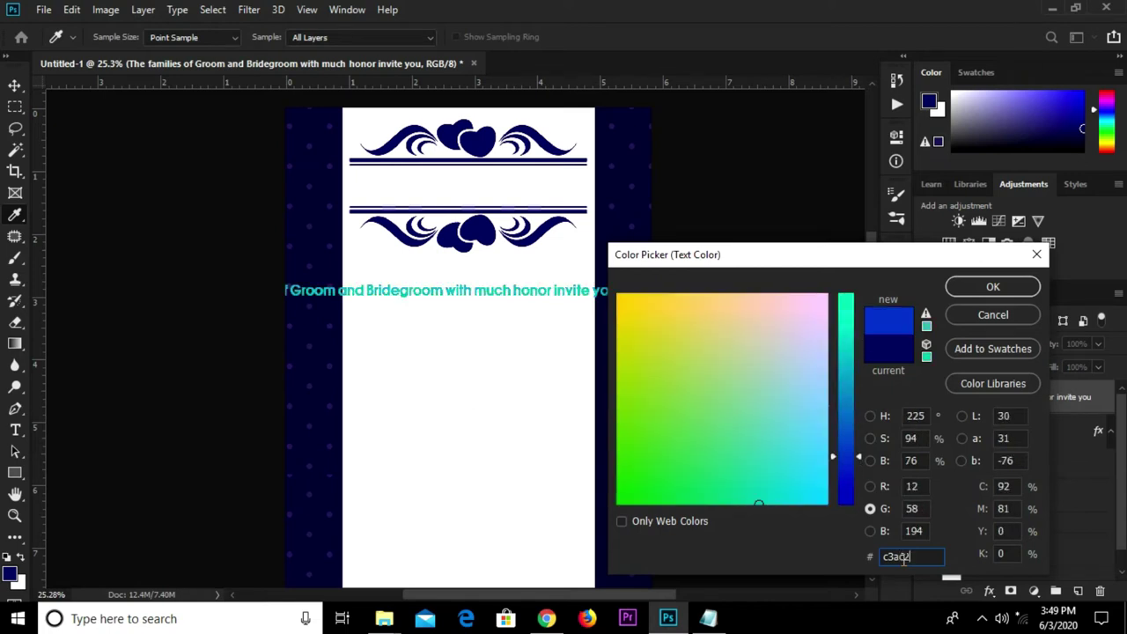
{"action": "left_click", "coordinate": [986, 284]}
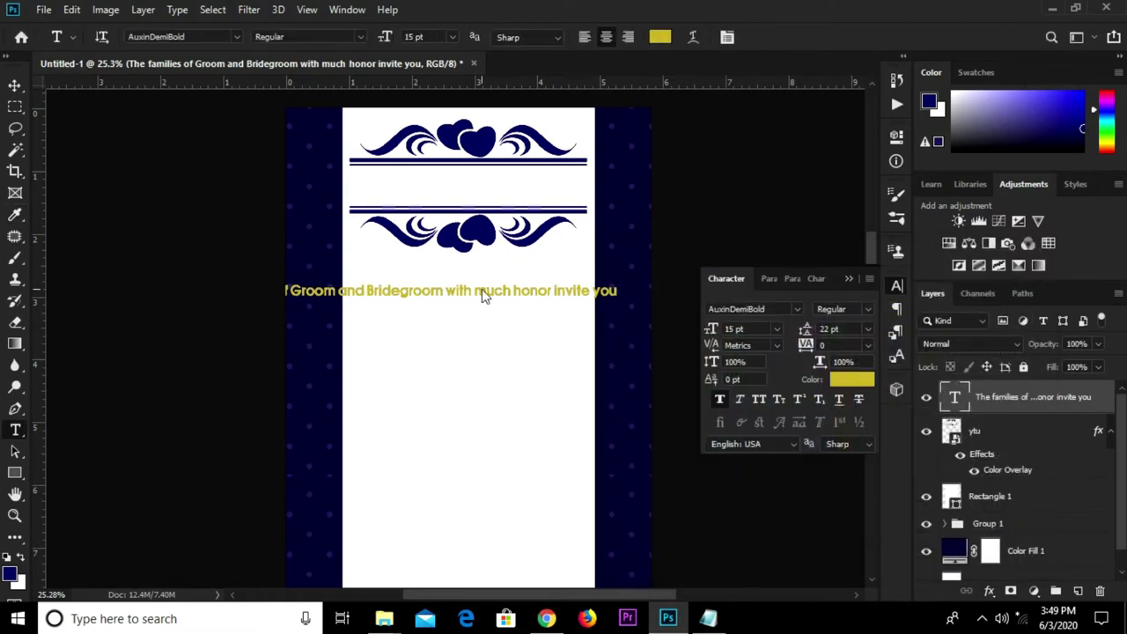
- Move the invitation text up between the ornament's double lines and break it into two lines before "with"
{"action": "scroll", "coordinate": [482, 289], "scroll_direction": "up", "scroll_amount": 2}
{"action": "left_click_drag", "start_coordinate": [443, 294], "coordinate": [662, 127]}
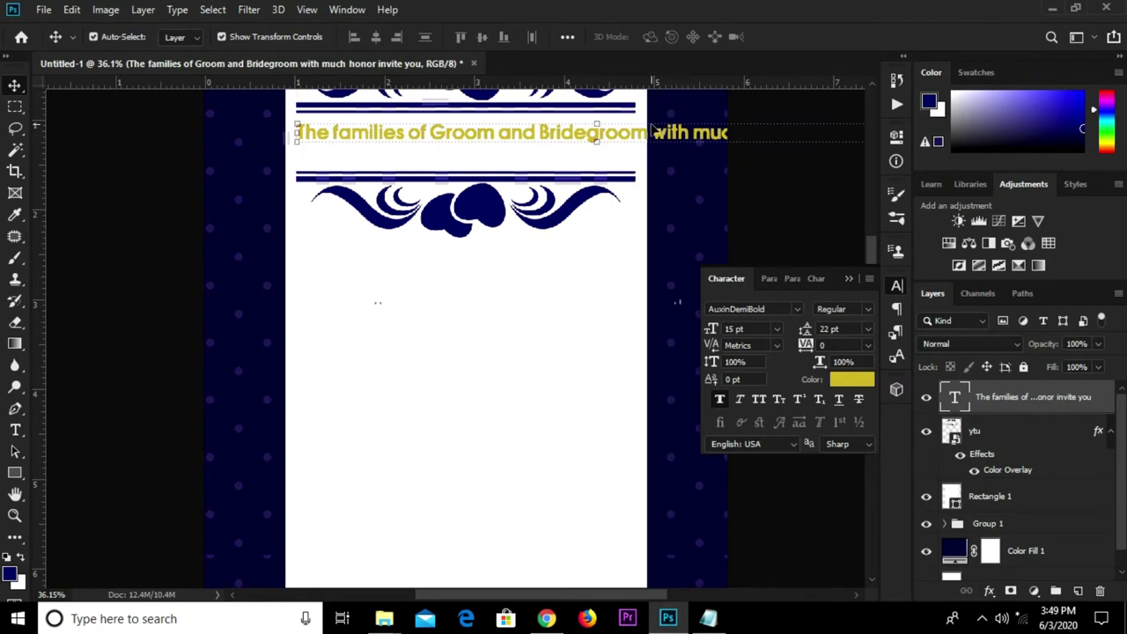
{"action": "scroll", "coordinate": [656, 128], "scroll_direction": "up", "scroll_amount": 1}
{"action": "key", "text": "t"}
{"action": "left_click", "coordinate": [647, 136]}
{"action": "key", "text": "Return"}
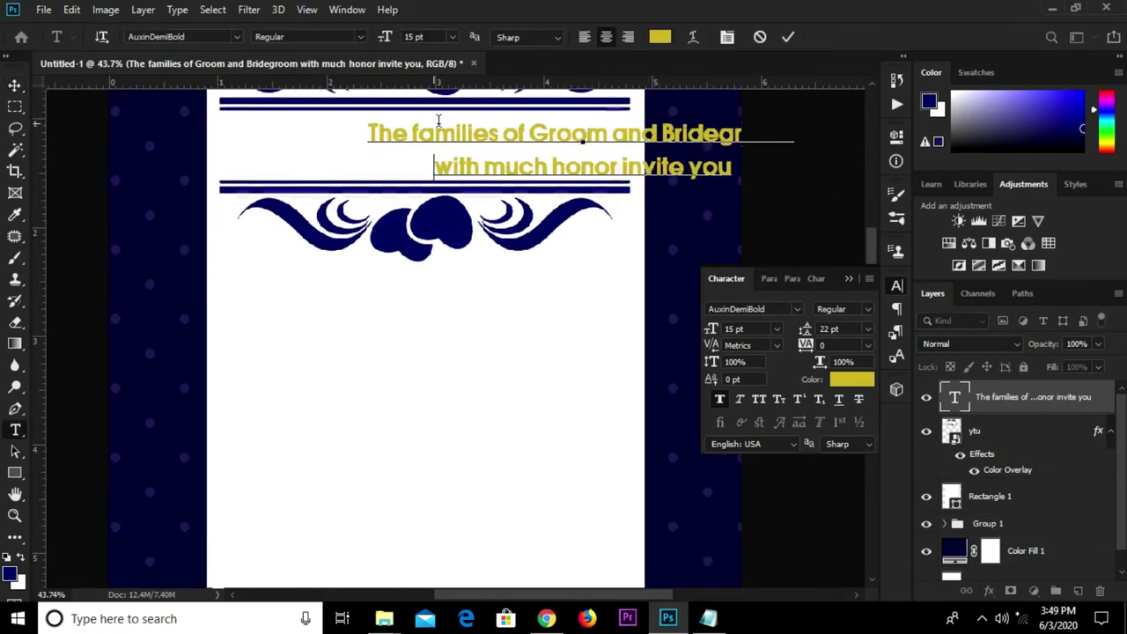
{"action": "left_click", "coordinate": [788, 36]}
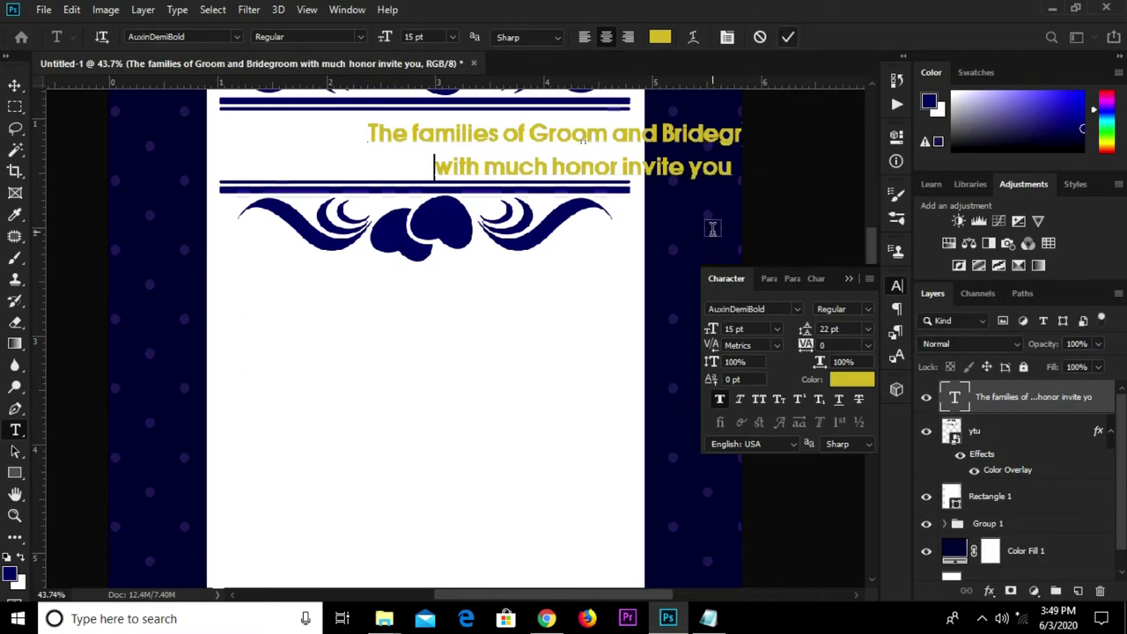
- Move the two-line invitation text into the white panel and scale it to about 93% so it fits between the double lines
{"action": "left_click", "coordinate": [768, 280]}
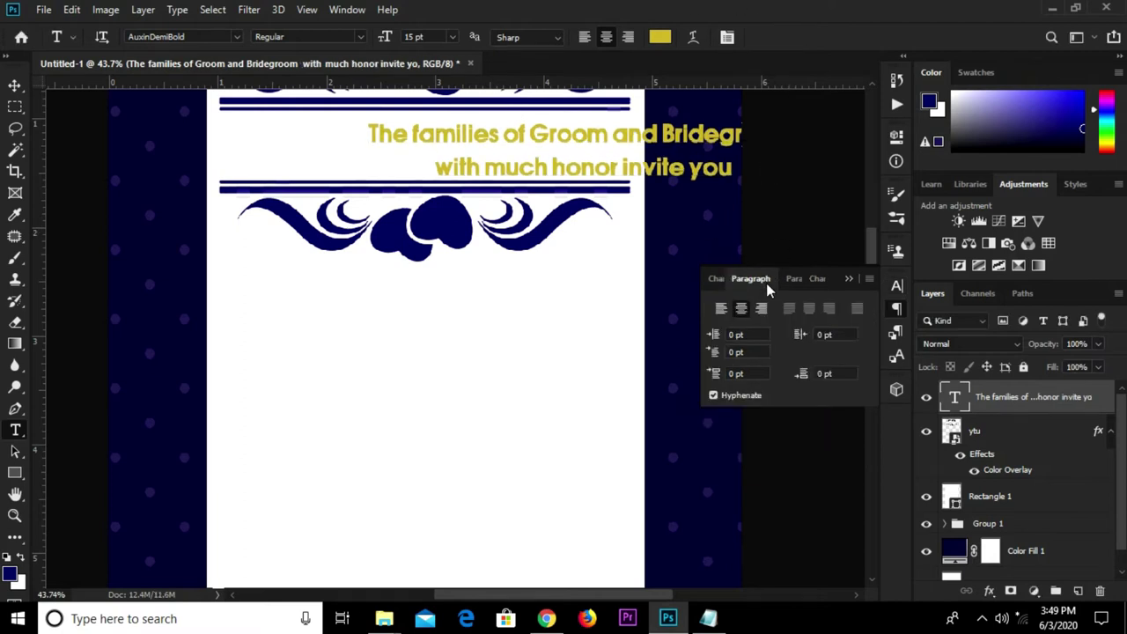
{"action": "left_click", "coordinate": [719, 280]}
{"action": "key", "text": "v"}
{"action": "left_click_drag", "start_coordinate": [571, 134], "coordinate": [424, 134]}
{"action": "key", "text": "ctrl+t"}
{"action": "left_click_drag", "start_coordinate": [652, 120], "coordinate": [621, 129]}
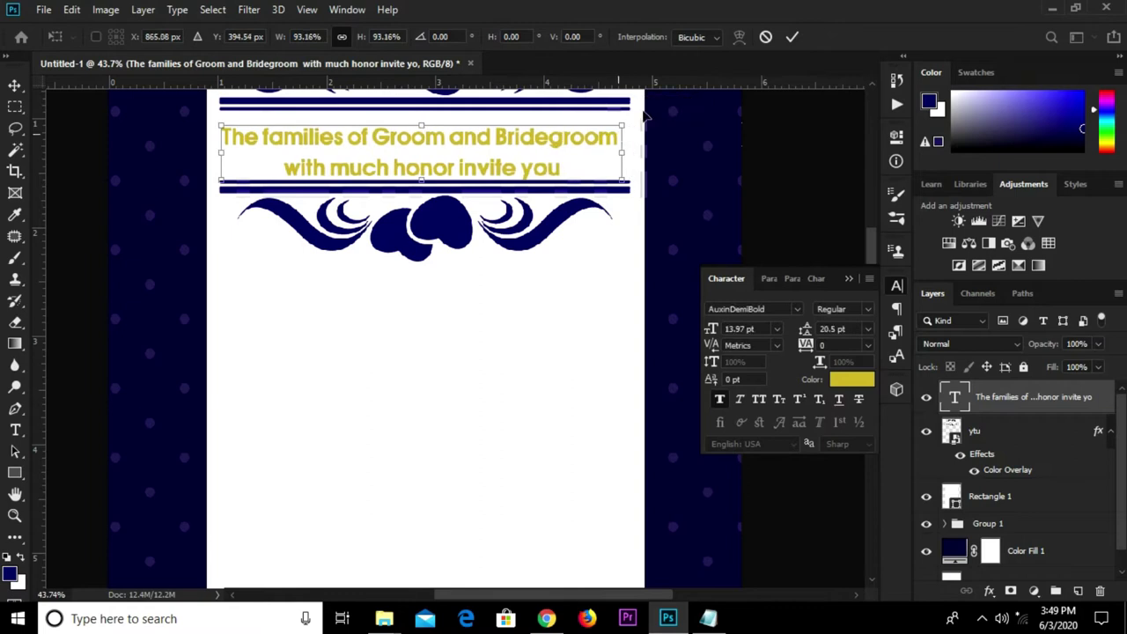
{"action": "left_click", "coordinate": [793, 36]}
- Center the invitation text horizontally on the canvas, nudge it slightly up between the double lines, and collapse the character settings
{"action": "key", "text": "ctrl+a"}
{"action": "left_click", "coordinate": [376, 37]}
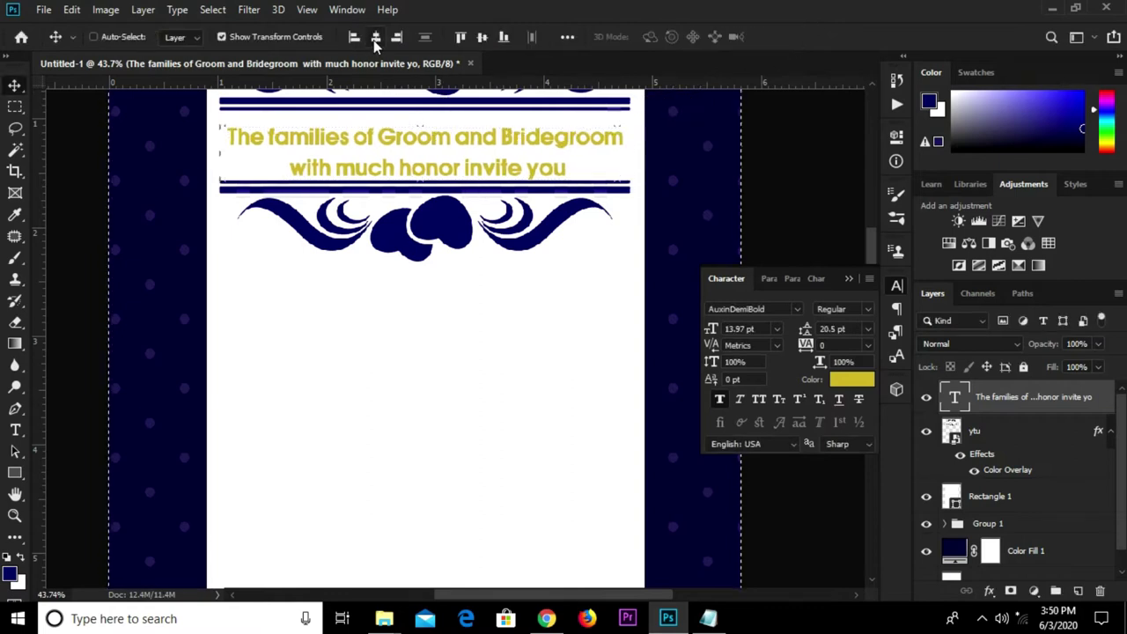
{"action": "key", "text": "ctrl+d"}
{"action": "key", "text": "Up"}
{"action": "key", "text": "Up"}
{"action": "key", "text": "Up"}
{"action": "key", "text": "Up"}
{"action": "key", "text": "Up"}
{"action": "key", "text": "Up"}
{"action": "key", "text": "Up"}
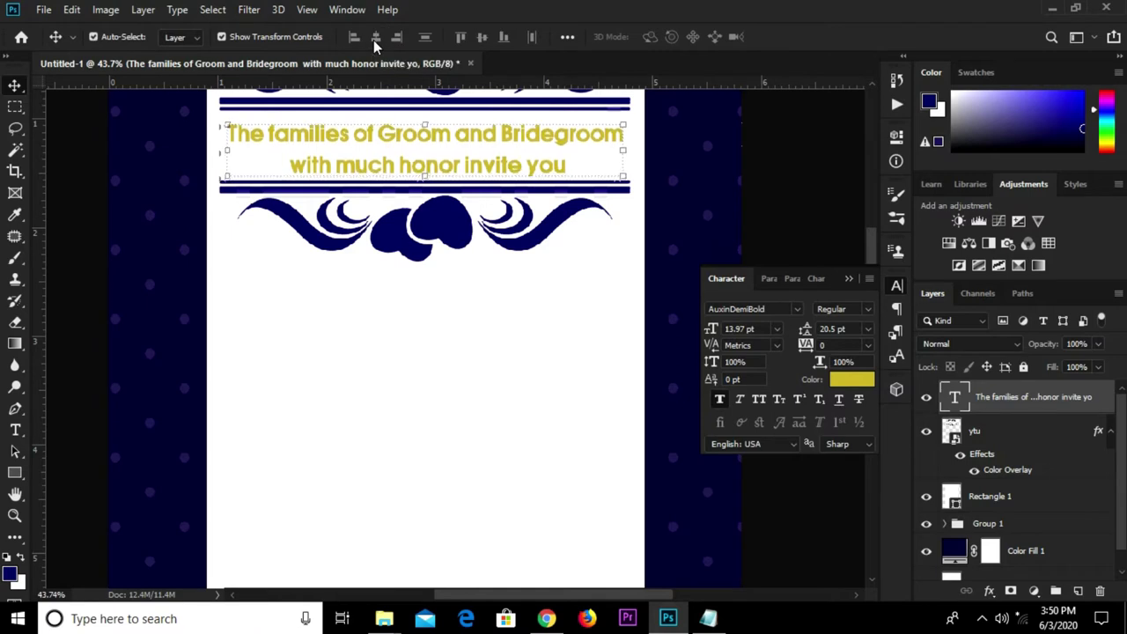
{"action": "key", "text": "Up"}
{"action": "key", "text": "Up"}
{"action": "key", "text": "Up"}
{"action": "key", "text": "Up"}
{"action": "key", "text": "Up"}
{"action": "key", "text": "Up"}
{"action": "key", "text": "Up"}
{"action": "key", "text": "Up"}
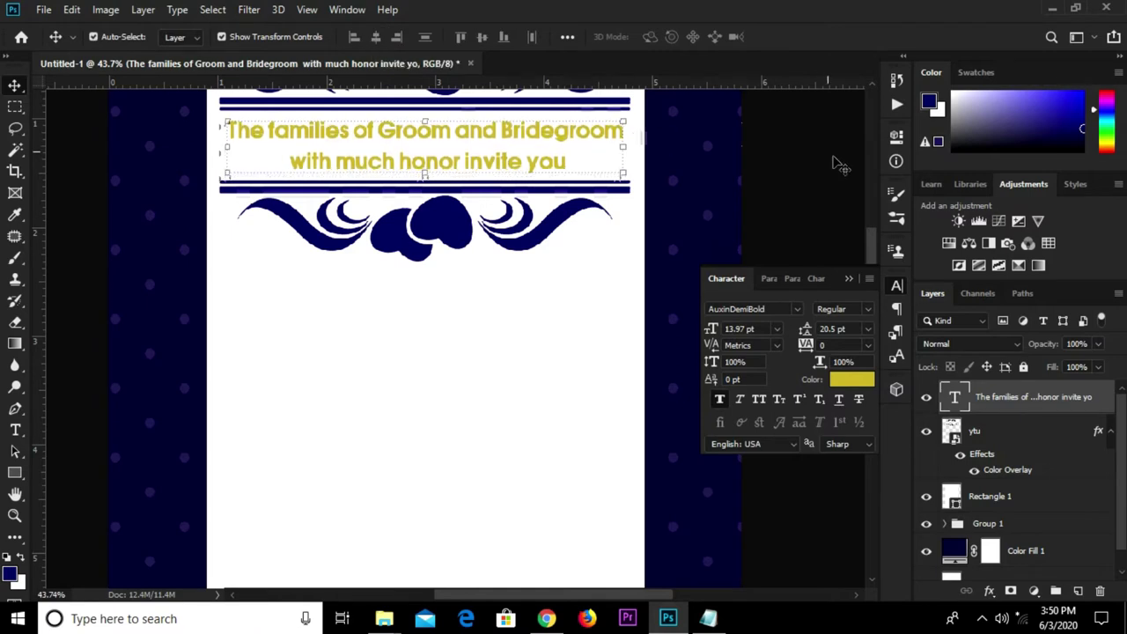
{"action": "left_click", "coordinate": [765, 166]}
{"action": "scroll", "coordinate": [749, 164], "scroll_direction": "down", "scroll_amount": 3}
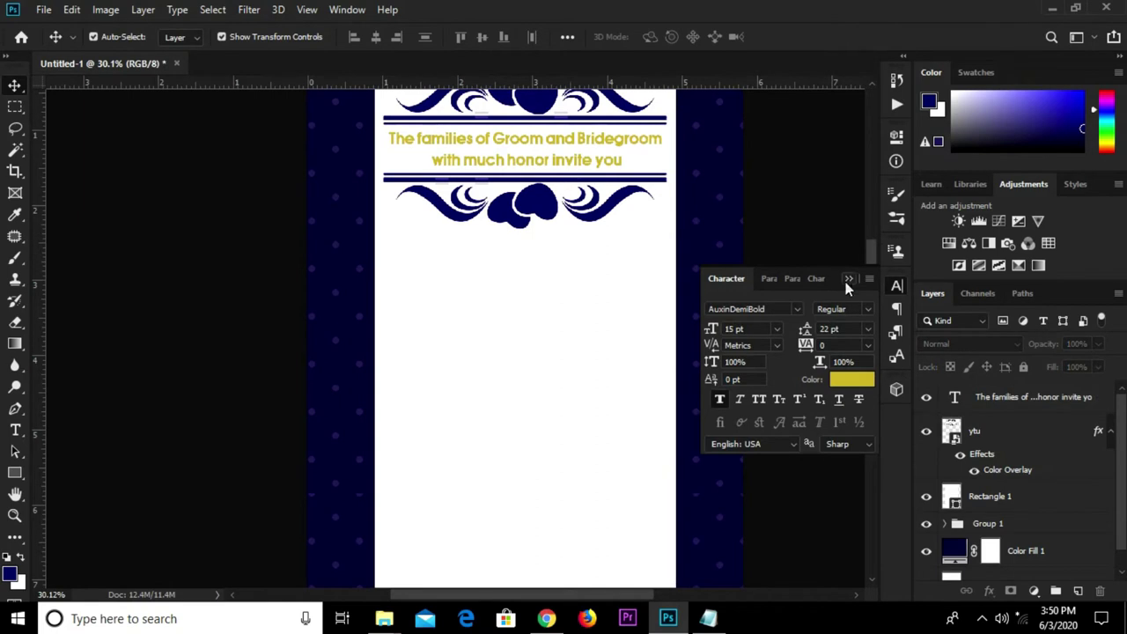
{"action": "left_click", "coordinate": [848, 278]}
{"action": "scroll", "coordinate": [749, 229], "scroll_direction": "down", "scroll_amount": 2}
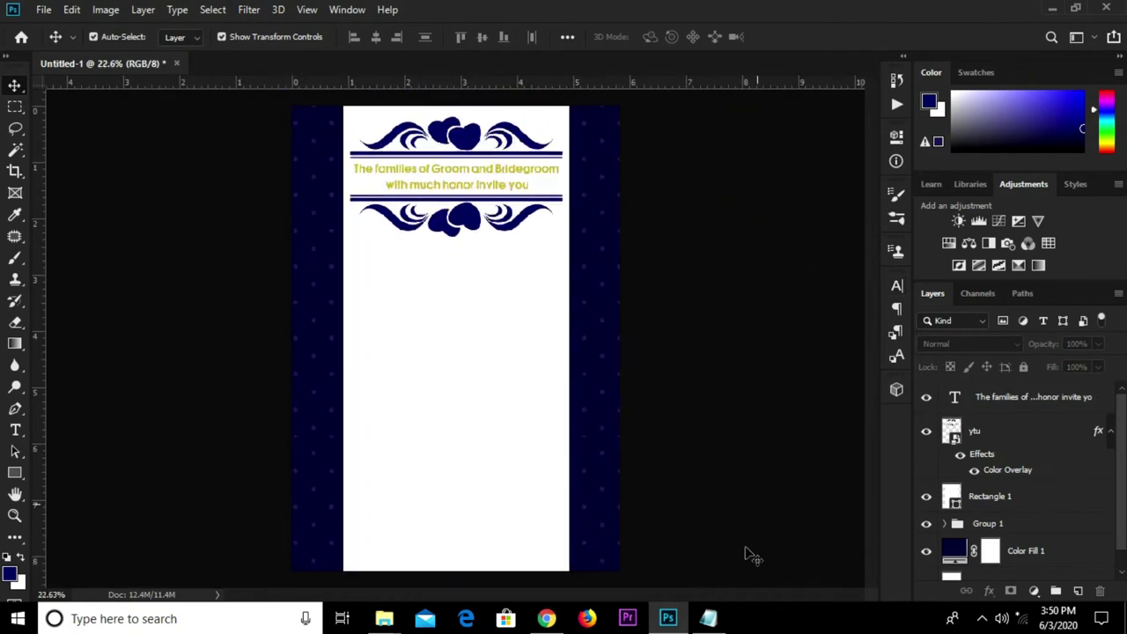
- Switch to Notepad and copy the line "Rev./Ps./Dr./Mr./Mrs." from the wedding text
{"action": "left_click", "coordinate": [708, 618]}
{"action": "left_click_drag", "start_coordinate": [396, 204], "coordinate": [256, 203]}
{"action": "left_click", "coordinate": [255, 203]}
{"action": "left_click_drag", "start_coordinate": [411, 204], "coordinate": [134, 205]}
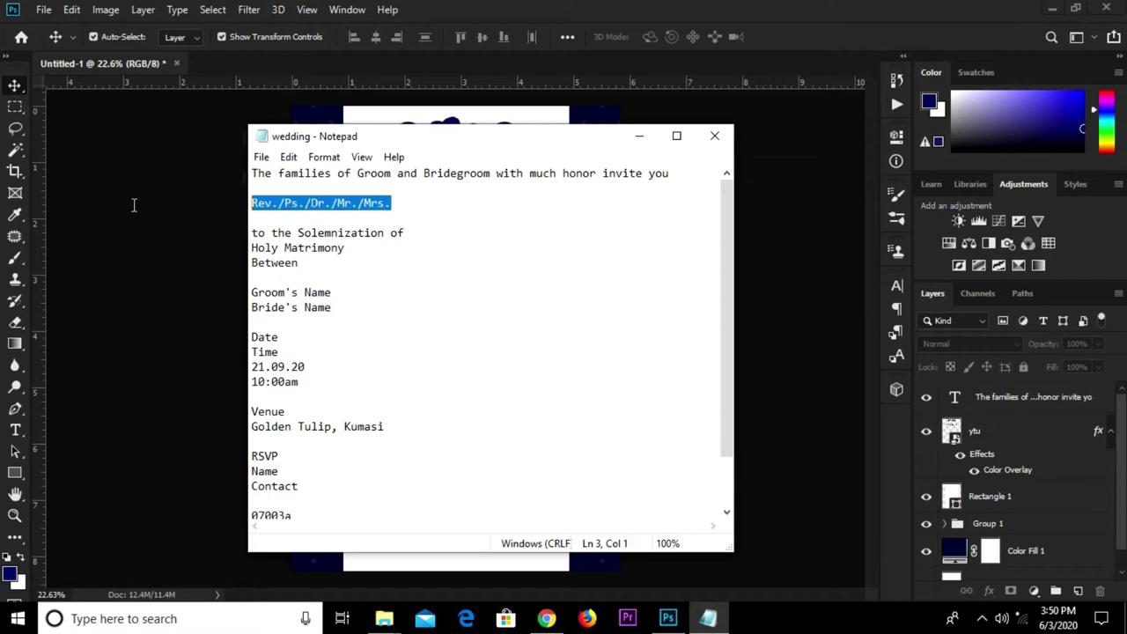
{"action": "right_click", "coordinate": [298, 199]}
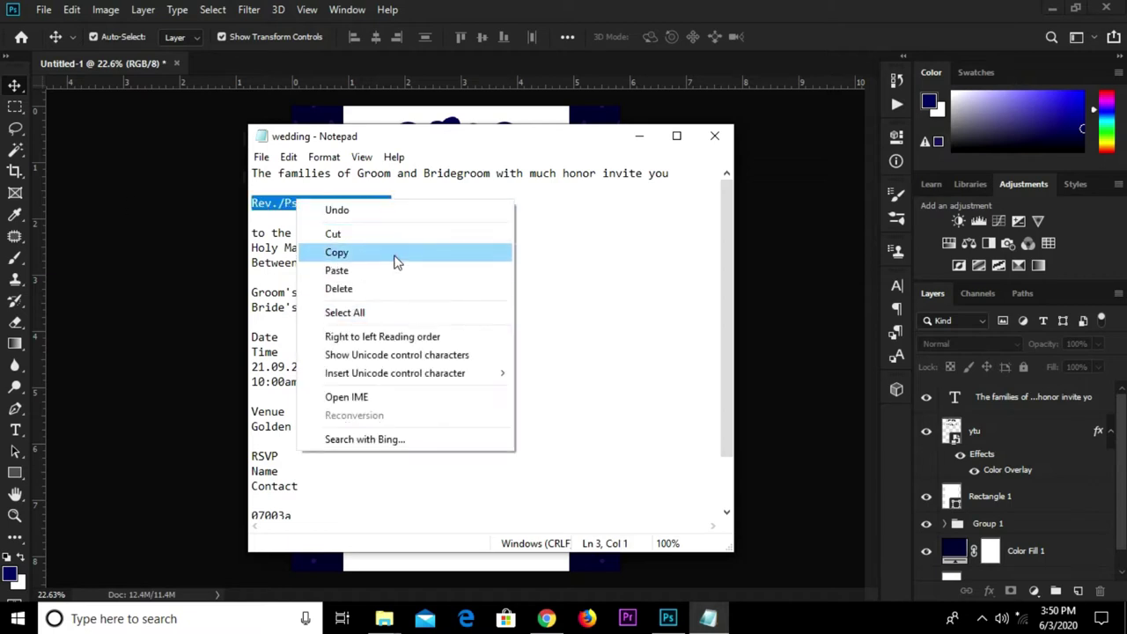
{"action": "left_click", "coordinate": [395, 254]}
- Switch back to Photoshop and paste "Rev./Ps./Dr./Mr./Mrs." as a new text layer below the lower heart ornament
{"action": "left_click", "coordinate": [780, 92]}
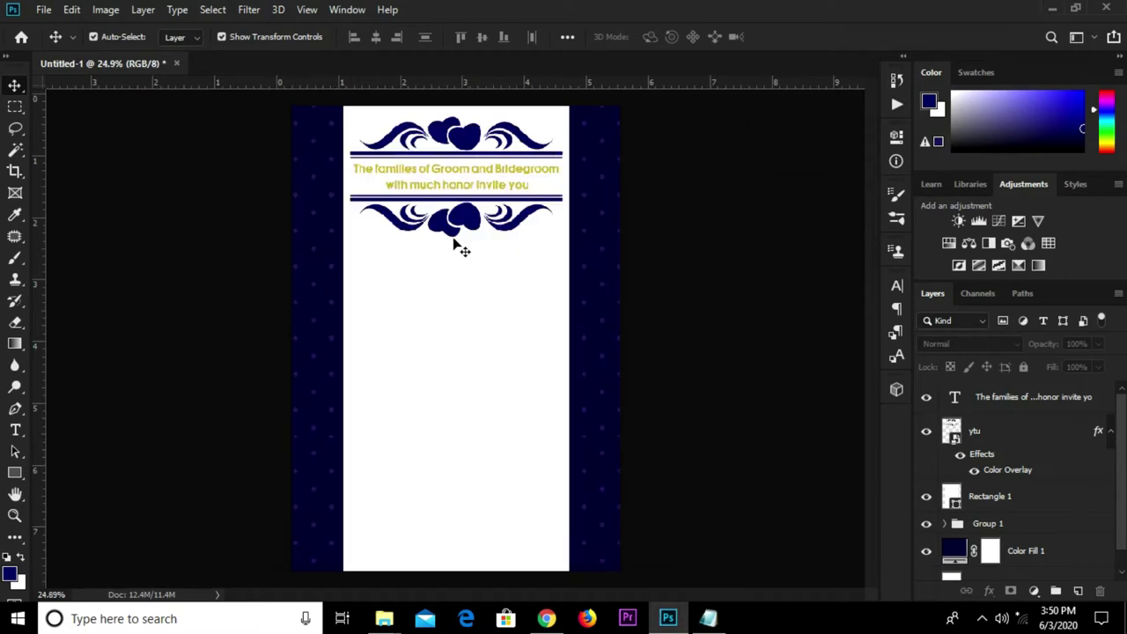
{"action": "scroll", "coordinate": [455, 246], "scroll_direction": "up", "scroll_amount": 2}
{"action": "key", "text": "t"}
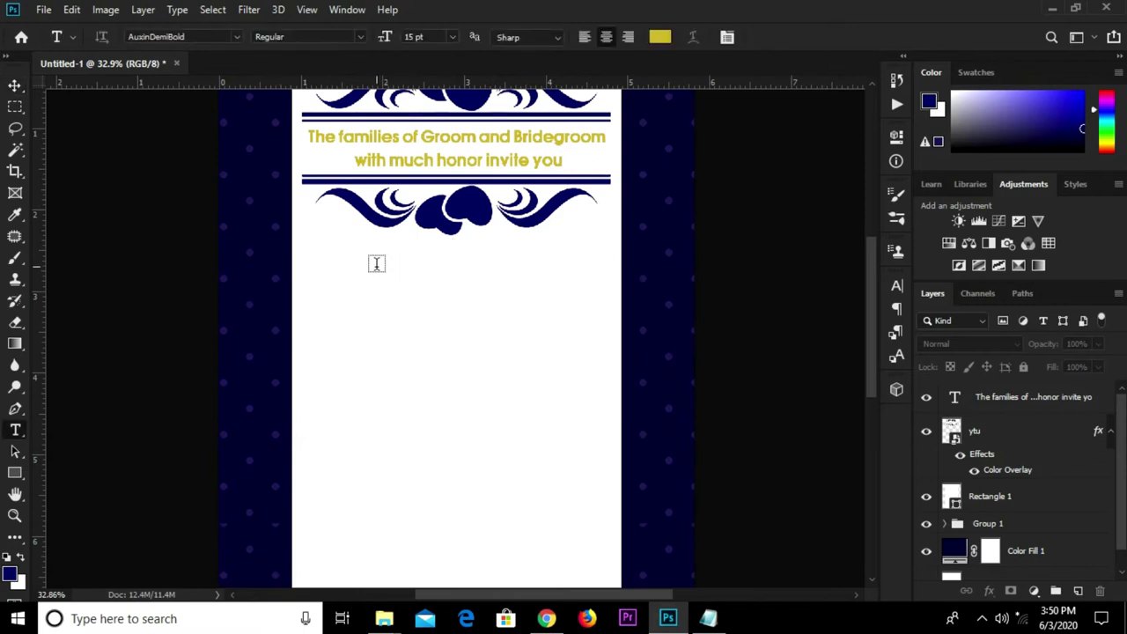
{"action": "left_click", "coordinate": [376, 264]}
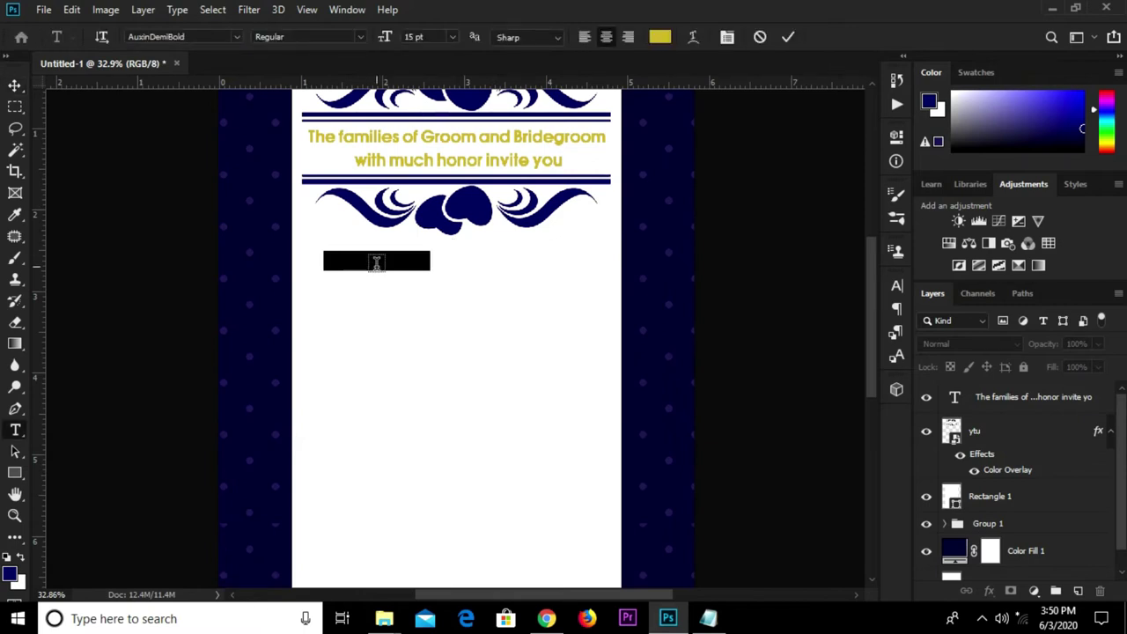
{"action": "key", "text": "ctrl+v"}
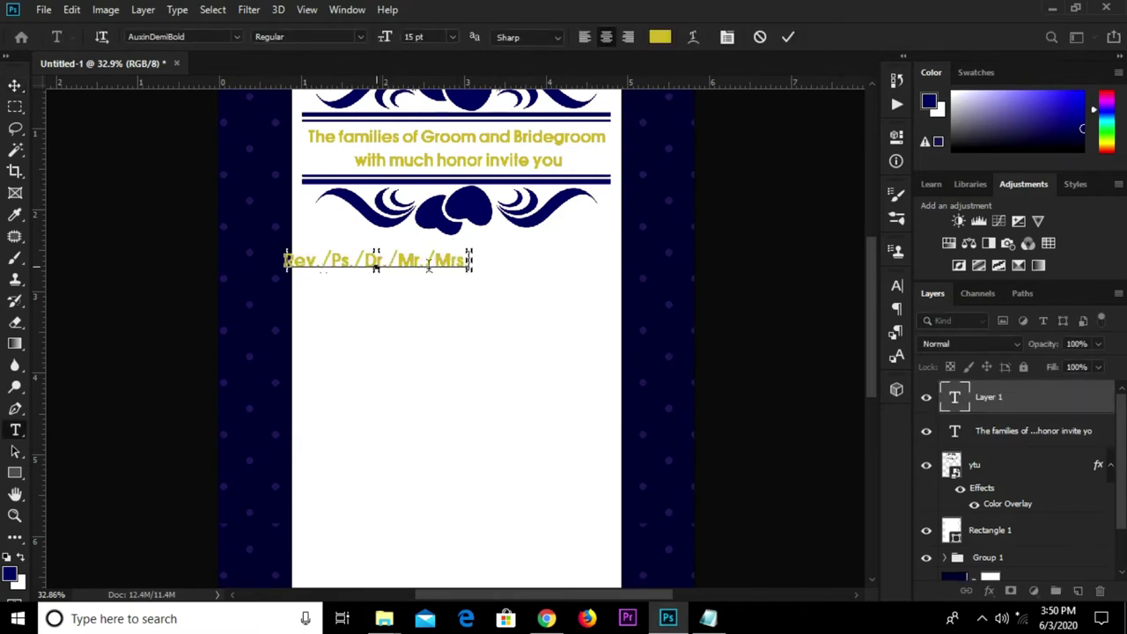
{"action": "left_click", "coordinate": [791, 36]}
- Change the "Rev./Ps./Dr./Mr./Mrs." text color to navy #050064
{"action": "left_click", "coordinate": [661, 37]}
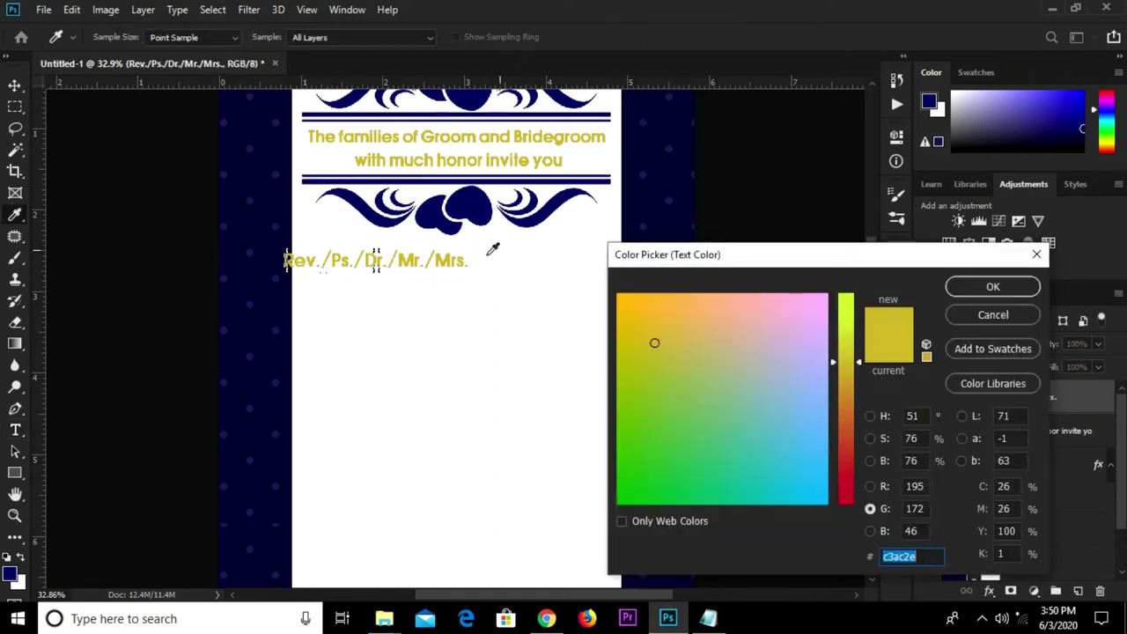
{"action": "left_click", "coordinate": [667, 232]}
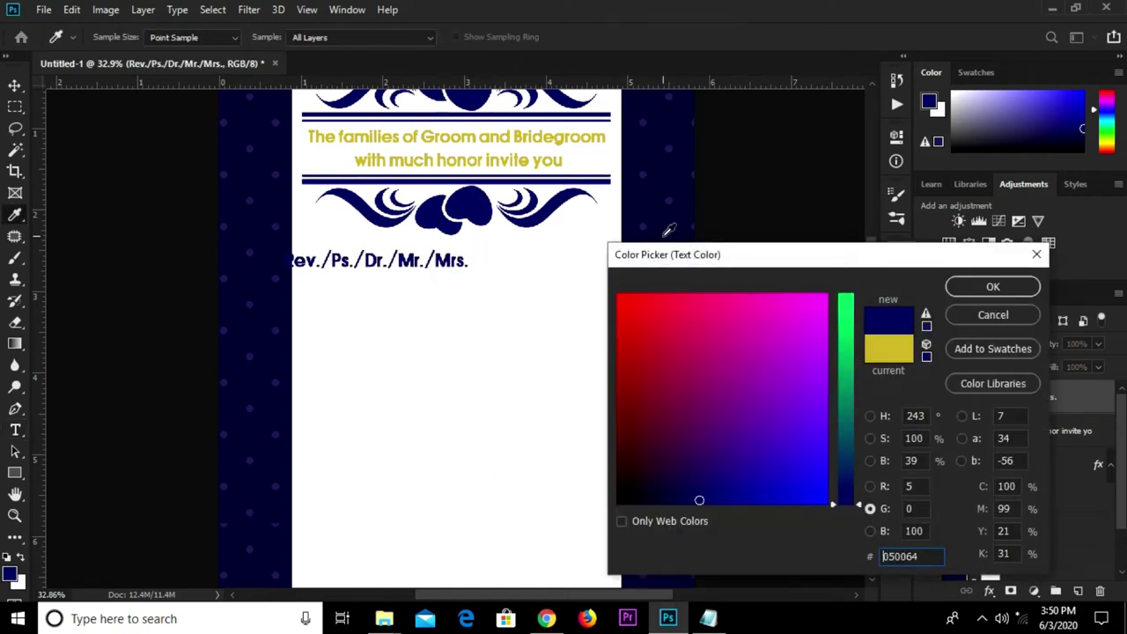
{"action": "left_click", "coordinate": [969, 286]}
- Move the "Rev./Ps./Dr./Mr./Mrs." text just under the lower heart ornament and center it horizontally on the canvas
{"action": "key", "text": "v"}
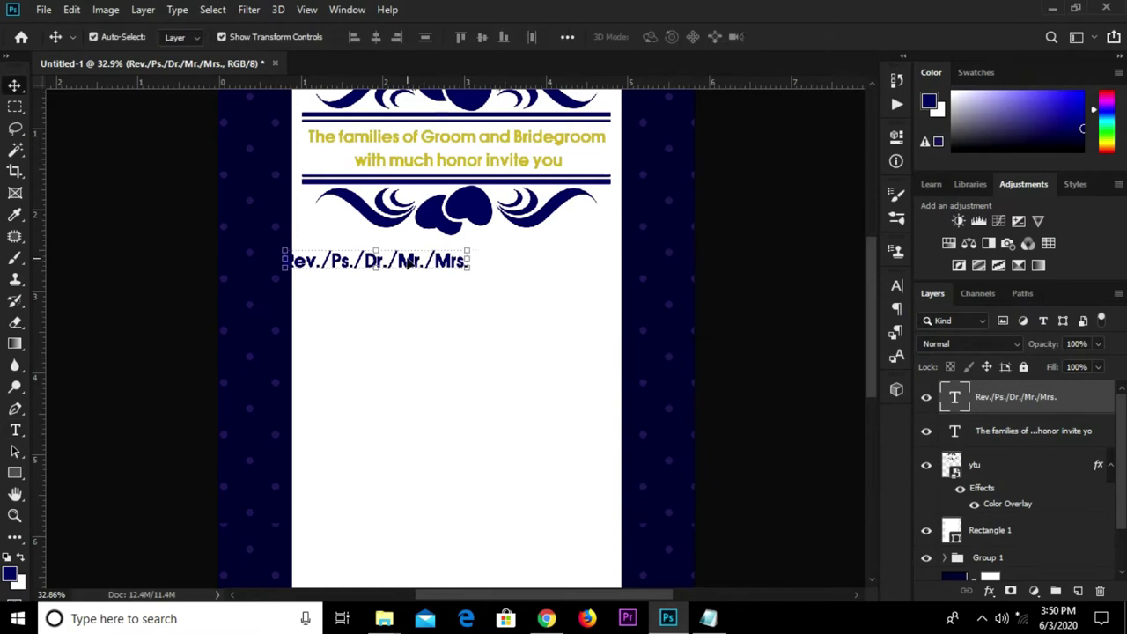
{"action": "left_click_drag", "start_coordinate": [408, 264], "coordinate": [485, 256]}
{"action": "key", "text": "ctrl+a"}
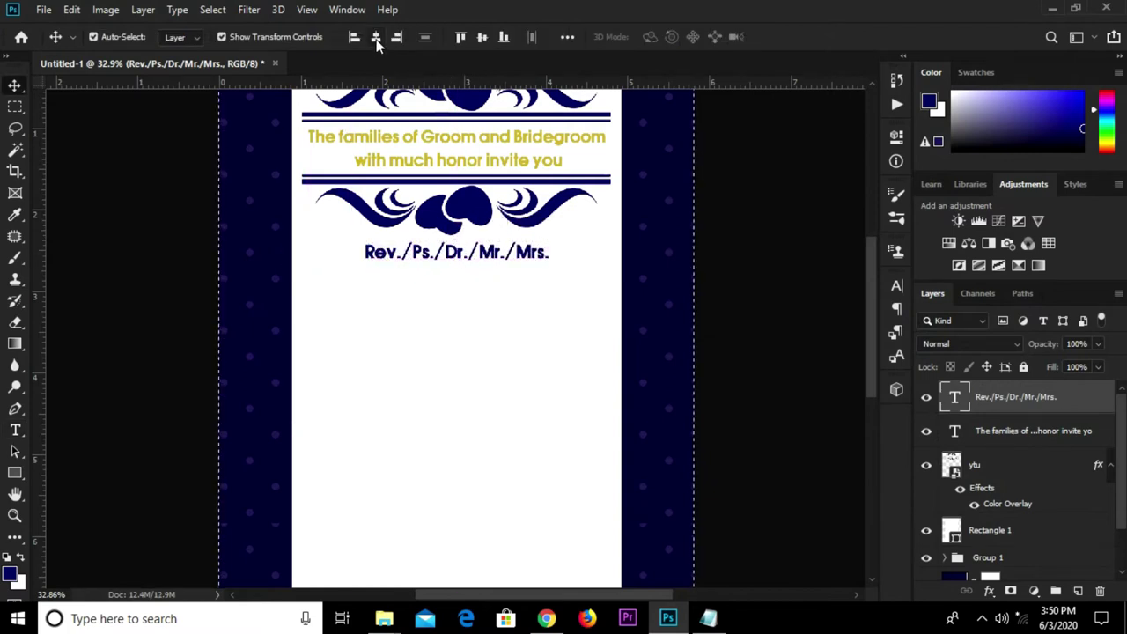
{"action": "left_click", "coordinate": [376, 44]}
{"action": "key", "text": "ctrl+d"}
{"action": "left_click", "coordinate": [93, 37]}
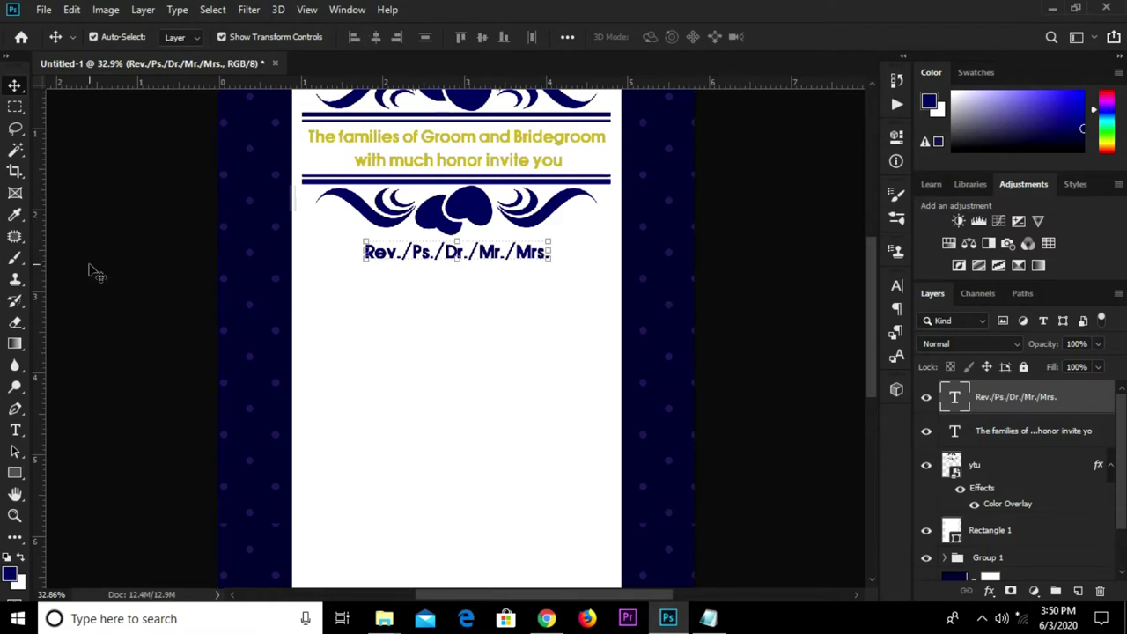
{"action": "left_click", "coordinate": [133, 254]}
- Set the Rectangle tool's fill to navy #050064, sampled from the heart ornament
{"action": "left_click_drag", "start_coordinate": [13, 470], "coordinate": [51, 477]}
{"action": "left_click", "coordinate": [182, 37]}
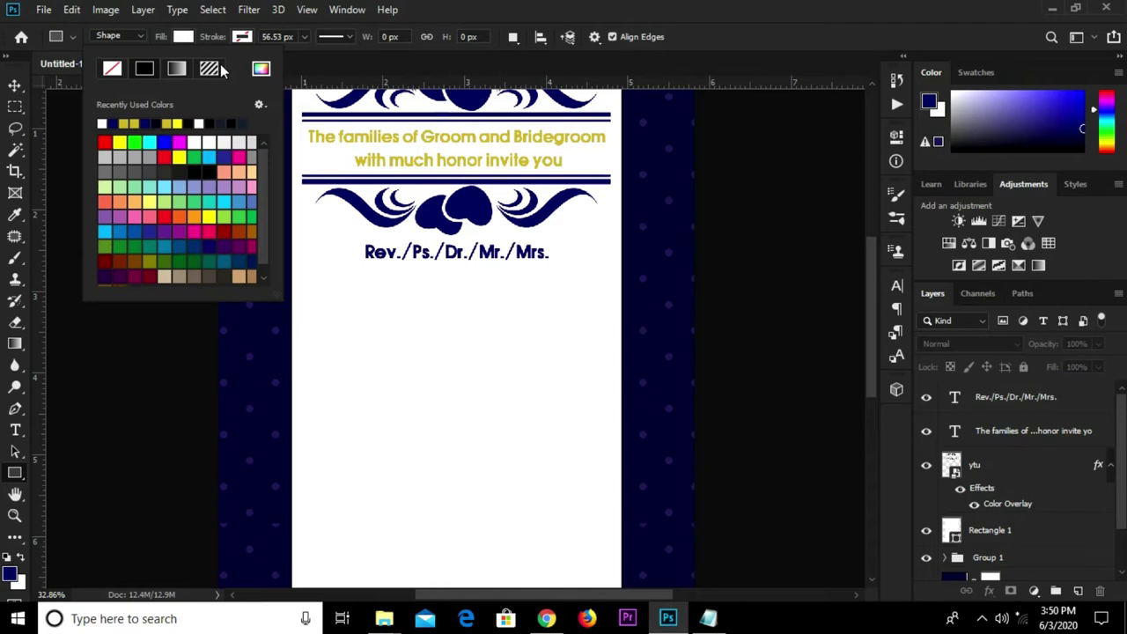
{"action": "left_click", "coordinate": [261, 70]}
{"action": "left_click", "coordinate": [472, 199]}
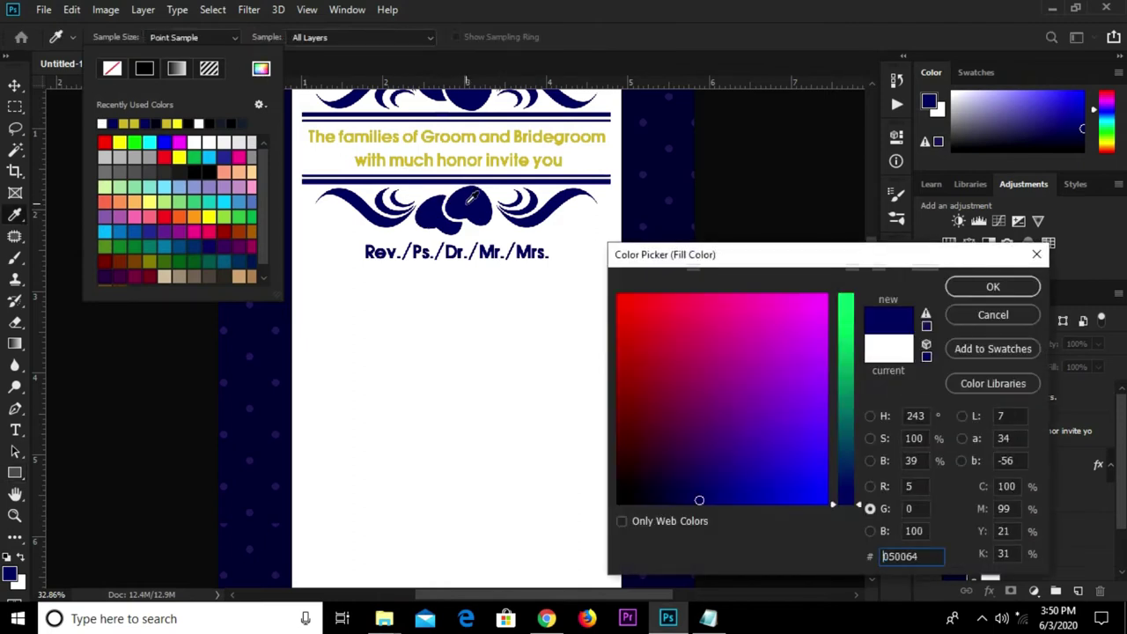
{"action": "left_click", "coordinate": [971, 294]}
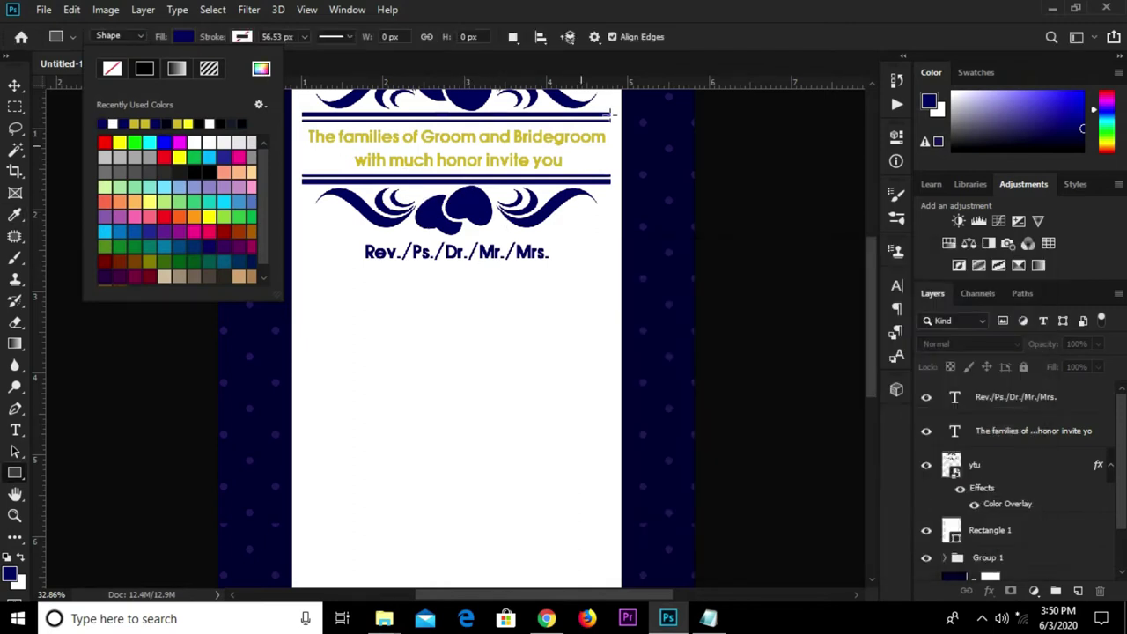
{"action": "left_click", "coordinate": [731, 24]}
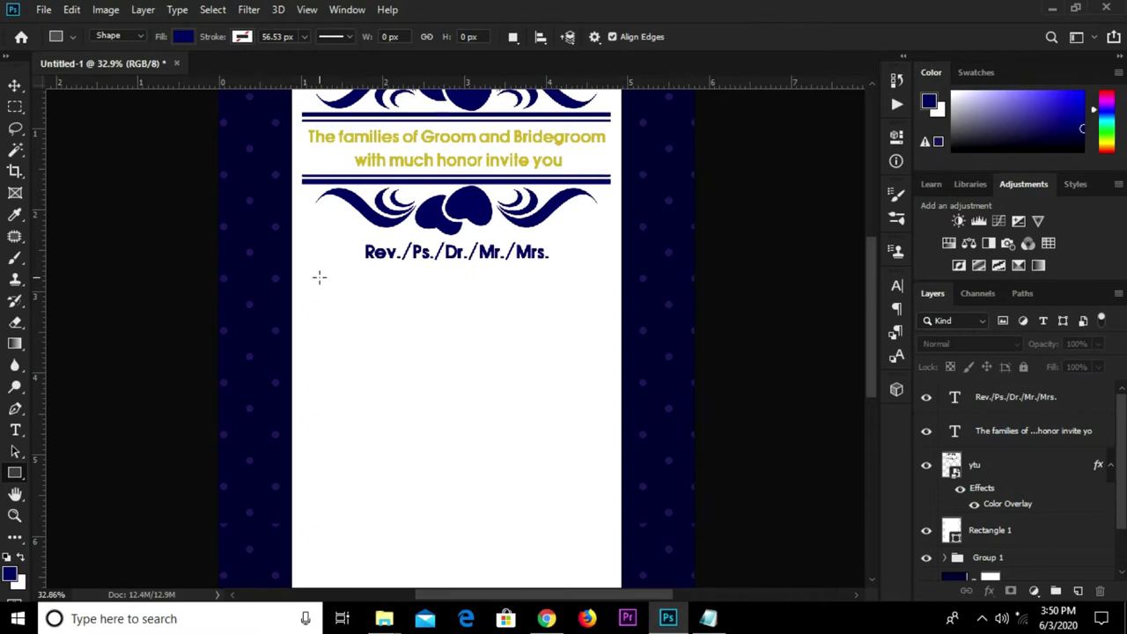
- Draw a thin horizontal rectangle about 1063 by 13 px below the "Rev./Ps./Dr./Mr./Mrs." text as a writing line
{"action": "left_click_drag", "start_coordinate": [311, 287], "coordinate": [602, 285]}
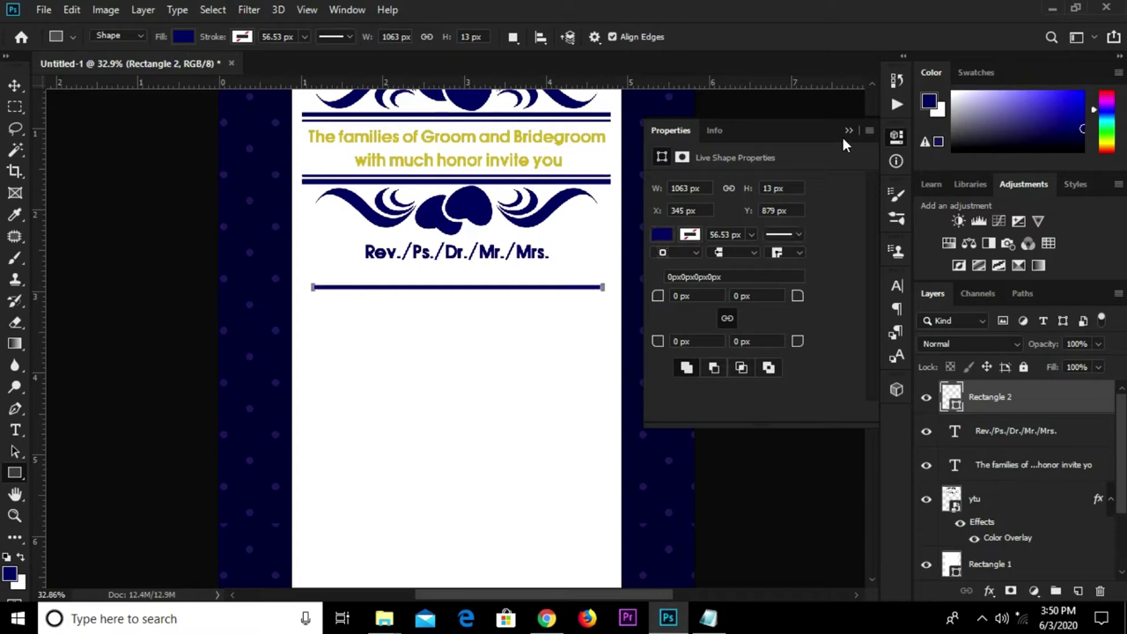
{"action": "scroll", "coordinate": [511, 265], "scroll_direction": "down", "scroll_amount": 3}
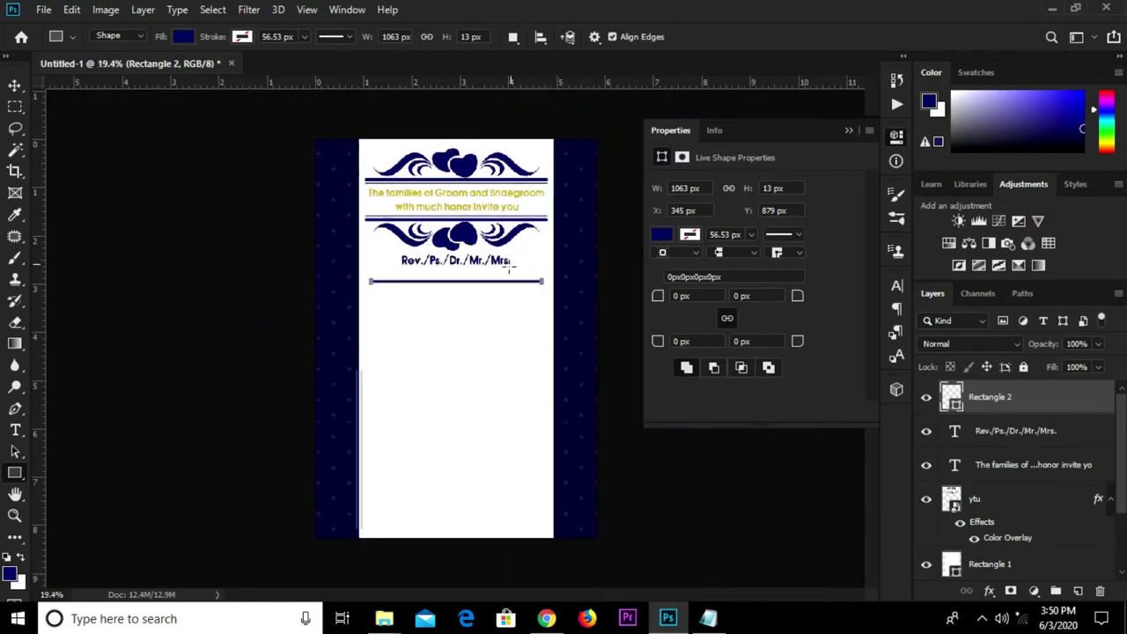
{"action": "key", "text": "v"}
{"action": "scroll", "coordinate": [484, 284], "scroll_direction": "up", "scroll_amount": 2}
{"action": "scroll", "coordinate": [540, 271], "scroll_direction": "up", "scroll_amount": 5}
{"action": "left_click", "coordinate": [202, 340]}
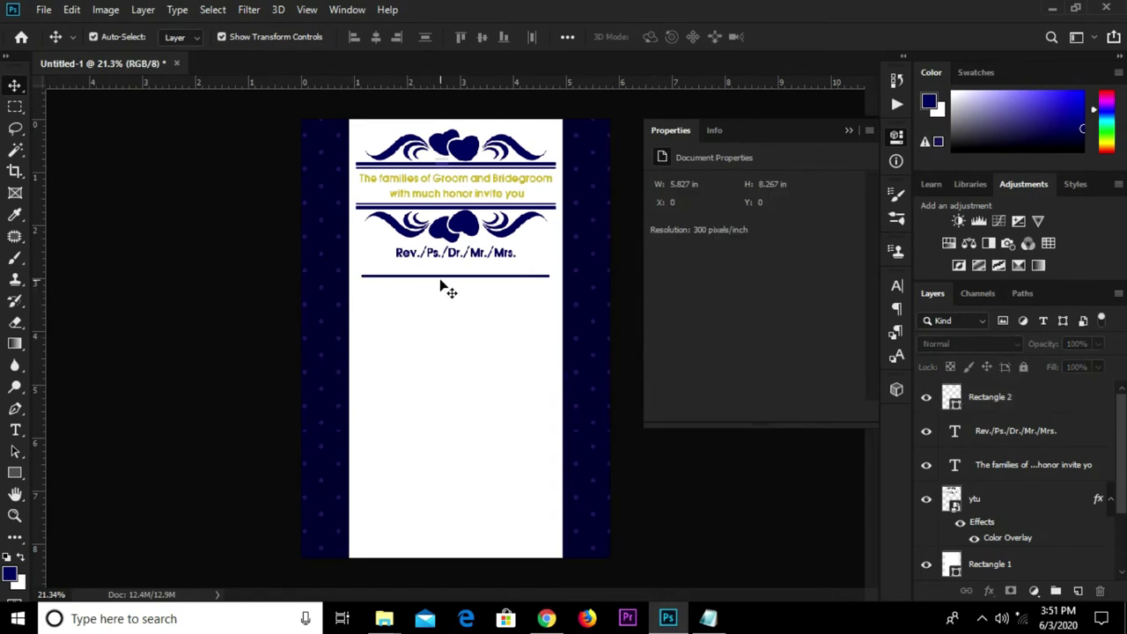
- Reduce the navy writing line's height to about 9 px, keeping its width
{"action": "scroll", "coordinate": [448, 281], "scroll_direction": "up", "scroll_amount": 2}
{"action": "scroll", "coordinate": [453, 278], "scroll_direction": "up", "scroll_amount": 1}
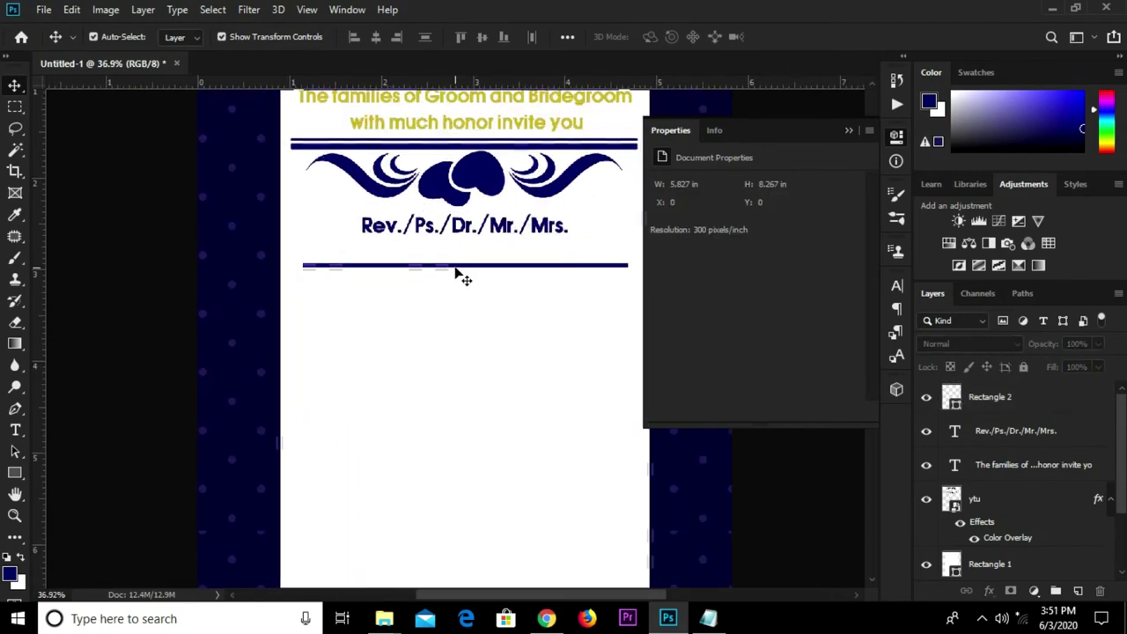
{"action": "left_click", "coordinate": [455, 273]}
{"action": "scroll", "coordinate": [485, 251], "scroll_direction": "up", "scroll_amount": 5}
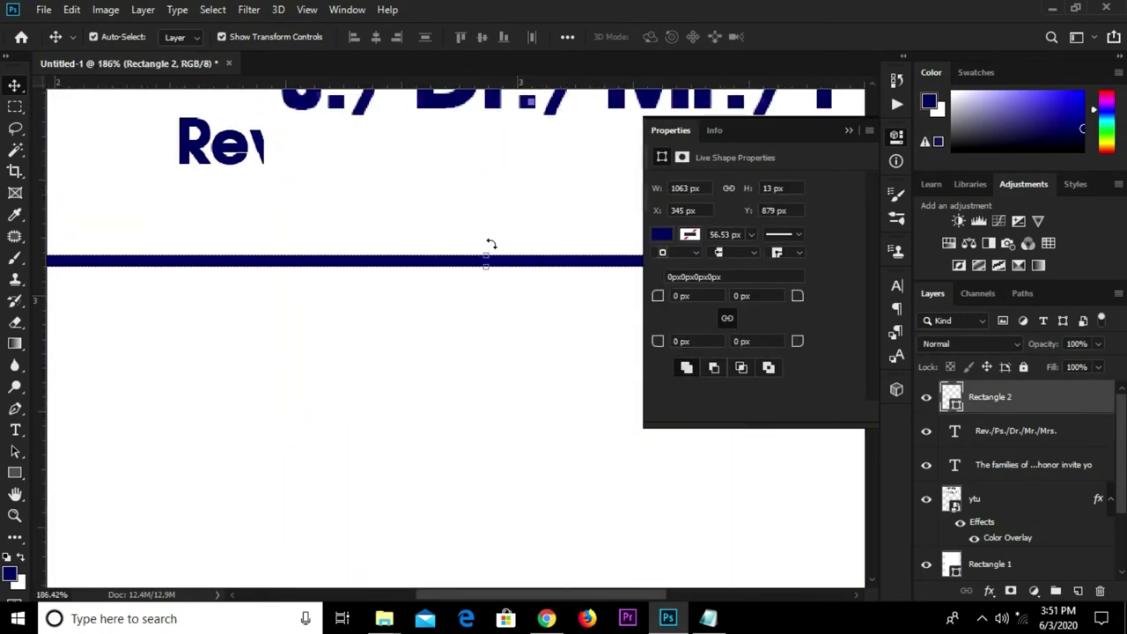
{"action": "key", "text": "ctrl+t"}
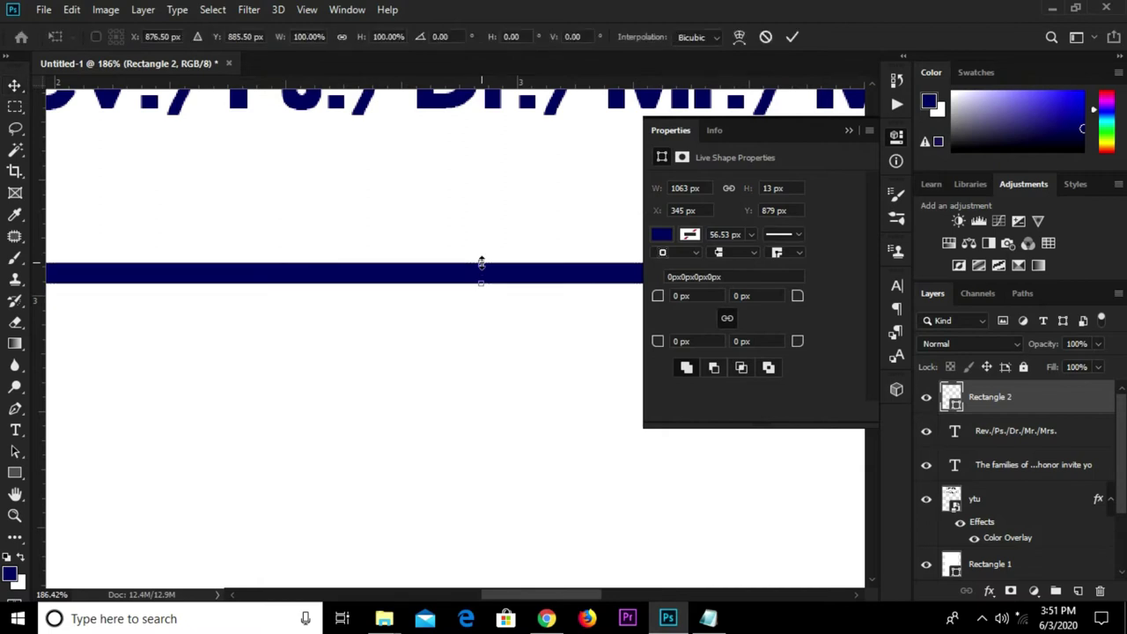
{"action": "left_click_drag", "start_coordinate": [481, 262], "coordinate": [483, 269]}
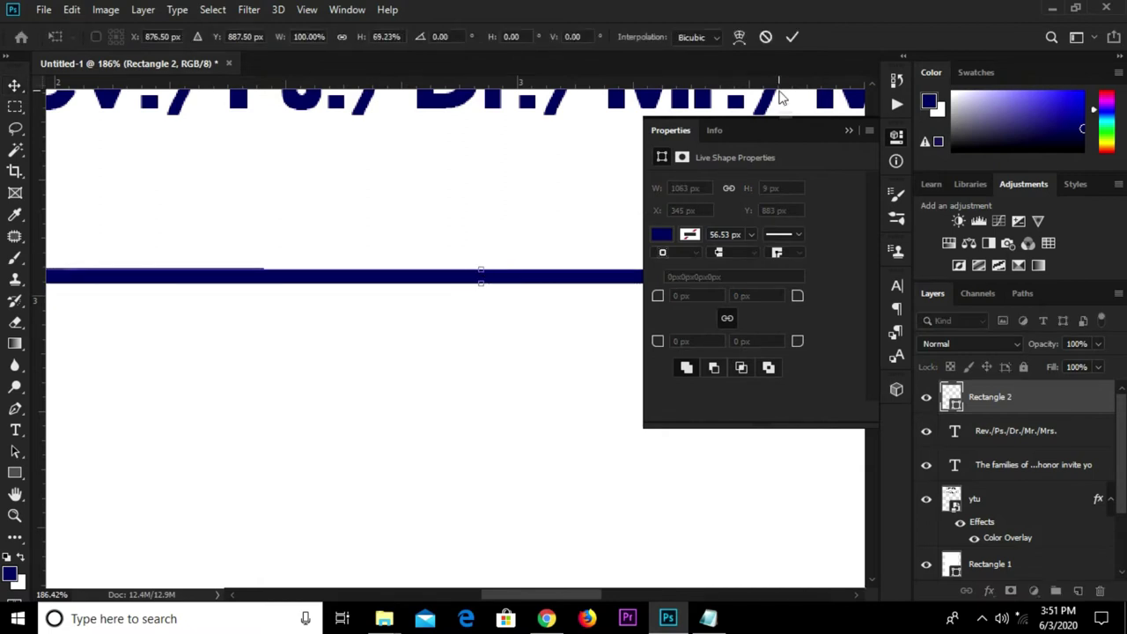
{"action": "left_click", "coordinate": [793, 39]}
{"action": "scroll", "coordinate": [445, 276], "scroll_direction": "down", "scroll_amount": 10}
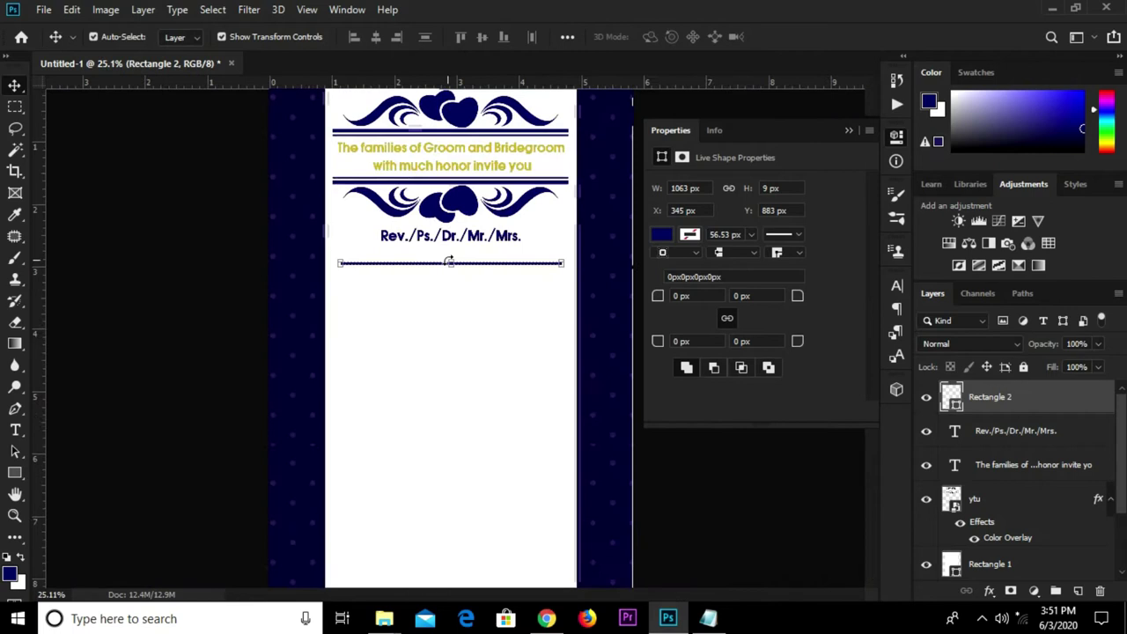
{"action": "scroll", "coordinate": [587, 291], "scroll_direction": "up", "scroll_amount": 2}
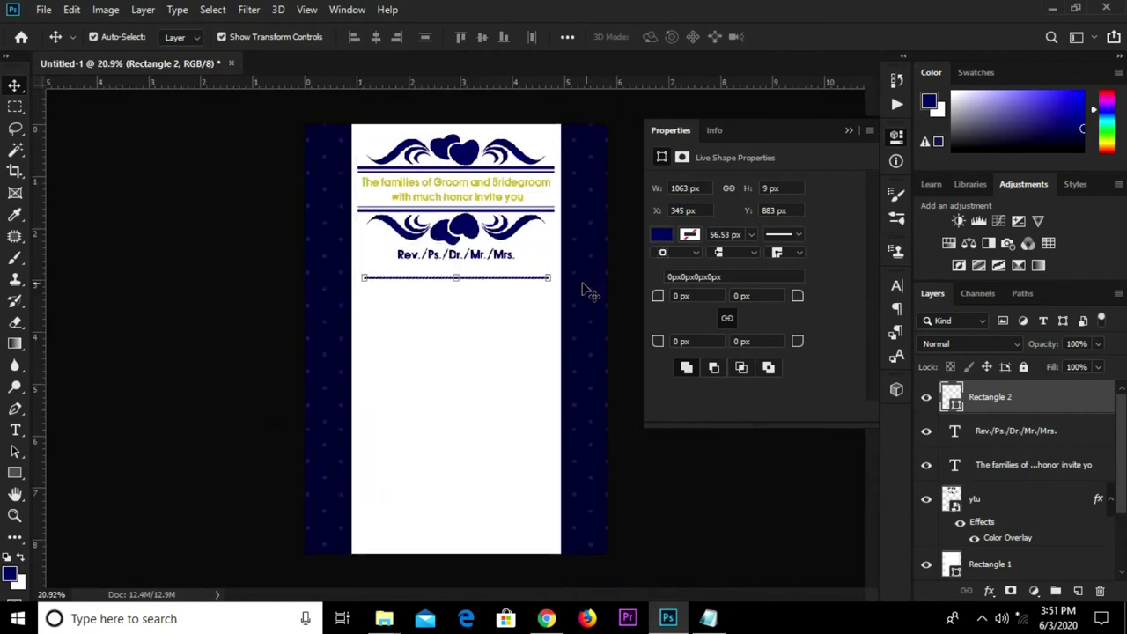
{"action": "left_click", "coordinate": [243, 279]}
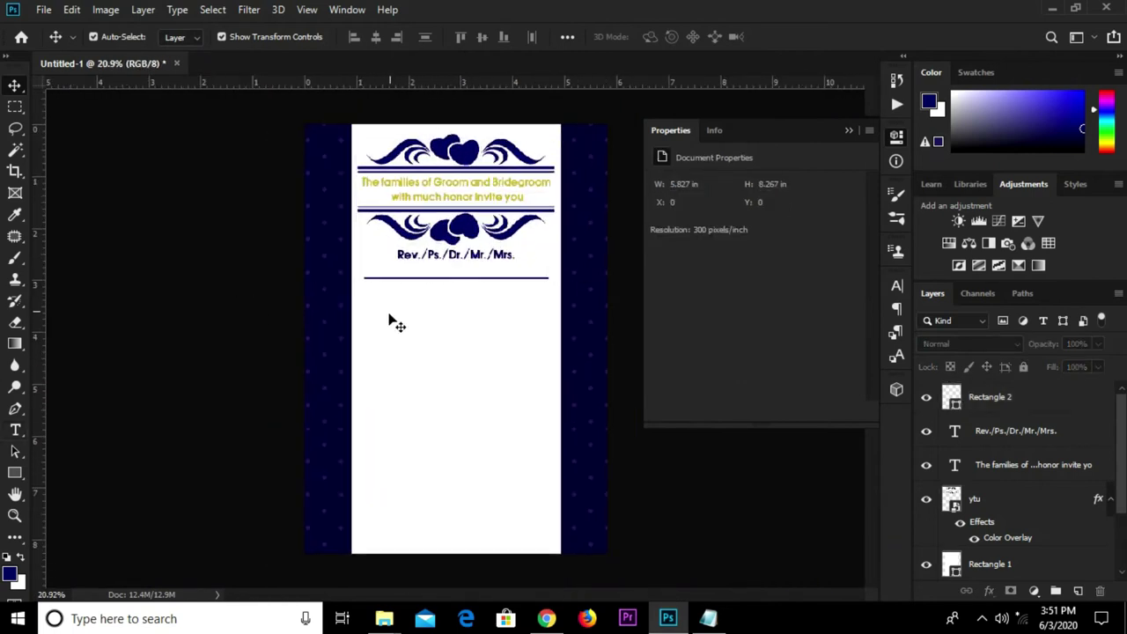
- Center the navy writing line horizontally on the canvas
{"action": "left_click", "coordinate": [1042, 407]}
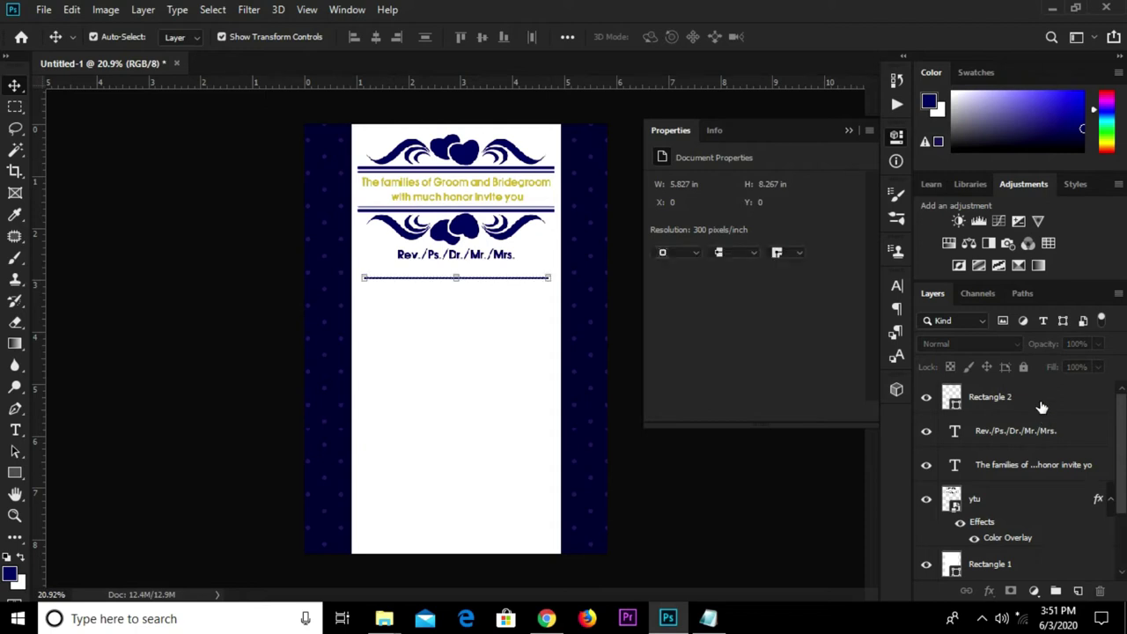
{"action": "key", "text": "ctrl+a"}
{"action": "left_click", "coordinate": [380, 37]}
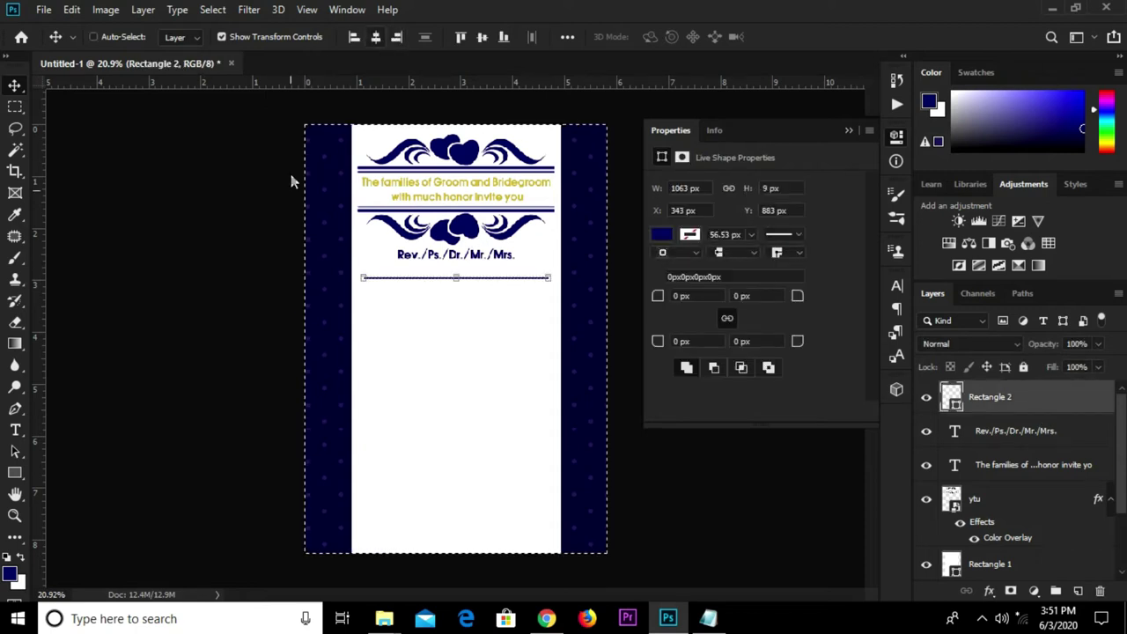
{"action": "key", "text": "ctrl+d"}
{"action": "left_click", "coordinate": [118, 385]}
- Copy the line "to the Solemnization of" from the wedding file in Notepad and return to Photoshop
{"action": "left_click", "coordinate": [709, 618]}
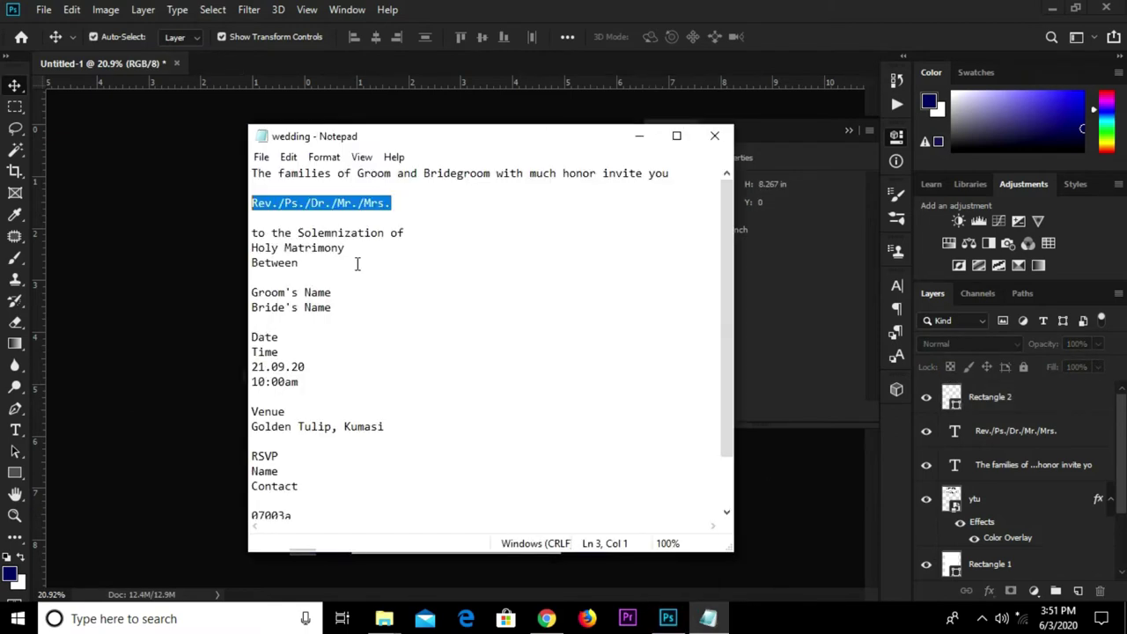
{"action": "left_click_drag", "start_coordinate": [401, 232], "coordinate": [239, 234]}
{"action": "left_click_drag", "start_coordinate": [405, 232], "coordinate": [252, 231]}
{"action": "right_click", "coordinate": [283, 231]}
{"action": "left_click", "coordinate": [339, 283]}
{"action": "key", "text": "alt+Tab"}
- Add the copied "to the Solemnization of" as a new text line just below the navy writing line
{"action": "scroll", "coordinate": [426, 309], "scroll_direction": "up", "scroll_amount": 2}
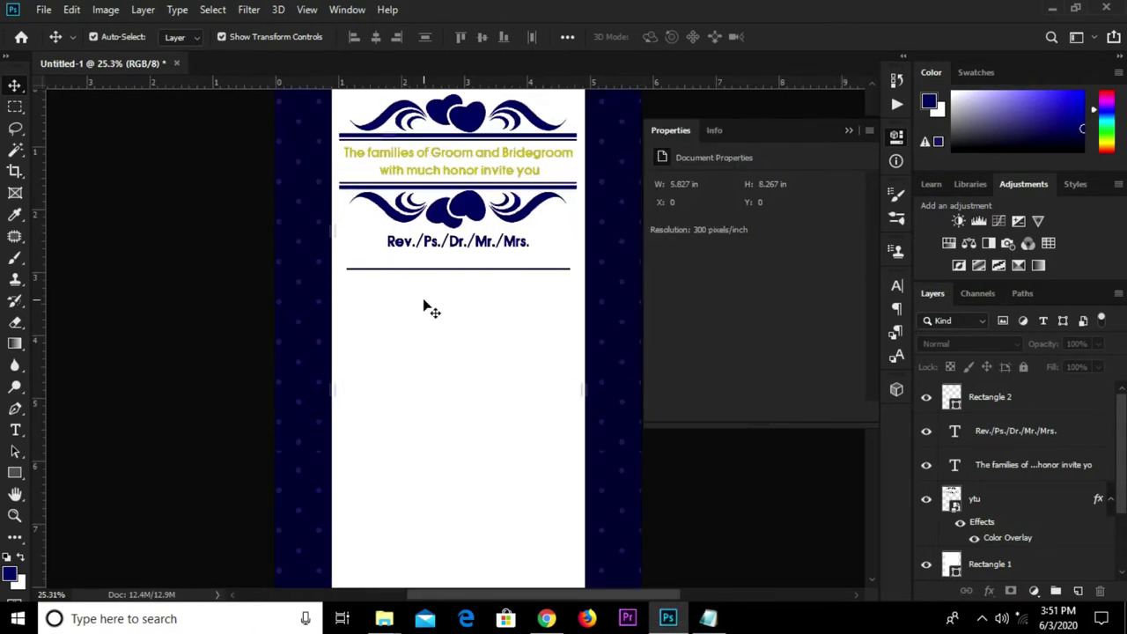
{"action": "key", "text": "t"}
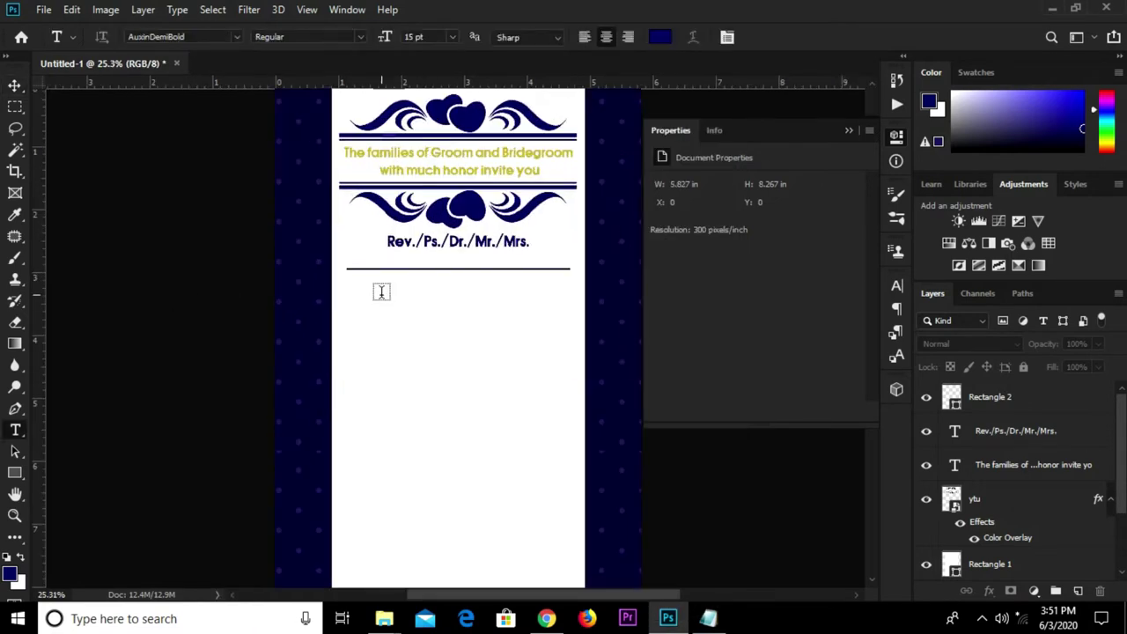
{"action": "left_click", "coordinate": [382, 291]}
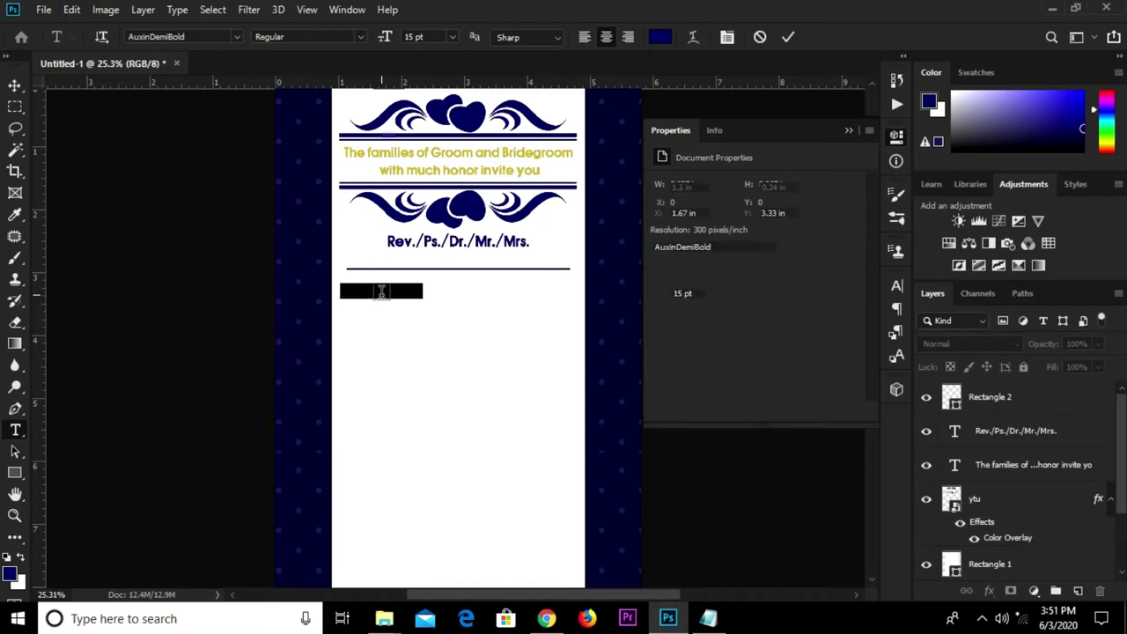
{"action": "key", "text": "ctrl+v"}
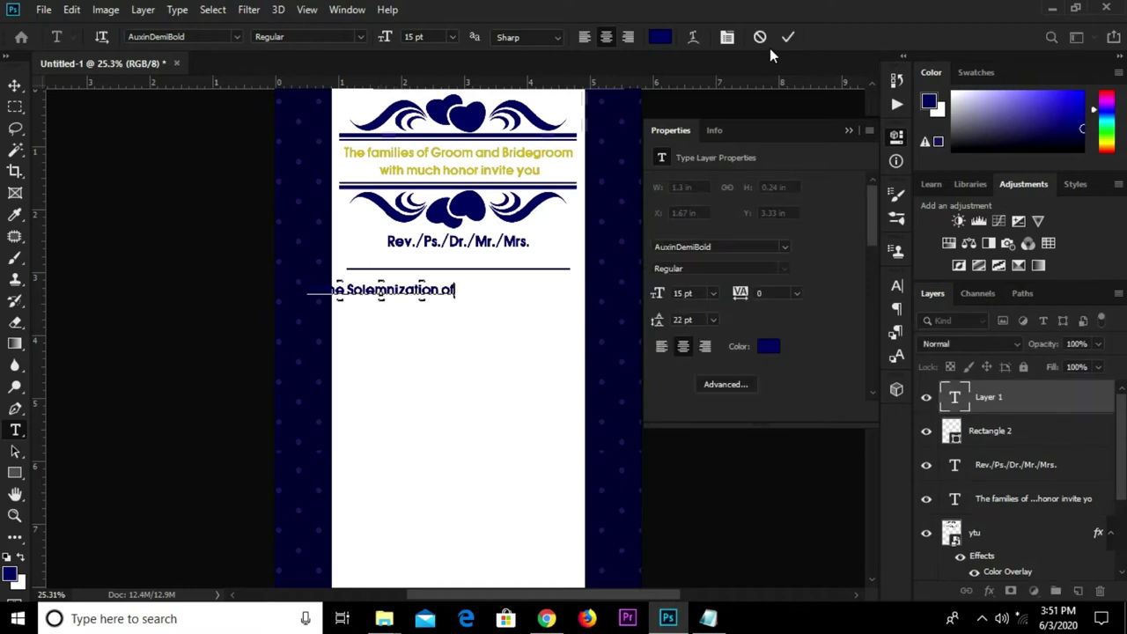
{"action": "key", "text": "ctrl+Return"}
- Center the "to the Solemnization of" text horizontally on the canvas and clear the selection
{"action": "key", "text": "v"}
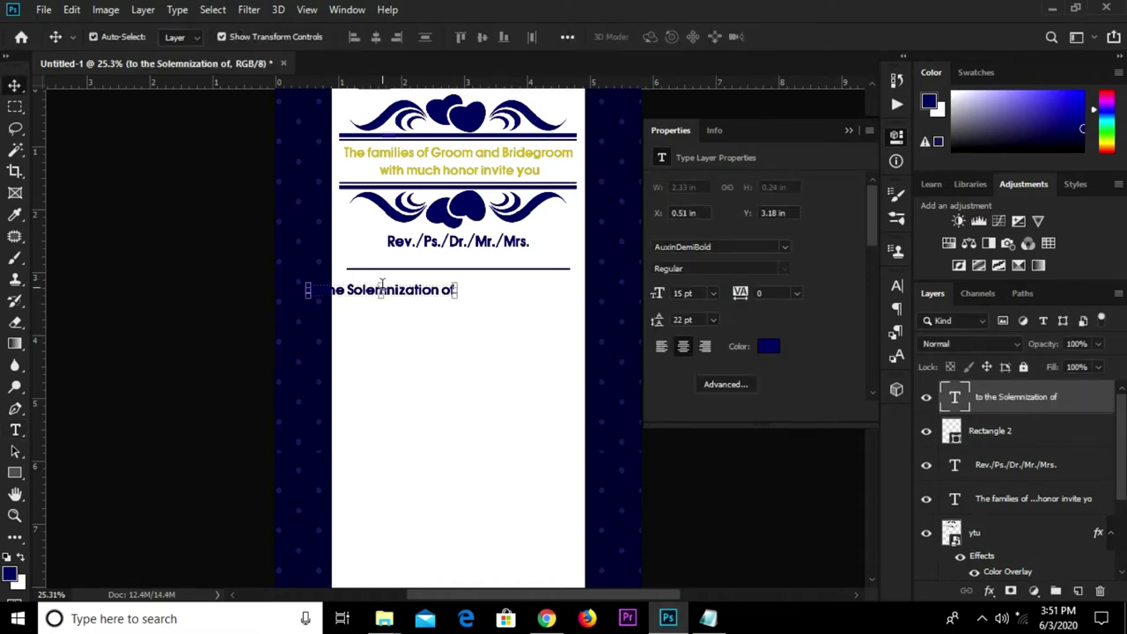
{"action": "key", "text": "ctrl+a"}
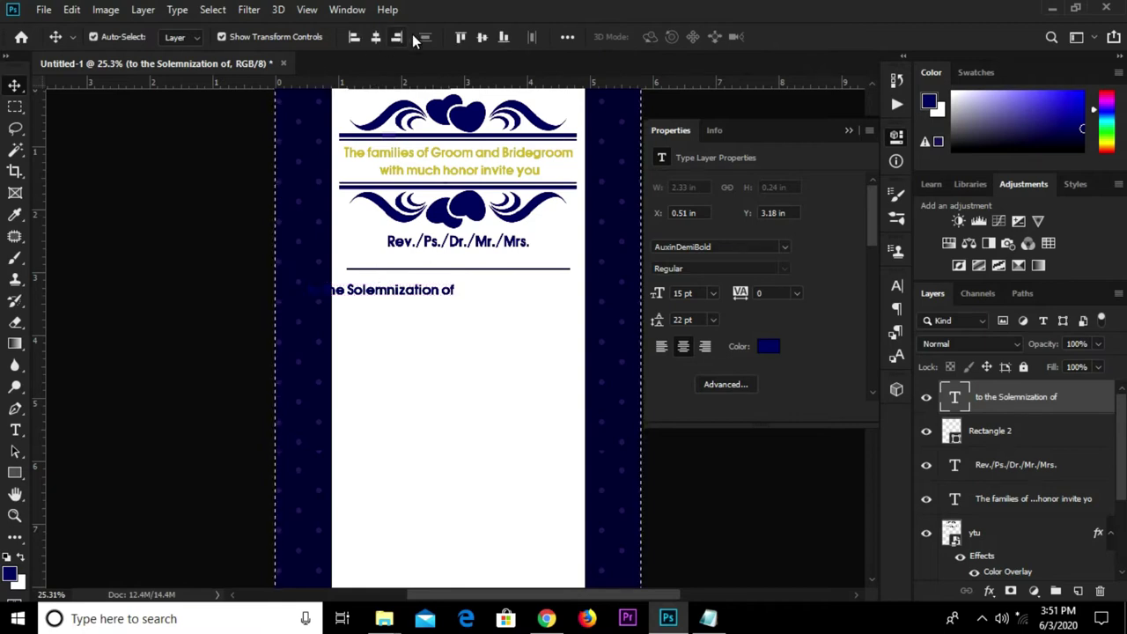
{"action": "left_click", "coordinate": [375, 38]}
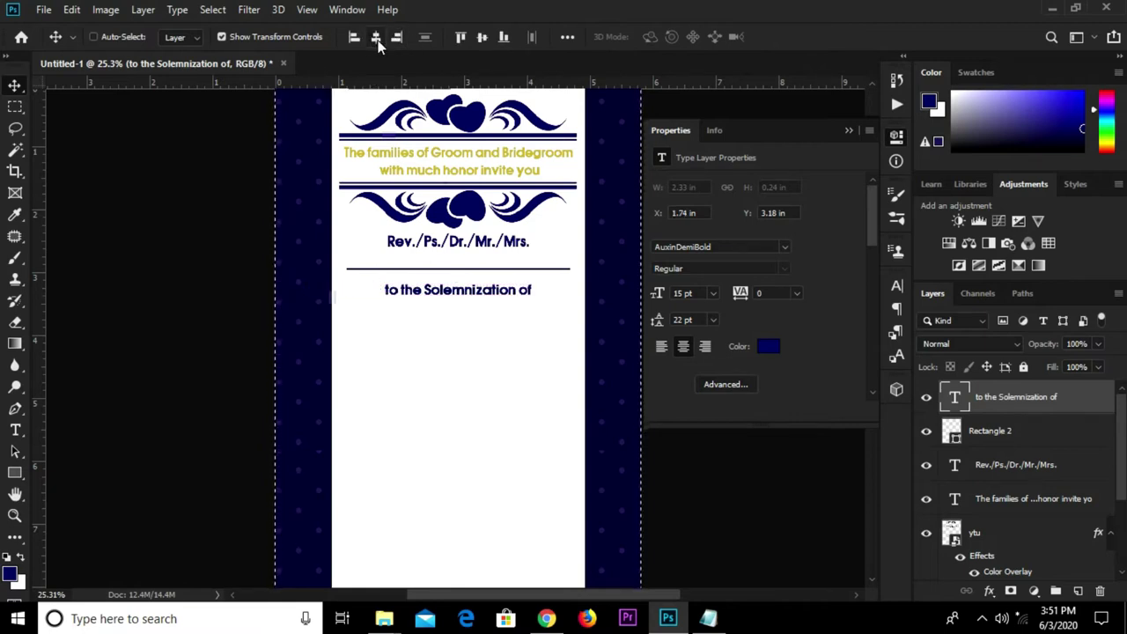
{"action": "key", "text": "ctrl+d"}
- Nudge the "to the Solemnization of" text up toward the writing line, to a Y position of about 3.04 in
{"action": "key", "text": "shift+Up"}
{"action": "key", "text": "shift+Up"}
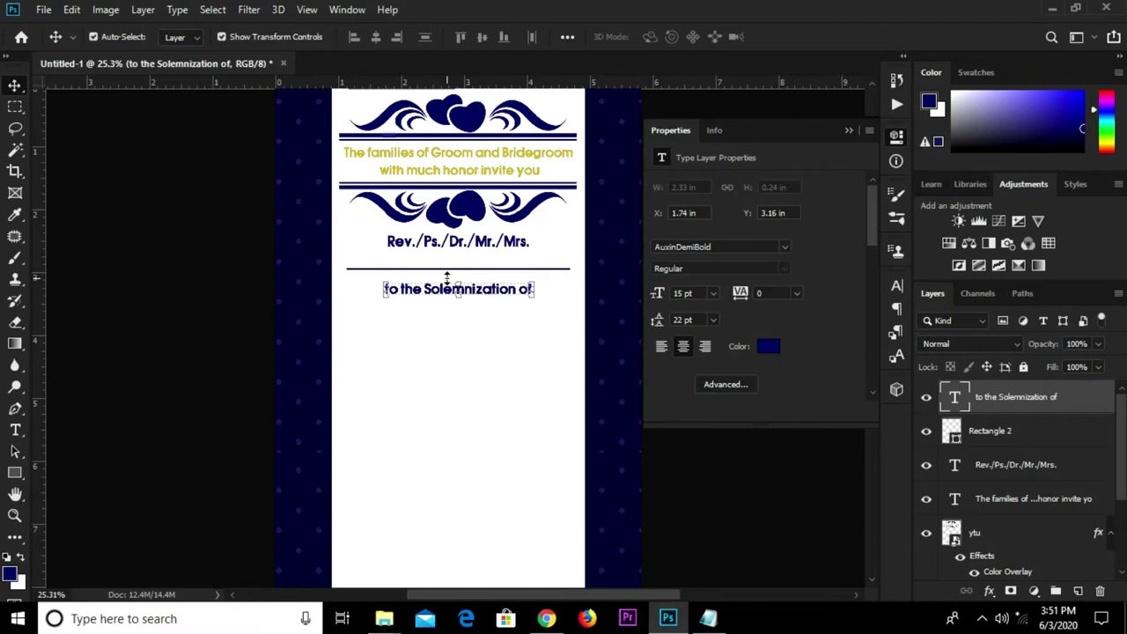
{"action": "key", "text": "shift+Up"}
{"action": "key", "text": "shift+Up"}
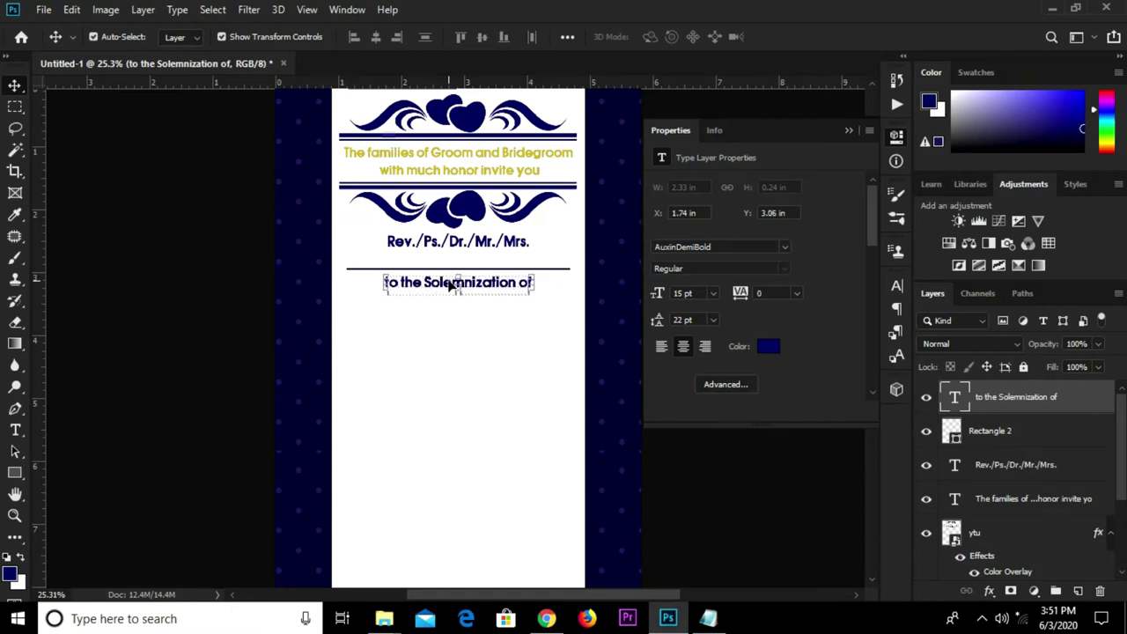
{"action": "key", "text": "shift+Up"}
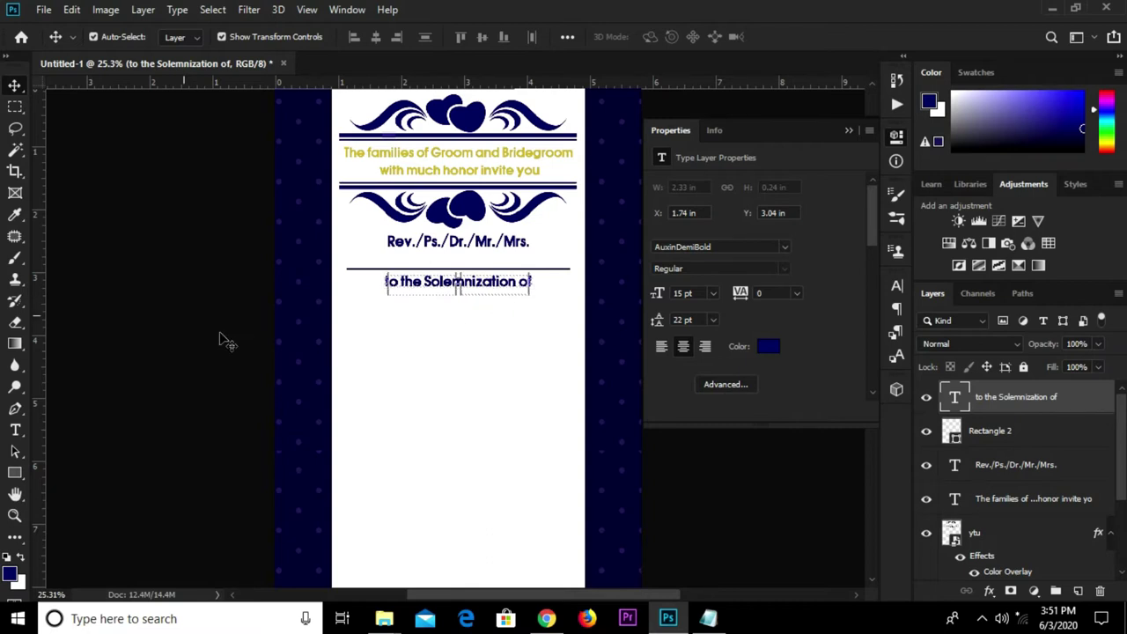
{"action": "left_click", "coordinate": [184, 322]}
- Copy the line "Holy Matrimony" from the Notepad wedding text and return to Photoshop
{"action": "left_click", "coordinate": [715, 619]}
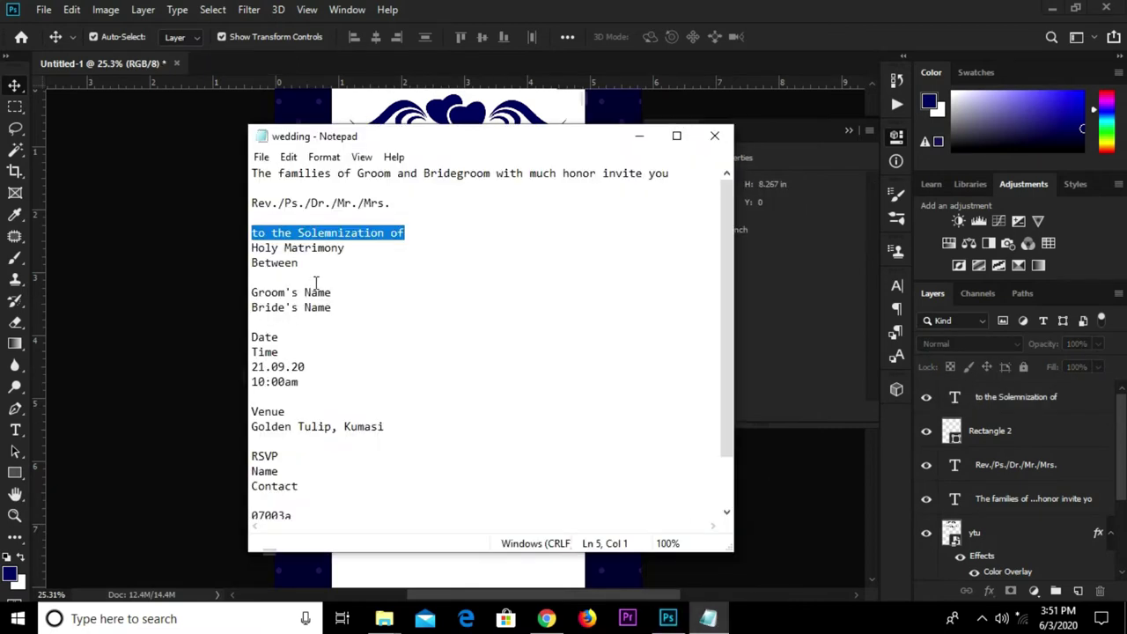
{"action": "left_click_drag", "start_coordinate": [351, 249], "coordinate": [253, 249]}
{"action": "right_click", "coordinate": [254, 249]}
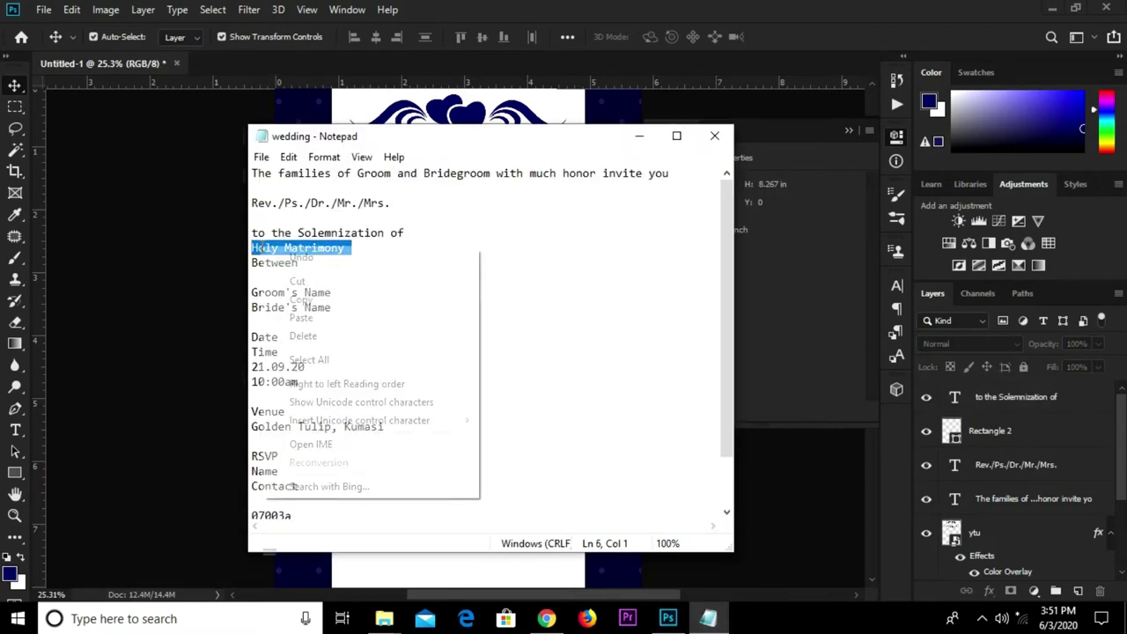
{"action": "left_click", "coordinate": [322, 302]}
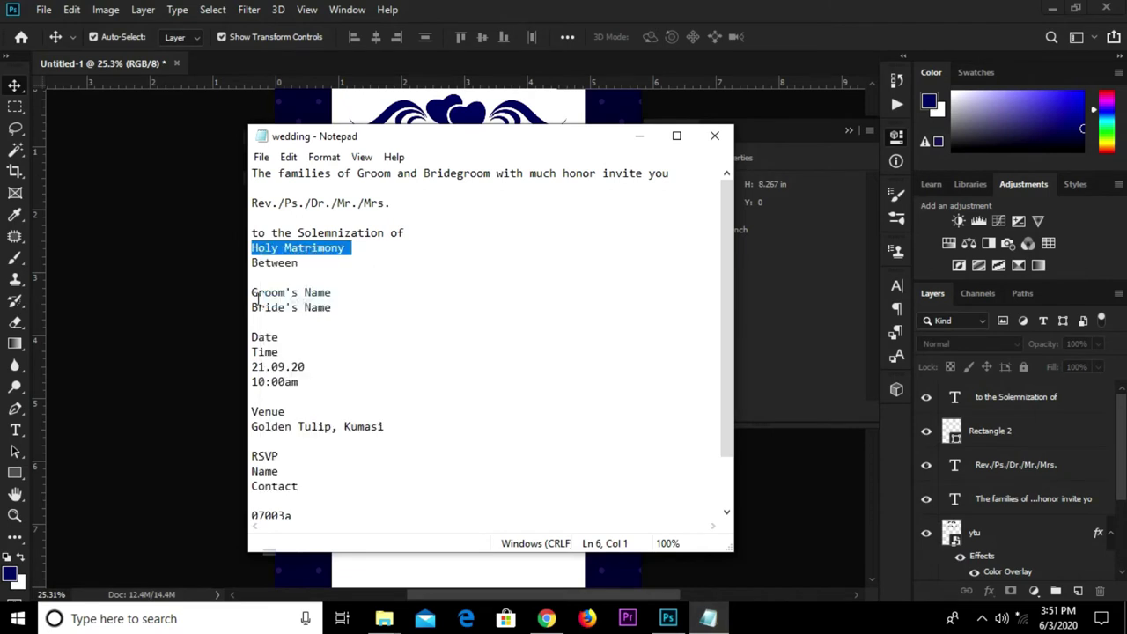
{"action": "left_click", "coordinate": [185, 295]}
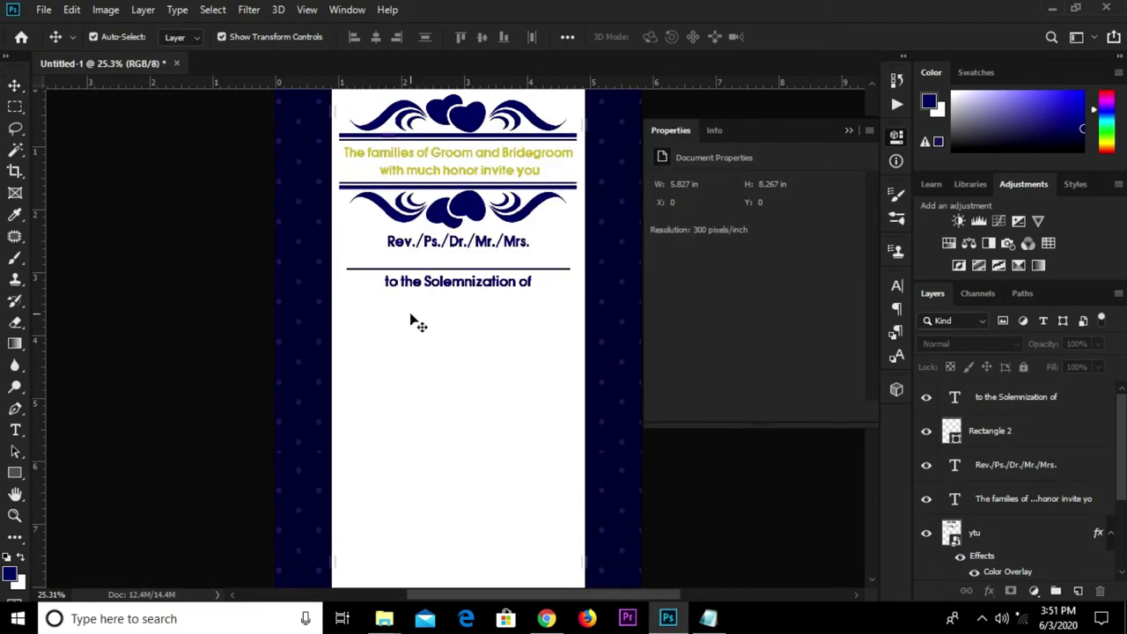
- Add the copied "Holy Matrimony" as a new text line below "to the Solemnization of"
{"action": "key", "text": "t"}
{"action": "scroll", "coordinate": [385, 319], "scroll_direction": "up", "scroll_amount": 1}
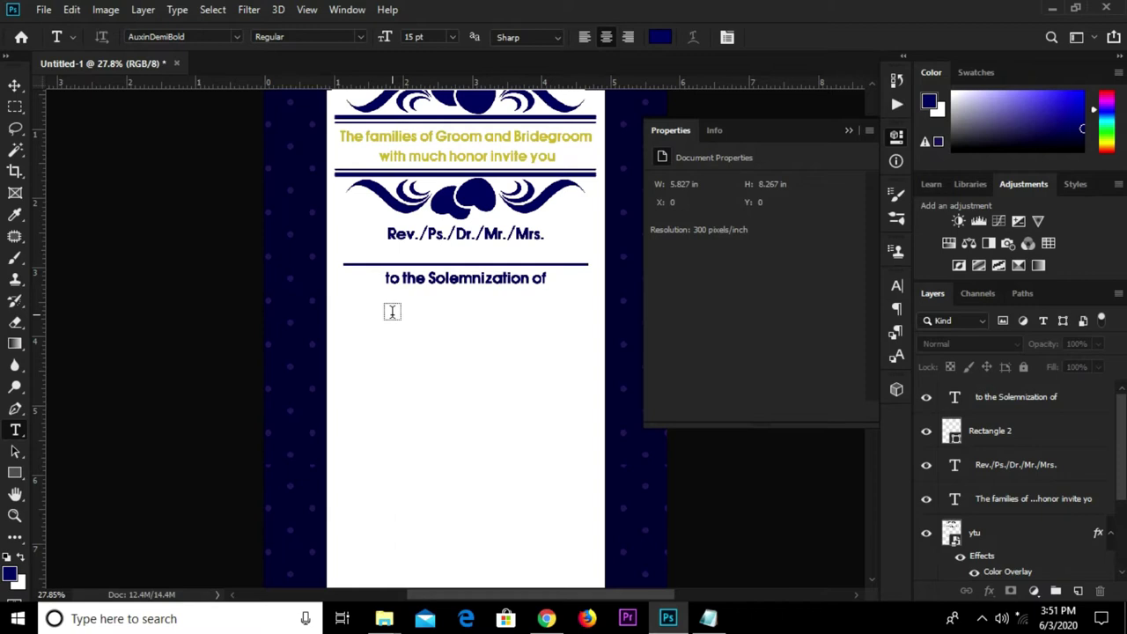
{"action": "left_click", "coordinate": [392, 311]}
{"action": "key", "text": "ctrl+v"}
{"action": "left_click", "coordinate": [791, 44]}
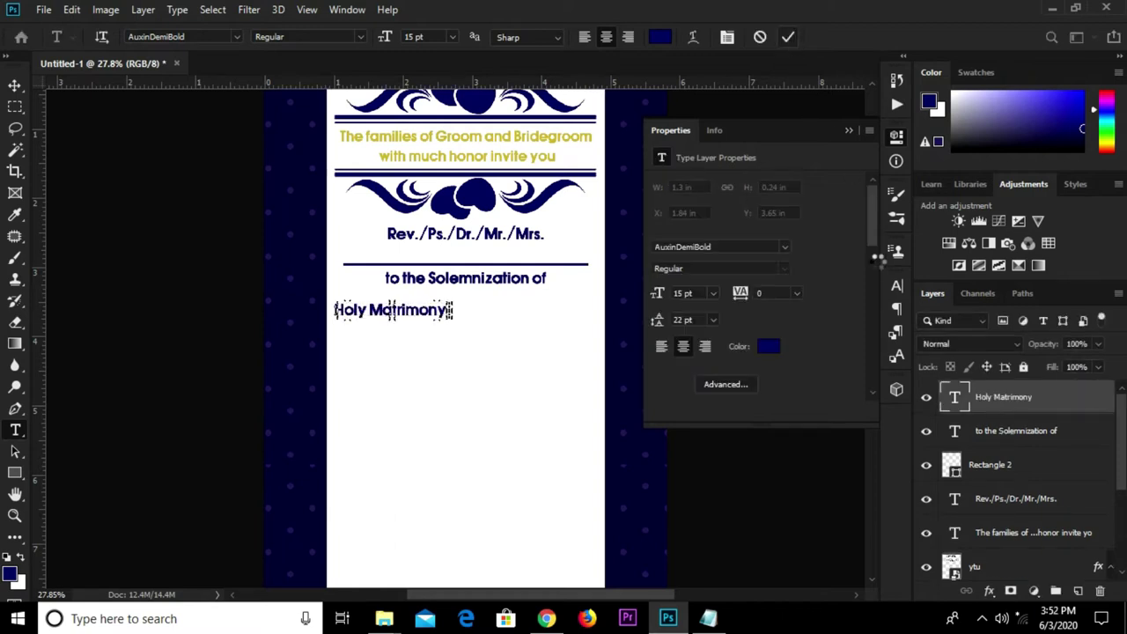
- Set the "Holy Matrimony" text to the Back to Black Demo font at 51 pt
{"action": "left_click", "coordinate": [735, 247]}
{"action": "type", "text": "back"}
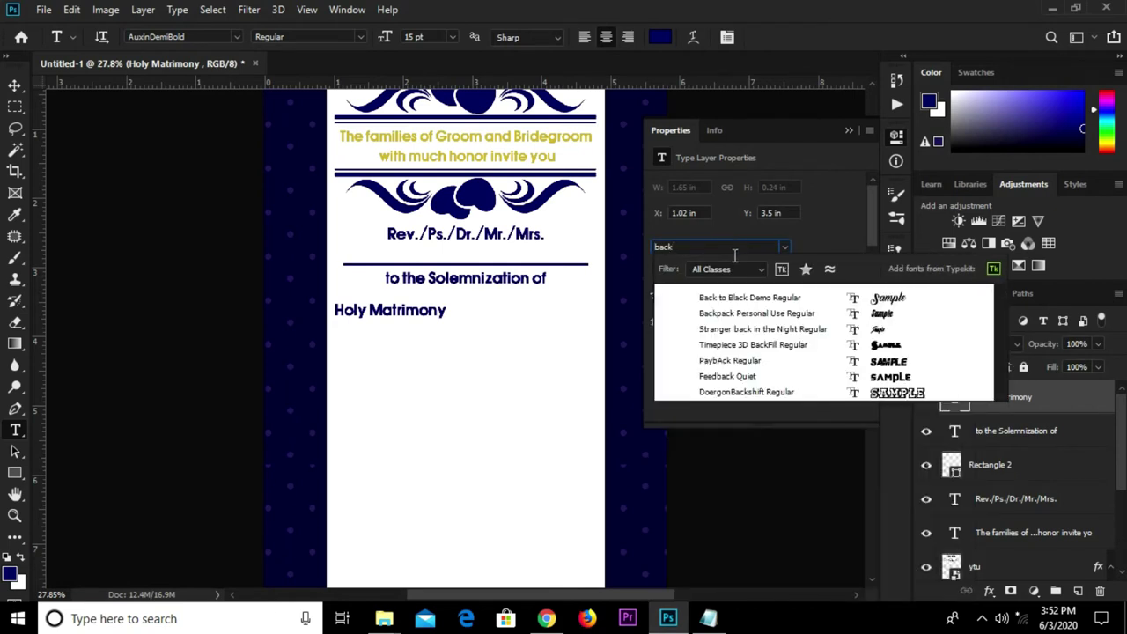
{"action": "left_click", "coordinate": [759, 300]}
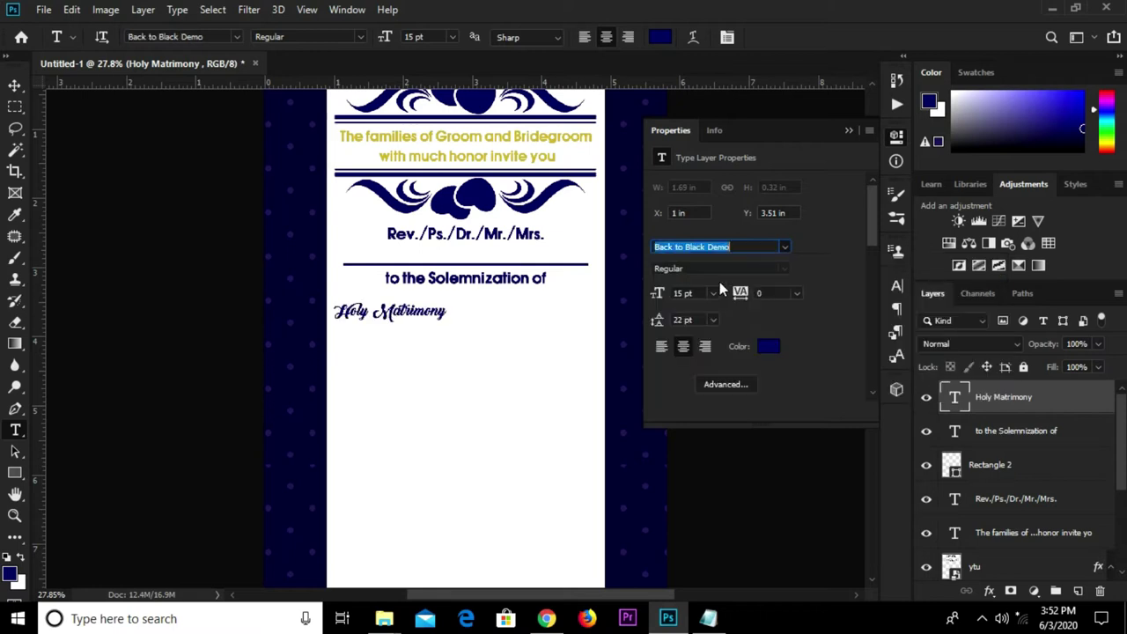
{"action": "left_click", "coordinate": [653, 292]}
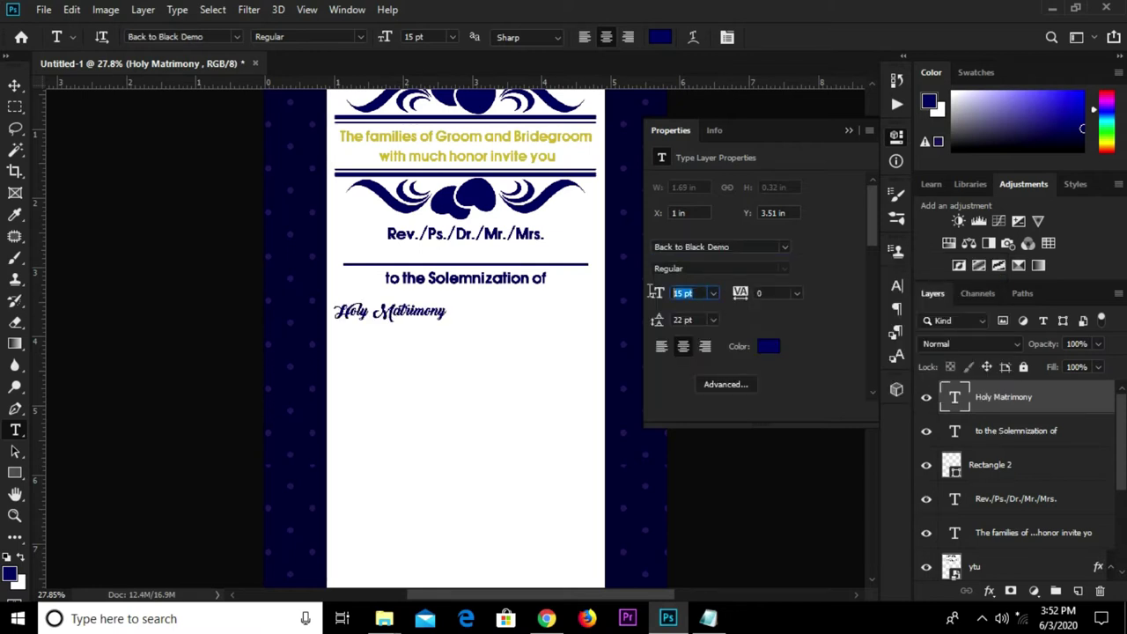
{"action": "type", "text": "51"}
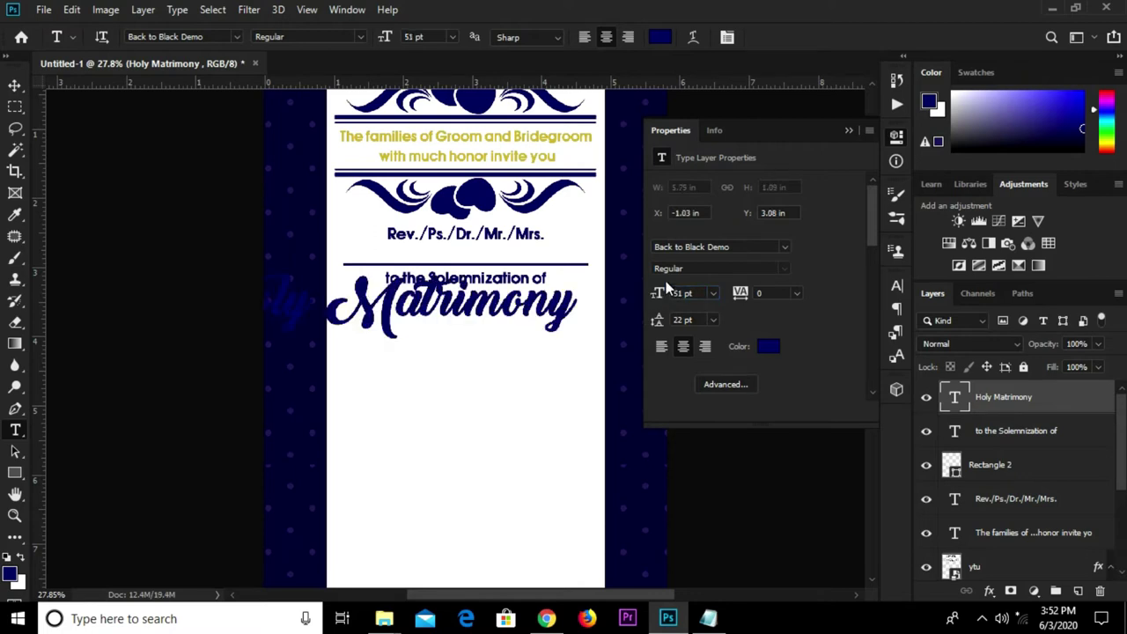
- Color the "Holy Matrimony" text gold #c3ac2e and set its size to 28 pt
{"action": "left_click", "coordinate": [766, 347]}
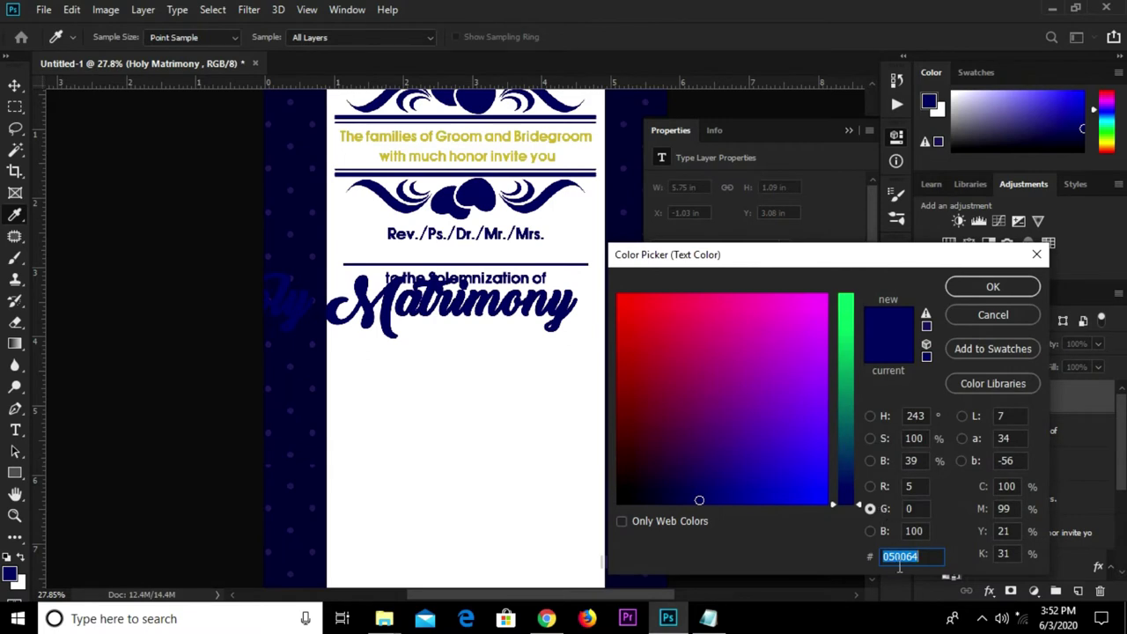
{"action": "type", "text": "c"}
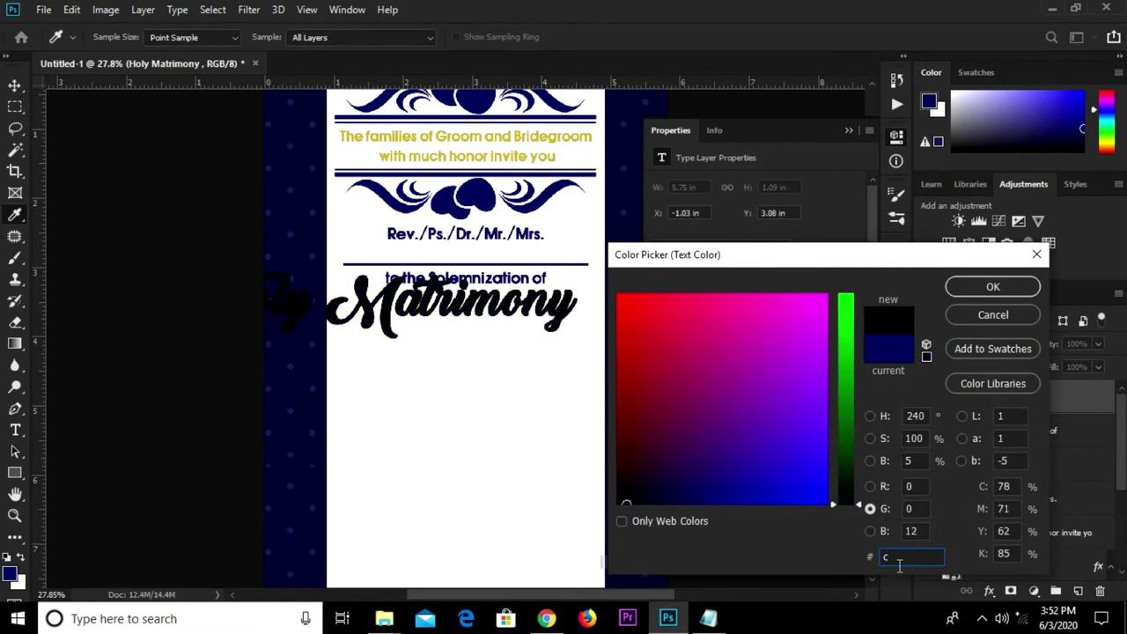
{"action": "type", "text": "3a"}
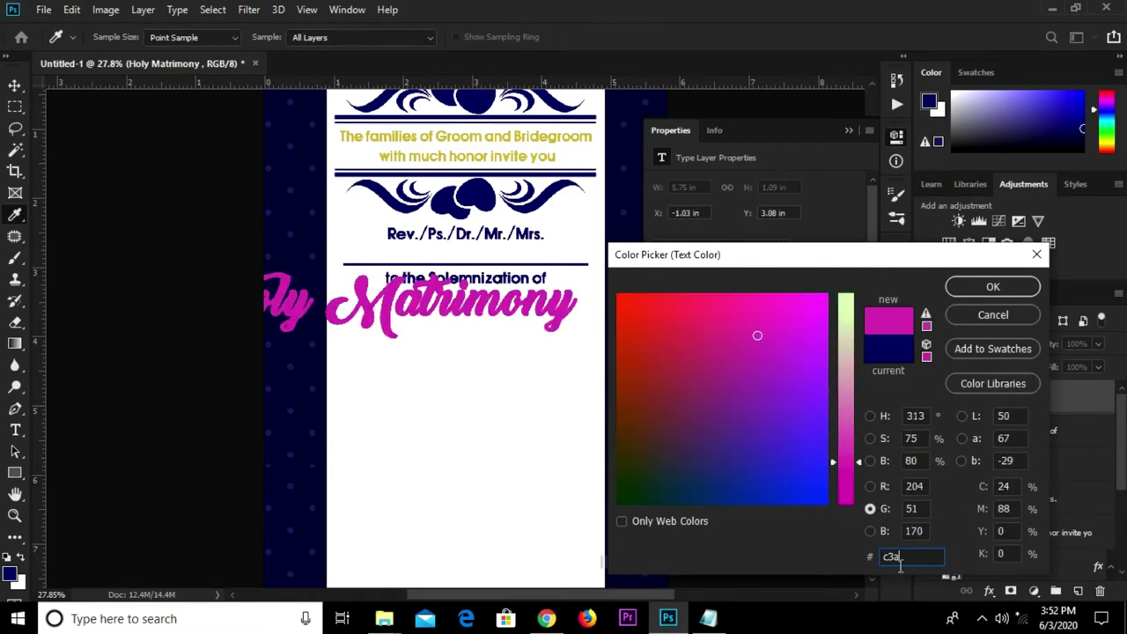
{"action": "type", "text": "c2e"}
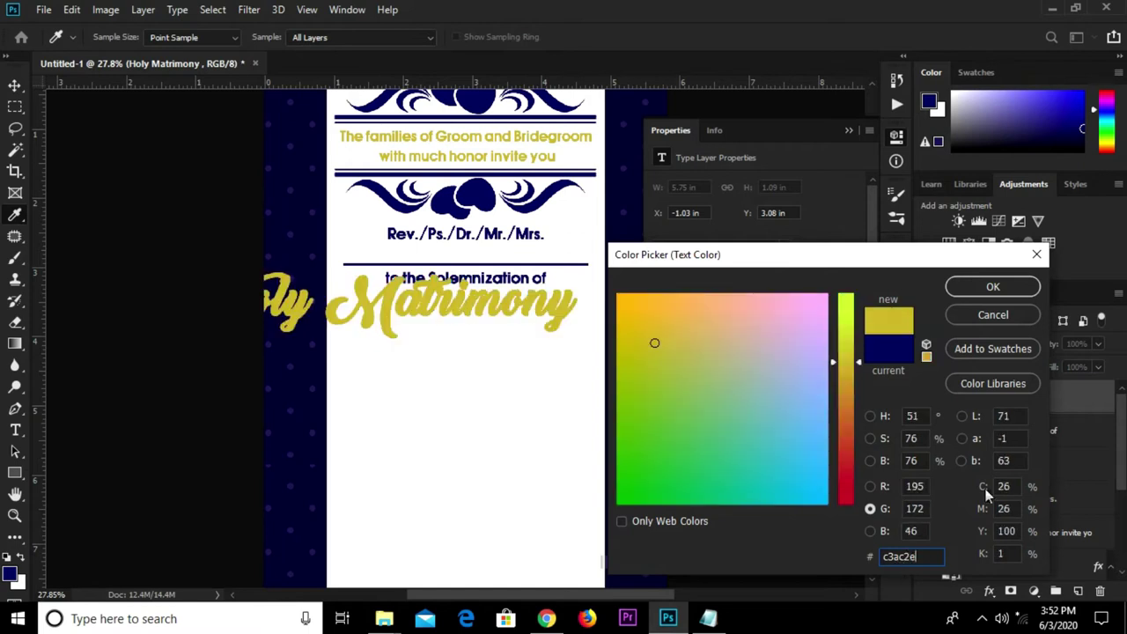
{"action": "left_click", "coordinate": [977, 287]}
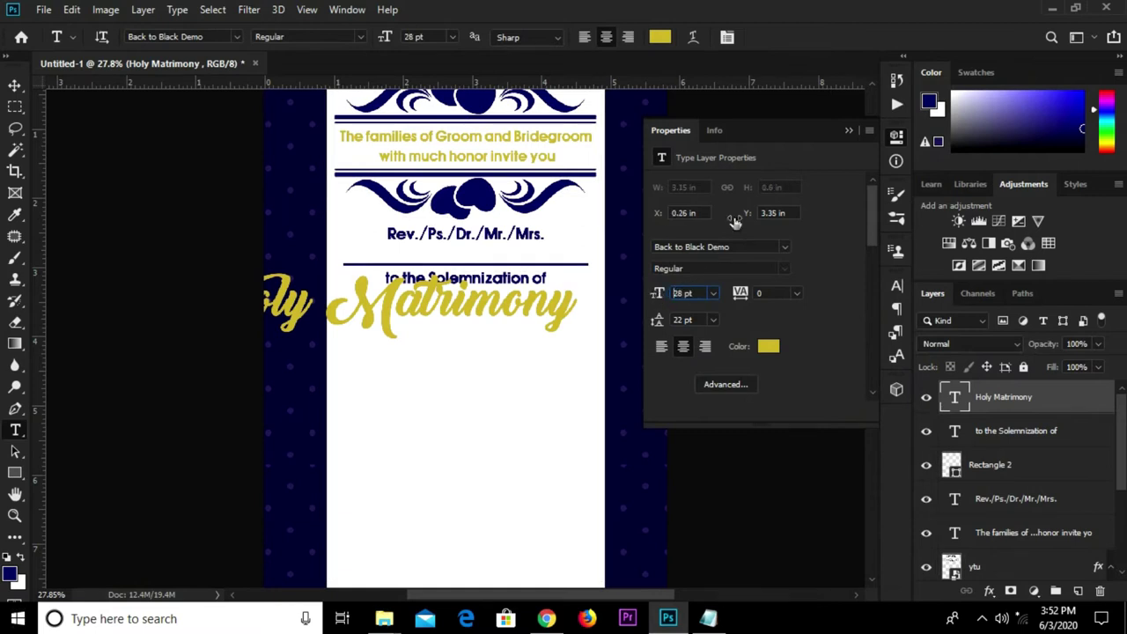
{"action": "left_click", "coordinate": [850, 132]}
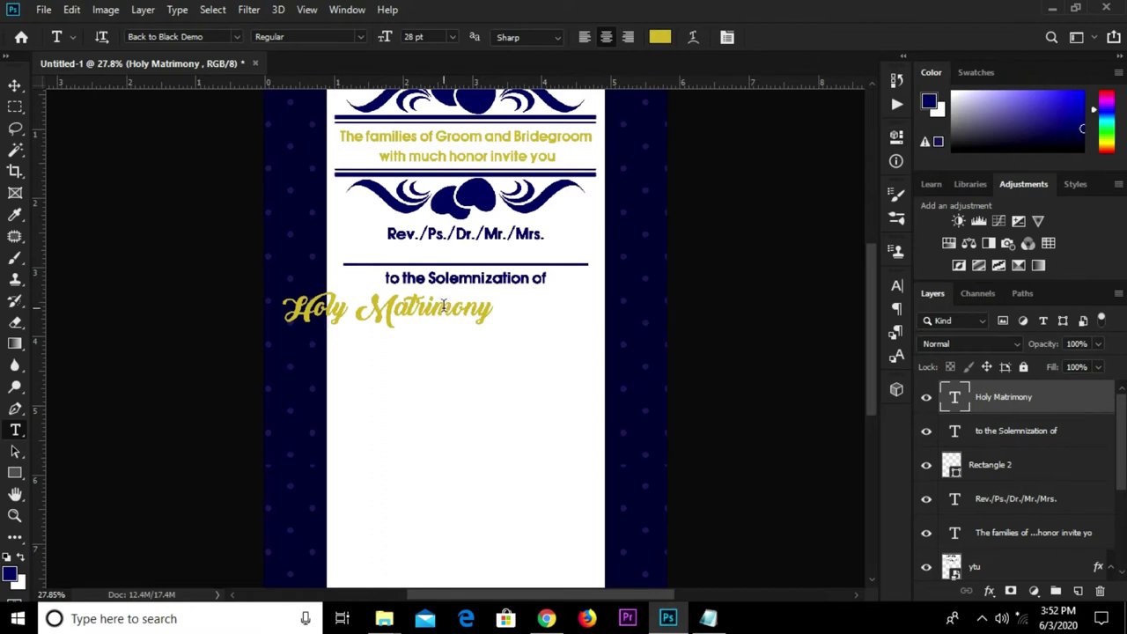
- Center the gold "Holy Matrimony" text horizontally on the canvas, then deselect it
{"action": "key", "text": "v"}
{"action": "left_click_drag", "start_coordinate": [434, 313], "coordinate": [447, 315]}
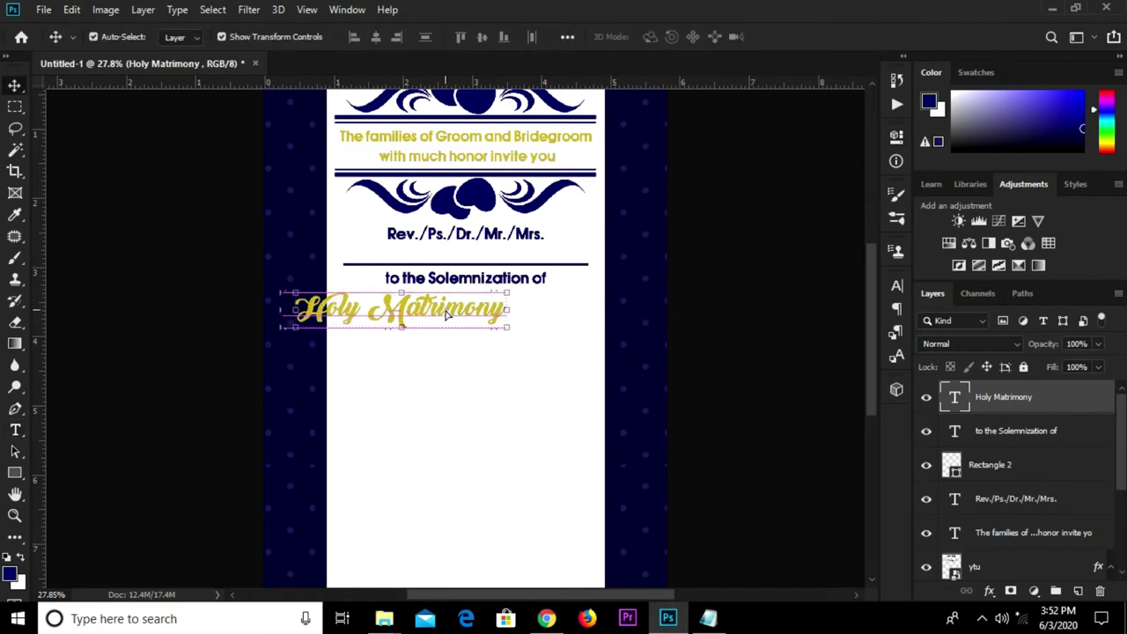
{"action": "key", "text": "ctrl+a"}
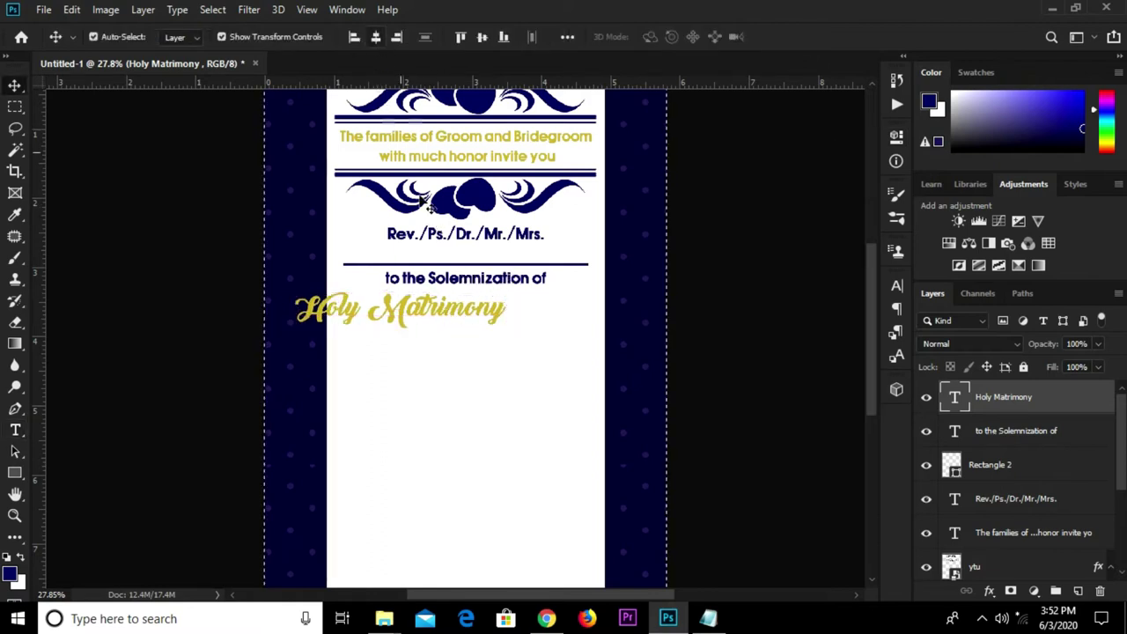
{"action": "left_click", "coordinate": [375, 36]}
{"action": "key", "text": "ctrl+d"}
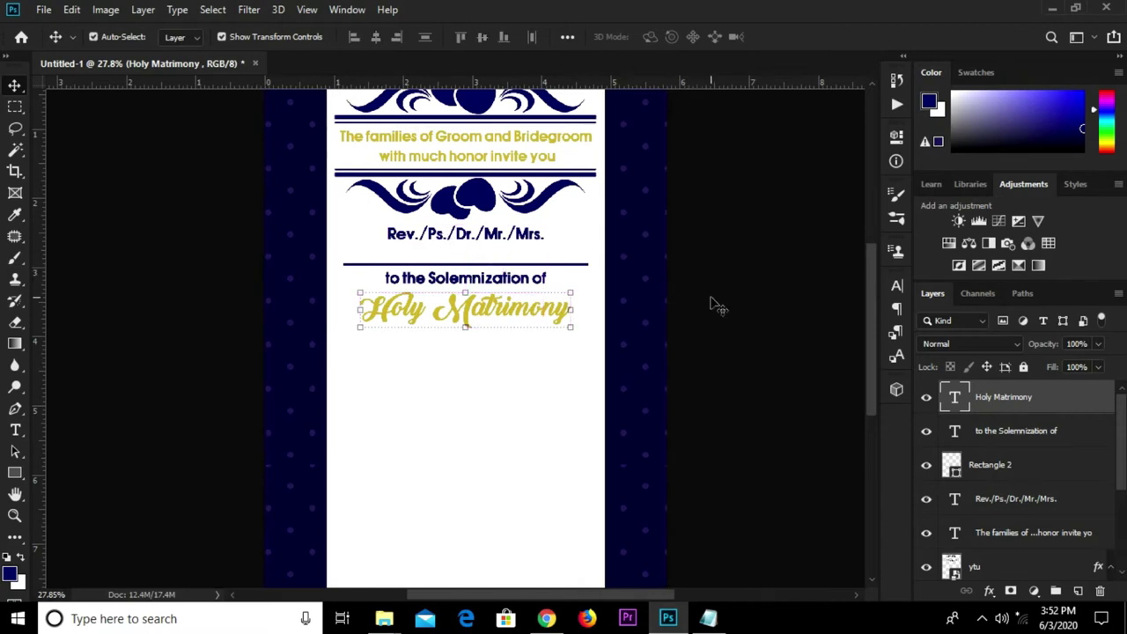
{"action": "left_click", "coordinate": [679, 320]}
- Copy the line "Groom's Name" from the Notepad wedding text and return to Photoshop
{"action": "left_click", "coordinate": [709, 618]}
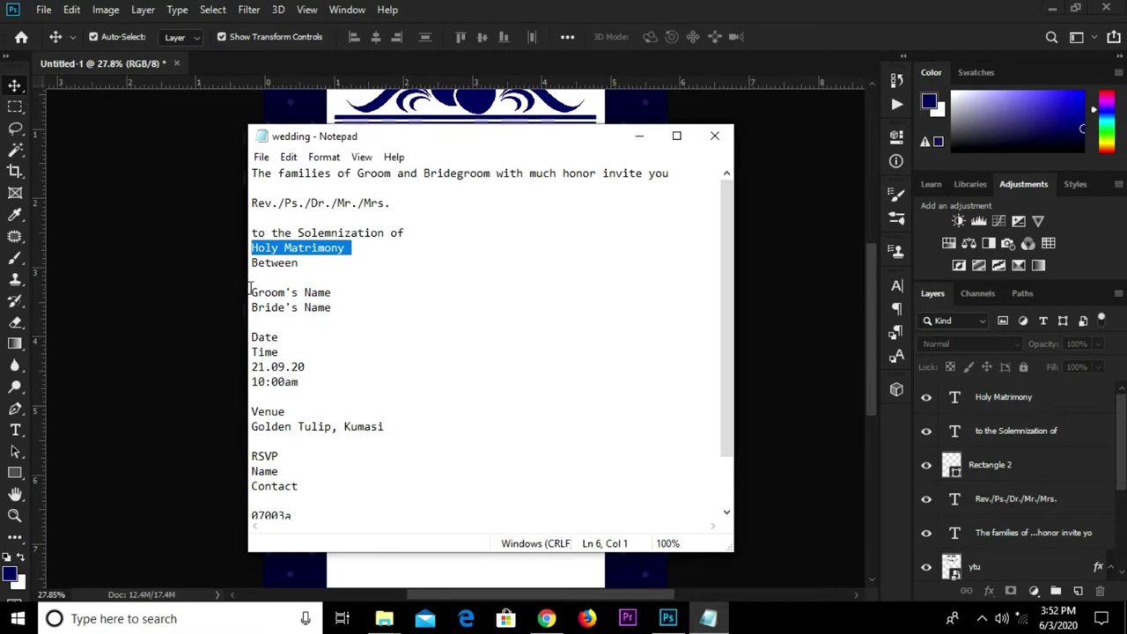
{"action": "left_click_drag", "start_coordinate": [251, 293], "coordinate": [332, 293]}
{"action": "right_click", "coordinate": [328, 291]}
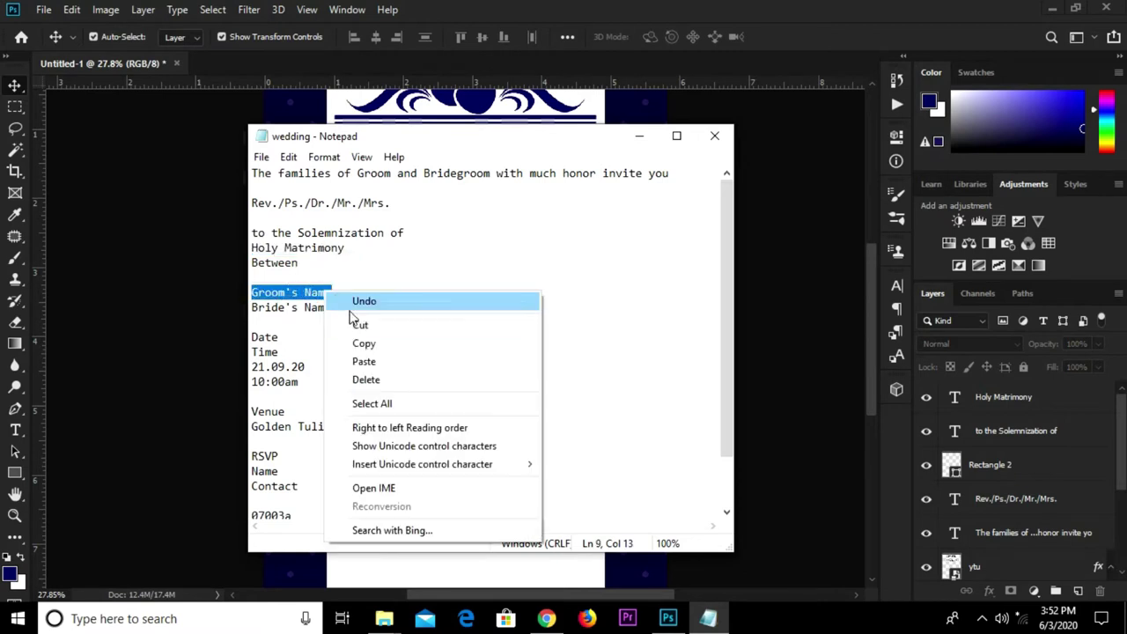
{"action": "left_click", "coordinate": [362, 344]}
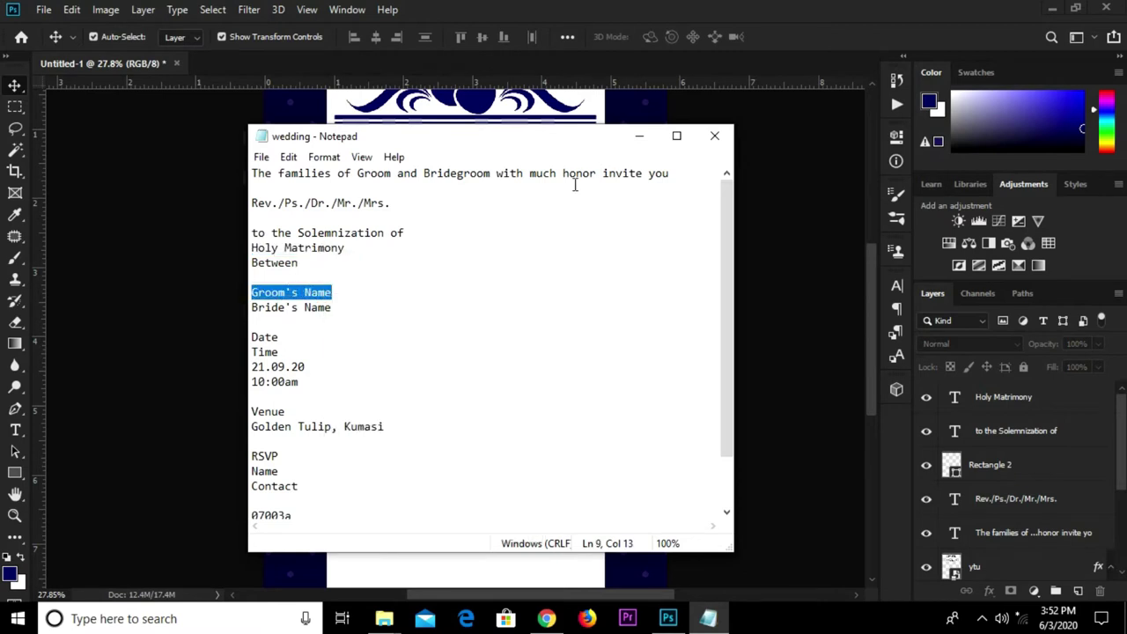
{"action": "left_click", "coordinate": [627, 139]}
- Paste the copied "Groom's Name" as a new 22 pt text line in the white panel below "Holy Matrimony"
{"action": "key", "text": "t"}
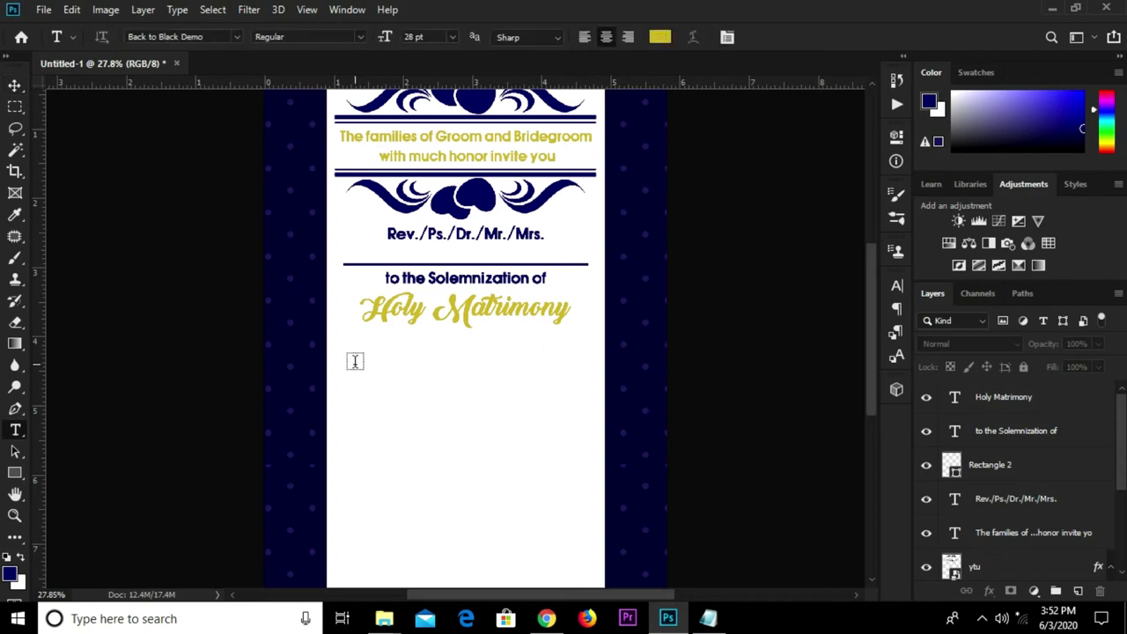
{"action": "left_click", "coordinate": [452, 36]}
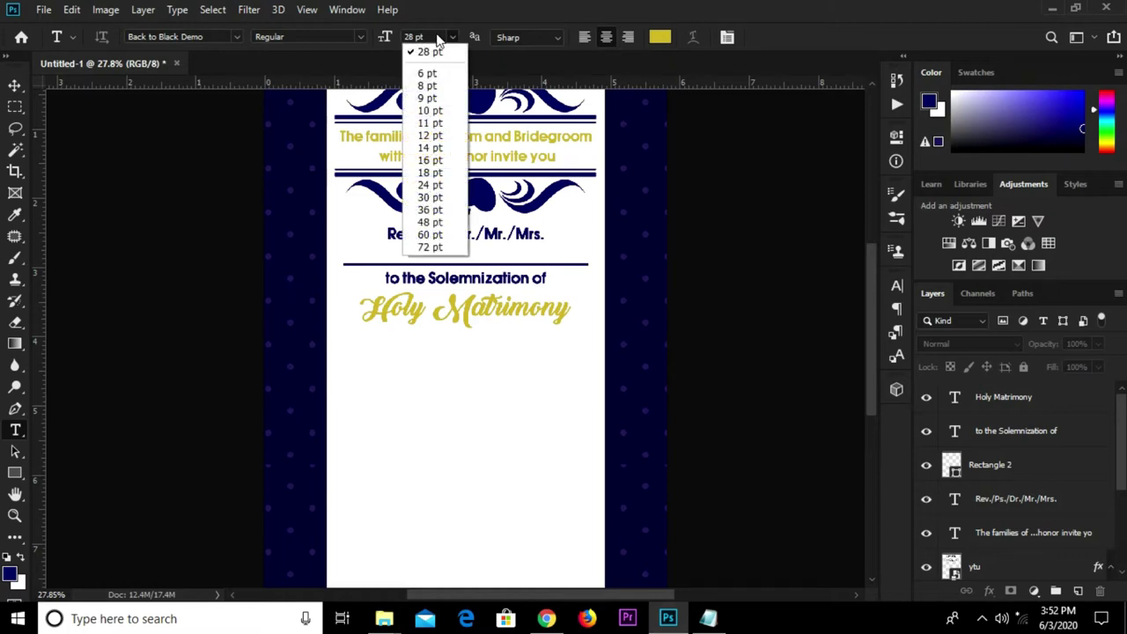
{"action": "left_click", "coordinate": [438, 40]}
{"action": "type", "text": "22"}
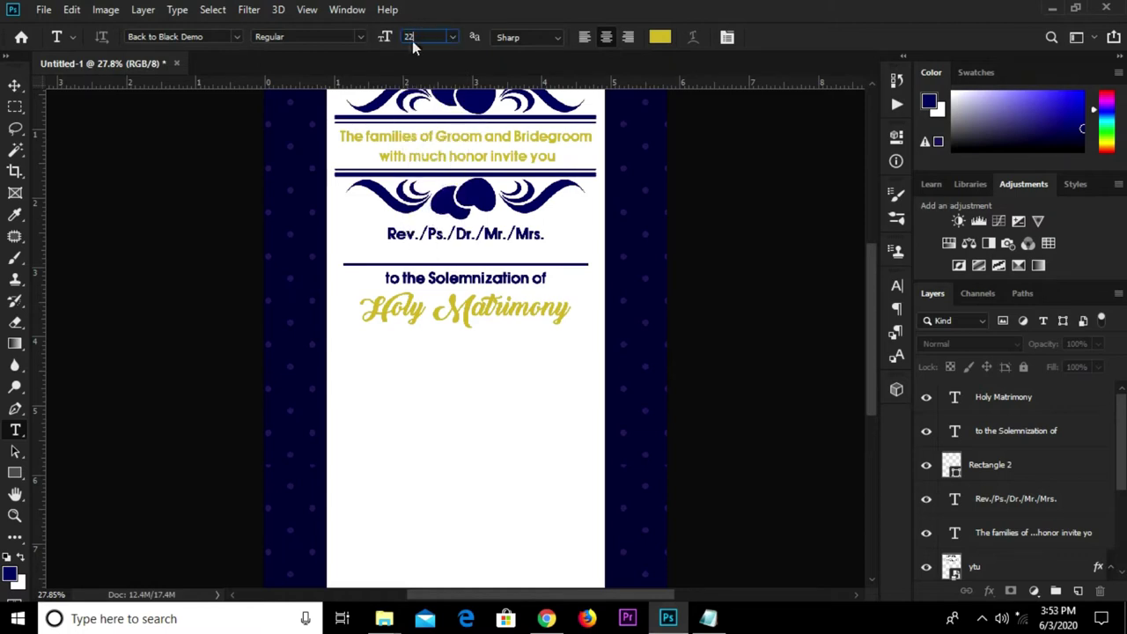
{"action": "left_click", "coordinate": [367, 387]}
{"action": "key", "text": "ctrl+v"}
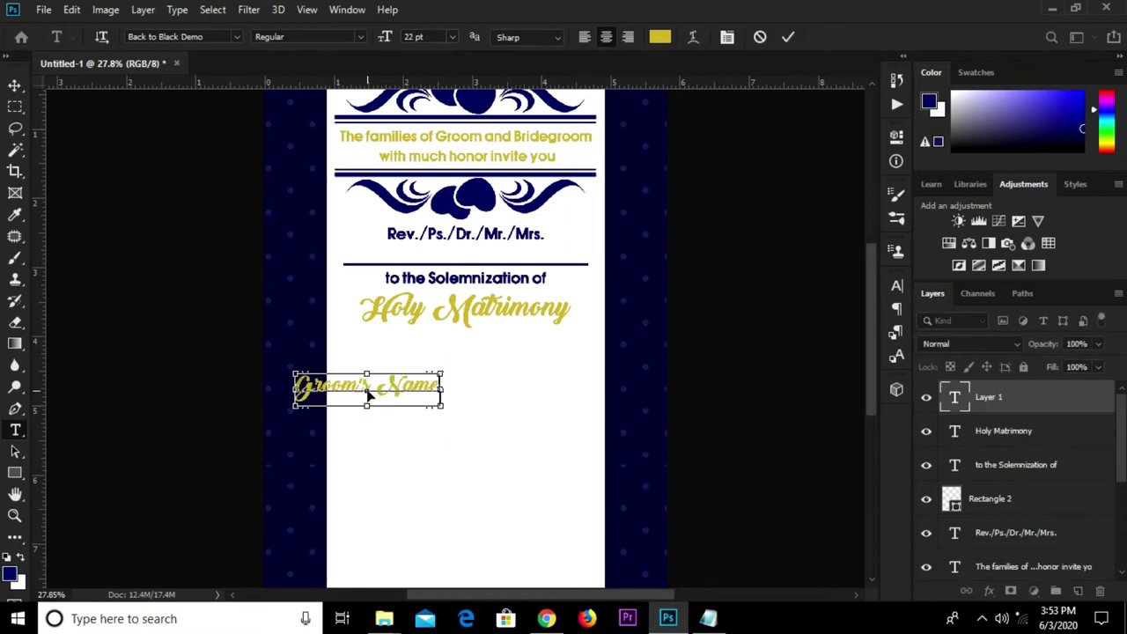
{"action": "left_click", "coordinate": [788, 37]}
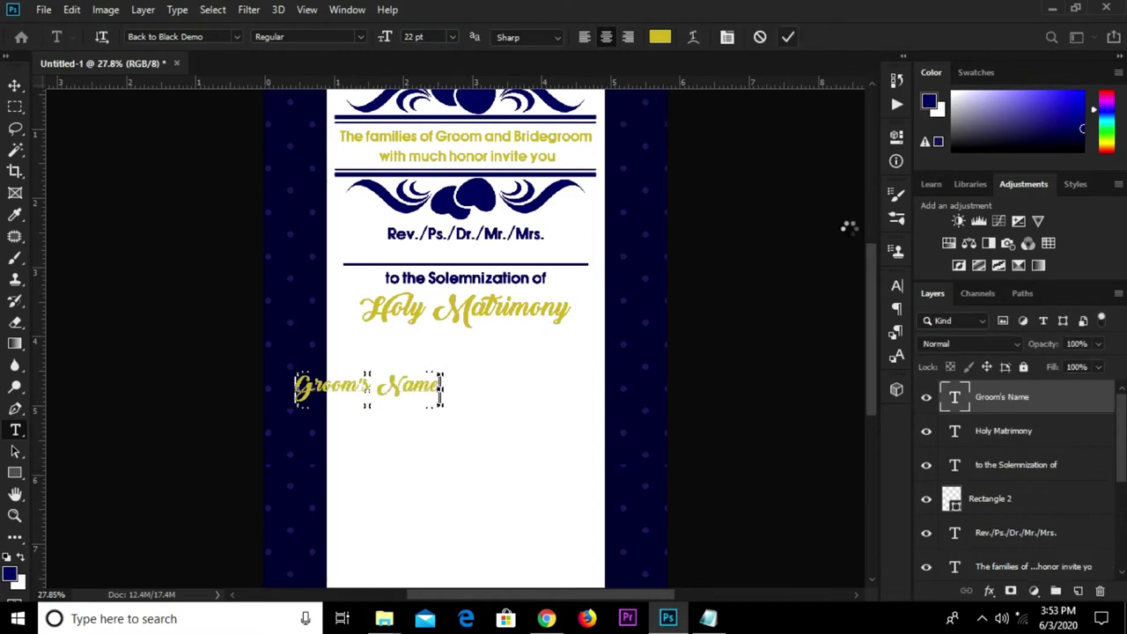
- Change the font of the "Groom's Name" text to AuxinDemiBold
{"action": "left_click", "coordinate": [898, 286]}
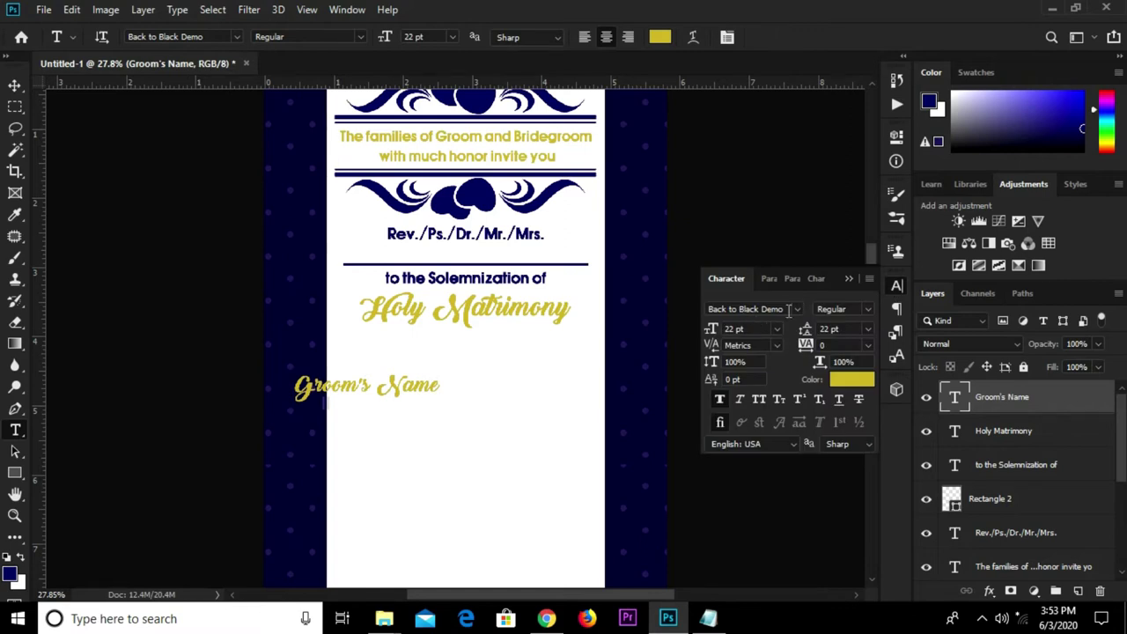
{"action": "left_click", "coordinate": [797, 309]}
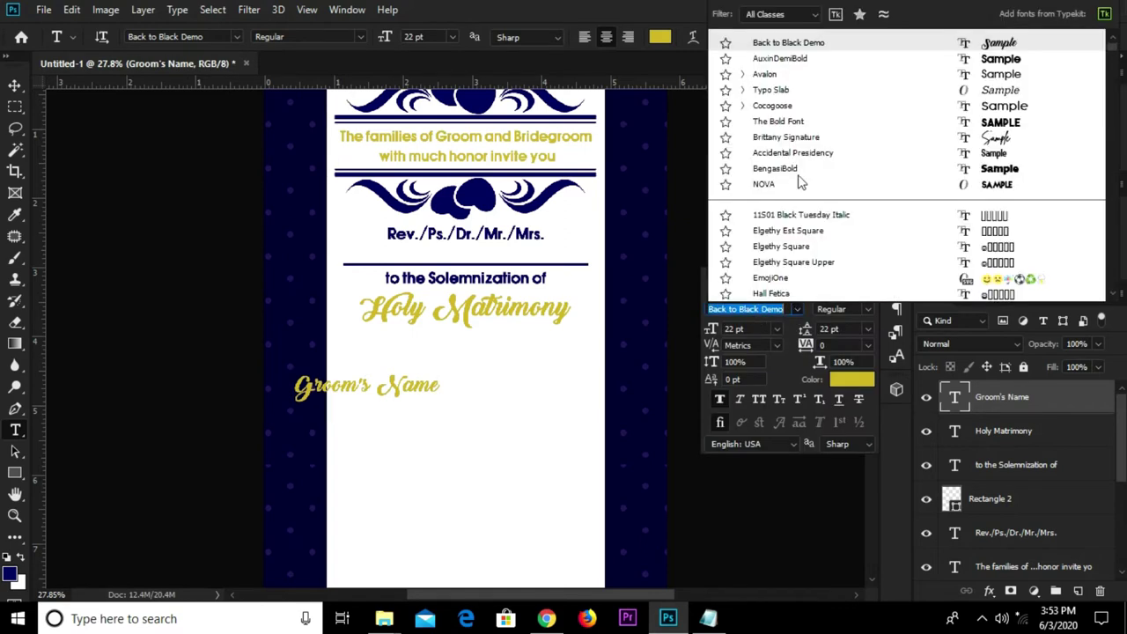
{"action": "left_click", "coordinate": [793, 58]}
{"action": "scroll", "coordinate": [397, 388], "scroll_direction": "up", "scroll_amount": 2}
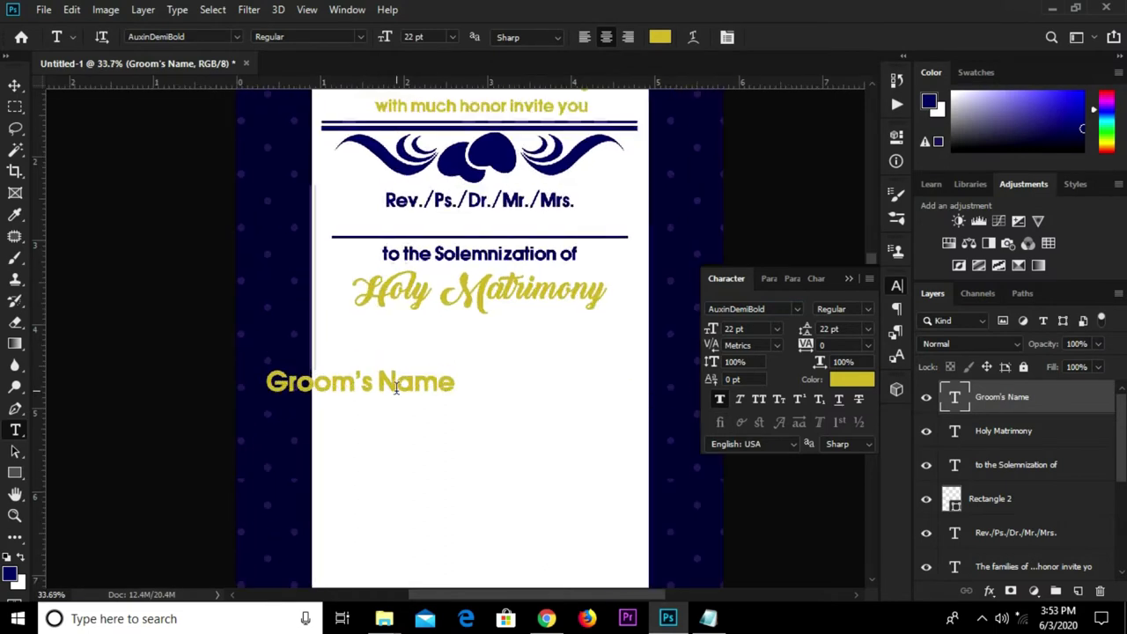
- Color the "Groom's Name" text navy #050064
{"action": "key", "text": "v"}
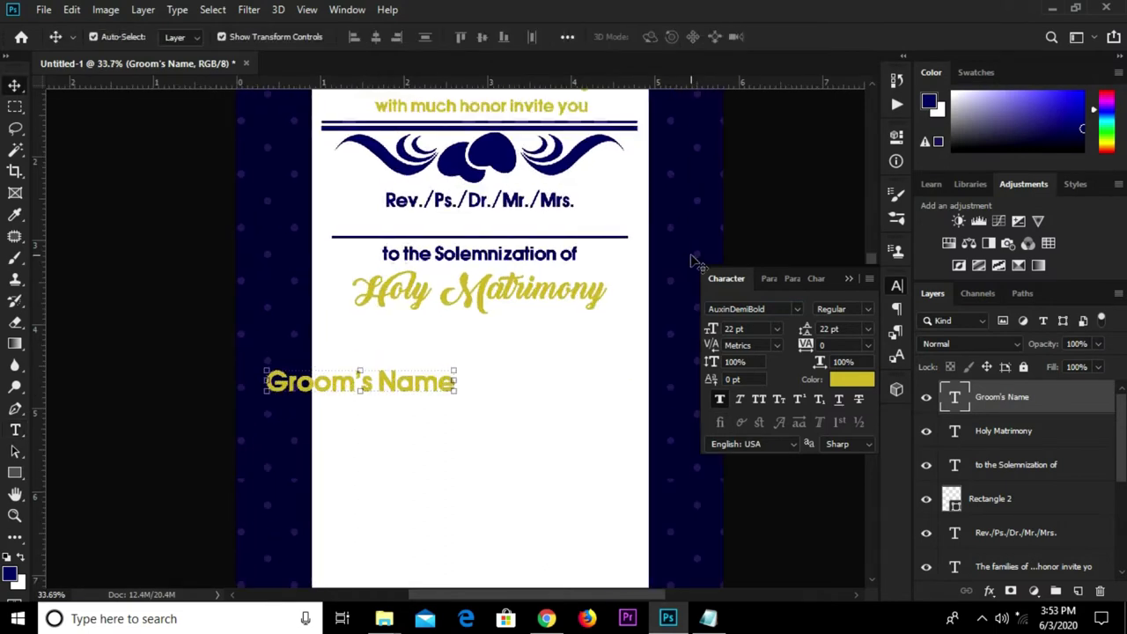
{"action": "left_click", "coordinate": [848, 376]}
{"action": "type", "text": "050064"}
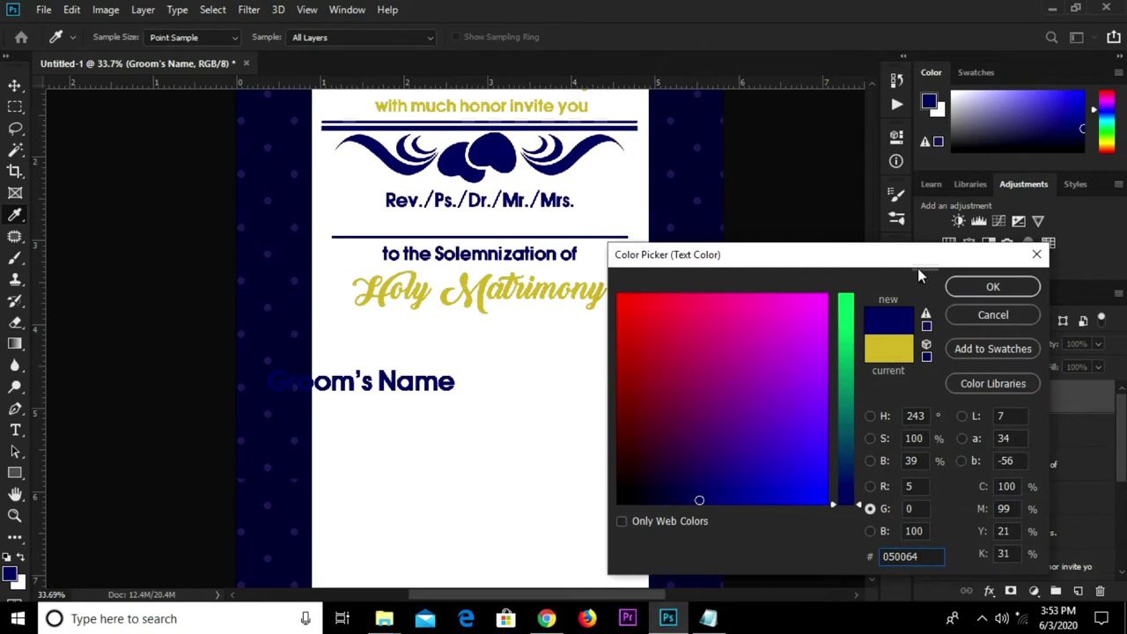
{"action": "left_click", "coordinate": [960, 289]}
- Break the "Groom's Name" text into two lines before the word "Name"
{"action": "key", "text": "t"}
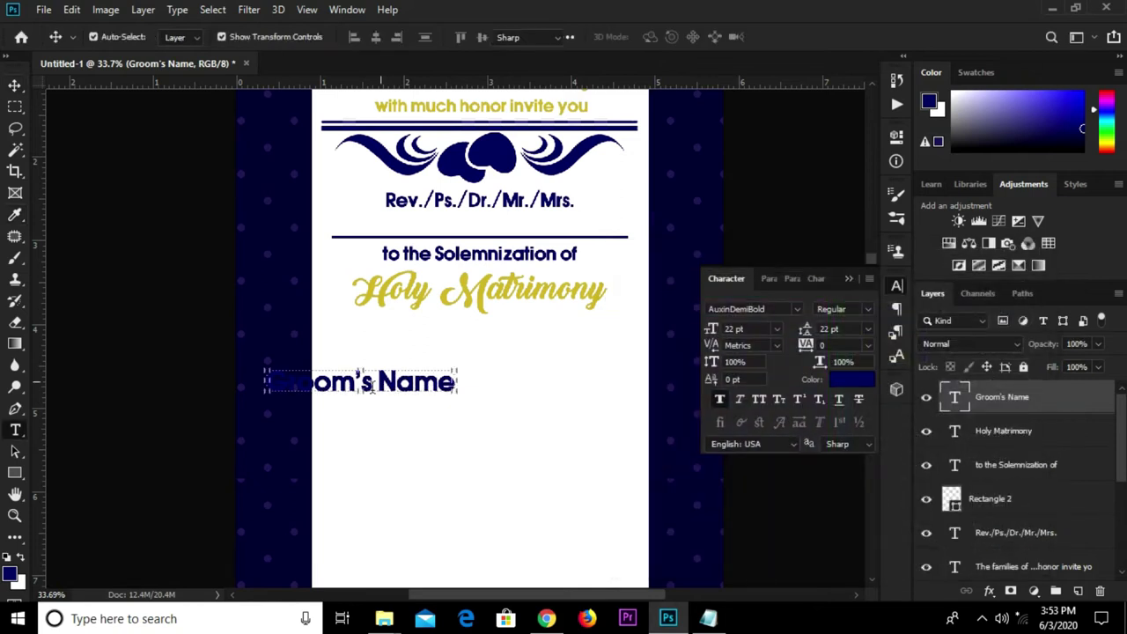
{"action": "left_click", "coordinate": [379, 381]}
{"action": "double_click", "coordinate": [379, 382]}
{"action": "key", "text": "BackSpace"}
{"action": "key", "text": "ctrl+z"}
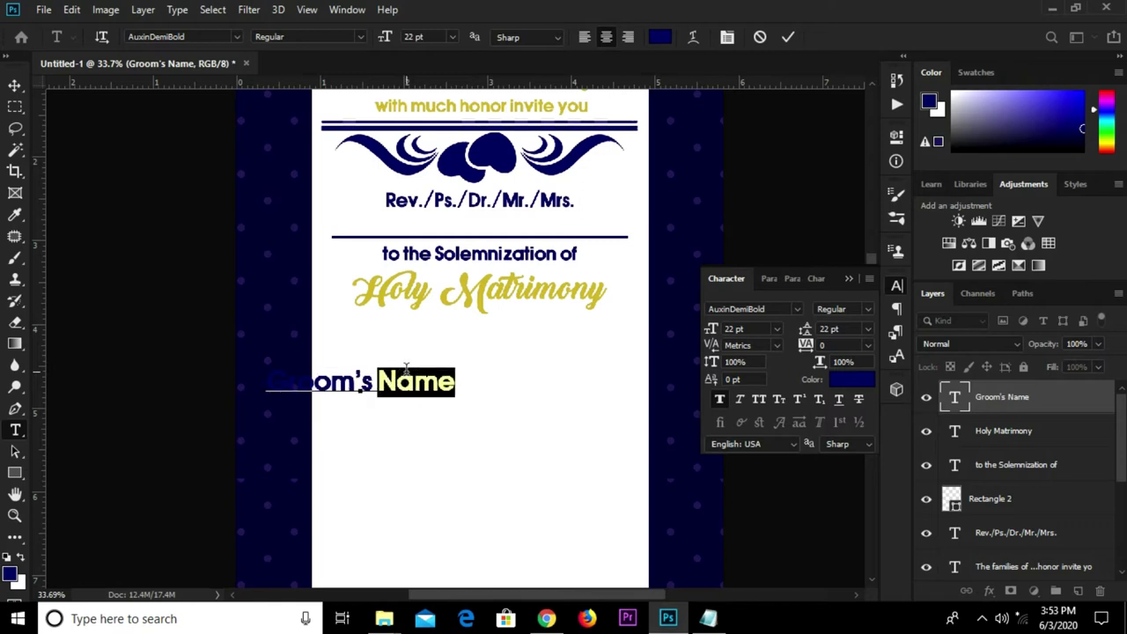
{"action": "left_click", "coordinate": [385, 380]}
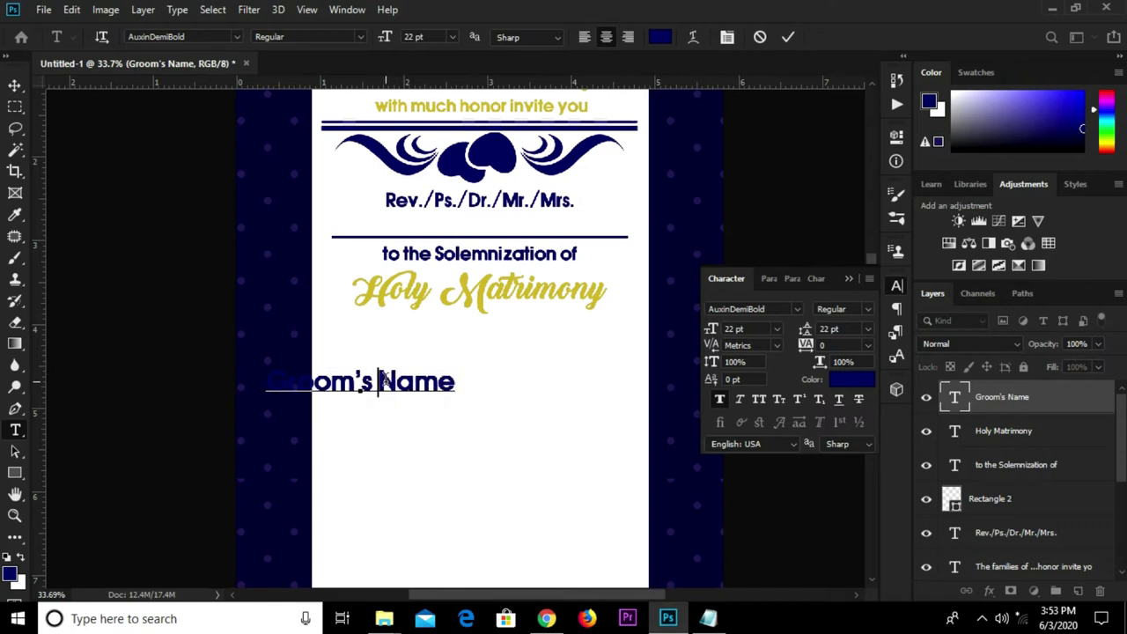
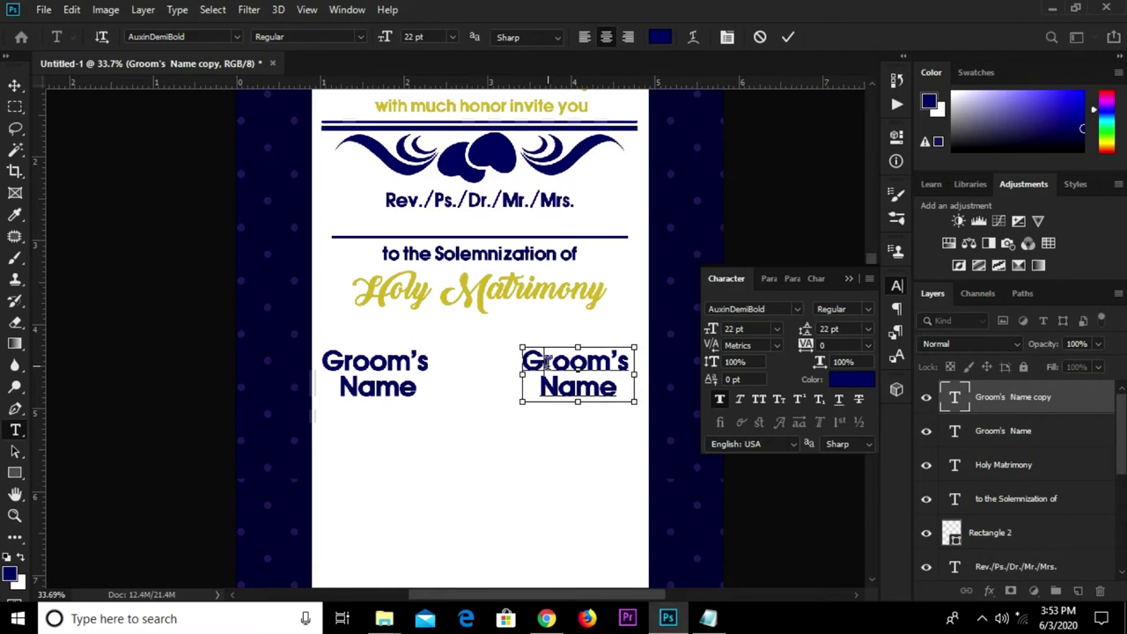
- Replace the wording of the duplicated groom text with "Bride's Name", split over two lines
{"action": "type", "text": "Bride's Name"}
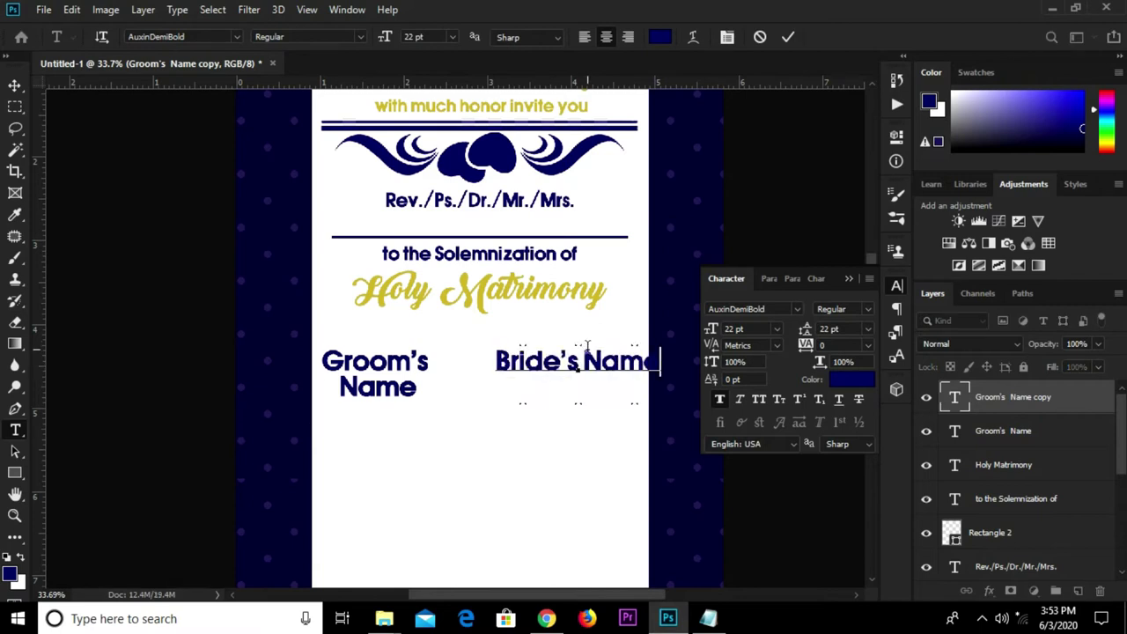
{"action": "left_click", "coordinate": [581, 370]}
{"action": "key", "text": "Return"}
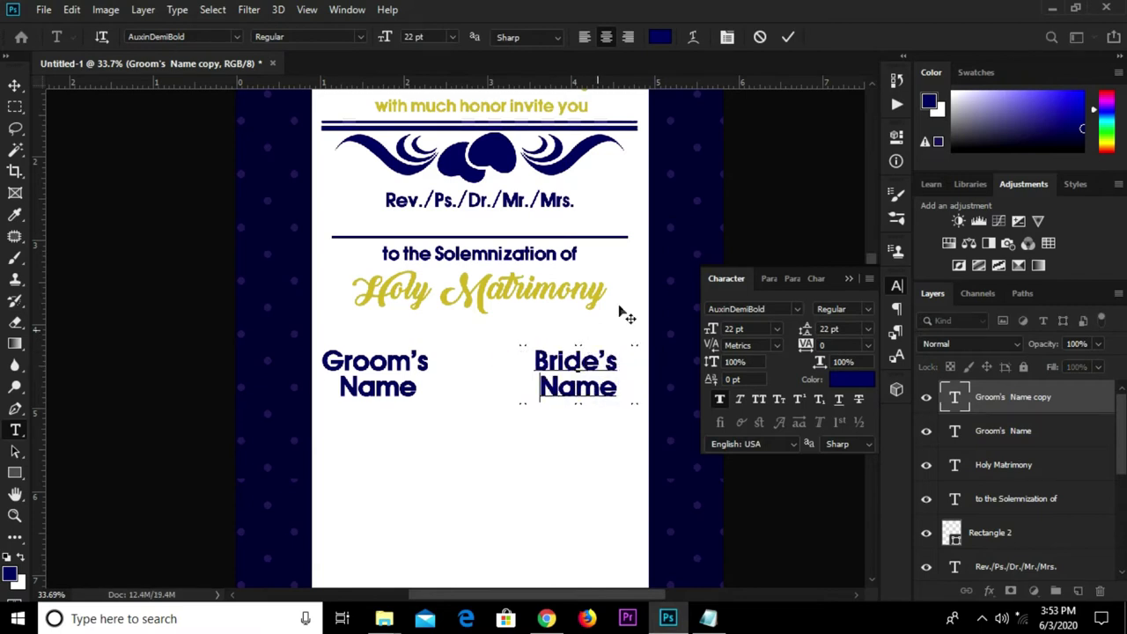
{"action": "left_click", "coordinate": [788, 38]}
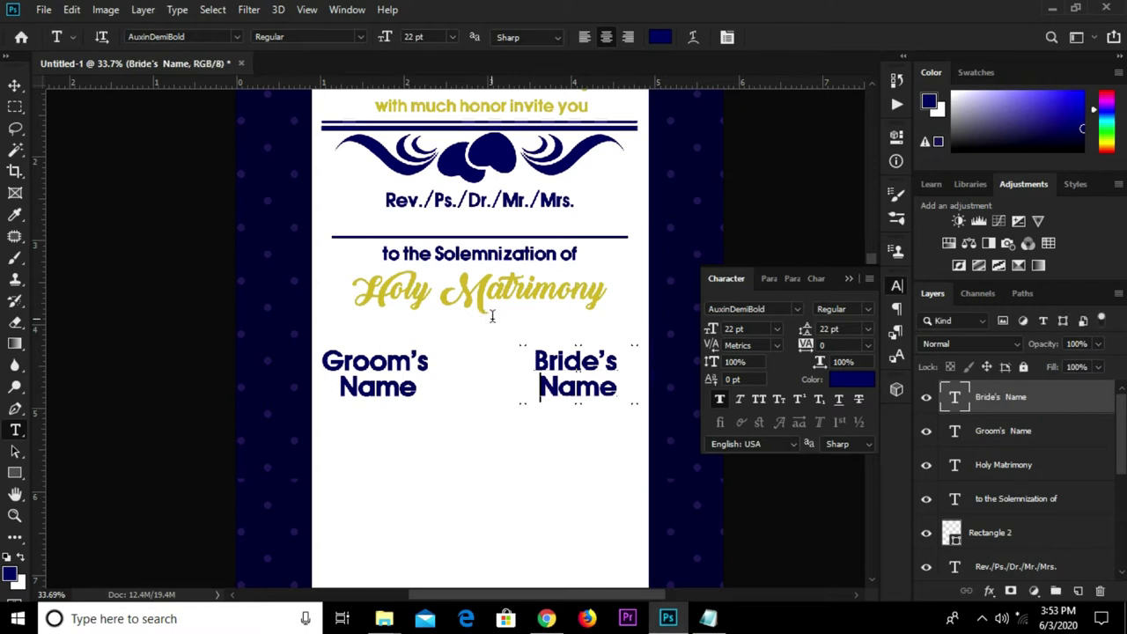
- Nudge the "Bride's Name" text right, closer to the white panel's right edge
{"action": "key", "text": "v"}
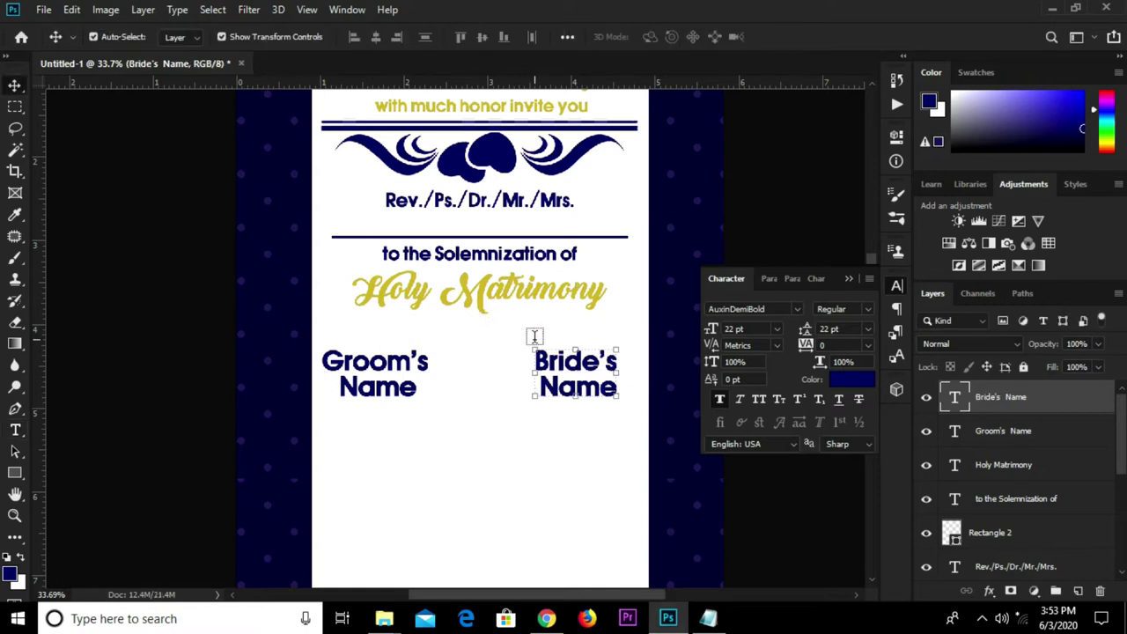
{"action": "key", "text": "shift+Right"}
{"action": "key", "text": "shift+Right"}
{"action": "key", "text": "shift+Right"}
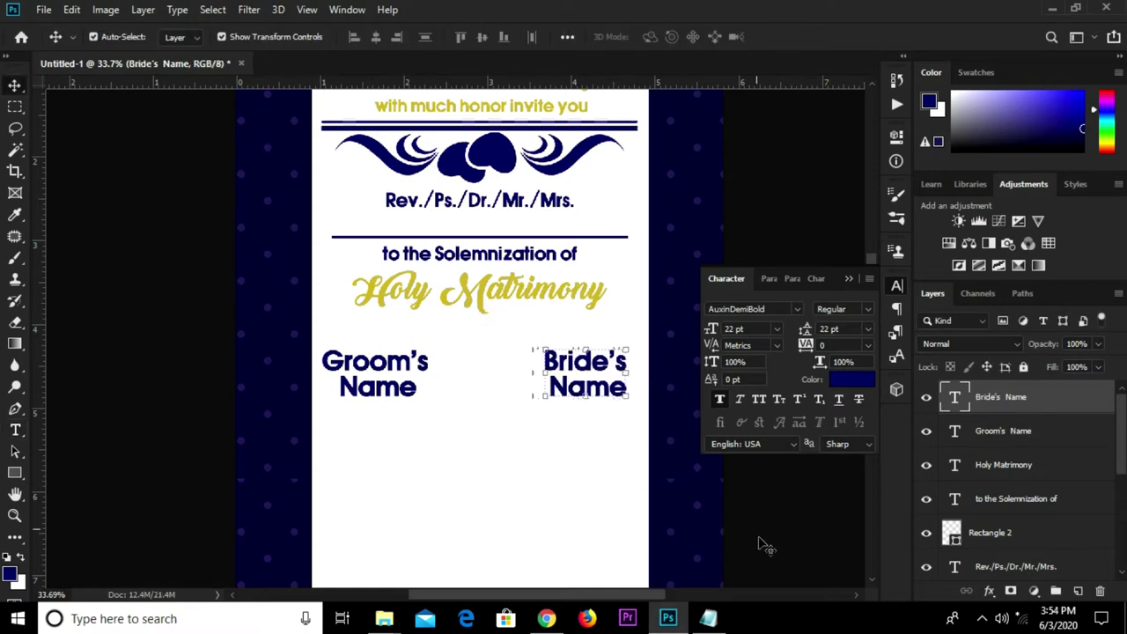
- Copy the word "Between" from the Notepad wedding text and return to Photoshop
{"action": "left_click", "coordinate": [708, 619]}
{"action": "left_click_drag", "start_coordinate": [300, 264], "coordinate": [239, 256]}
{"action": "right_click", "coordinate": [294, 266]}
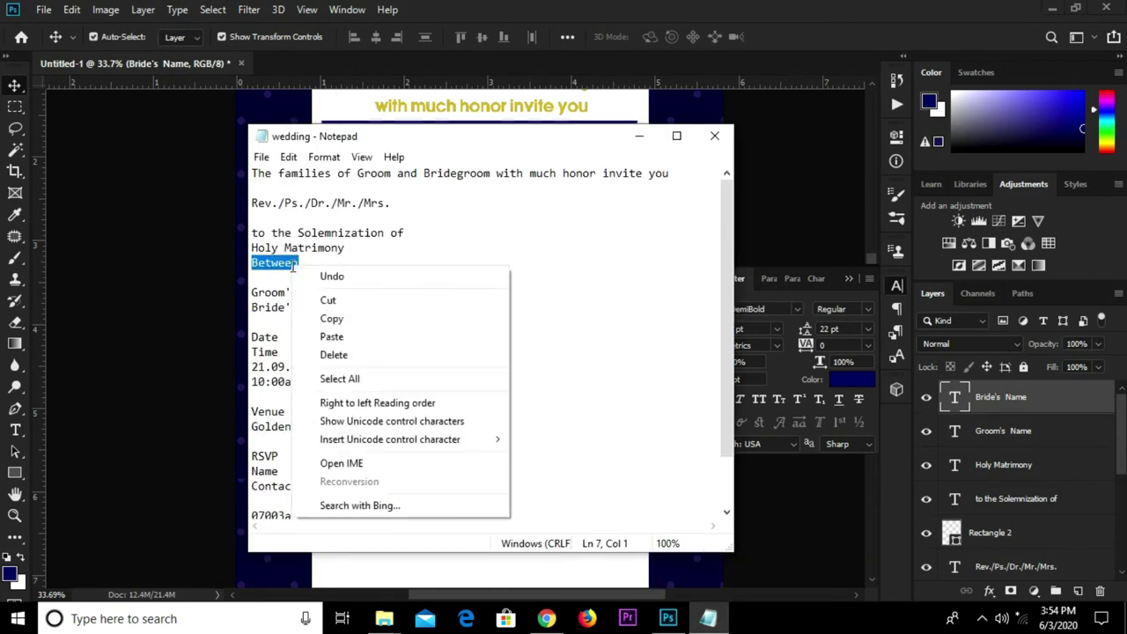
{"action": "left_click", "coordinate": [330, 317]}
{"action": "left_click", "coordinate": [346, 350]}
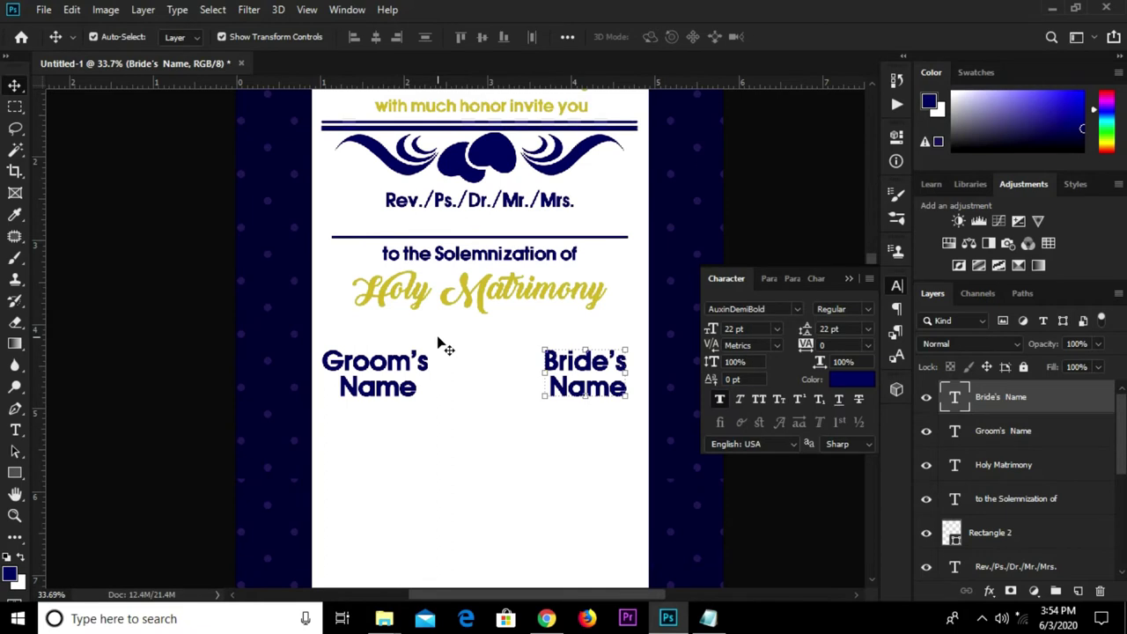
- Paste "Between" as a new text line just below the groom's name
{"action": "key", "text": "t"}
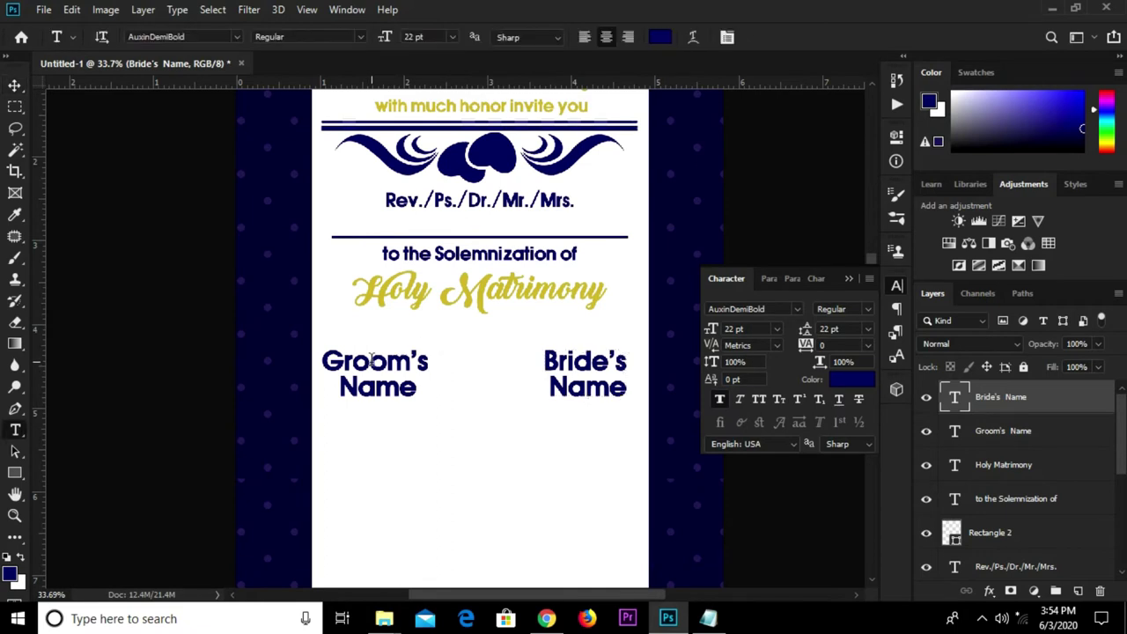
{"action": "left_click", "coordinate": [436, 416]}
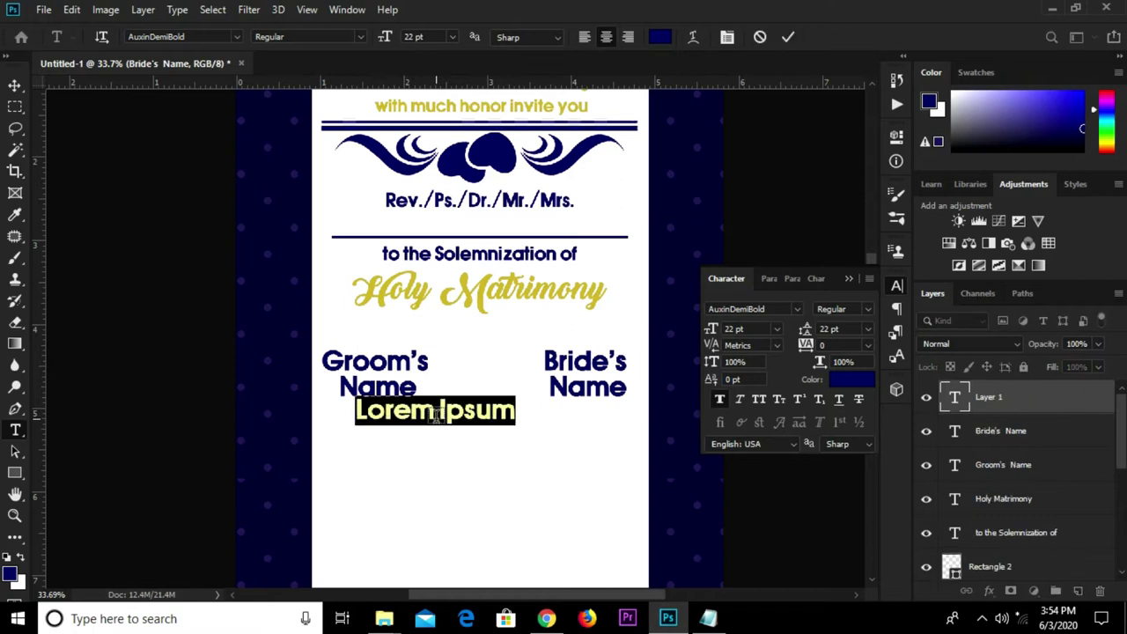
{"action": "key", "text": "ctrl+v"}
{"action": "left_click", "coordinate": [788, 38]}
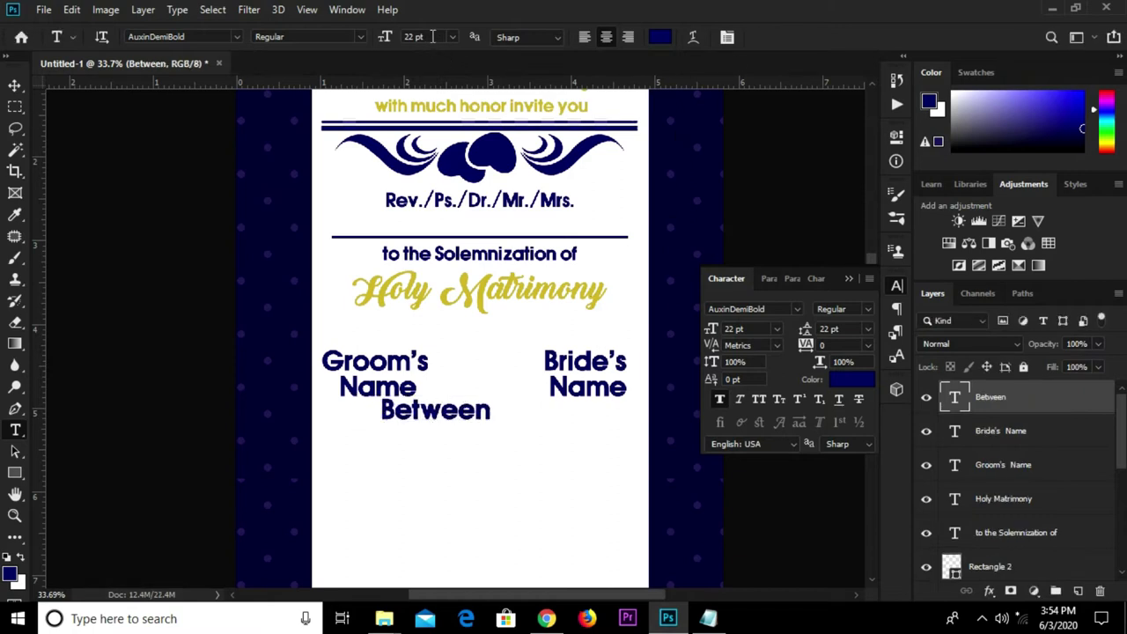
- Set the size of the "Between" text to 18 pt
{"action": "left_click", "coordinate": [434, 36]}
{"action": "left_click", "coordinate": [359, 37]}
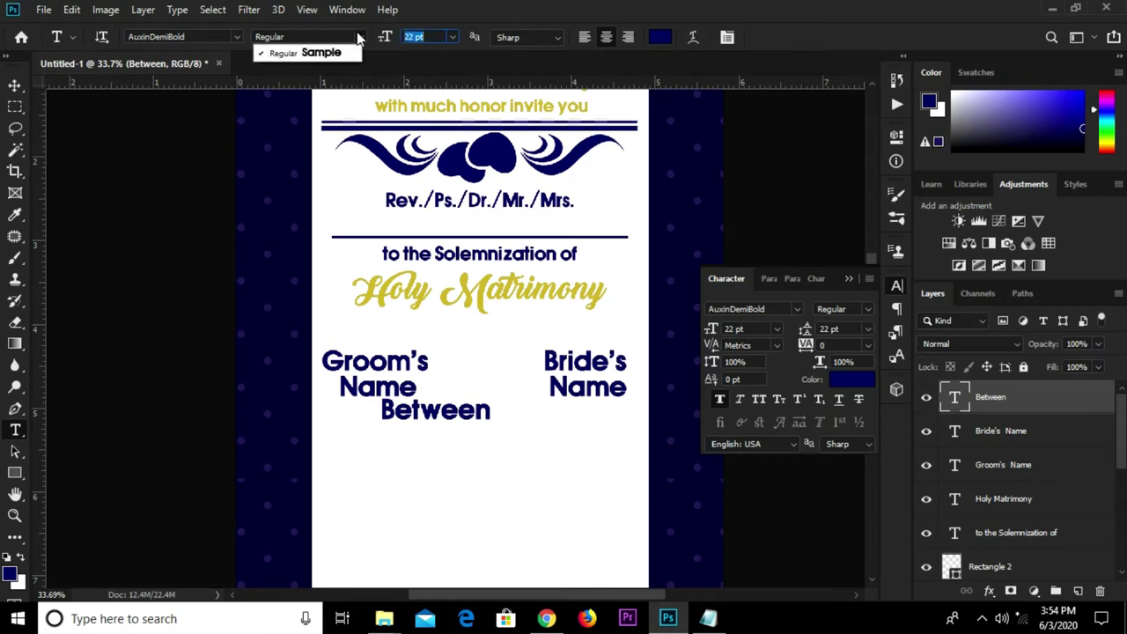
{"action": "left_click", "coordinate": [359, 37]}
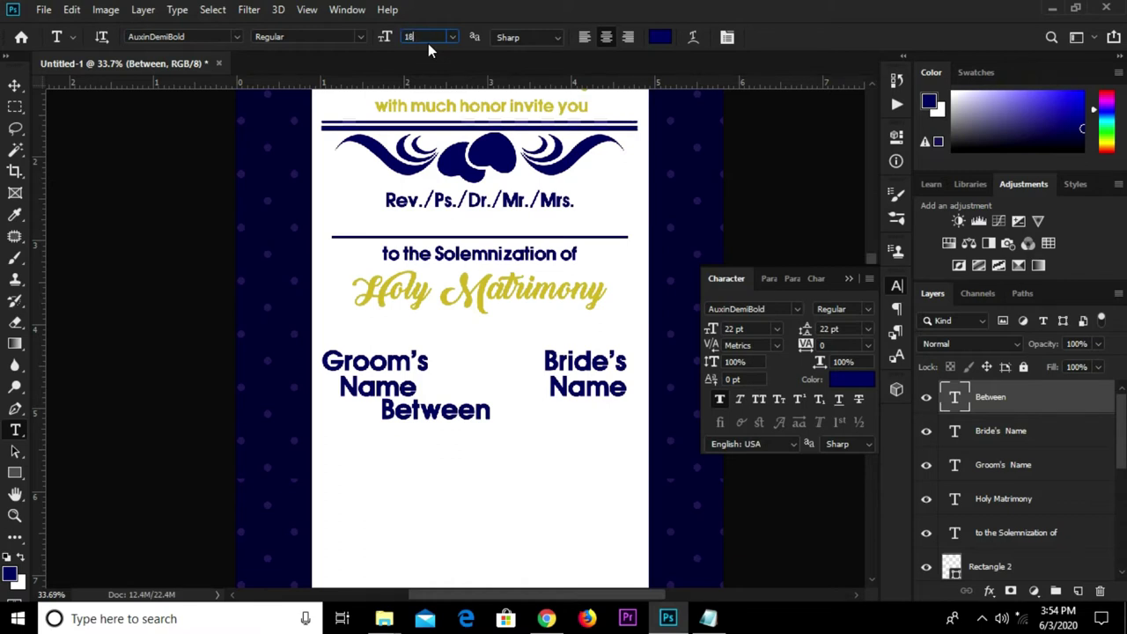
{"action": "key", "text": "Return"}
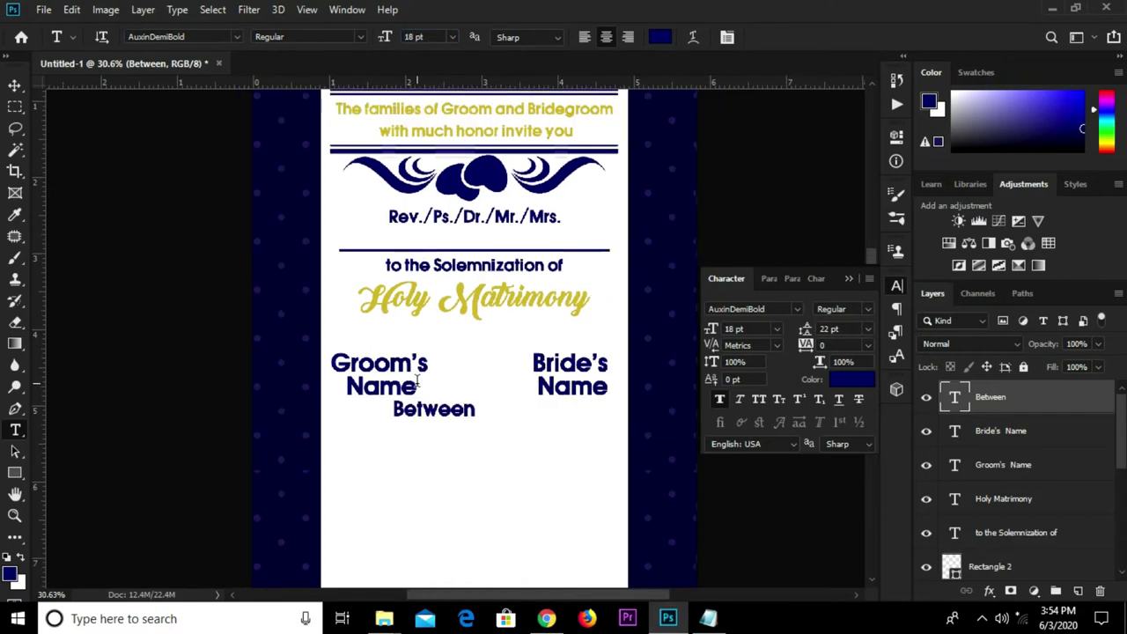
- Move the "Between" text up to sit centered directly beneath "Holy Matrimony", and collapse the character settings
{"action": "scroll", "coordinate": [428, 393], "scroll_direction": "up", "scroll_amount": 1}
{"action": "key", "text": "v"}
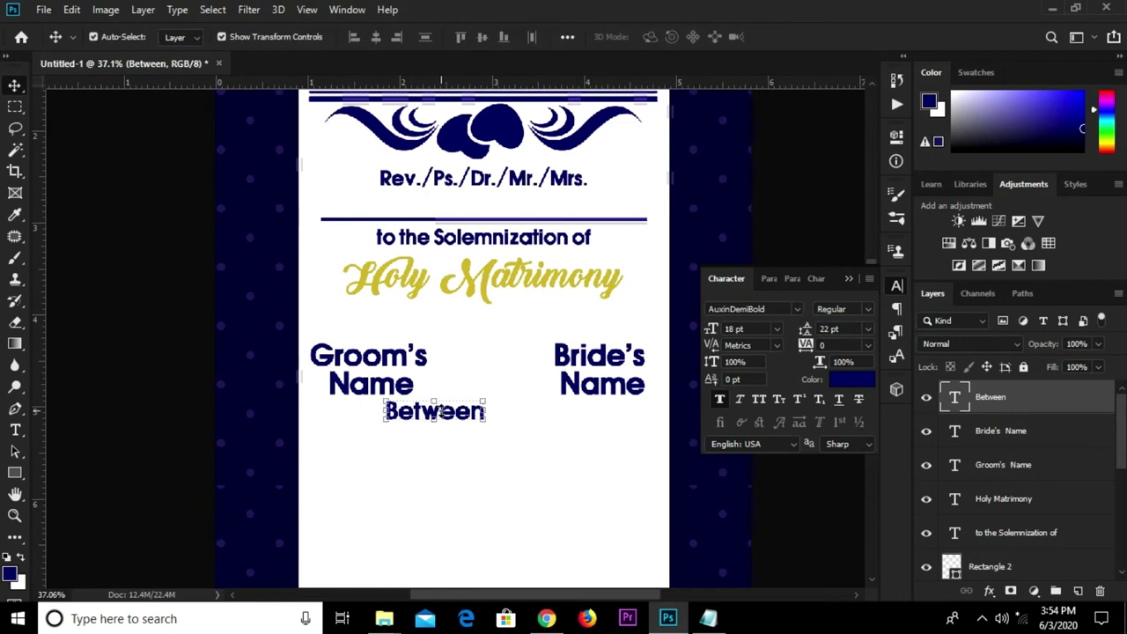
{"action": "left_click_drag", "start_coordinate": [437, 410], "coordinate": [485, 326]}
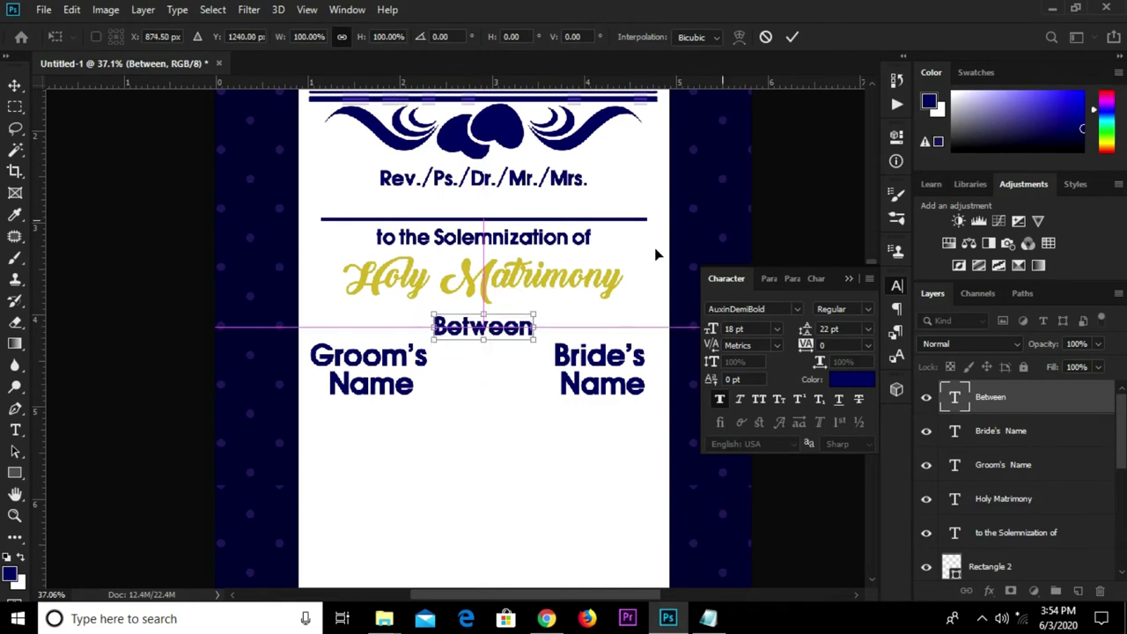
{"action": "left_click", "coordinate": [794, 36]}
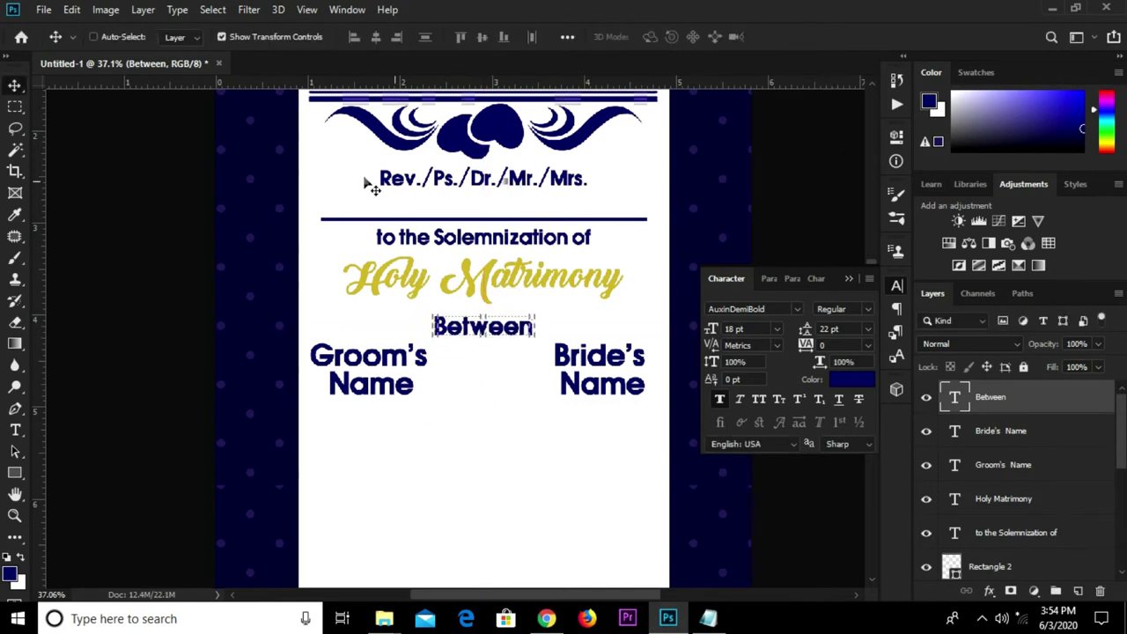
{"action": "key", "text": "ctrl"}
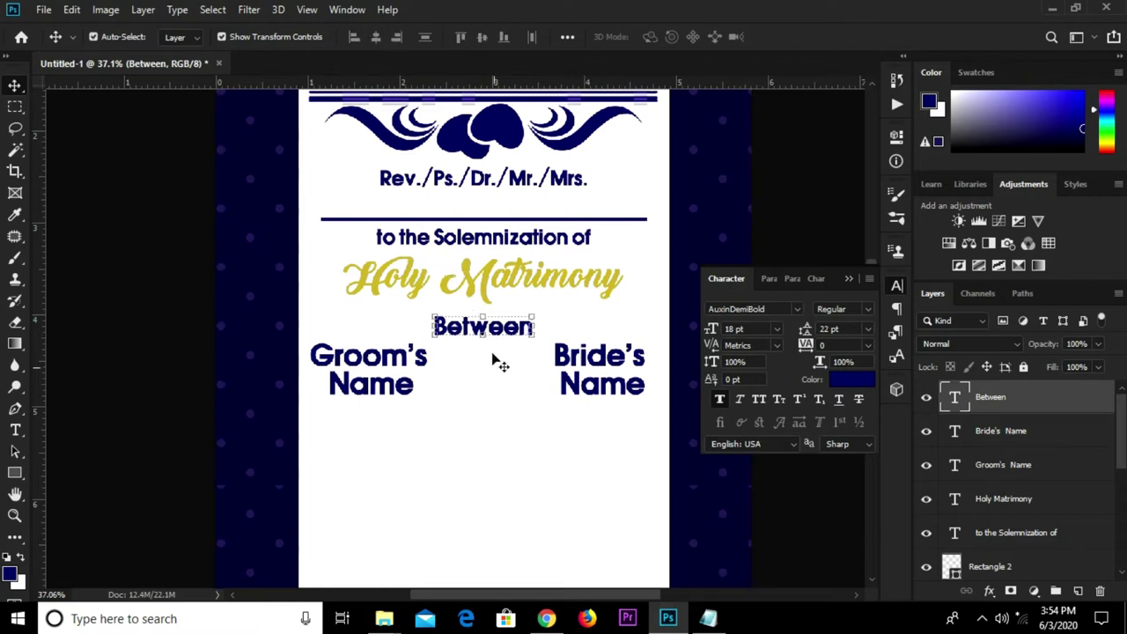
{"action": "left_click", "coordinate": [849, 280]}
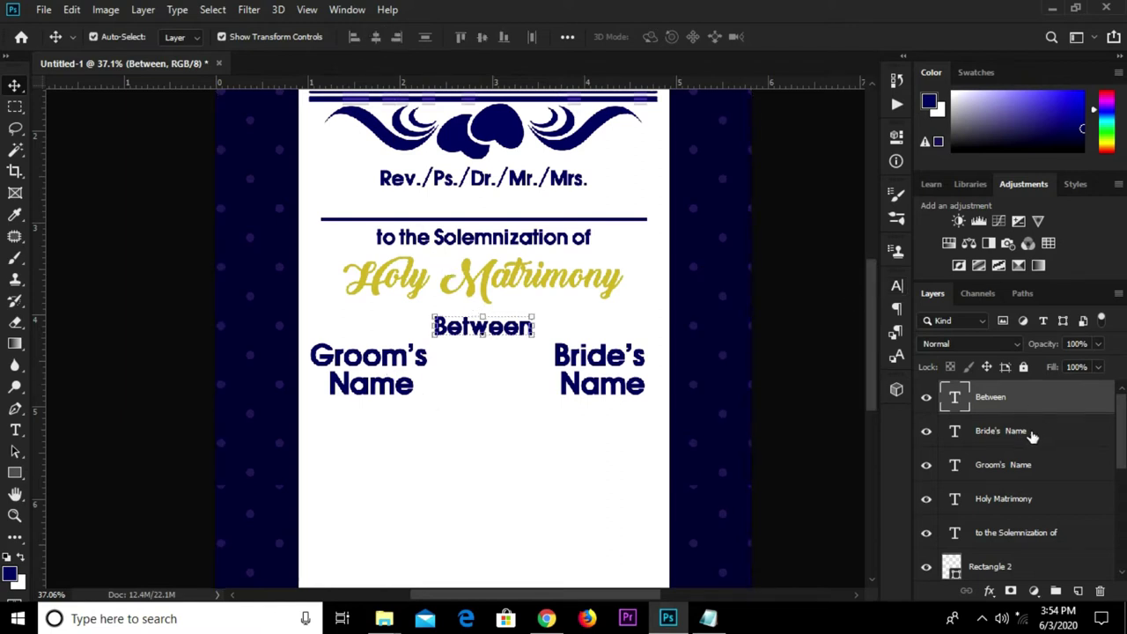
- Select the "Bride's Name" and "Groom's Name" layers together and nudge them slightly down, away from "Between"
{"action": "left_click", "coordinate": [1026, 431]}
{"action": "left_click", "coordinate": [1022, 470], "text": "shift"}
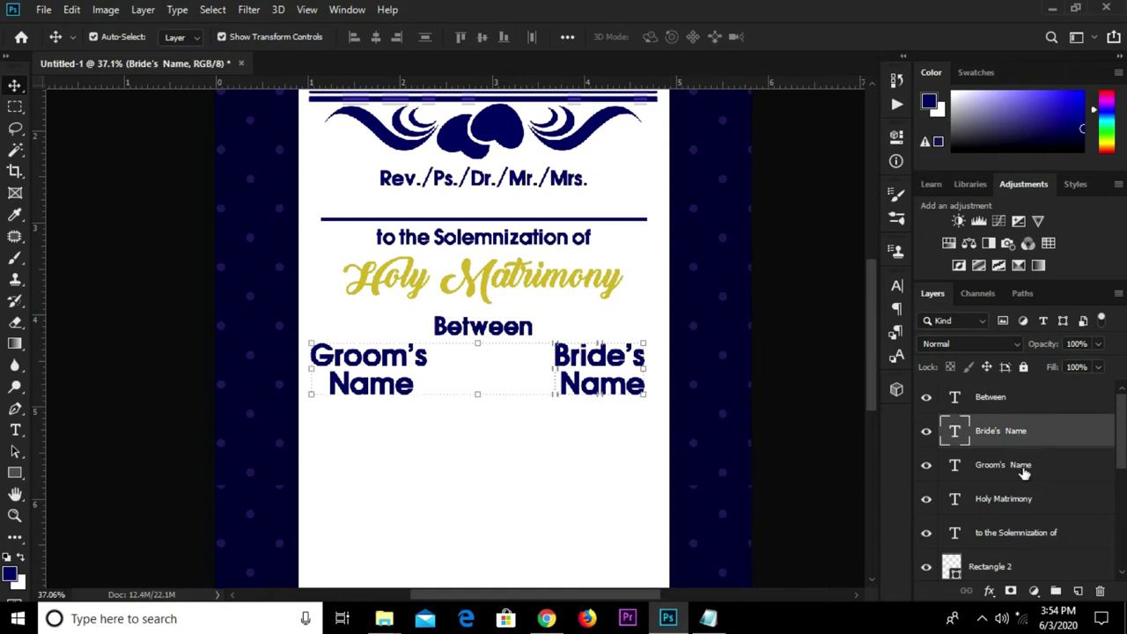
{"action": "key", "text": "Down"}
{"action": "key", "text": "Down"}
{"action": "key", "text": "Down"}
{"action": "key", "text": "Down"}
{"action": "key", "text": "Down"}
{"action": "key", "text": "Down"}
{"action": "key", "text": "Down"}
{"action": "key", "text": "Down"}
{"action": "key", "text": "Down"}
{"action": "key", "text": "Down"}
{"action": "key", "text": "Down"}
{"action": "key", "text": "Down"}
{"action": "key", "text": "Down"}
{"action": "key", "text": "Down"}
{"action": "key", "text": "Down"}
{"action": "key", "text": "Down"}
{"action": "key", "text": "Down"}
{"action": "key", "text": "Down"}
{"action": "key", "text": "Down"}
{"action": "key", "text": "Down"}
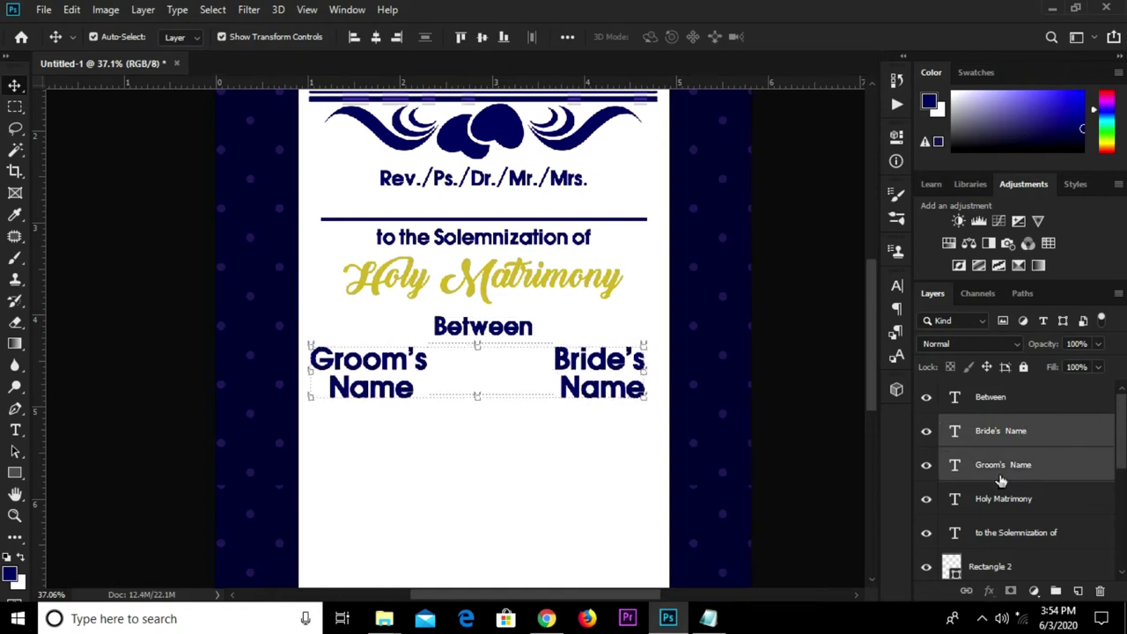
{"action": "double_click", "coordinate": [597, 368]}
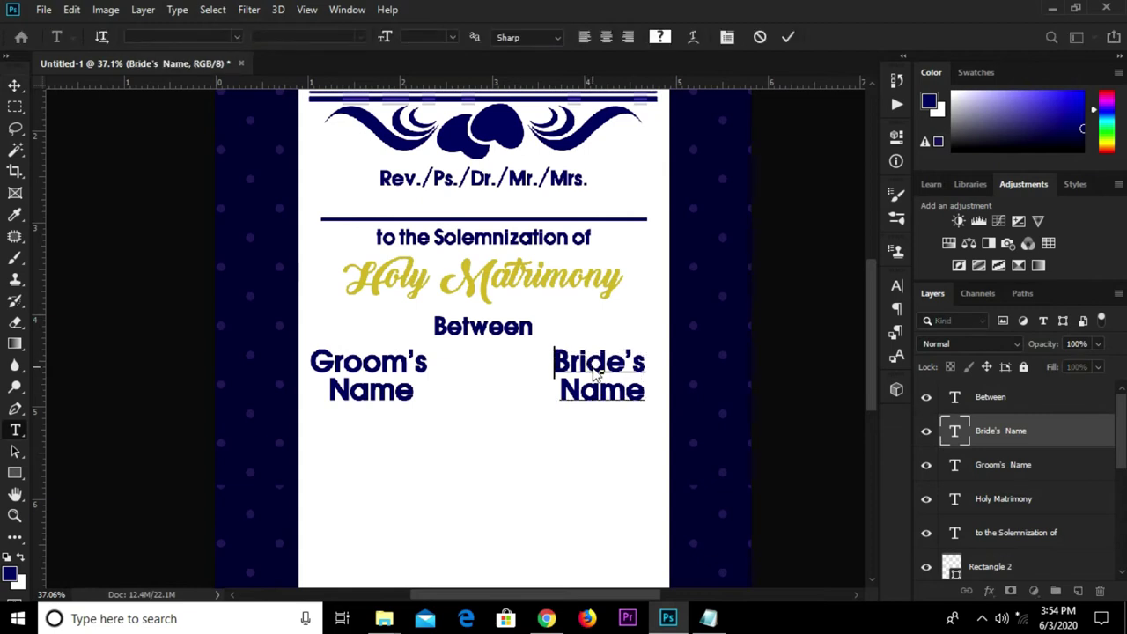
{"action": "key", "text": "Escape"}
{"action": "key", "text": "v"}
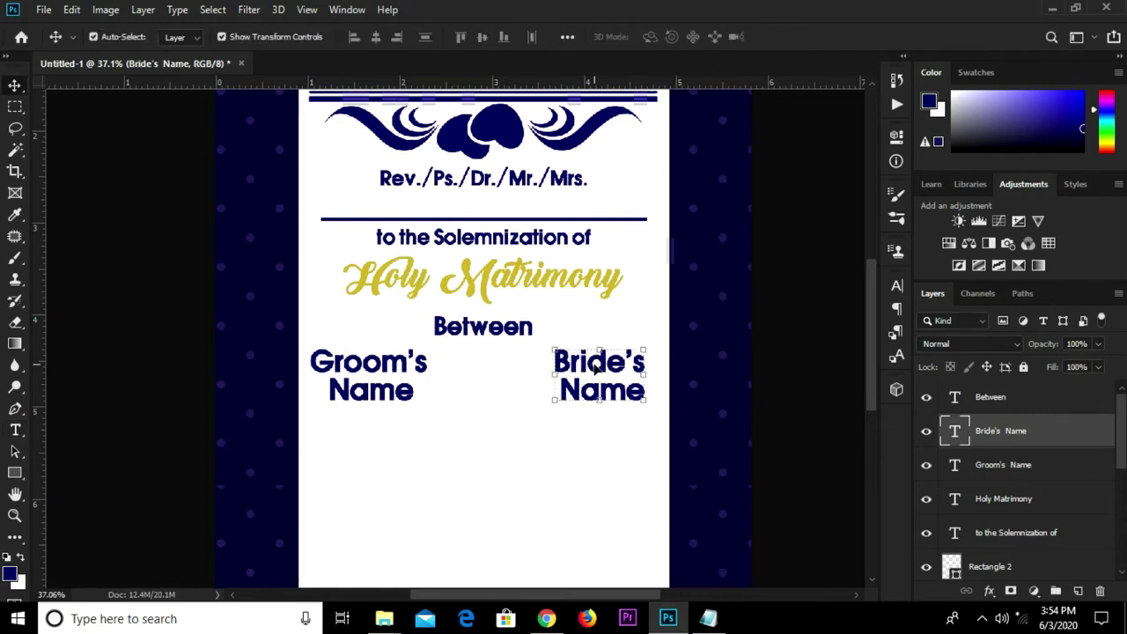
{"action": "left_click_drag", "start_coordinate": [598, 363], "coordinate": [487, 495]}
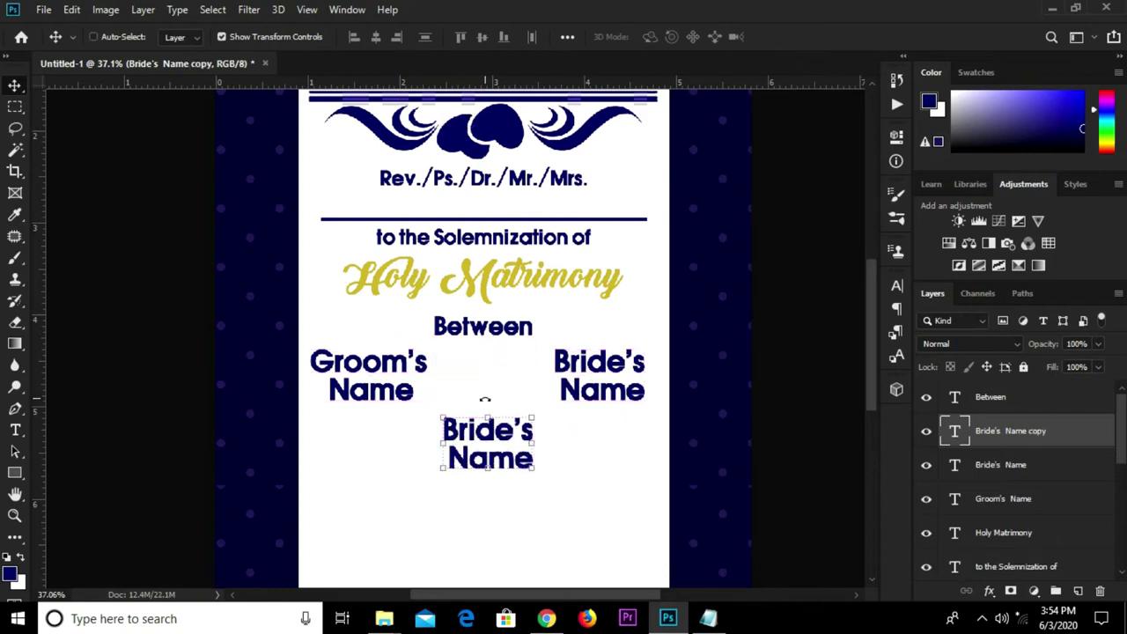
{"action": "key", "text": "ctrl+z"}
- Duplicate the "Bride's Name" text into the gap between the two names and replace its content with "&"
{"action": "left_click_drag", "start_coordinate": [608, 375], "coordinate": [498, 370]}
{"action": "key", "text": "t"}
{"action": "left_click", "coordinate": [495, 365]}
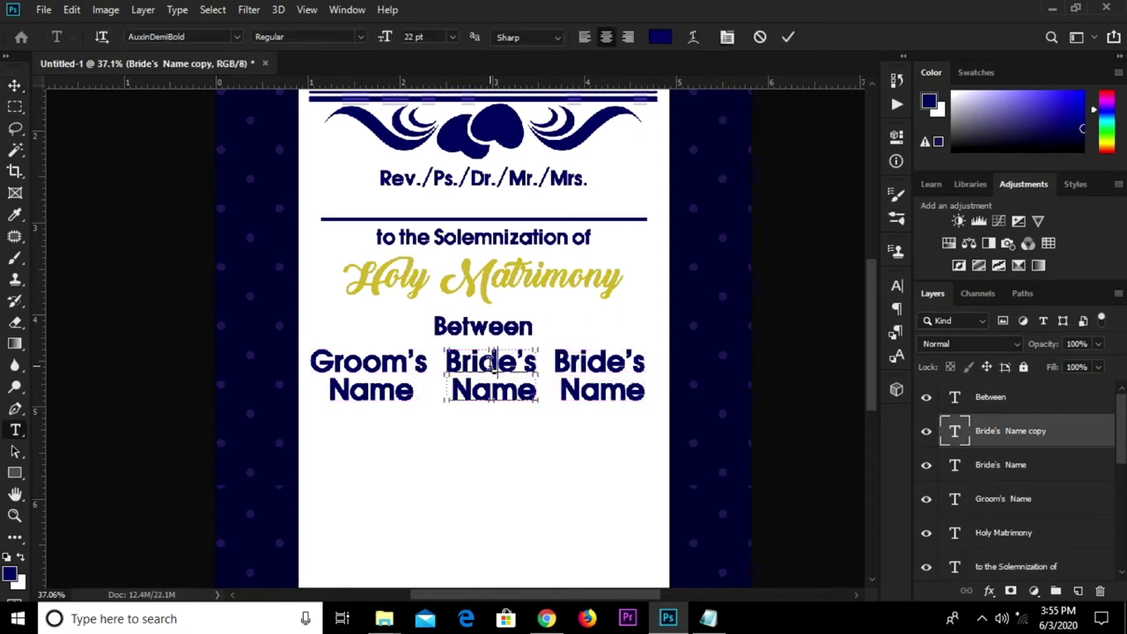
{"action": "key", "text": "ctrl+a"}
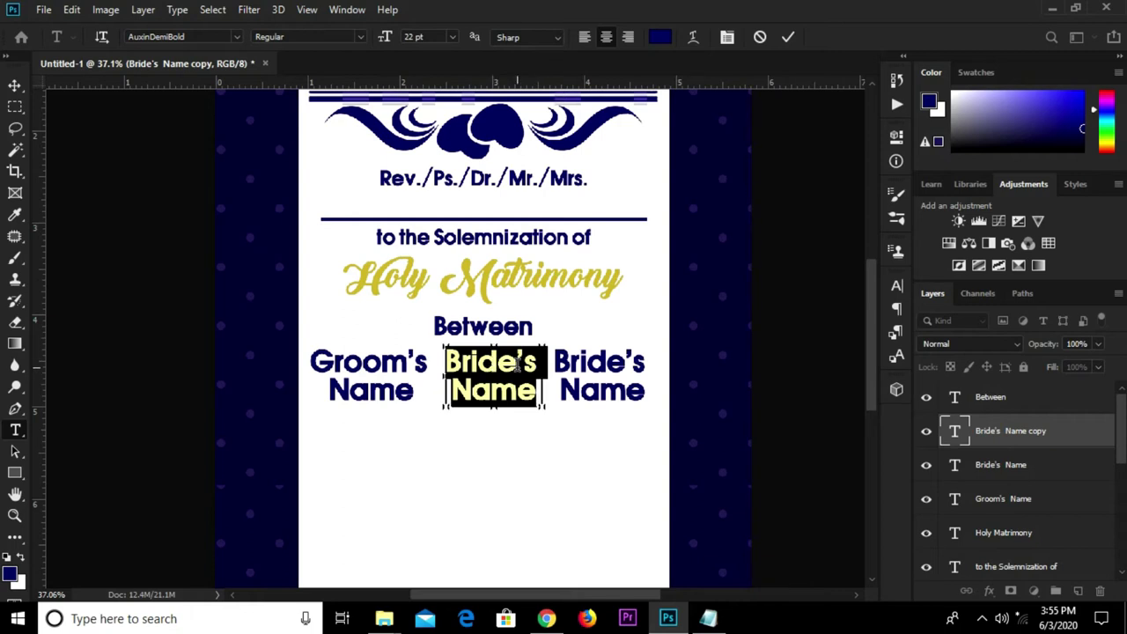
{"action": "type", "text": "&"}
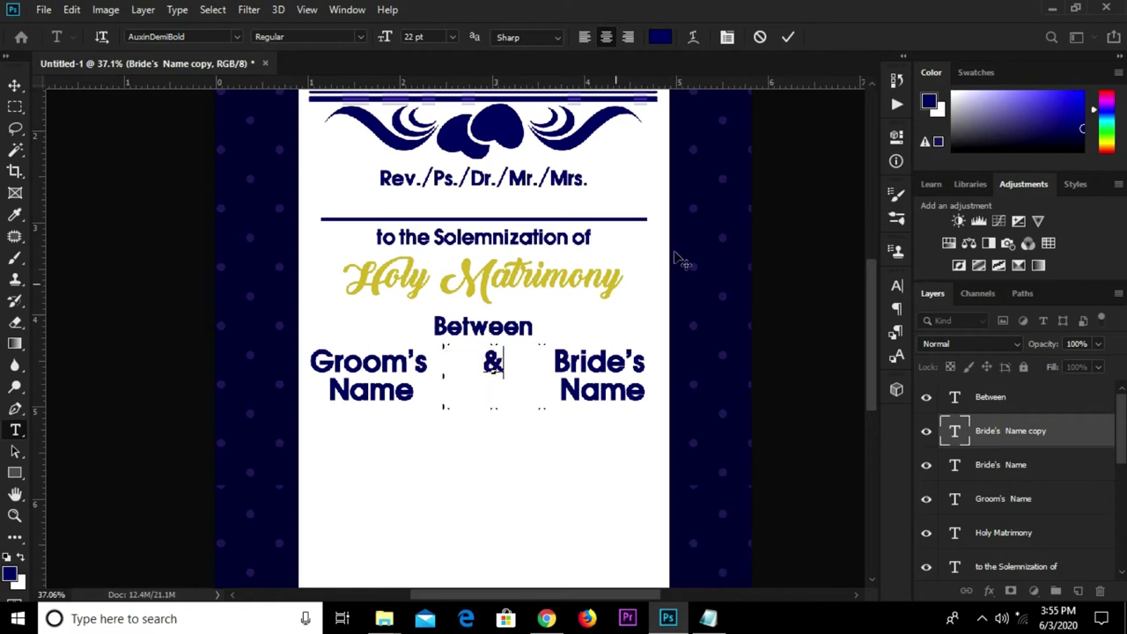
{"action": "left_click", "coordinate": [788, 37]}
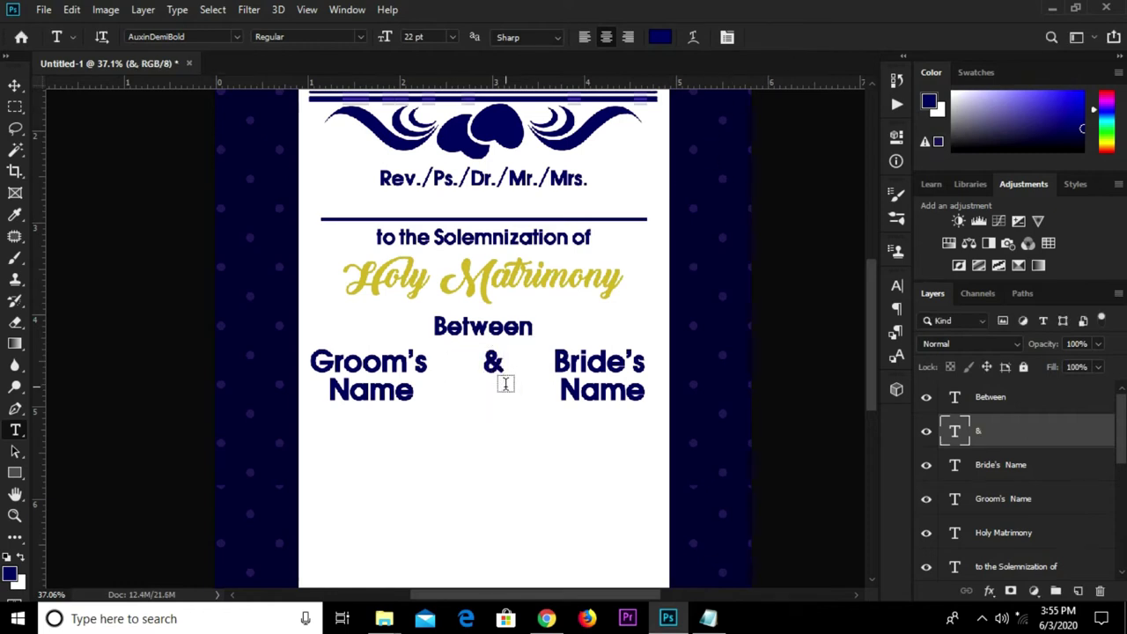
- Set the size of the "&" text to 51 pt and collapse the character settings
{"action": "key", "text": "v"}
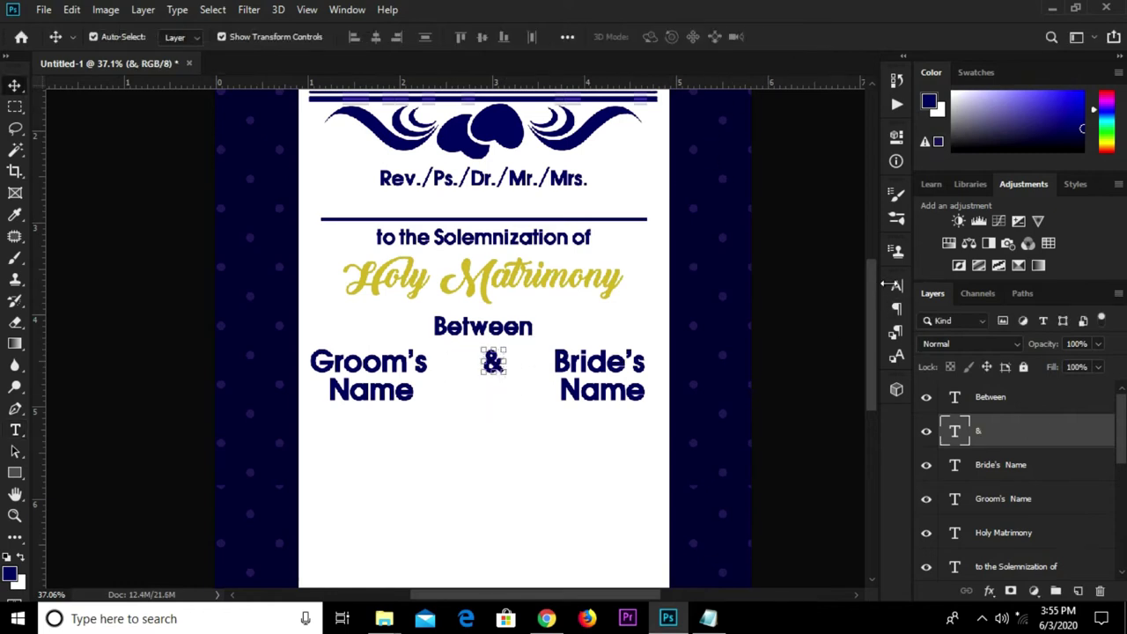
{"action": "left_click", "coordinate": [897, 285]}
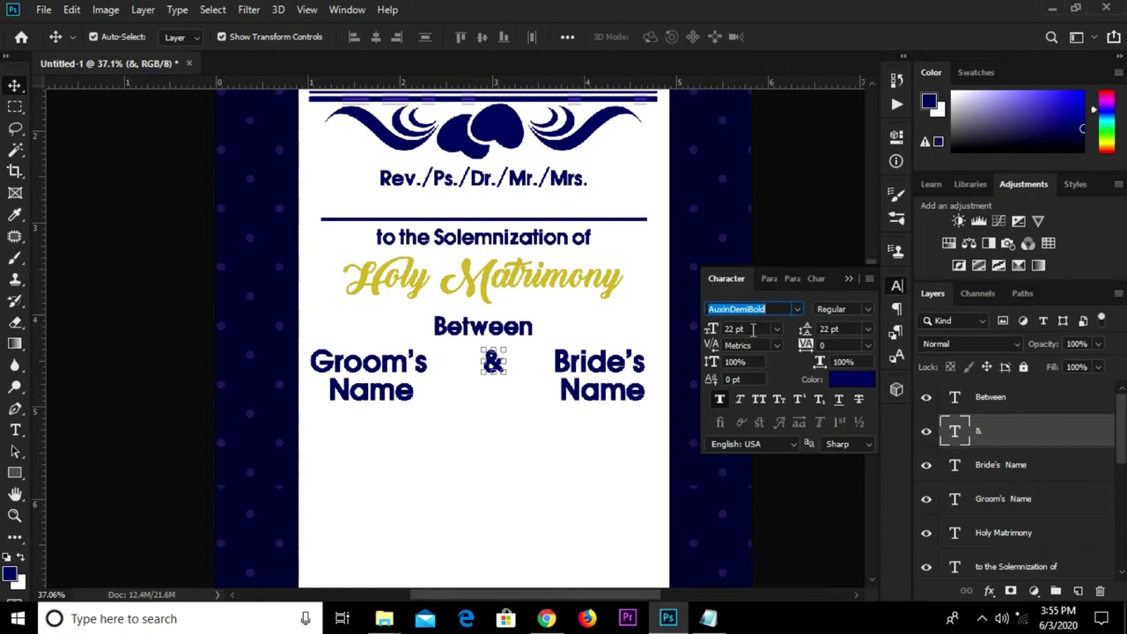
{"action": "left_click", "coordinate": [746, 329]}
{"action": "type", "text": "5"}
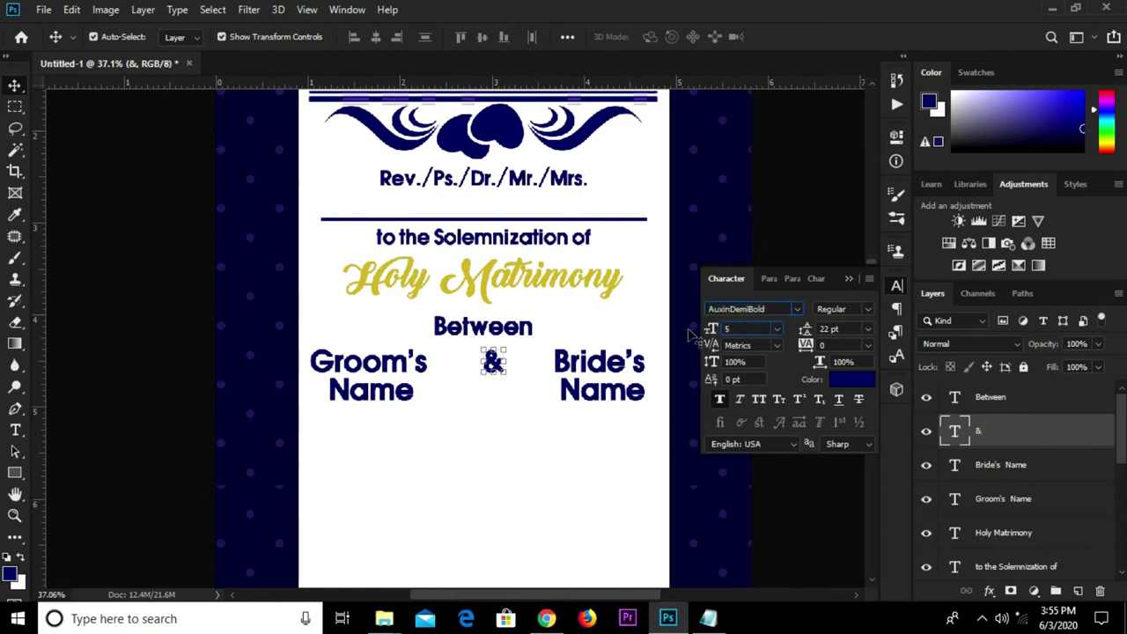
{"action": "type", "text": "1"}
{"action": "key", "text": "Return"}
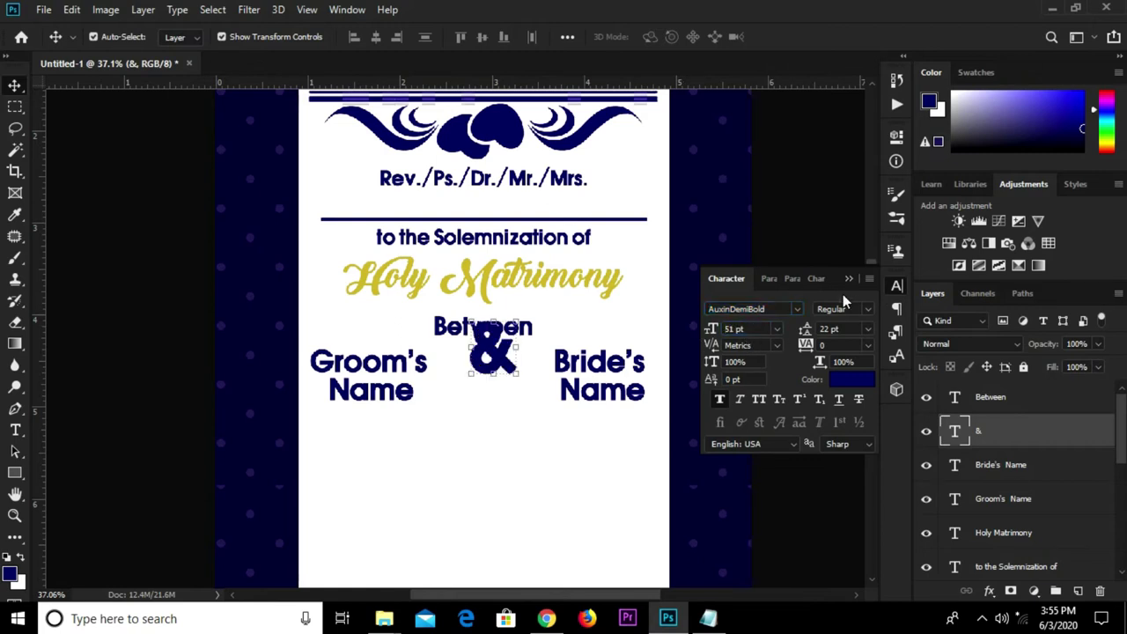
{"action": "left_click", "coordinate": [849, 280]}
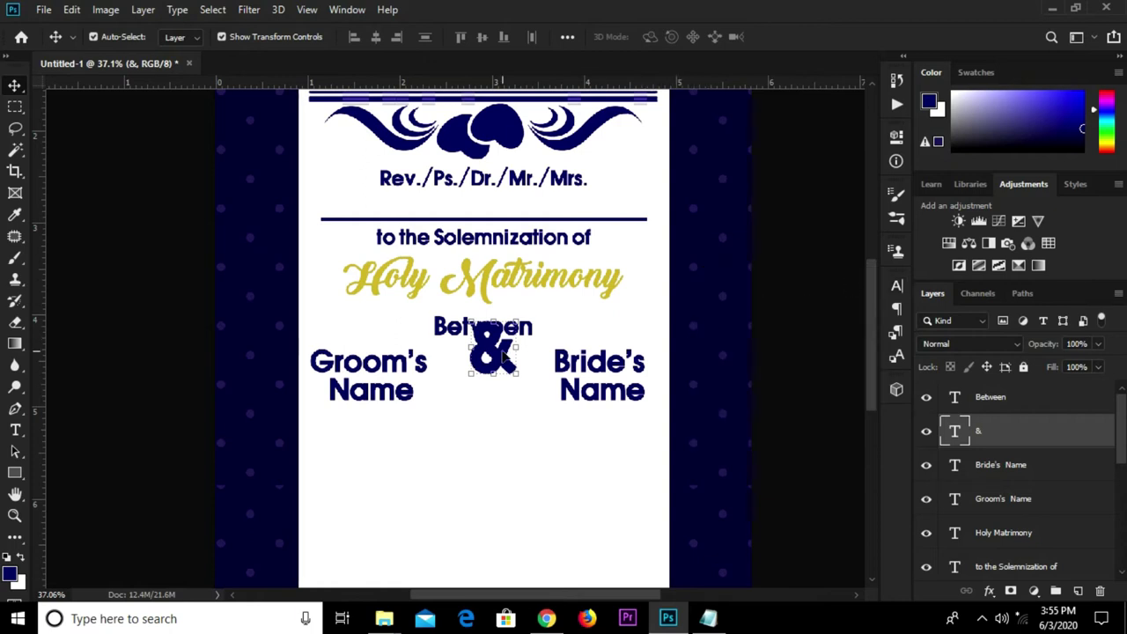
- Move the "&" down level with the couple's names, center it horizontally on the canvas and clear the selection
{"action": "left_click_drag", "start_coordinate": [507, 356], "coordinate": [503, 391]}
{"action": "key", "text": "ctrl+a"}
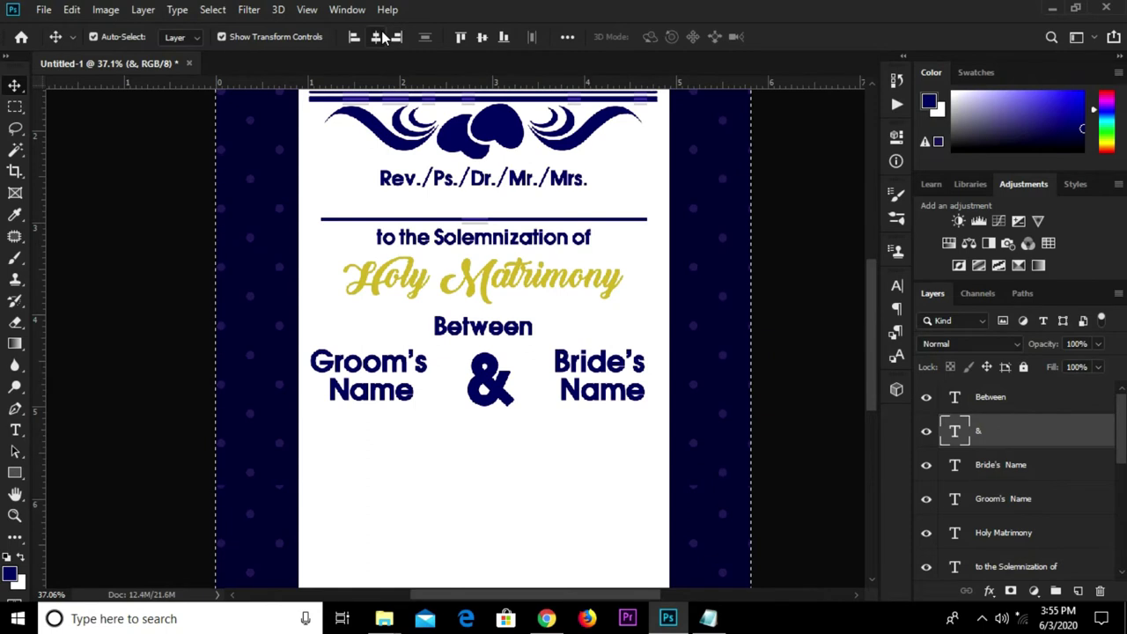
{"action": "left_click", "coordinate": [382, 37]}
{"action": "key", "text": "ctrl+d"}
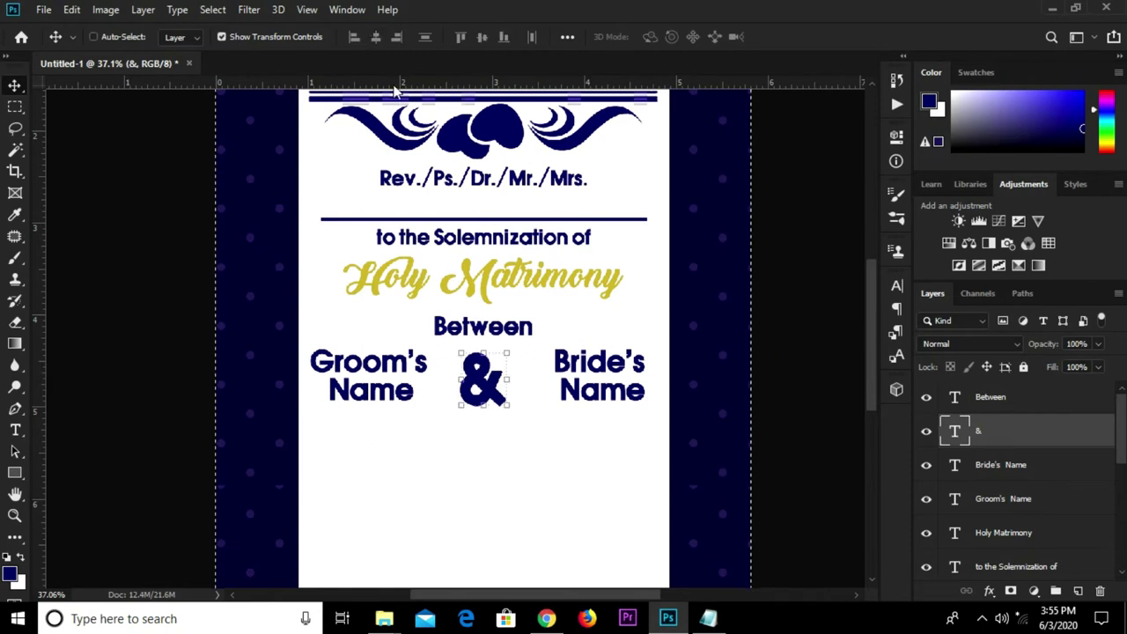
{"action": "left_click", "coordinate": [784, 334]}
{"action": "key", "text": "ctrl+0"}
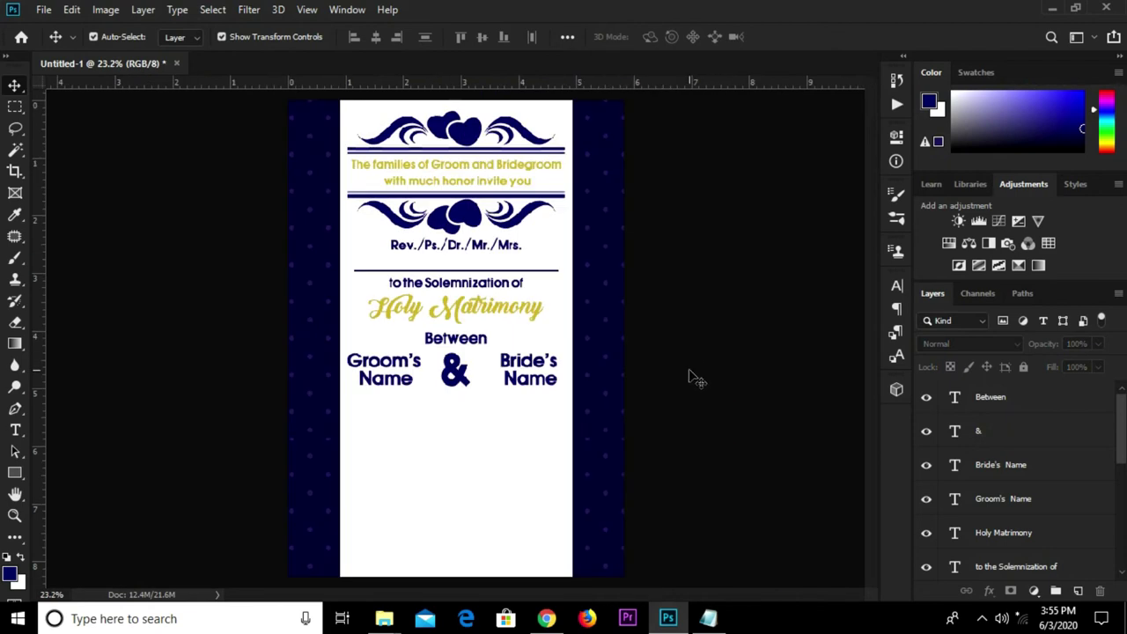
- Switch to the wedding text in Notepad, copy the "Date" and "Time" lines together, and return to Photoshop
{"action": "left_click", "coordinate": [708, 618]}
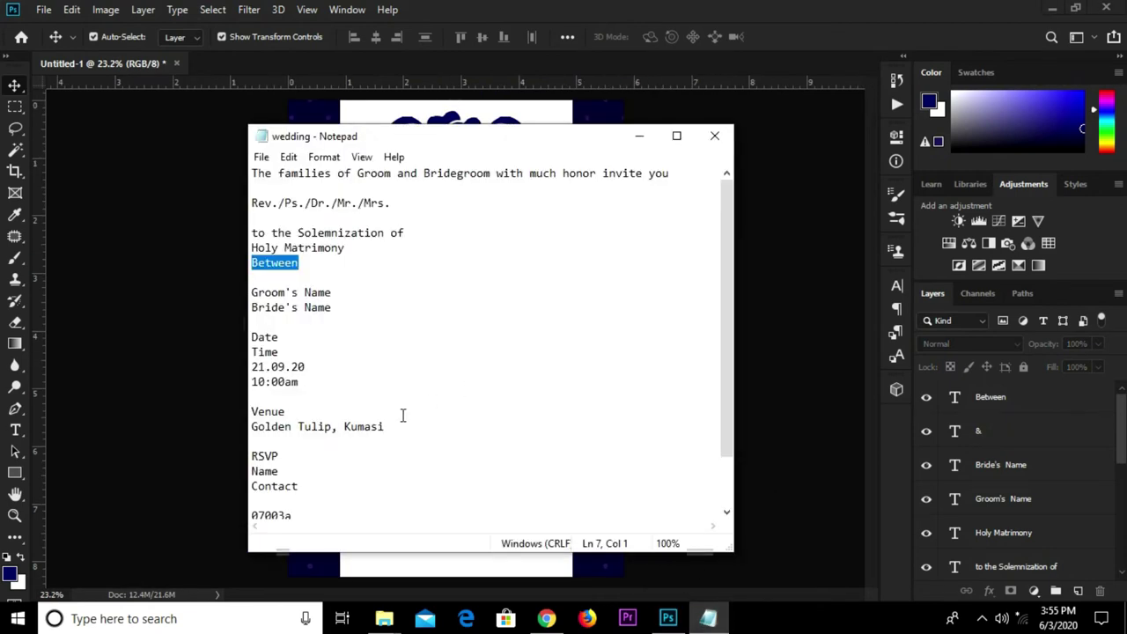
{"action": "left_click_drag", "start_coordinate": [283, 341], "coordinate": [235, 335]}
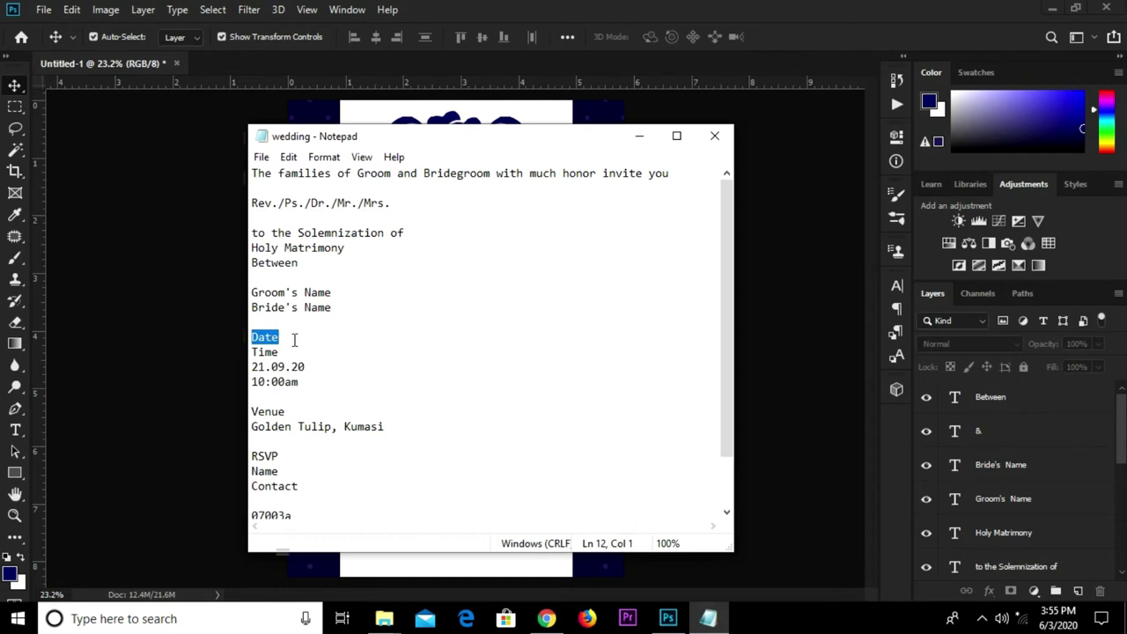
{"action": "left_click_drag", "start_coordinate": [283, 353], "coordinate": [250, 333]}
{"action": "right_click", "coordinate": [252, 335]}
{"action": "left_click", "coordinate": [286, 385]}
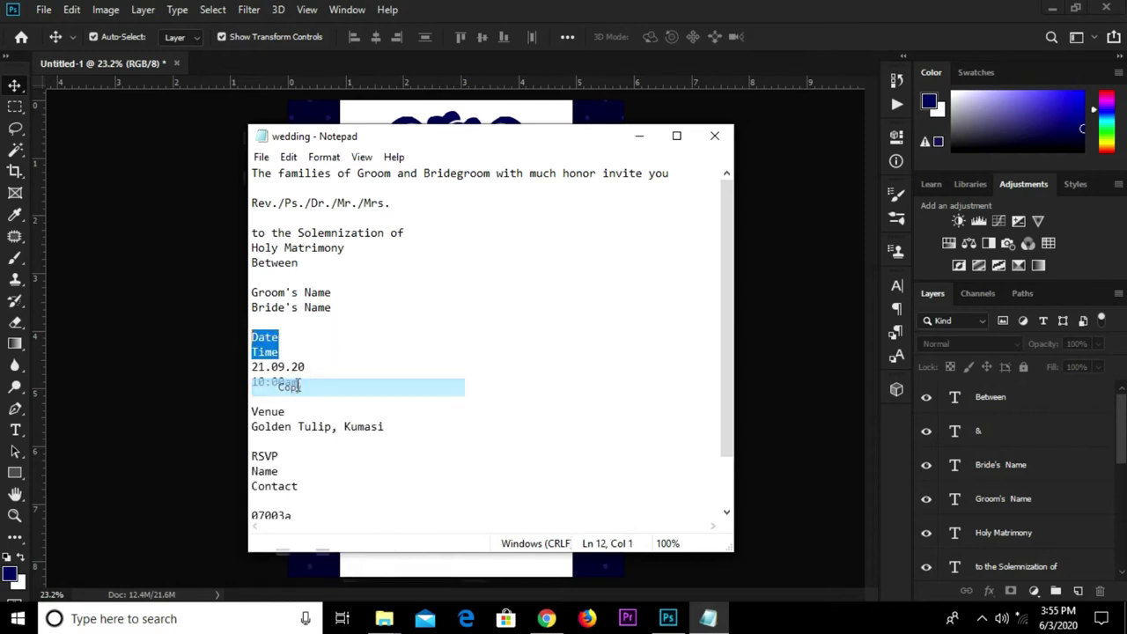
{"action": "left_click", "coordinate": [639, 136]}
- Paste the copied "Date" and "Time" lines as a new text layer below the groom's name
{"action": "scroll", "coordinate": [365, 428], "scroll_direction": "up", "scroll_amount": 2}
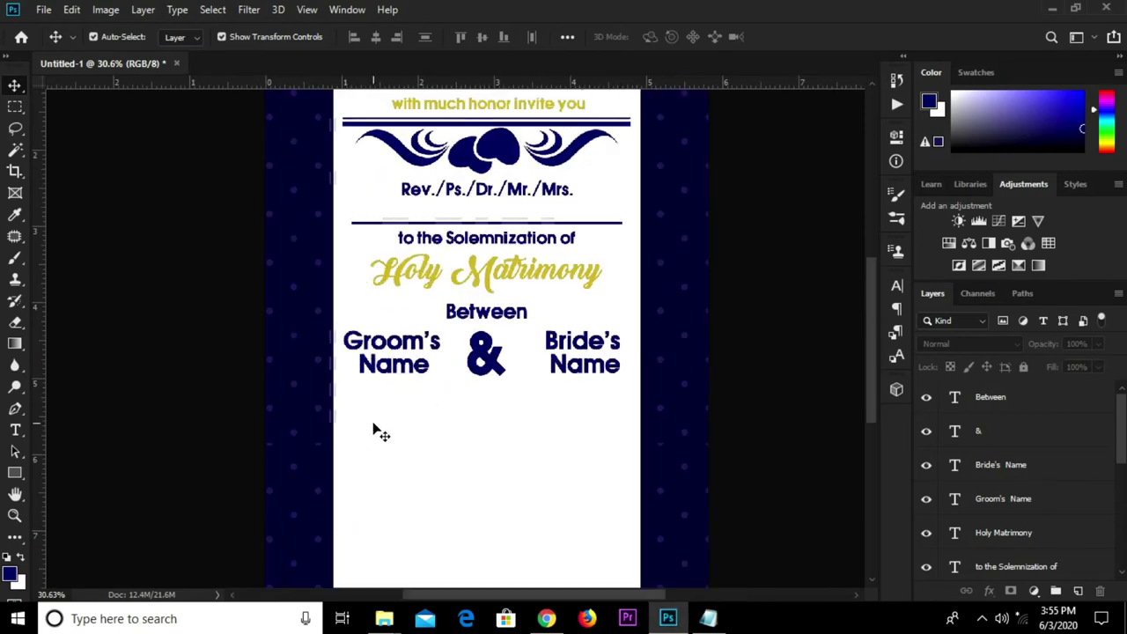
{"action": "key", "text": "t"}
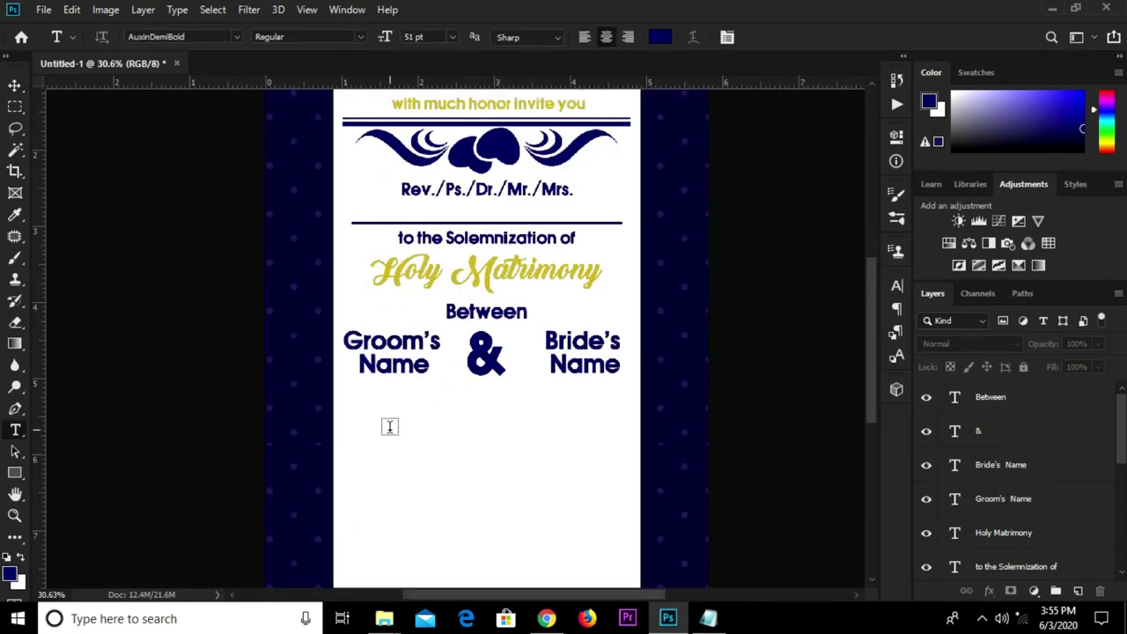
{"action": "left_click", "coordinate": [390, 427]}
{"action": "key", "text": "ctrl+v"}
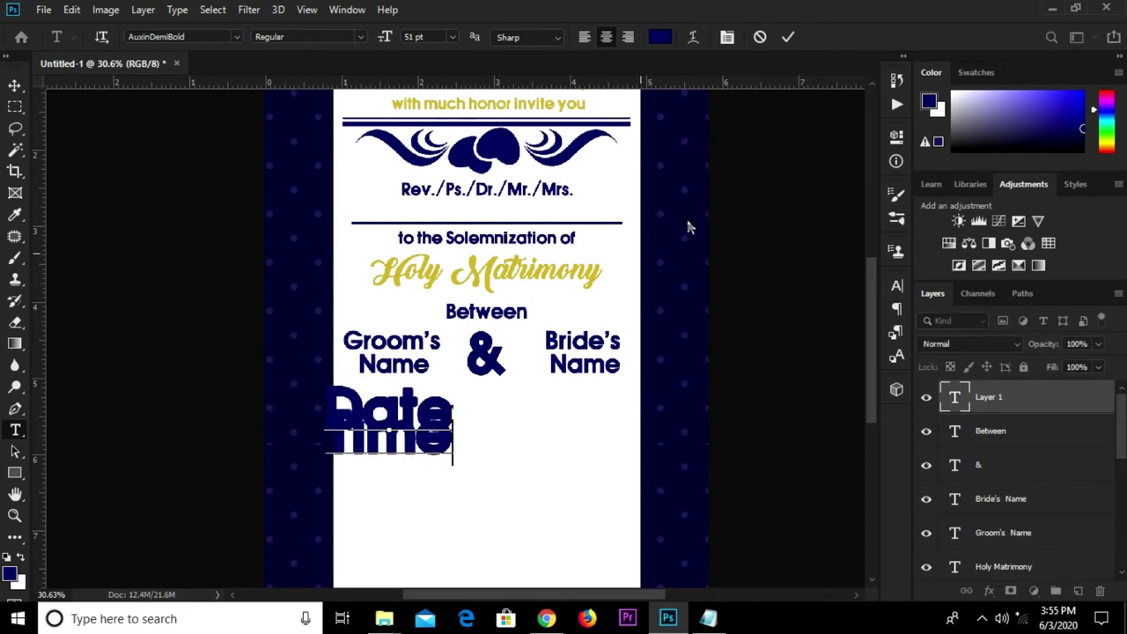
{"action": "left_click", "coordinate": [789, 37]}
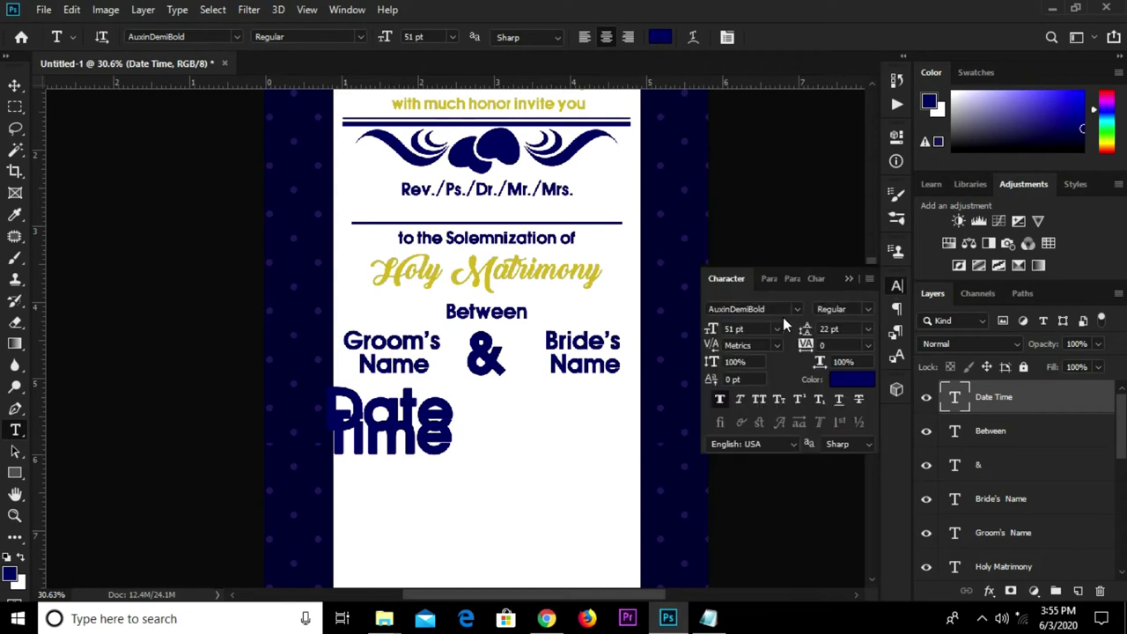
- Set the "Date Time" text to Avalon Regular at 18 pt and collapse the character settings
{"action": "left_click", "coordinate": [773, 308]}
{"action": "type", "text": "avalo"}
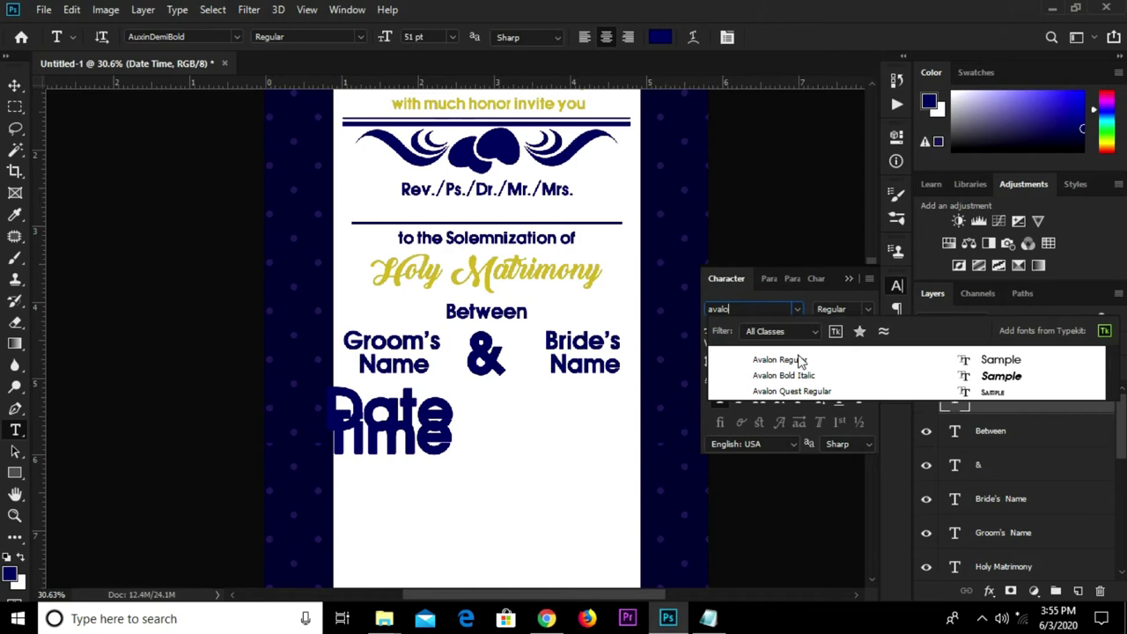
{"action": "left_click", "coordinate": [798, 360]}
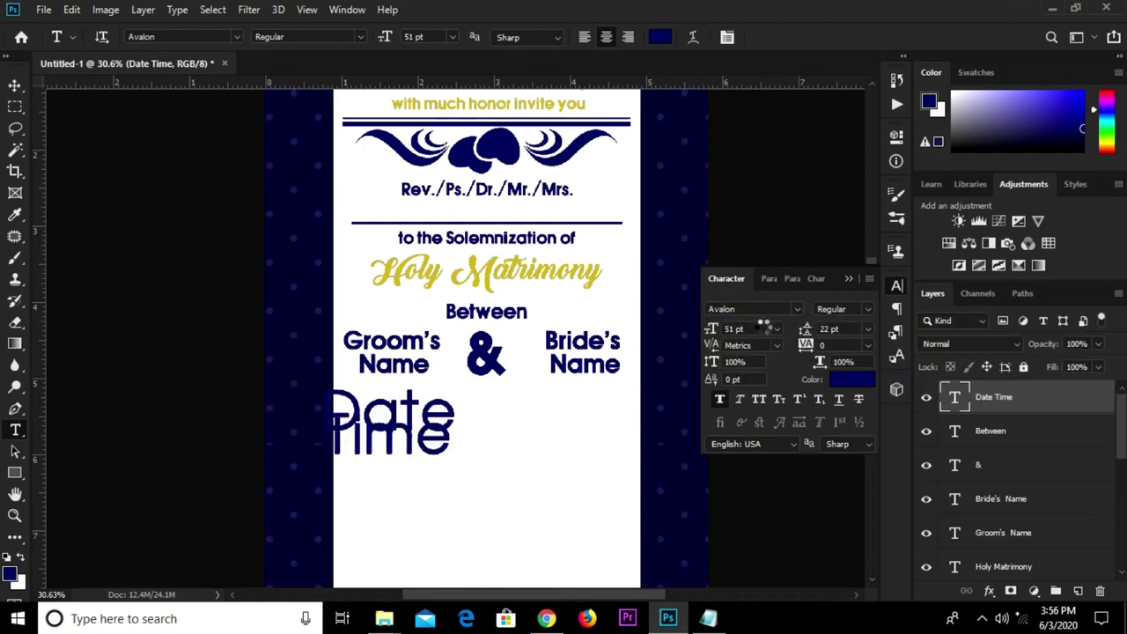
{"action": "left_click", "coordinate": [751, 329]}
{"action": "type", "text": "18"}
{"action": "key", "text": "Return"}
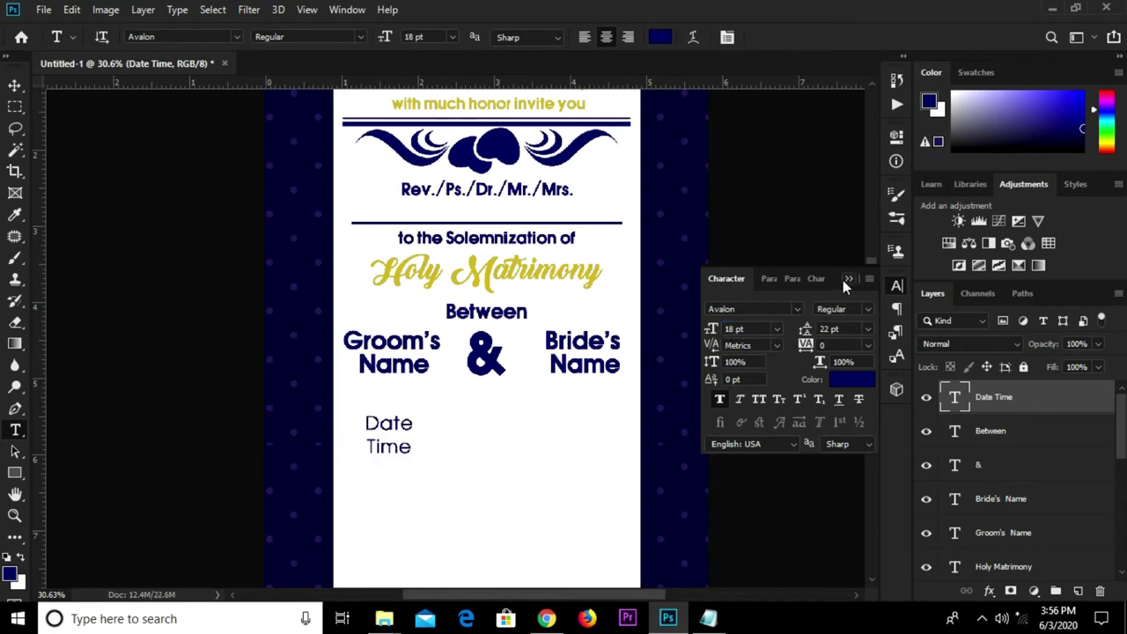
{"action": "left_click", "coordinate": [843, 281]}
- Cut the word "Time" out of the new text layer, keeping only "Date"
{"action": "scroll", "coordinate": [453, 364], "scroll_direction": "up", "scroll_amount": 3}
{"action": "left_click_drag", "start_coordinate": [350, 463], "coordinate": [419, 473]}
{"action": "key", "text": "ctrl+x"}
{"action": "left_click", "coordinate": [790, 38]}
{"action": "key", "text": "v"}
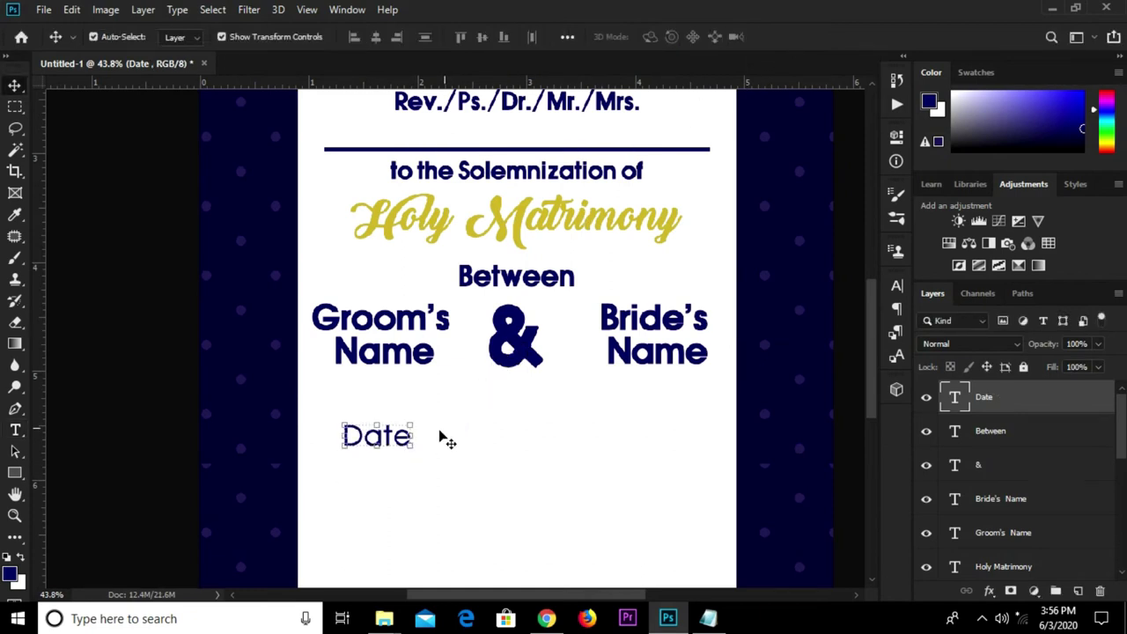
- Draw a thin vertical navy rectangle, about 7 by 194 px, beside "Date" and center it horizontally on the canvas
{"action": "left_click", "coordinate": [15, 473]}
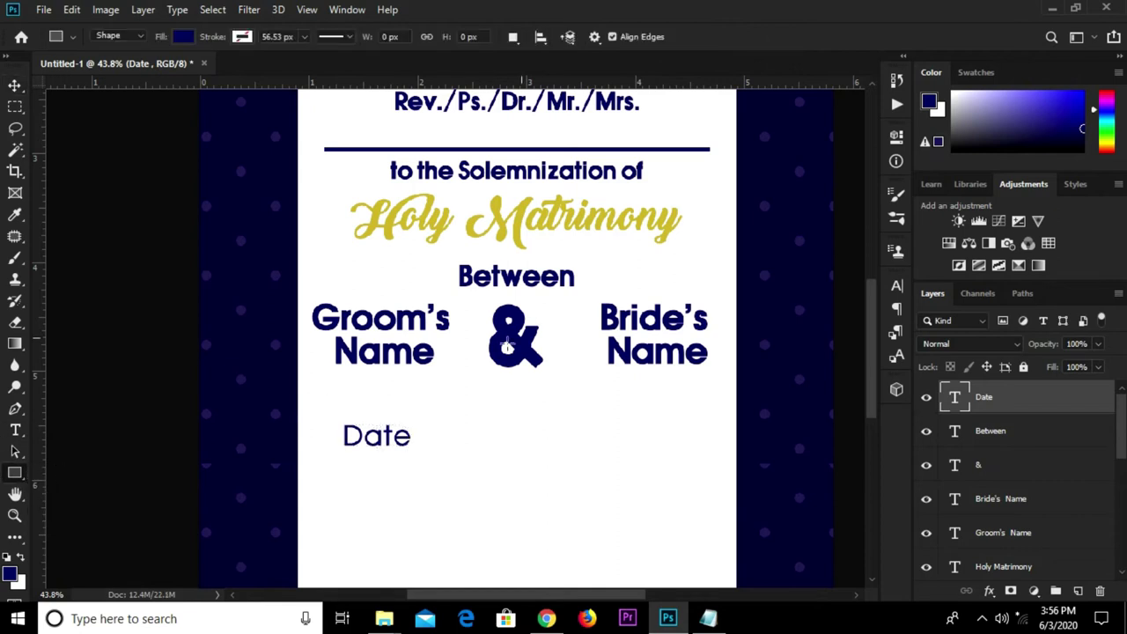
{"action": "left_click", "coordinate": [185, 39]}
{"action": "left_click", "coordinate": [185, 39]}
{"action": "left_click_drag", "start_coordinate": [483, 407], "coordinate": [484, 477]}
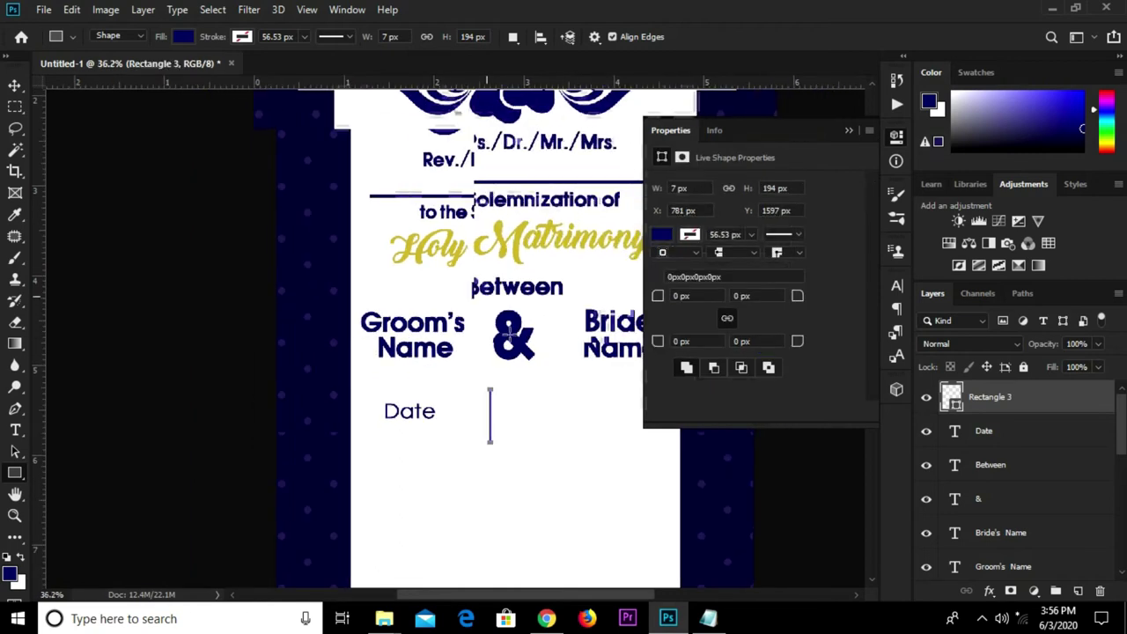
{"action": "key", "text": "v"}
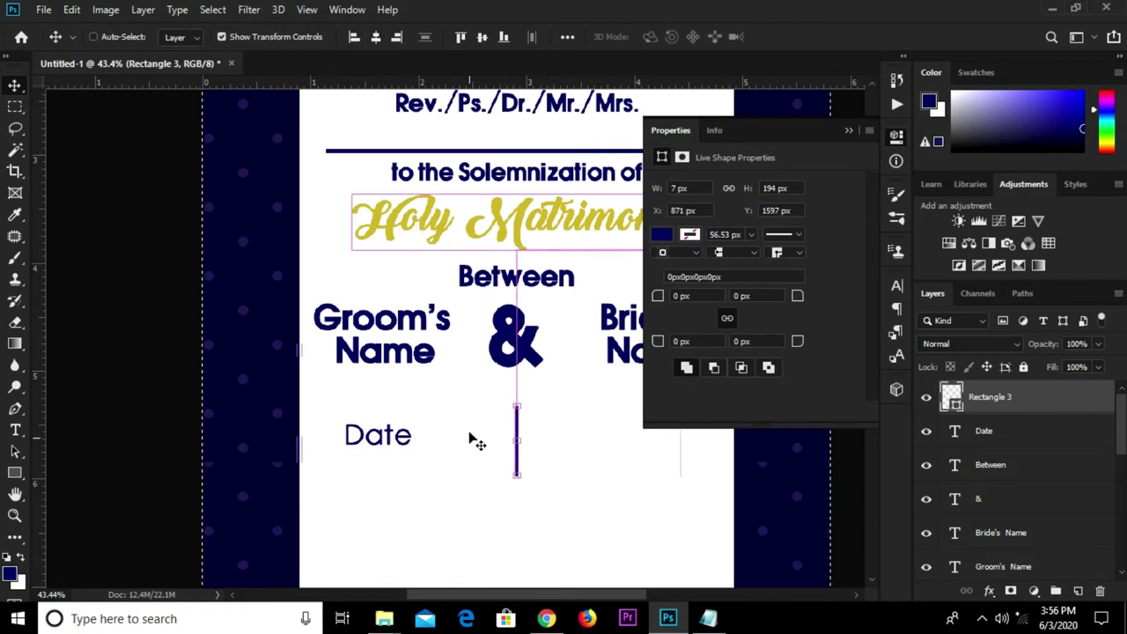
- Move "Date" up against the vertical divider and place a duplicate of it on the divider's other side
{"action": "left_click", "coordinate": [402, 446]}
{"action": "left_click_drag", "start_coordinate": [403, 434], "coordinate": [590, 429]}
{"action": "scroll", "coordinate": [480, 425], "scroll_direction": "up", "scroll_amount": 2}
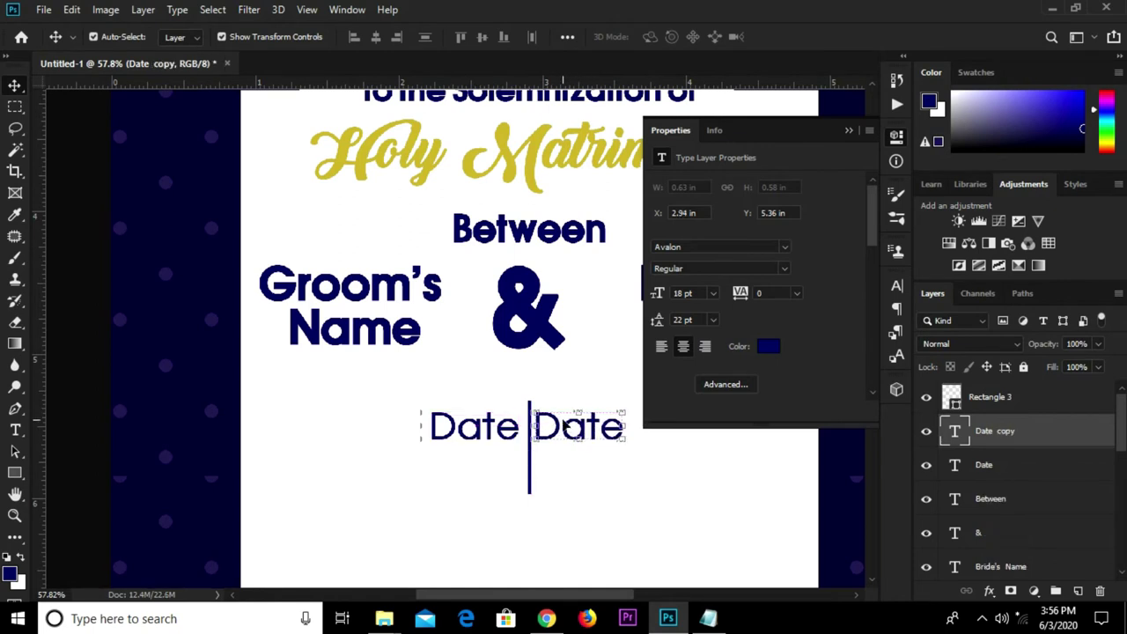
- Replace the duplicated "Date" text with "Time" and collapse the layer properties
{"action": "key", "text": "t"}
{"action": "left_click", "coordinate": [561, 428]}
{"action": "double_click", "coordinate": [561, 427]}
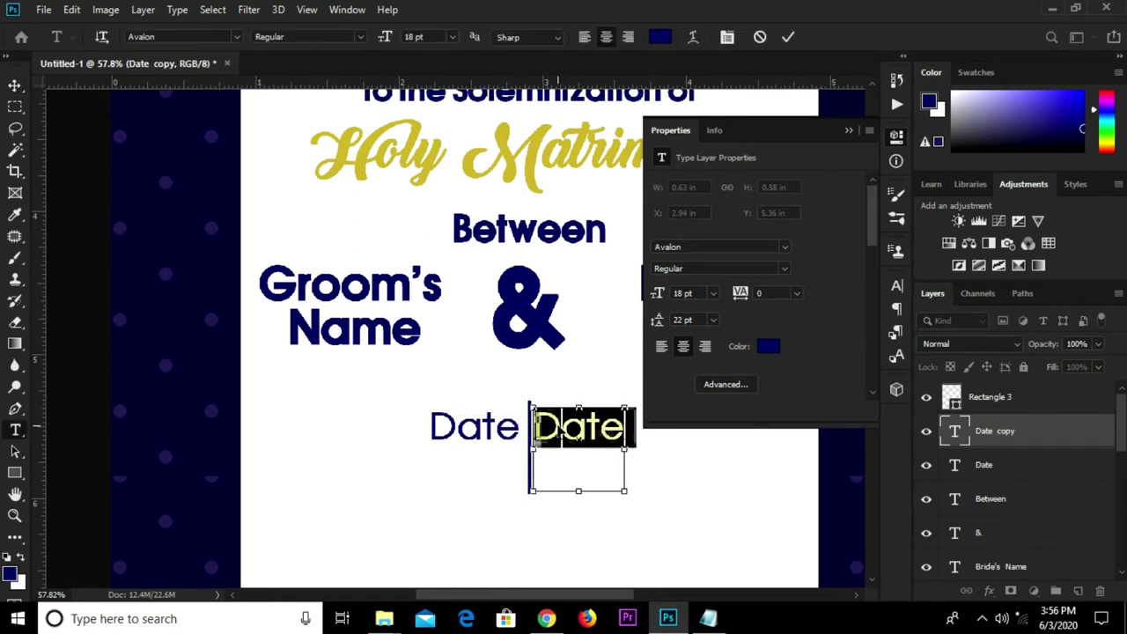
{"action": "type", "text": "Time"}
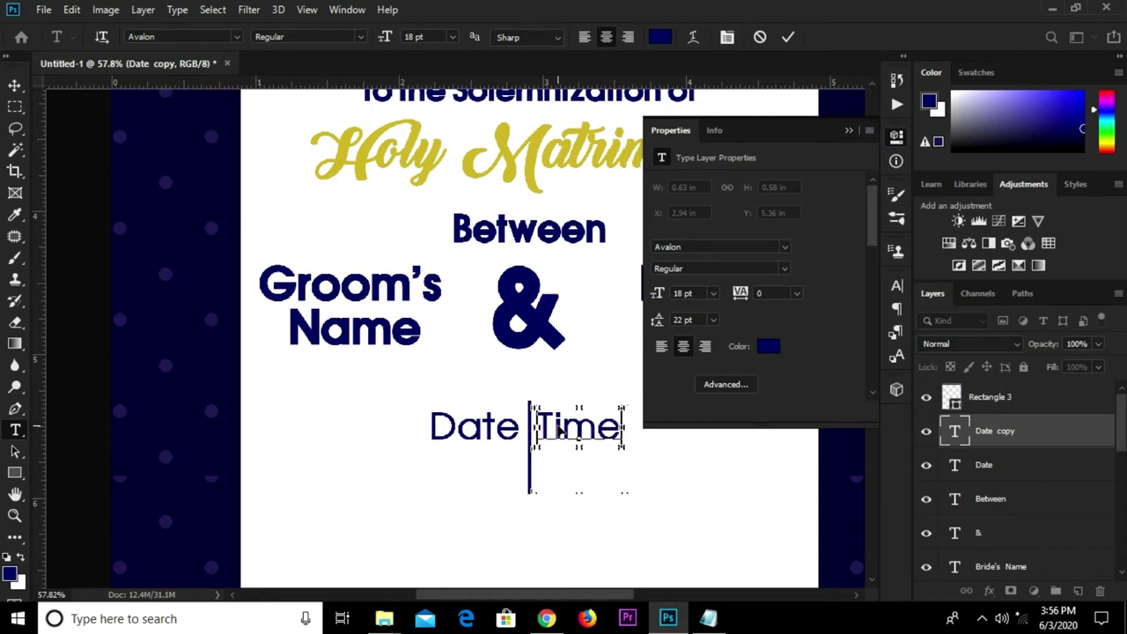
{"action": "left_click", "coordinate": [790, 44]}
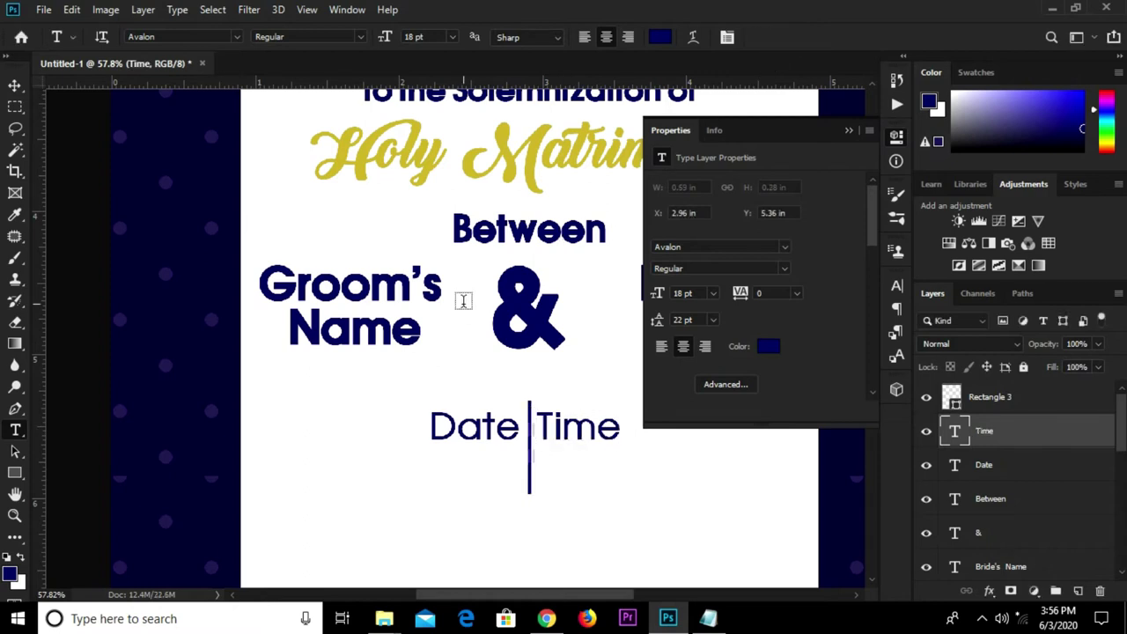
{"action": "scroll", "coordinate": [353, 414], "scroll_direction": "down", "scroll_amount": 1}
{"action": "left_click", "coordinate": [851, 132]}
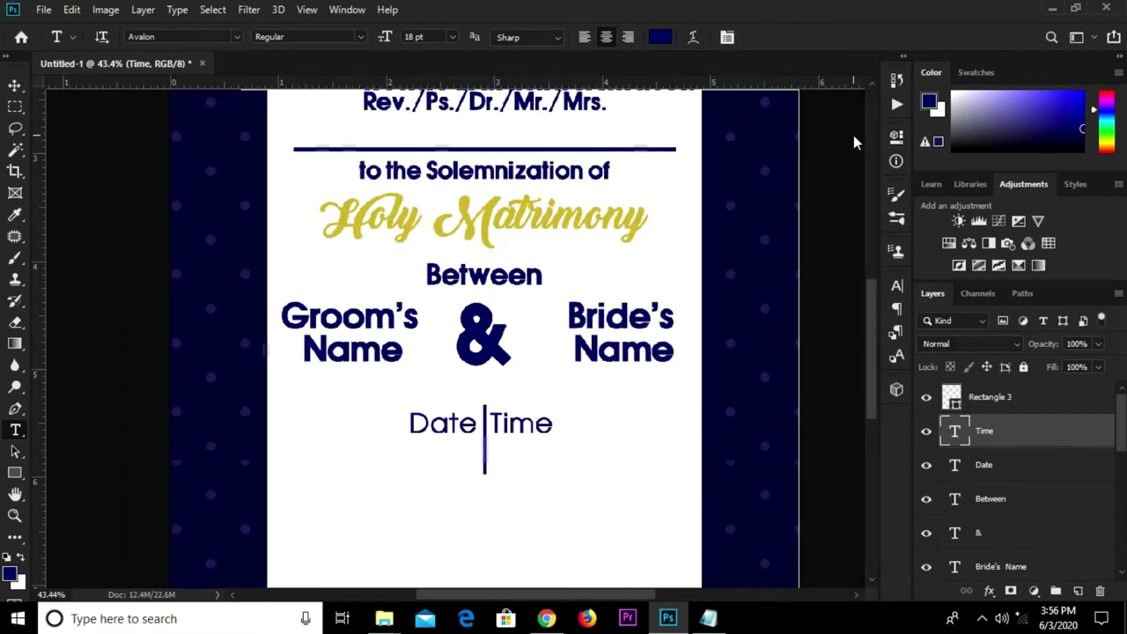
{"action": "scroll", "coordinate": [555, 264], "scroll_direction": "up", "scroll_amount": 1}
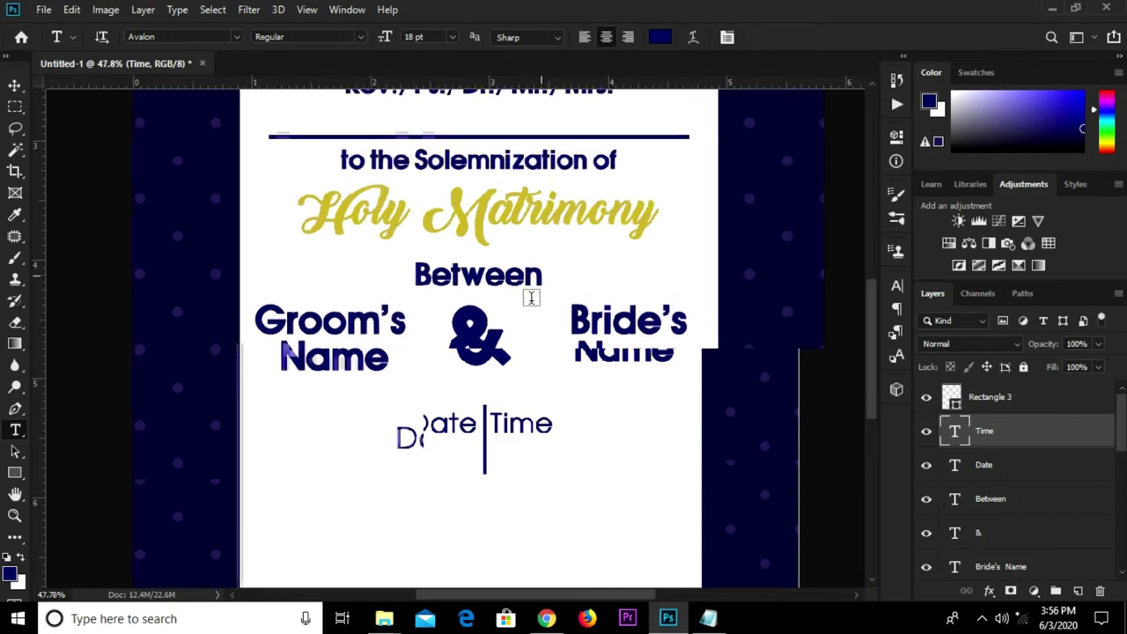
- Duplicate "Date" and "Time" directly below the originals, one copy on each side of the vertical divider
{"action": "key", "text": "v"}
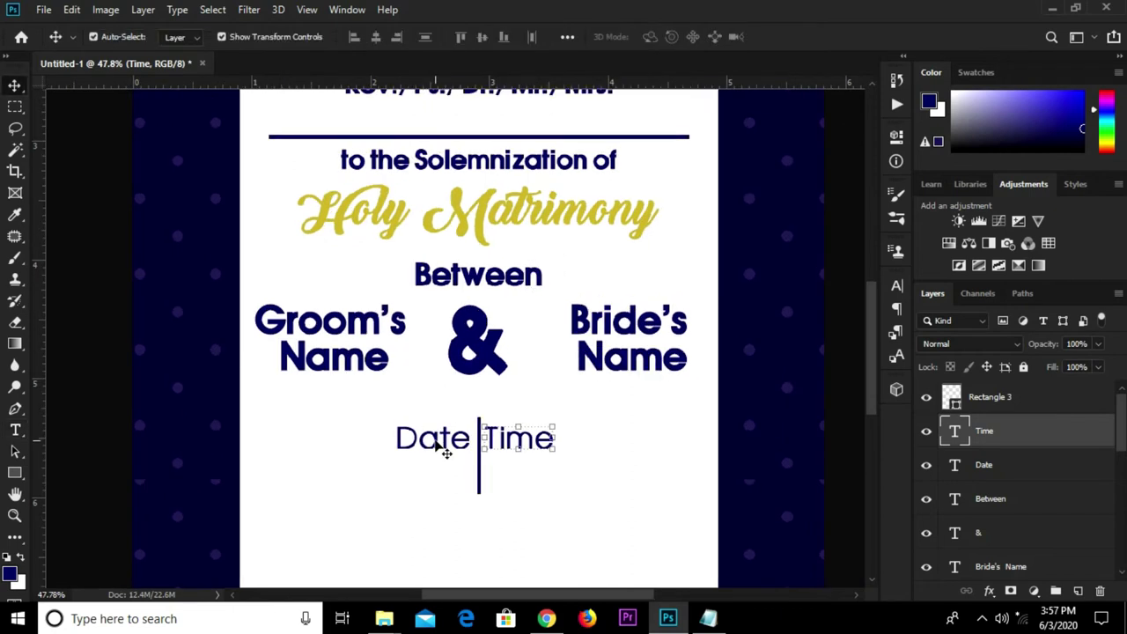
{"action": "left_click", "coordinate": [440, 445]}
{"action": "left_click_drag", "start_coordinate": [440, 438], "coordinate": [462, 473]}
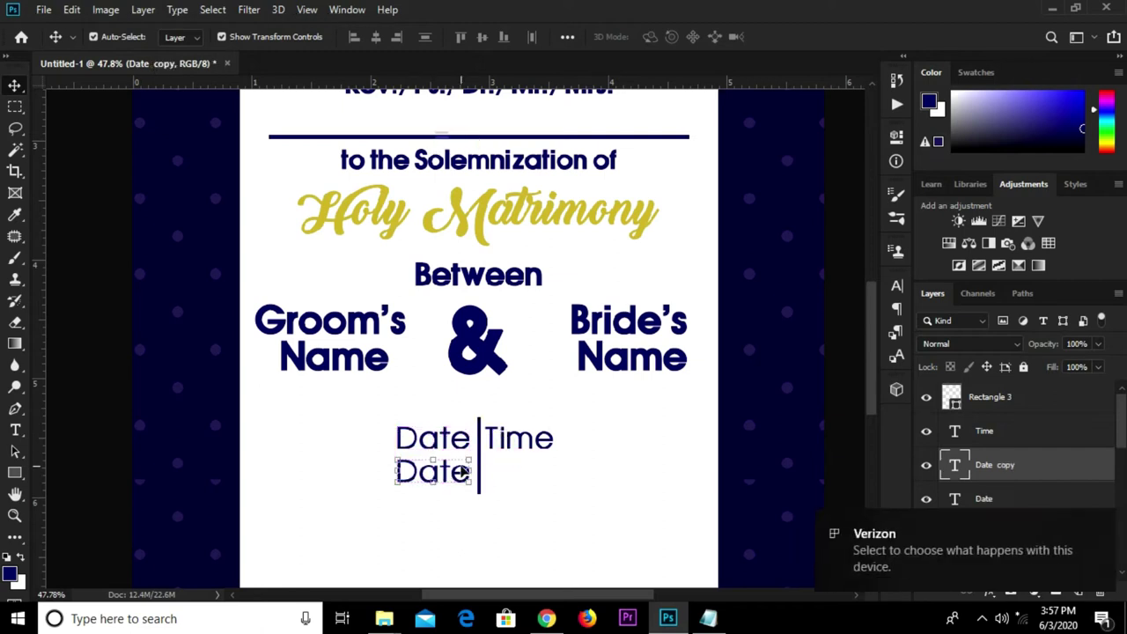
{"action": "left_click", "coordinate": [520, 449]}
{"action": "left_click_drag", "start_coordinate": [513, 441], "coordinate": [509, 480]}
- Copy the date "21.09.20" from the wedding text in Notepad and return to the Photoshop invitation
{"action": "left_click", "coordinate": [709, 618]}
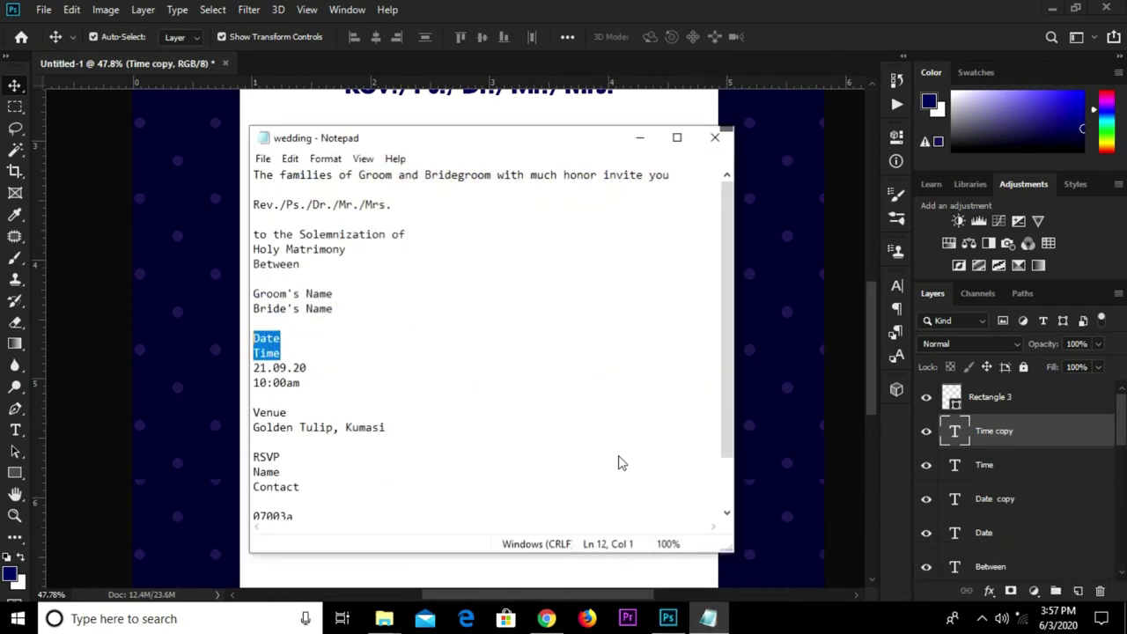
{"action": "left_click_drag", "start_coordinate": [305, 366], "coordinate": [240, 369]}
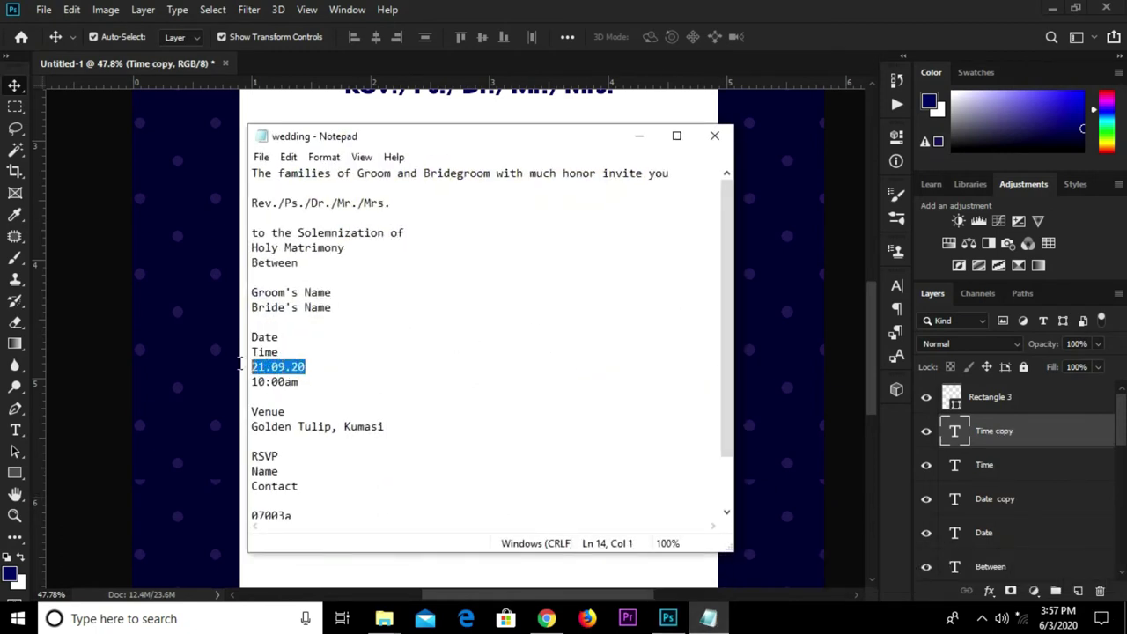
{"action": "right_click", "coordinate": [266, 367]}
{"action": "left_click", "coordinate": [323, 168]}
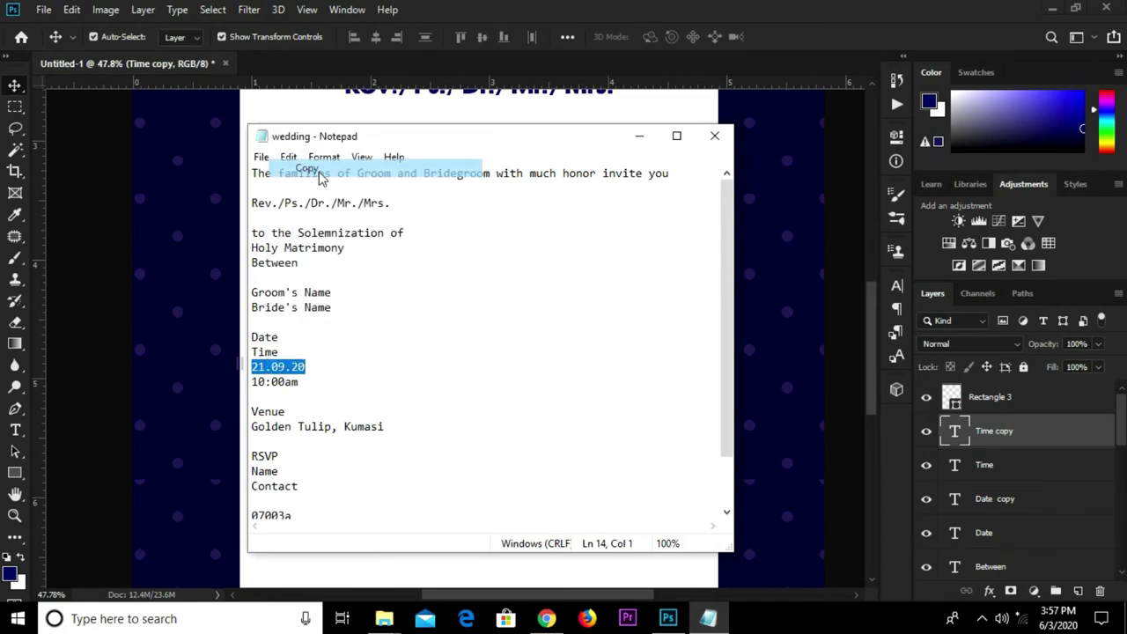
{"action": "left_click", "coordinate": [199, 245]}
- Replace the duplicated "Date" text with the copied "21.09.20"
{"action": "left_click", "coordinate": [412, 470]}
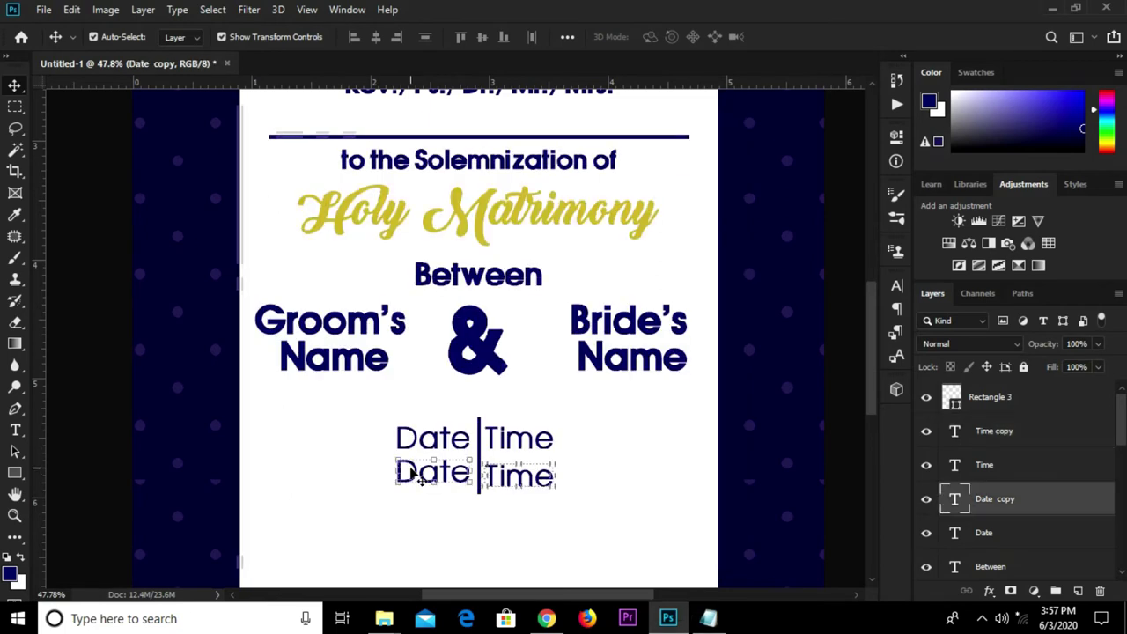
{"action": "key", "text": "t"}
{"action": "left_click", "coordinate": [415, 468]}
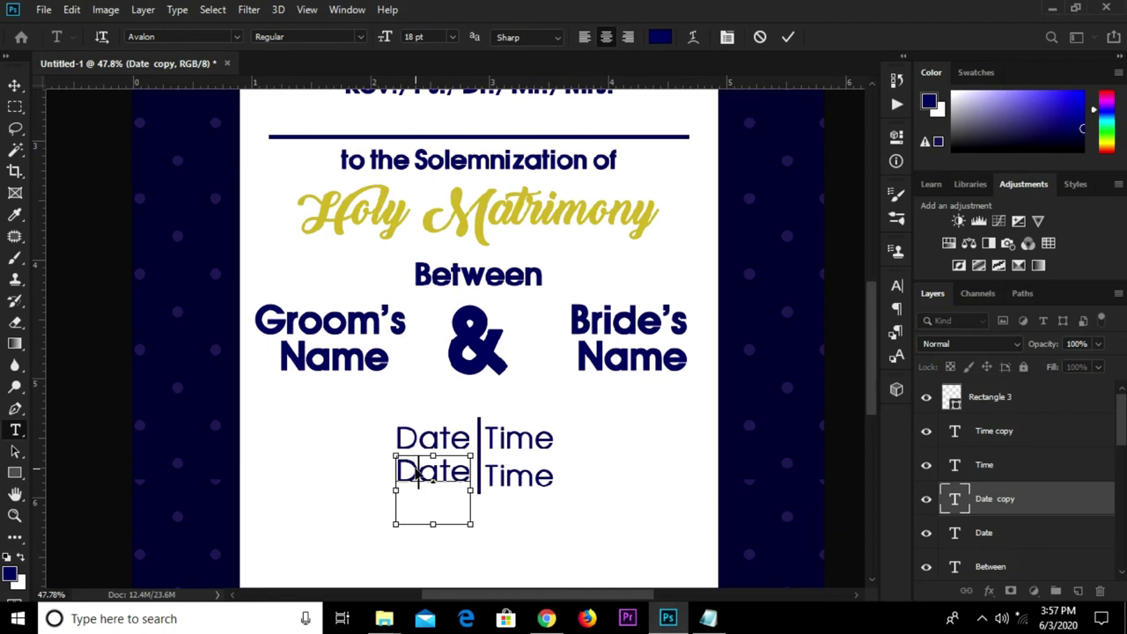
{"action": "double_click", "coordinate": [417, 471]}
{"action": "key", "text": "ctrl+v"}
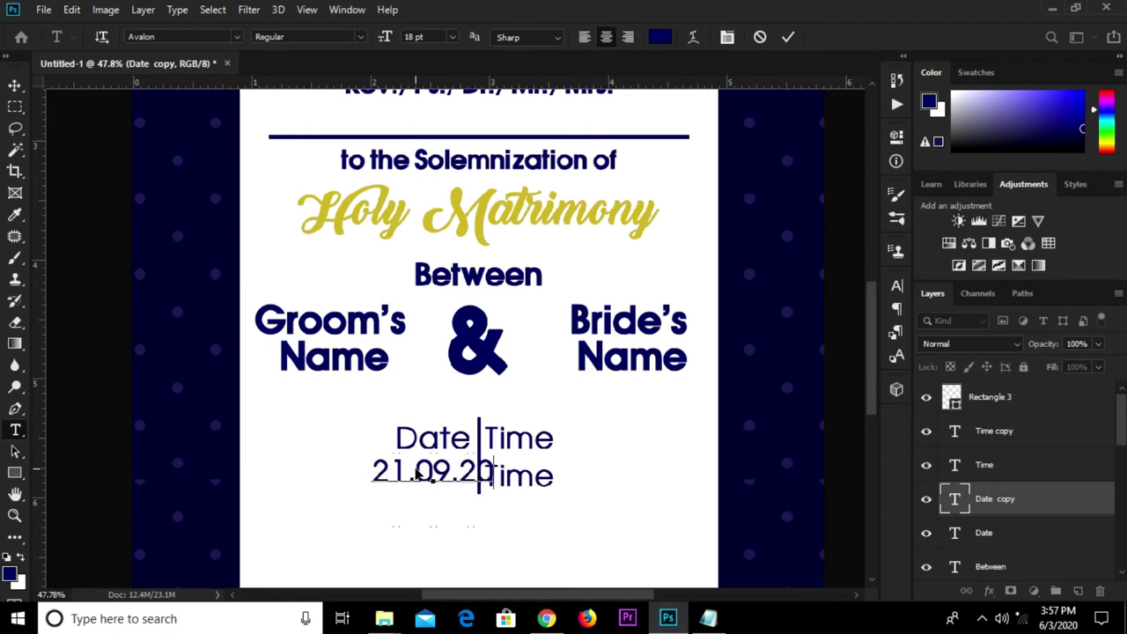
{"action": "left_click", "coordinate": [788, 37]}
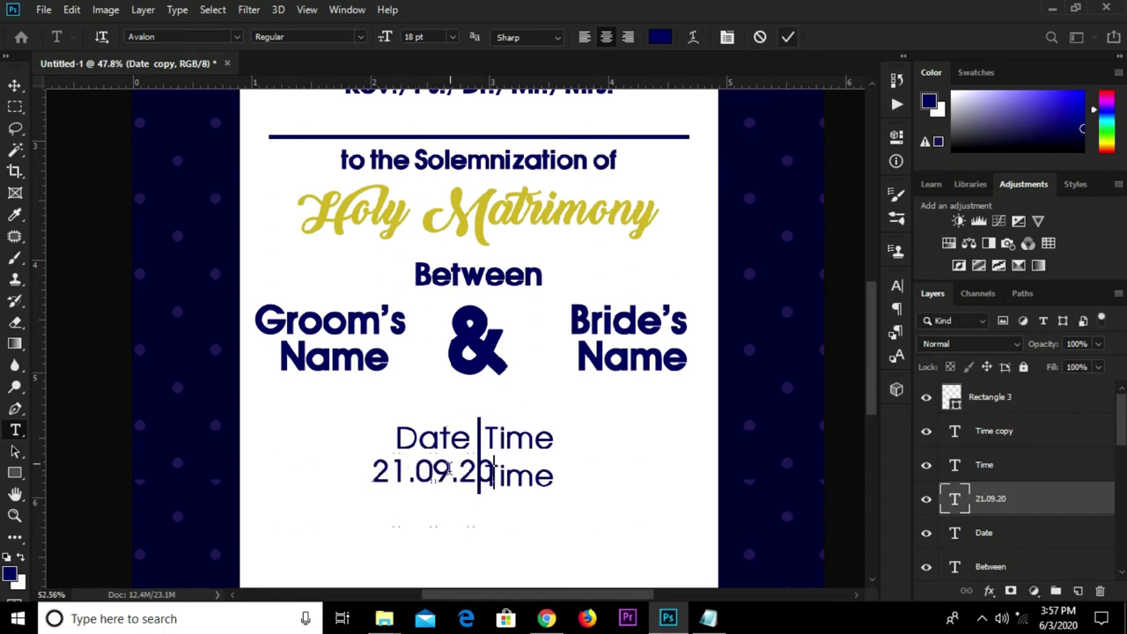
- Move "21.09.20" clear of the divider under "Date" and color it gold c3ac2e, sampled from "Holy Matrimony"
{"action": "scroll", "coordinate": [451, 476], "scroll_direction": "up", "scroll_amount": 2}
{"action": "key", "text": "v"}
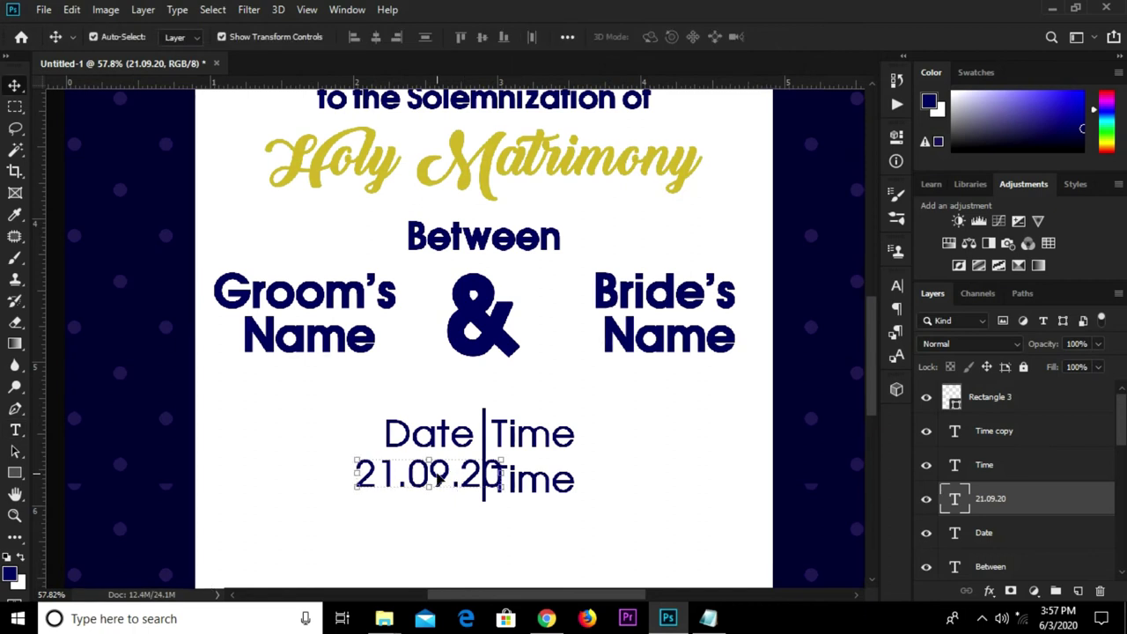
{"action": "left_click_drag", "start_coordinate": [440, 474], "coordinate": [410, 475]}
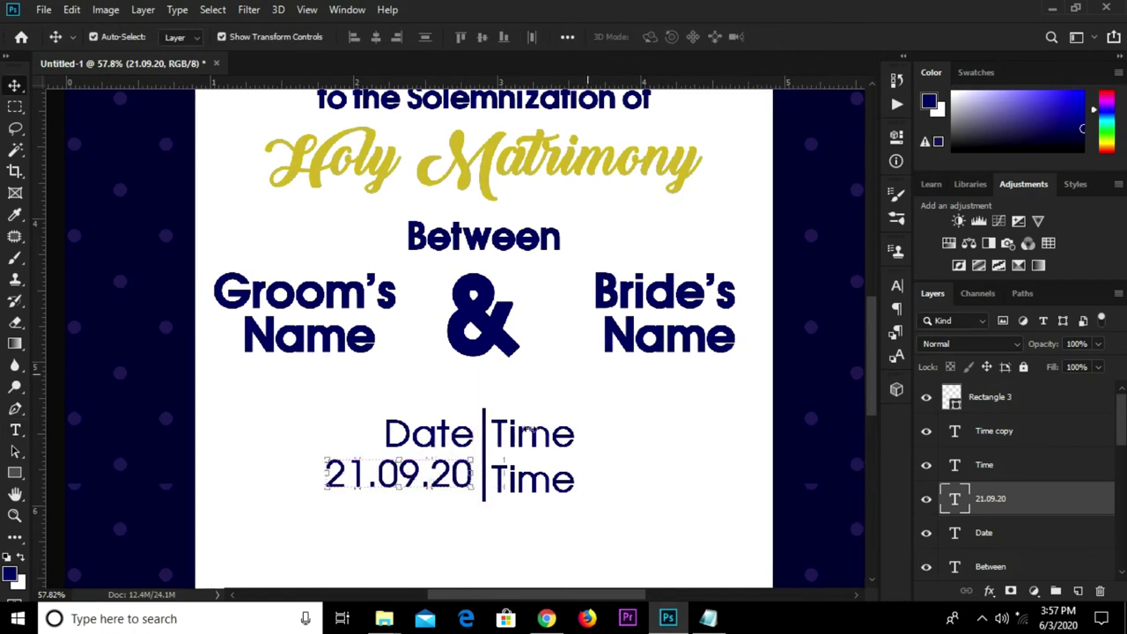
{"action": "left_click", "coordinate": [897, 287]}
{"action": "left_click", "coordinate": [849, 380]}
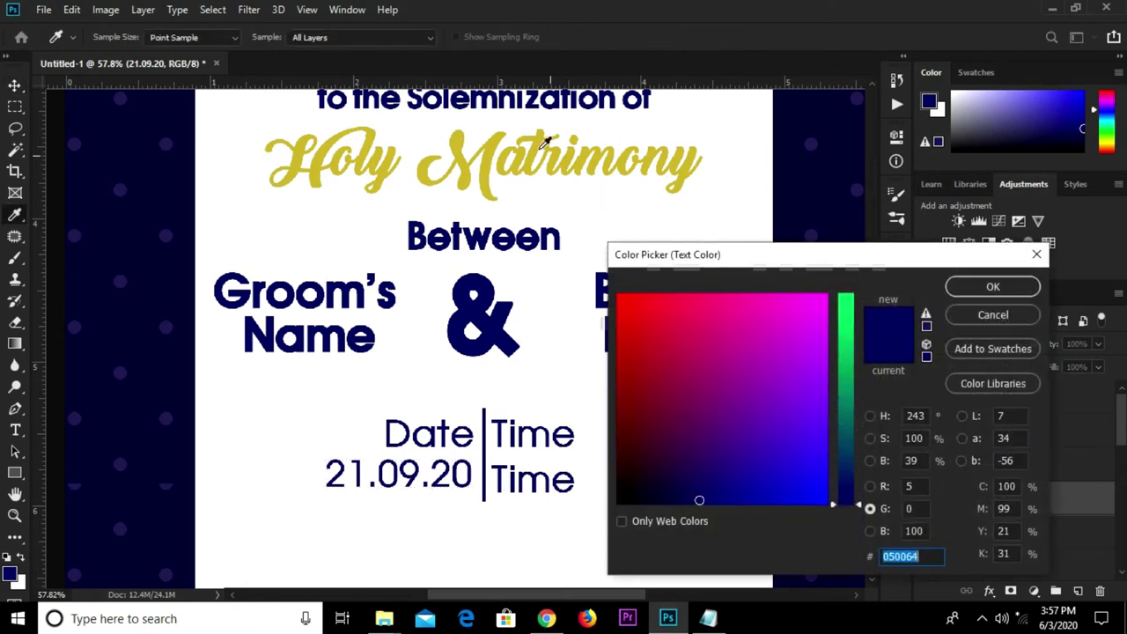
{"action": "left_click", "coordinate": [492, 154]}
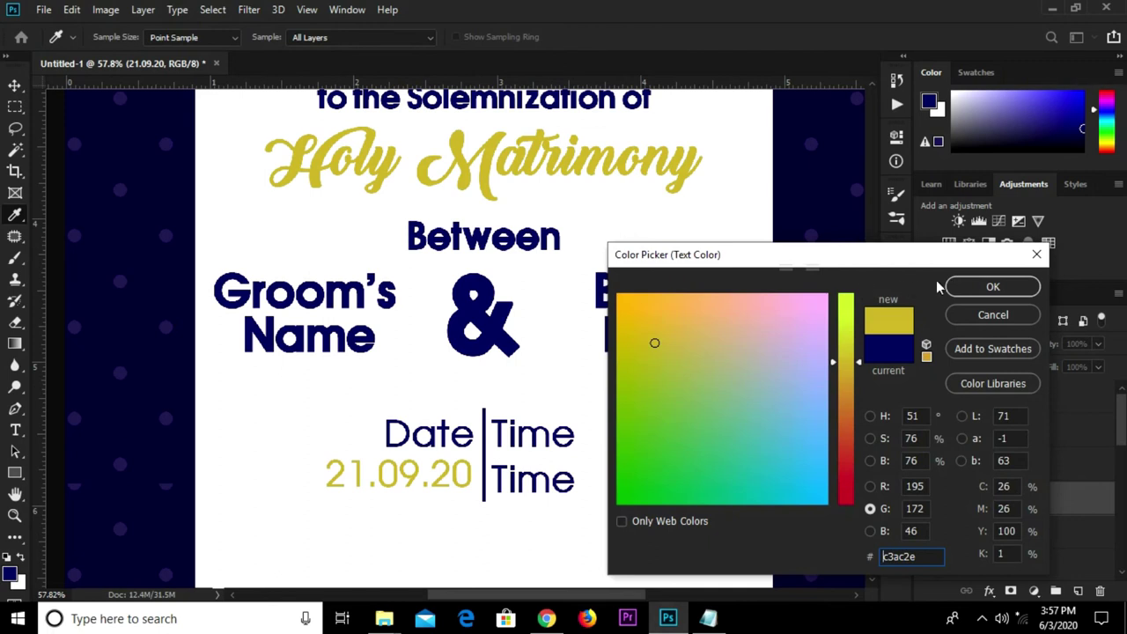
{"action": "left_click", "coordinate": [978, 286]}
{"action": "left_click", "coordinate": [538, 484]}
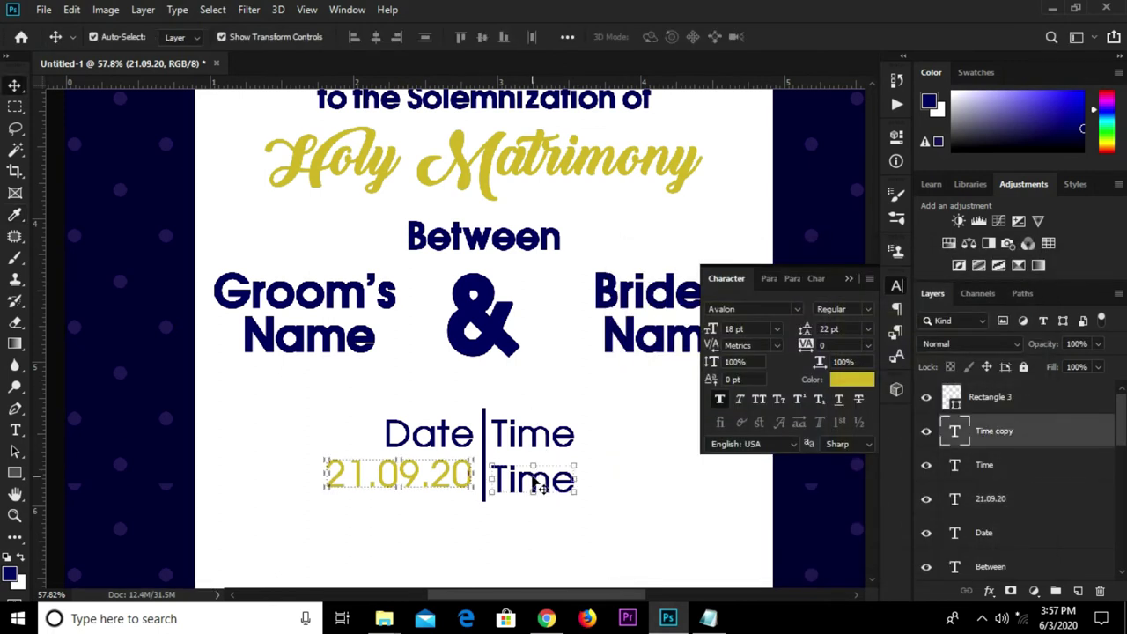
{"action": "key", "text": "t"}
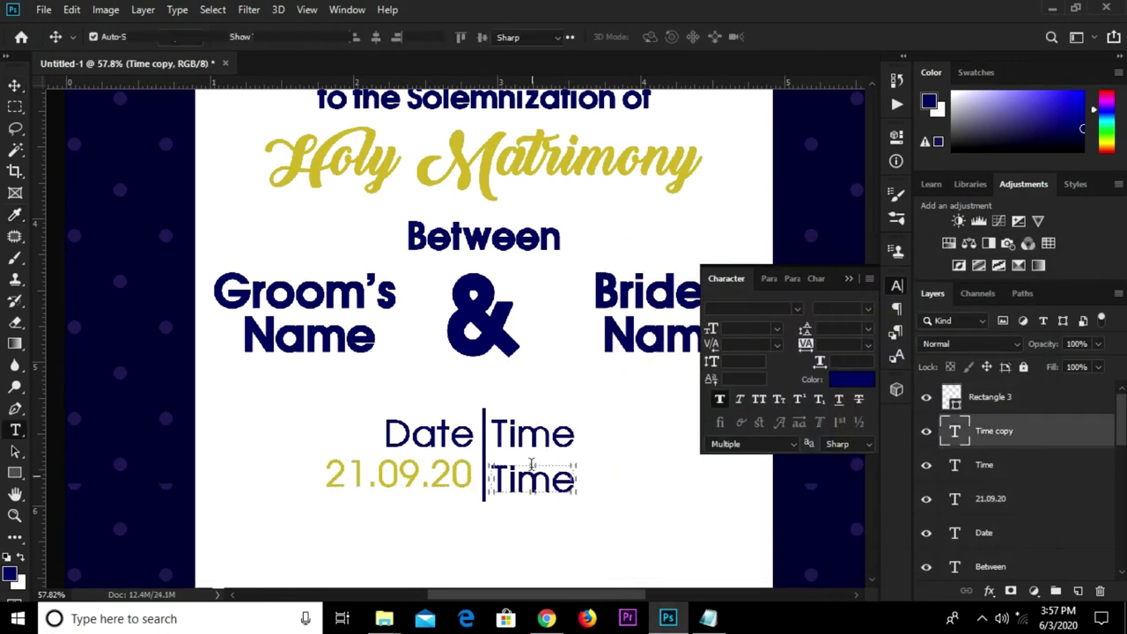
{"action": "left_click_drag", "start_coordinate": [491, 480], "coordinate": [518, 480]}
{"action": "left_click", "coordinate": [518, 480]}
{"action": "left_click", "coordinate": [788, 37]}
{"action": "key", "text": "v"}
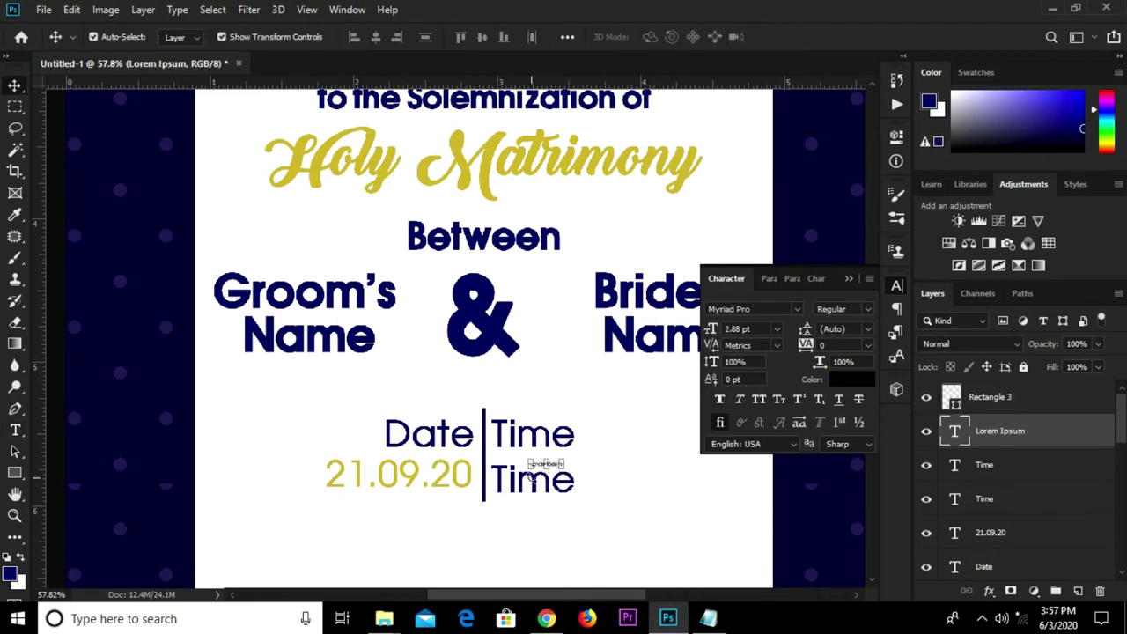
{"action": "key", "text": "Delete"}
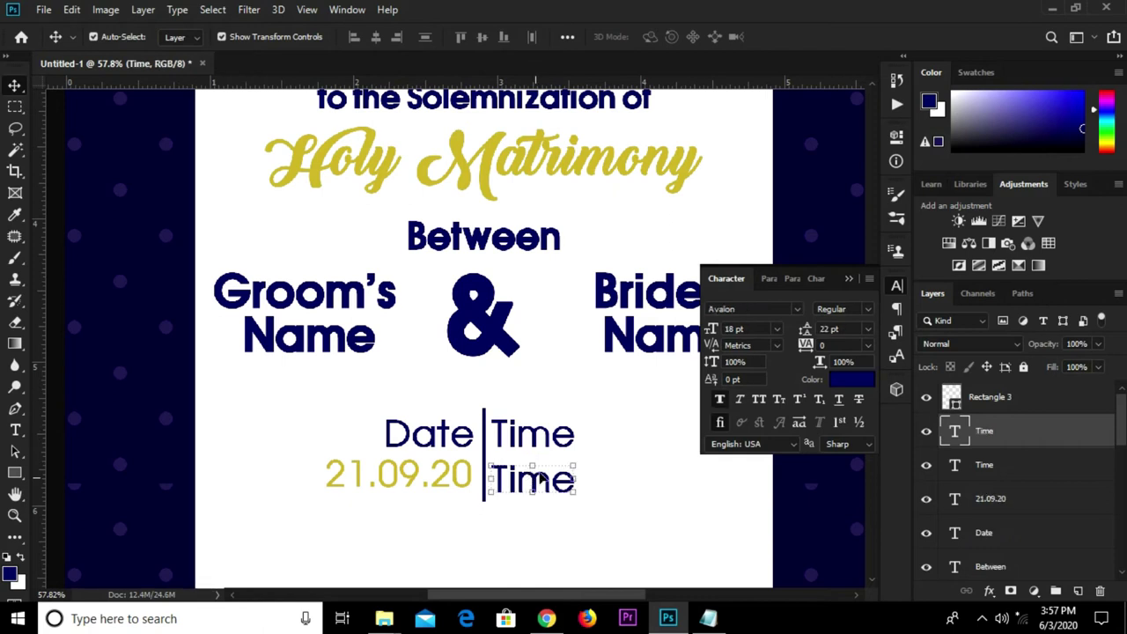
- Level the duplicated "Time" with the gold date, then copy "10:00am" from the Notepad file and return to Photoshop
{"action": "scroll", "coordinate": [537, 479], "scroll_direction": "up", "scroll_amount": 3}
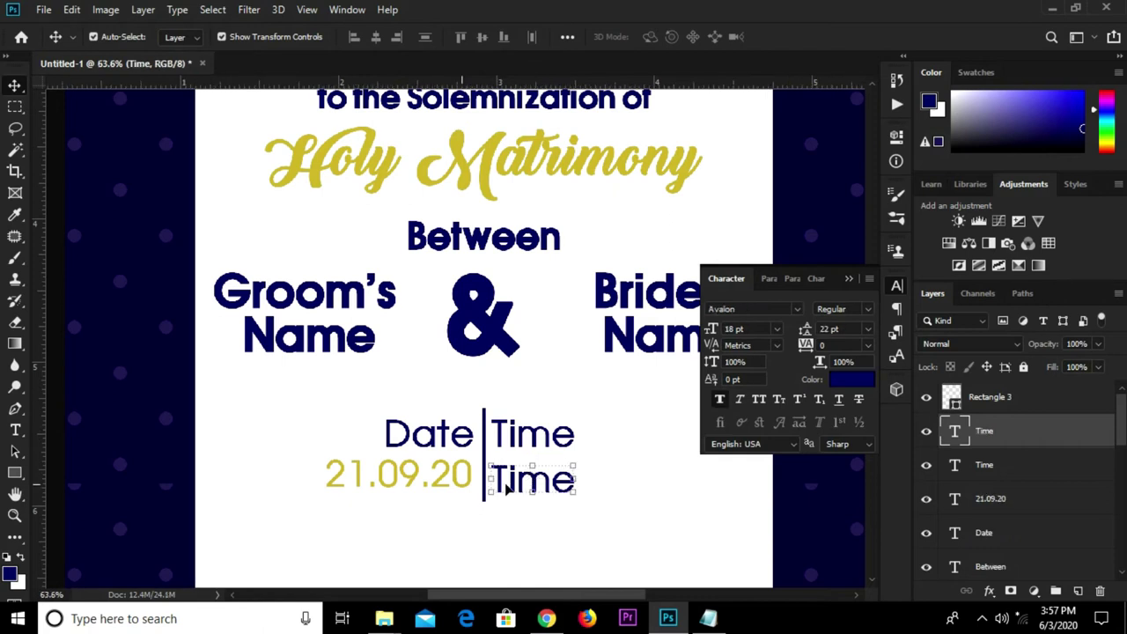
{"action": "left_click_drag", "start_coordinate": [516, 486], "coordinate": [552, 501]}
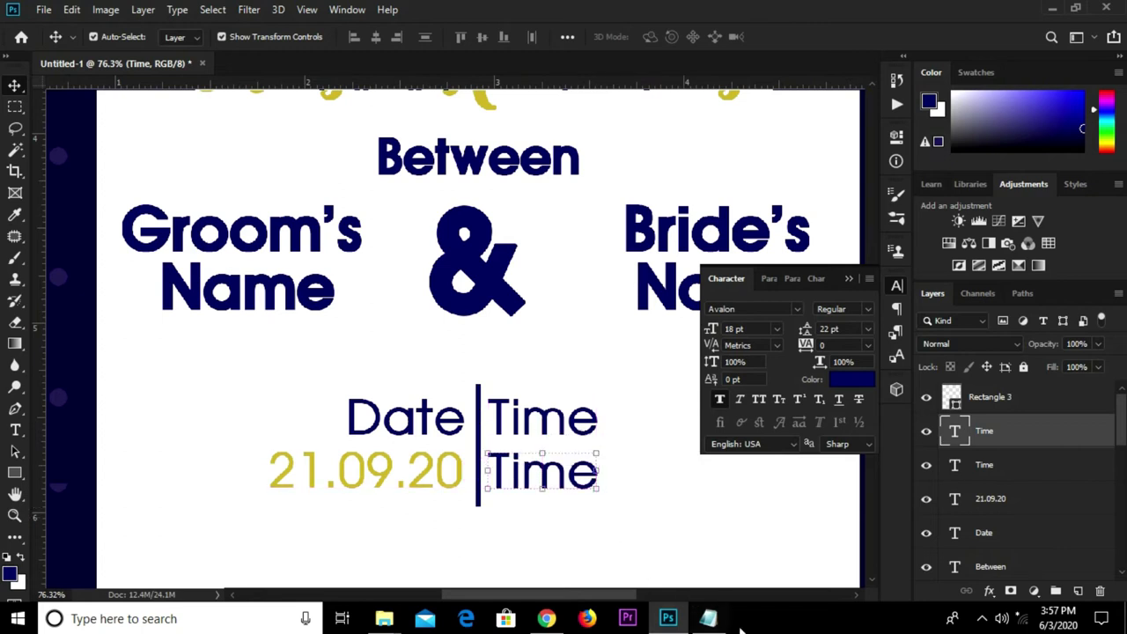
{"action": "left_click", "coordinate": [708, 618]}
{"action": "left_click_drag", "start_coordinate": [304, 382], "coordinate": [253, 385]}
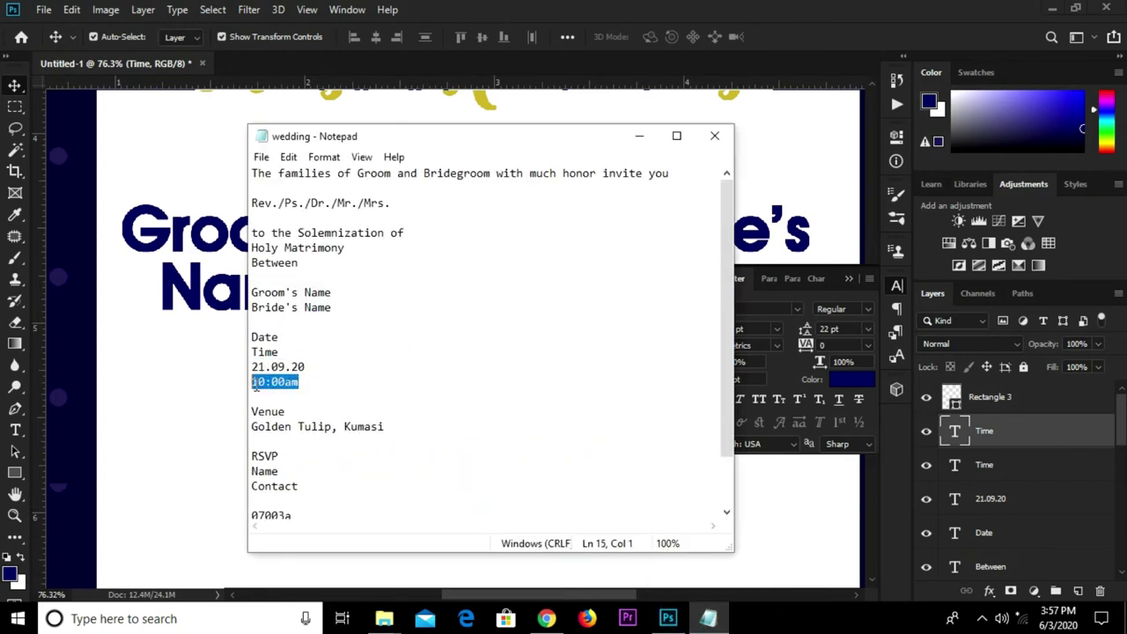
{"action": "right_click", "coordinate": [257, 388]}
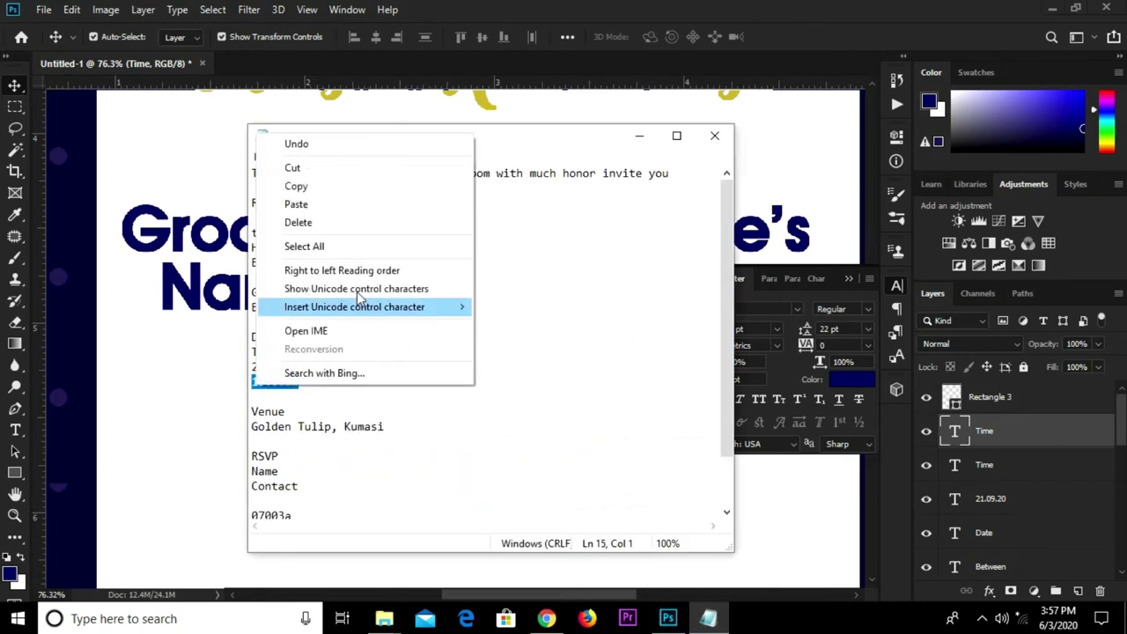
{"action": "left_click", "coordinate": [315, 187]}
{"action": "key", "text": "alt+Tab"}
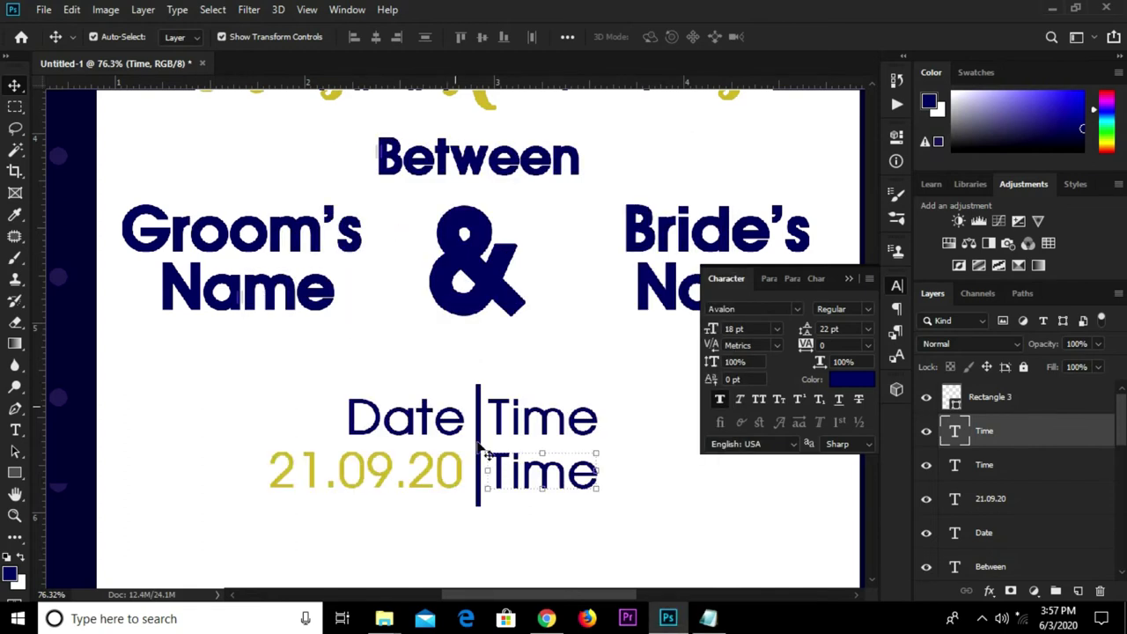
- Replace the duplicated "Time" text with the copied "10:00am"
{"action": "key", "text": "t"}
{"action": "double_click", "coordinate": [516, 475]}
{"action": "key", "text": "ctrl+v"}
{"action": "left_click", "coordinate": [788, 37]}
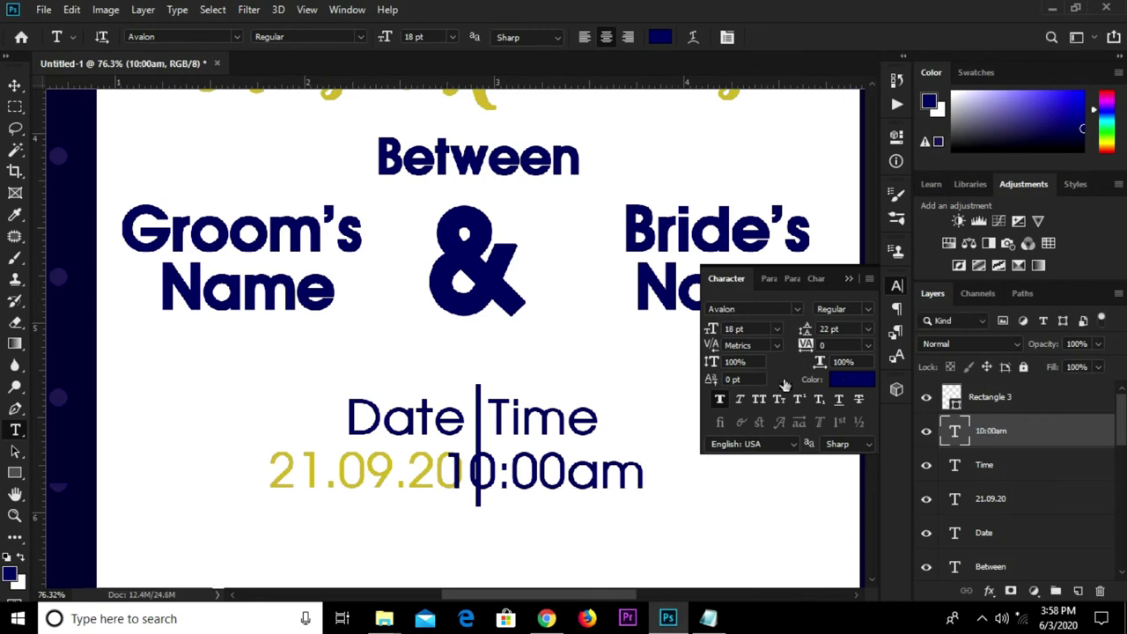
- Color "10:00am" gold c3ac2e, sampled from "Holy Matrimony", move it beside the divider under "Time", and deselect it
{"action": "scroll", "coordinate": [600, 322], "scroll_direction": "down", "scroll_amount": 1}
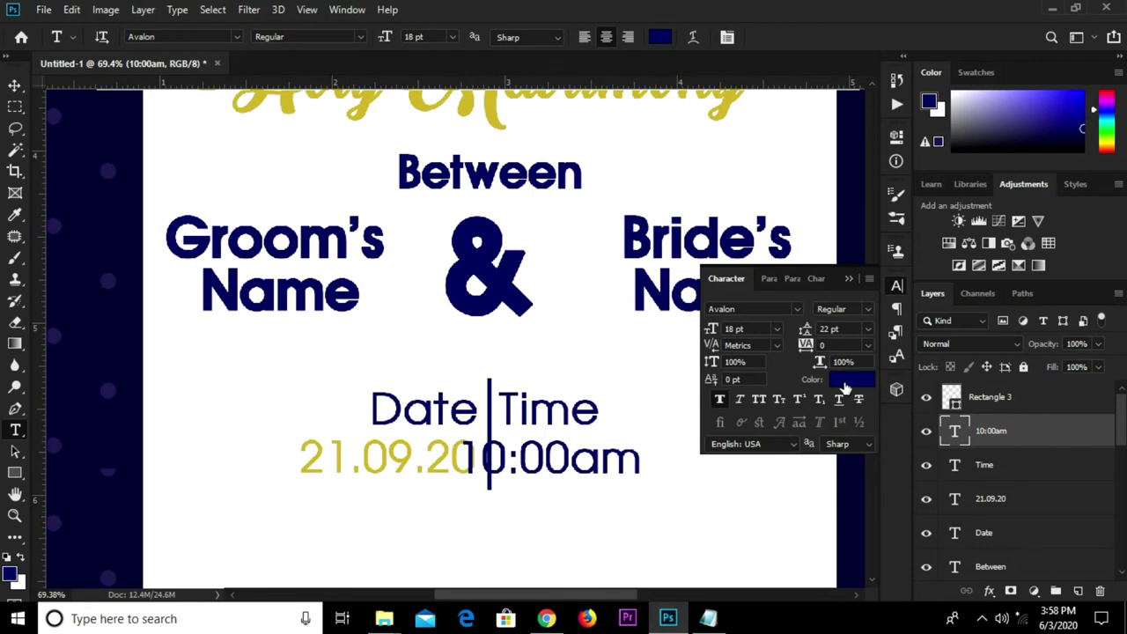
{"action": "left_click", "coordinate": [844, 380]}
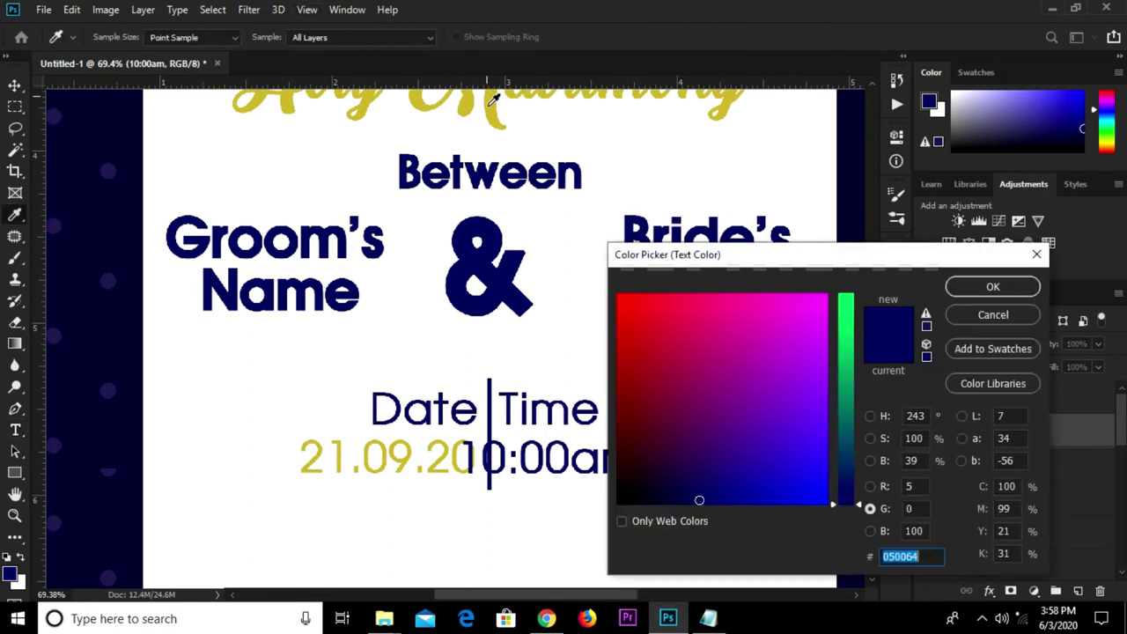
{"action": "left_click", "coordinate": [497, 104]}
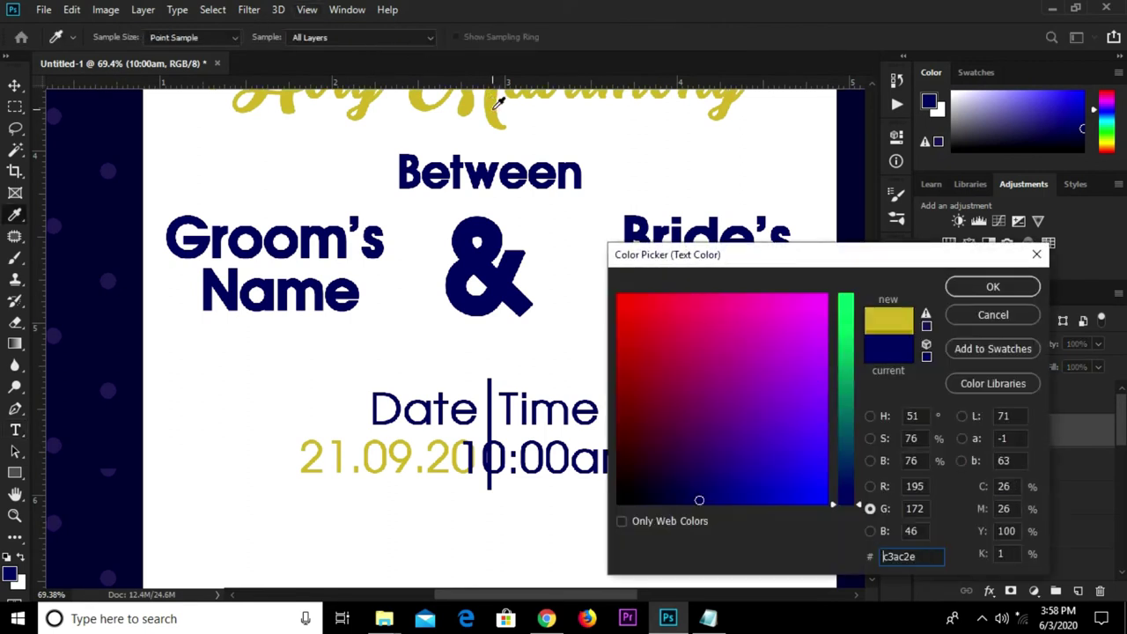
{"action": "left_click", "coordinate": [977, 291]}
{"action": "key", "text": "v"}
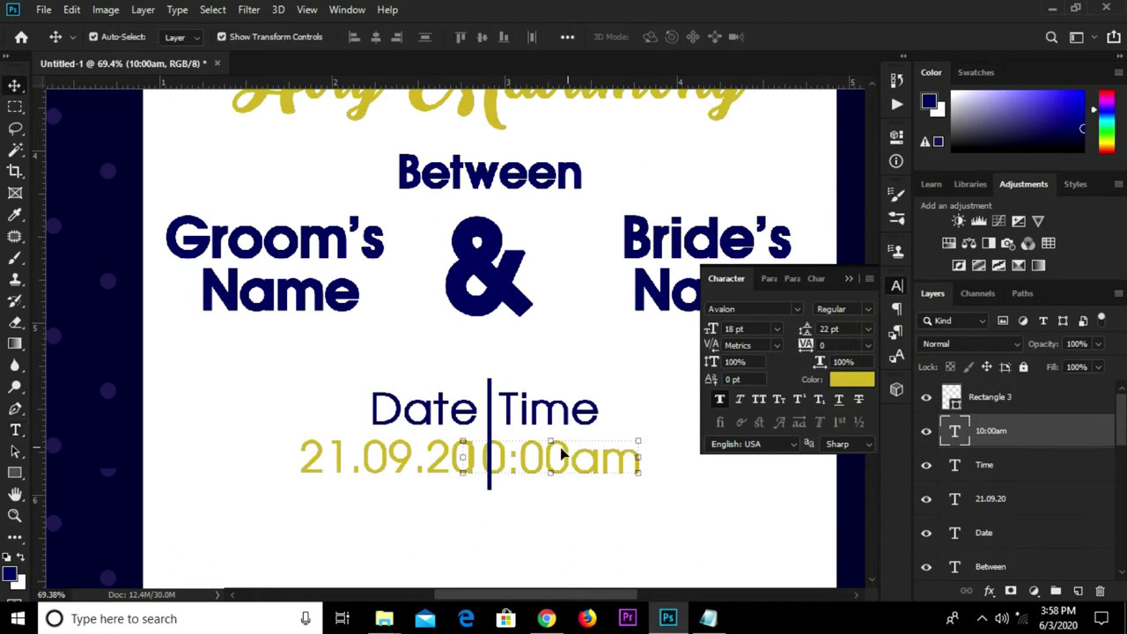
{"action": "left_click_drag", "start_coordinate": [540, 458], "coordinate": [581, 455]}
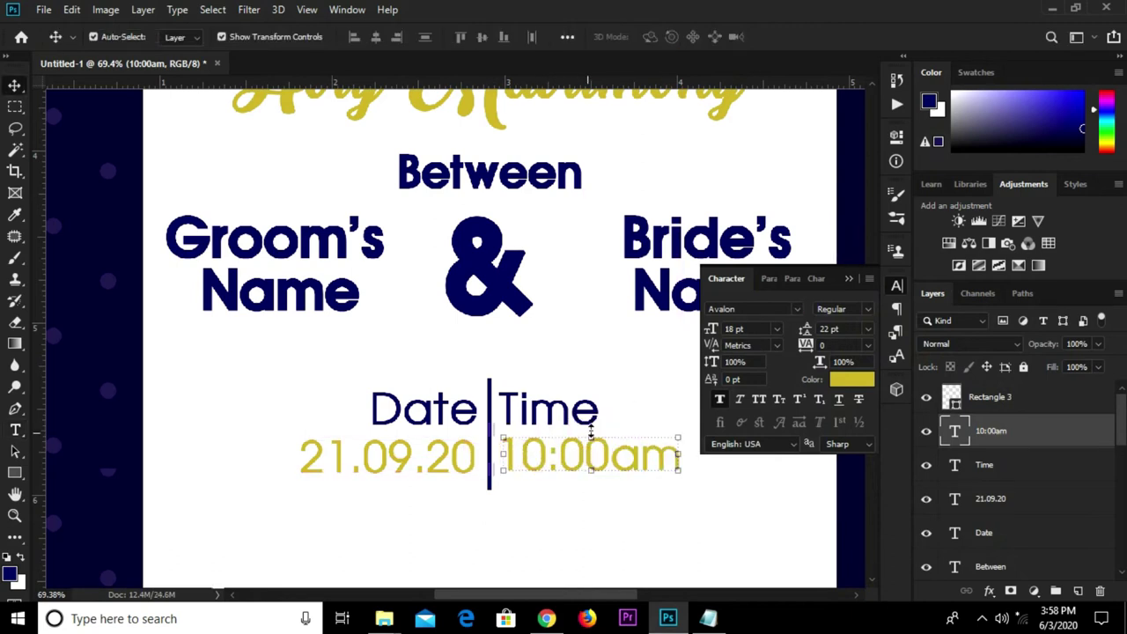
{"action": "left_click", "coordinate": [848, 279]}
{"action": "scroll", "coordinate": [596, 322], "scroll_direction": "down", "scroll_amount": 5}
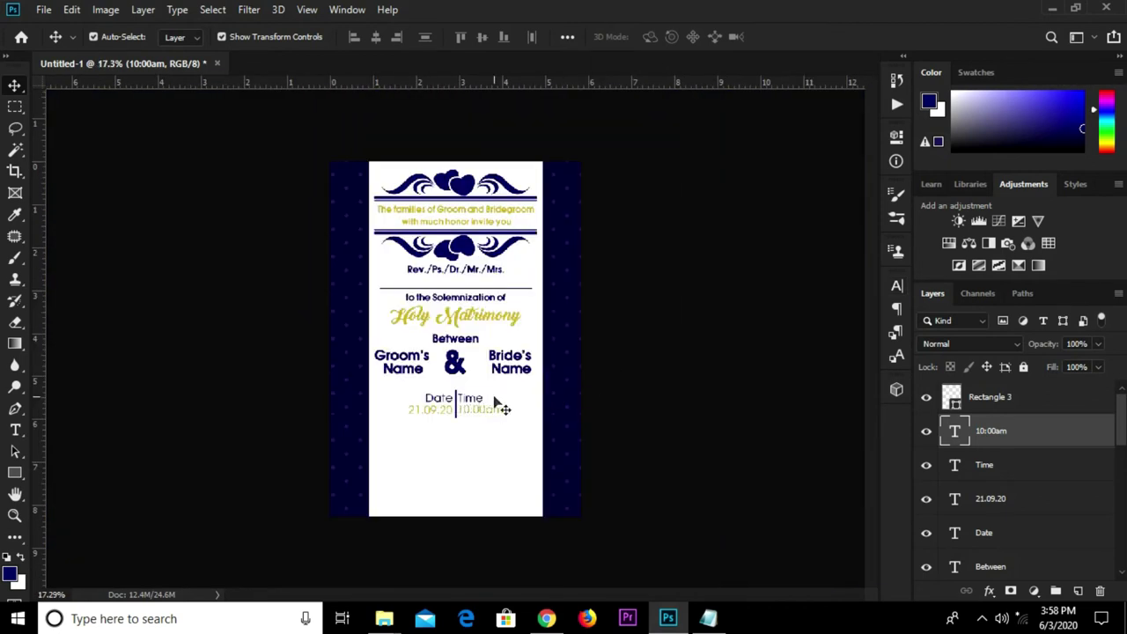
{"action": "left_click", "coordinate": [555, 395]}
{"action": "scroll", "coordinate": [617, 397], "scroll_direction": "up", "scroll_amount": 3}
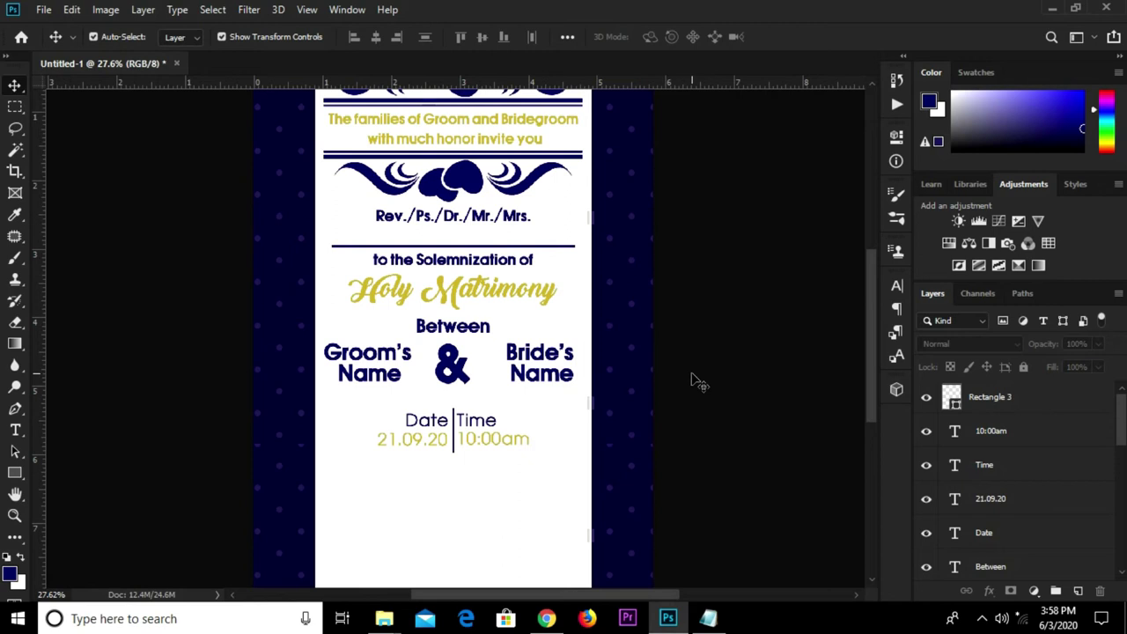
- Copy the lines "Venue" and "Golden Tulip, Kumasi" from the wedding Notepad file and return to Photoshop
{"action": "left_click", "coordinate": [712, 619]}
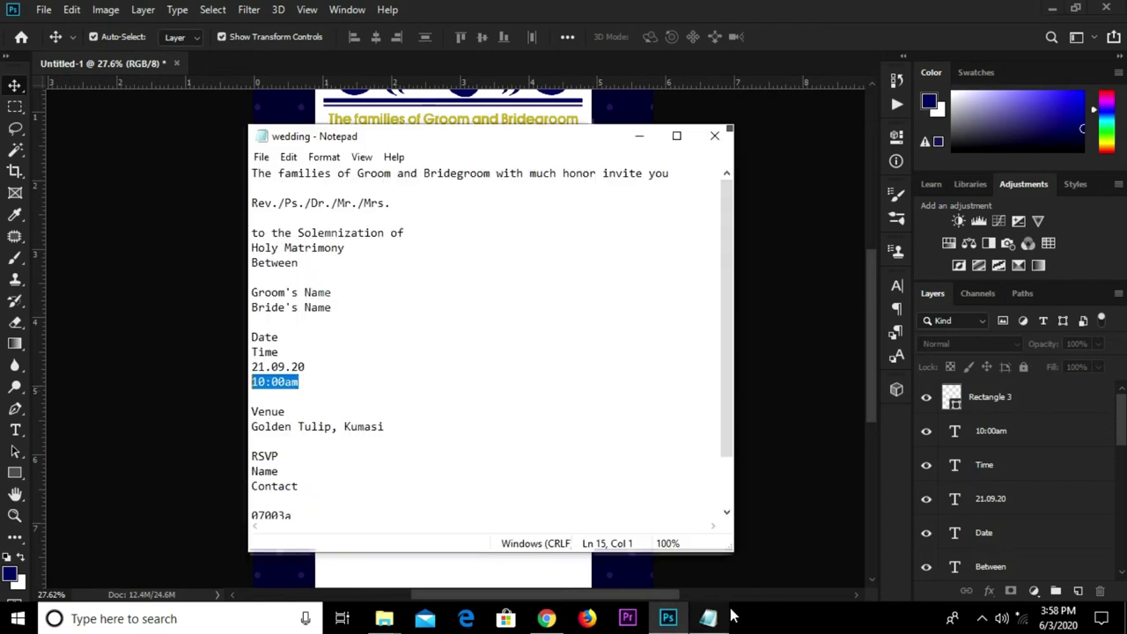
{"action": "left_click_drag", "start_coordinate": [393, 430], "coordinate": [234, 408]}
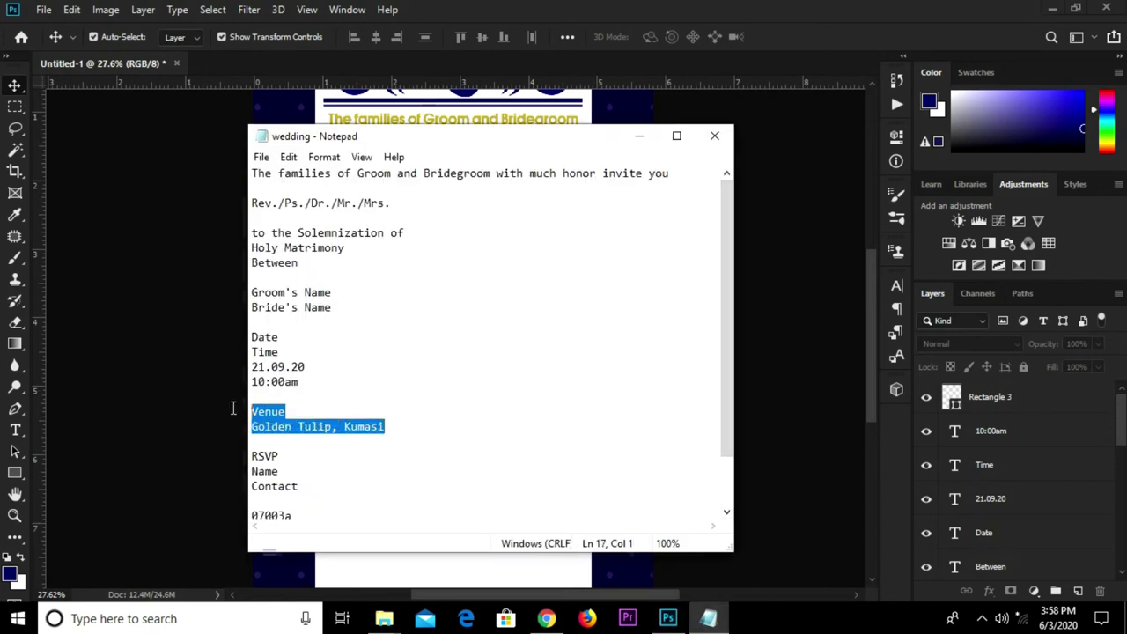
{"action": "right_click", "coordinate": [291, 423]}
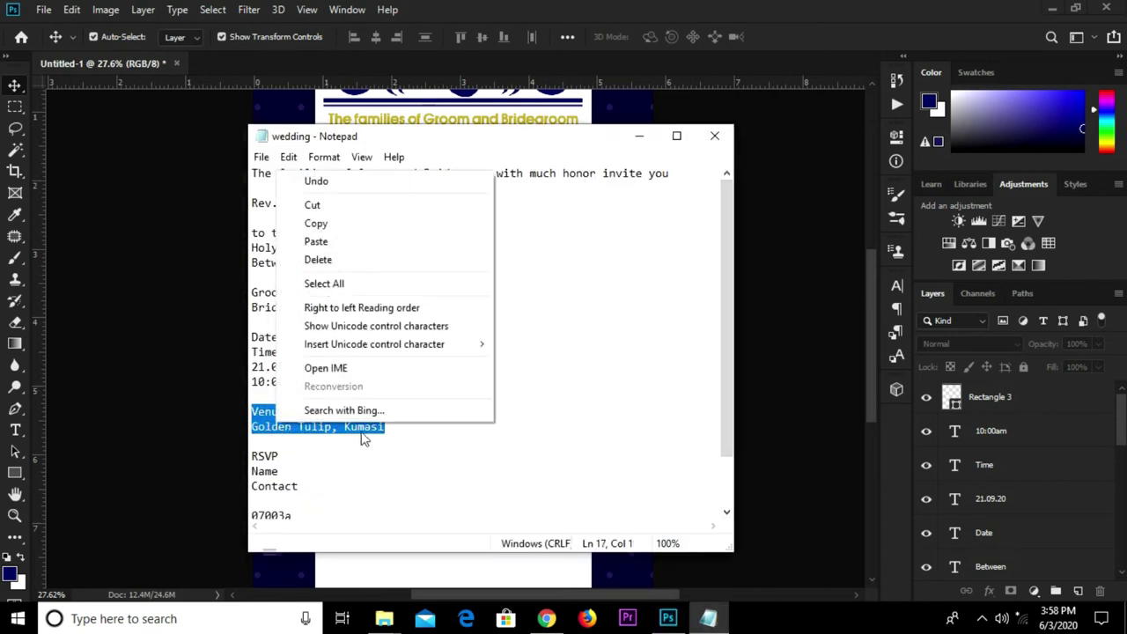
{"action": "left_click", "coordinate": [360, 235]}
{"action": "left_click", "coordinate": [639, 139]}
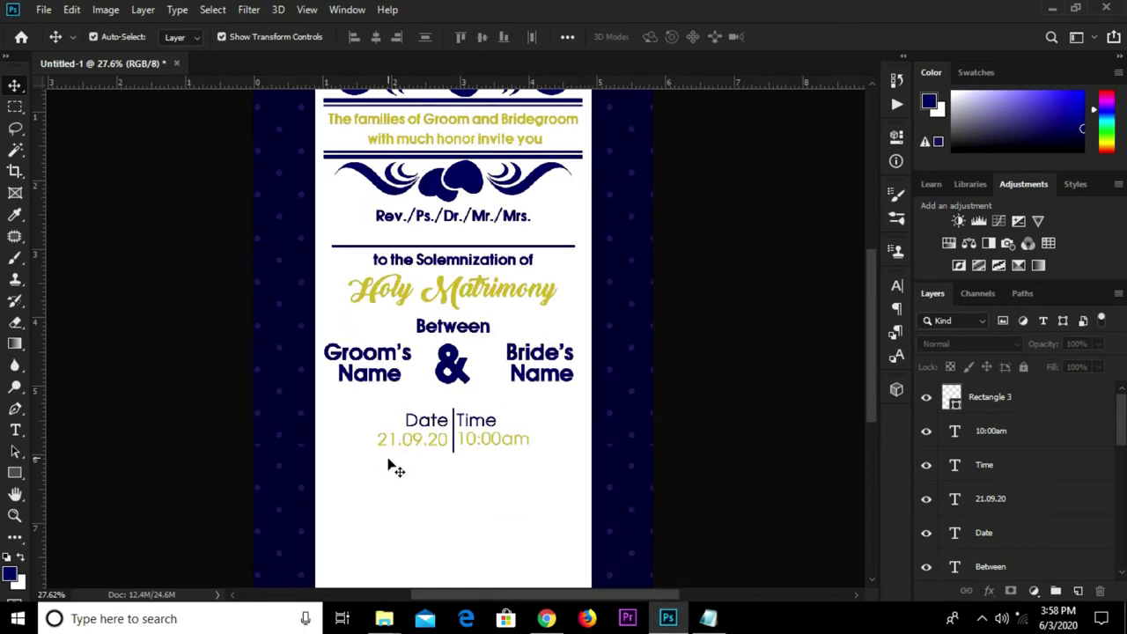
- Add a new text layer below the date and time containing the copied "Venue" and "Golden Tulip, Kumasi" lines
{"action": "key", "text": "t"}
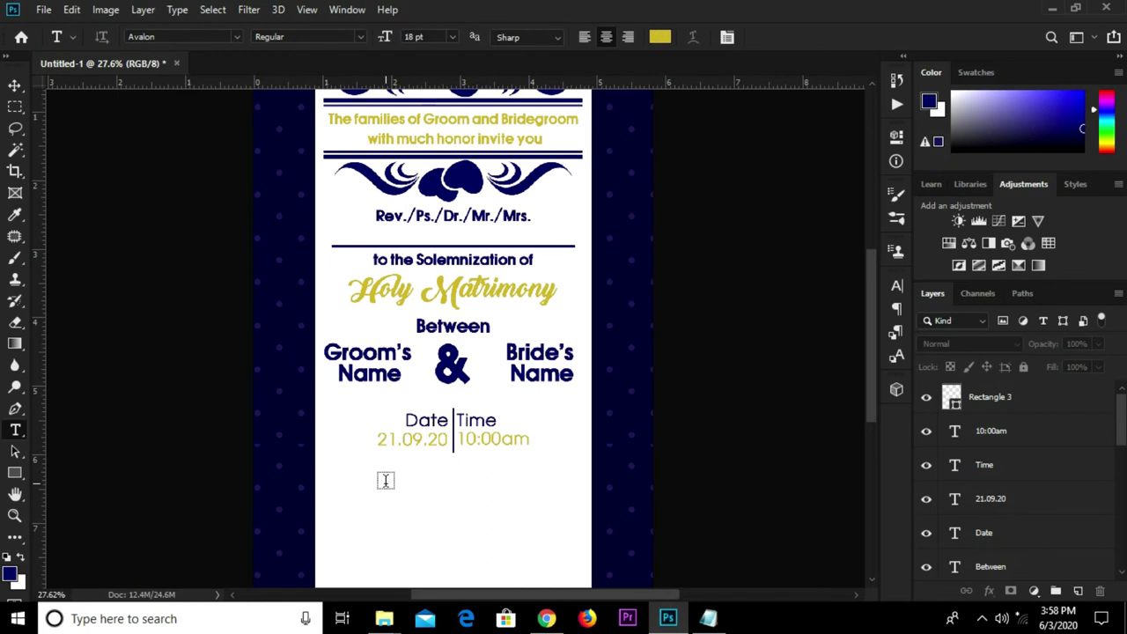
{"action": "left_click", "coordinate": [385, 480]}
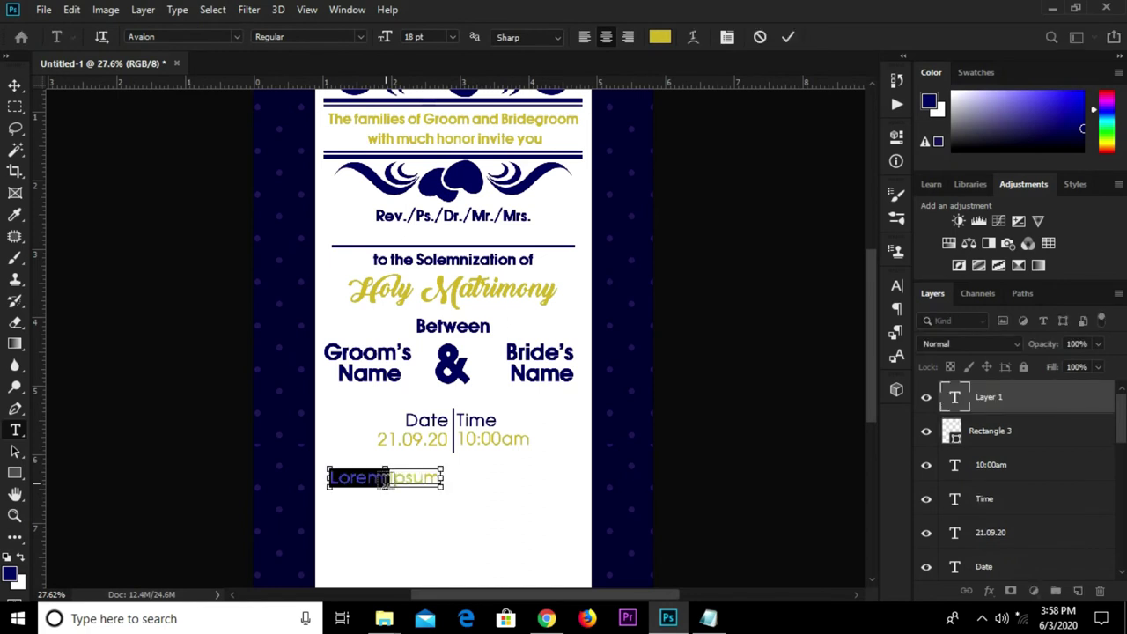
{"action": "key", "text": "ctrl+v"}
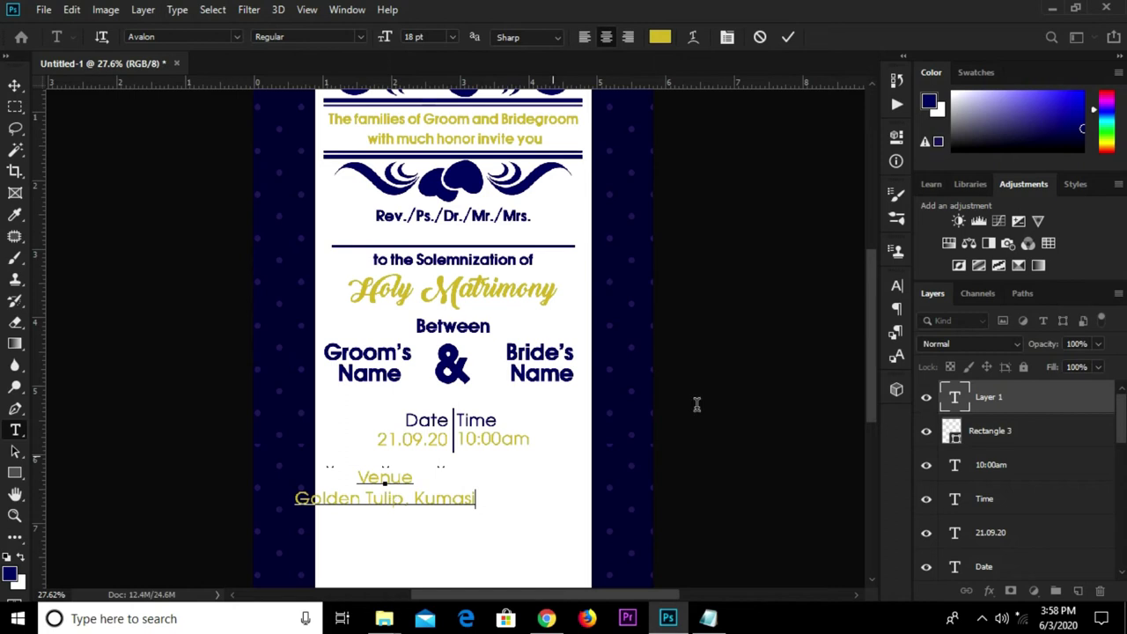
{"action": "left_click", "coordinate": [794, 40]}
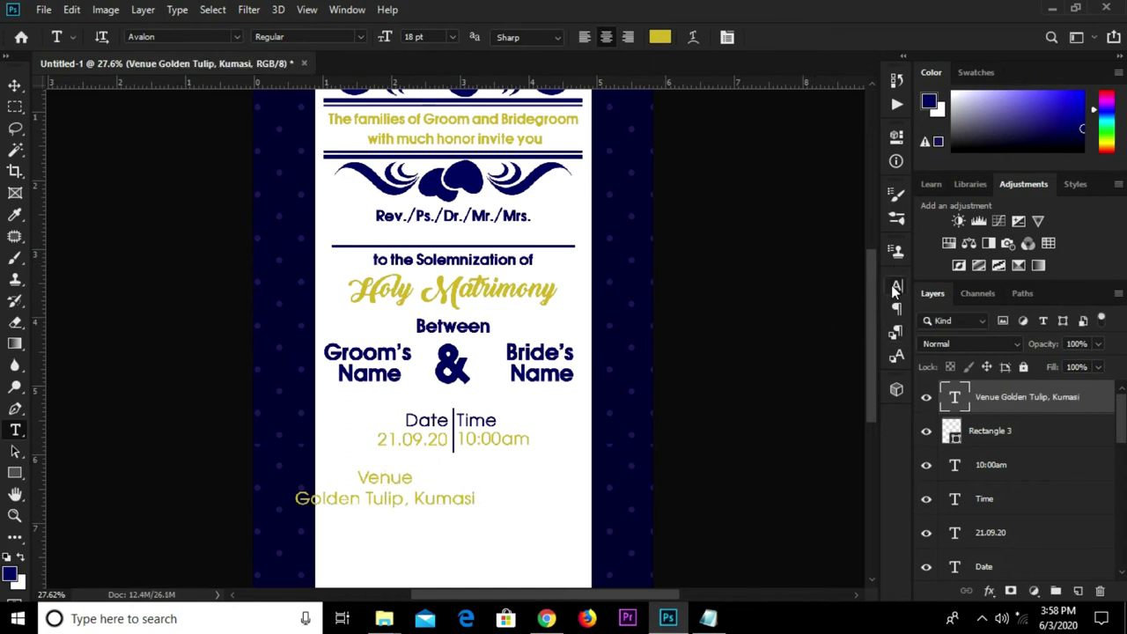
- Move the venue text under the date and time divider and center it horizontally on the canvas
{"action": "key", "text": "v"}
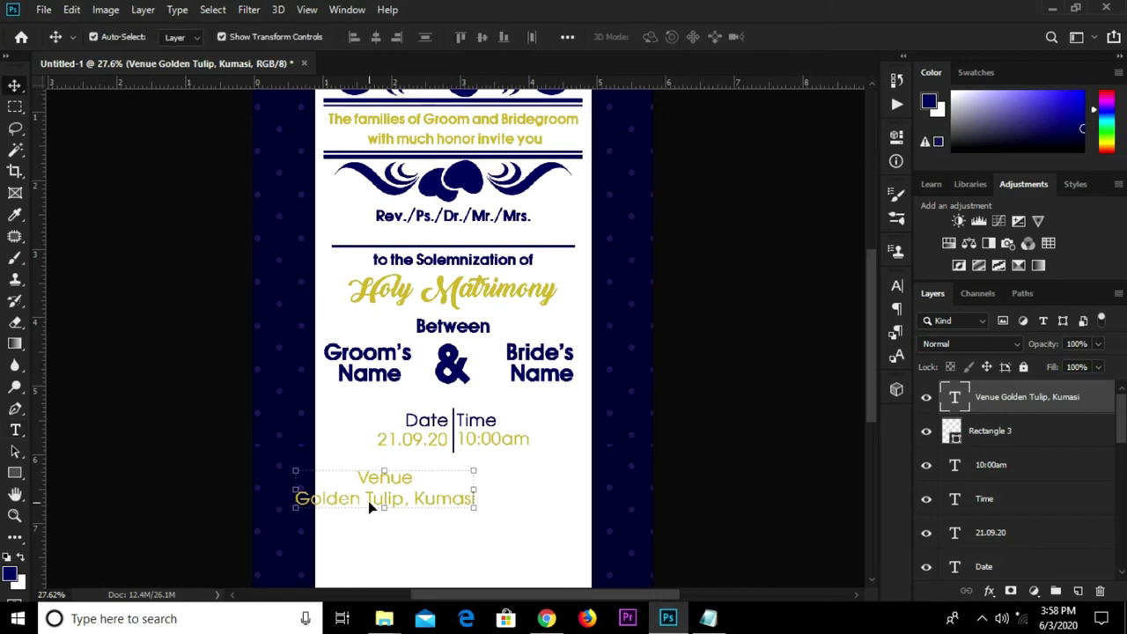
{"action": "key", "text": "ctrl+t"}
{"action": "mouse_move", "coordinate": [453, 503]}
{"action": "left_mouse_down"}
{"action": "mouse_move", "coordinate": [428, 476]}
{"action": "mouse_move", "coordinate": [402, 499]}
{"action": "mouse_move", "coordinate": [443, 496]}
{"action": "left_mouse_up"}
{"action": "key", "text": "Return"}
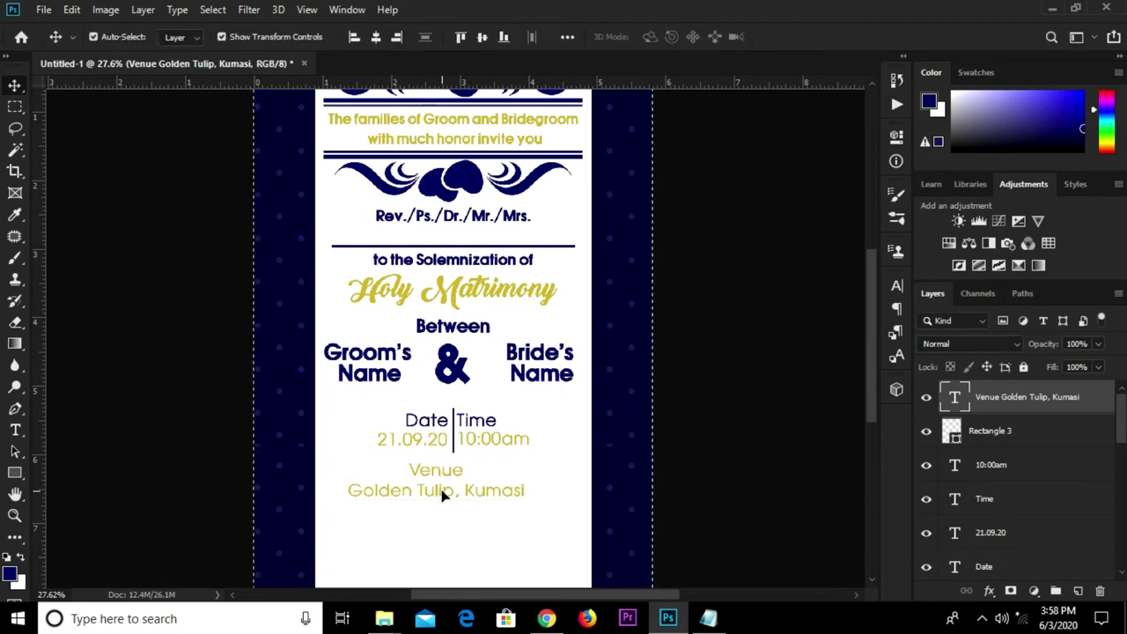
{"action": "left_click", "coordinate": [376, 36]}
{"action": "left_click", "coordinate": [93, 36]}
- Color the word "Venue" navy 050064, sampled from the heart ornament
{"action": "scroll", "coordinate": [445, 490], "scroll_direction": "up", "scroll_amount": 3}
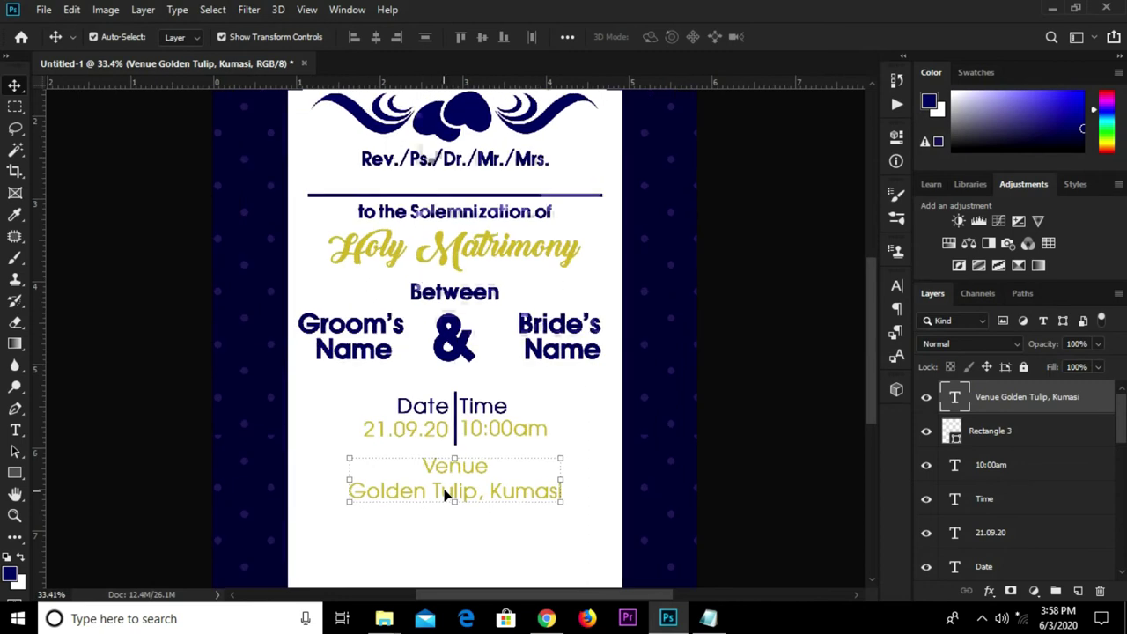
{"action": "key", "text": "t"}
{"action": "left_click_drag", "start_coordinate": [423, 465], "coordinate": [484, 467]}
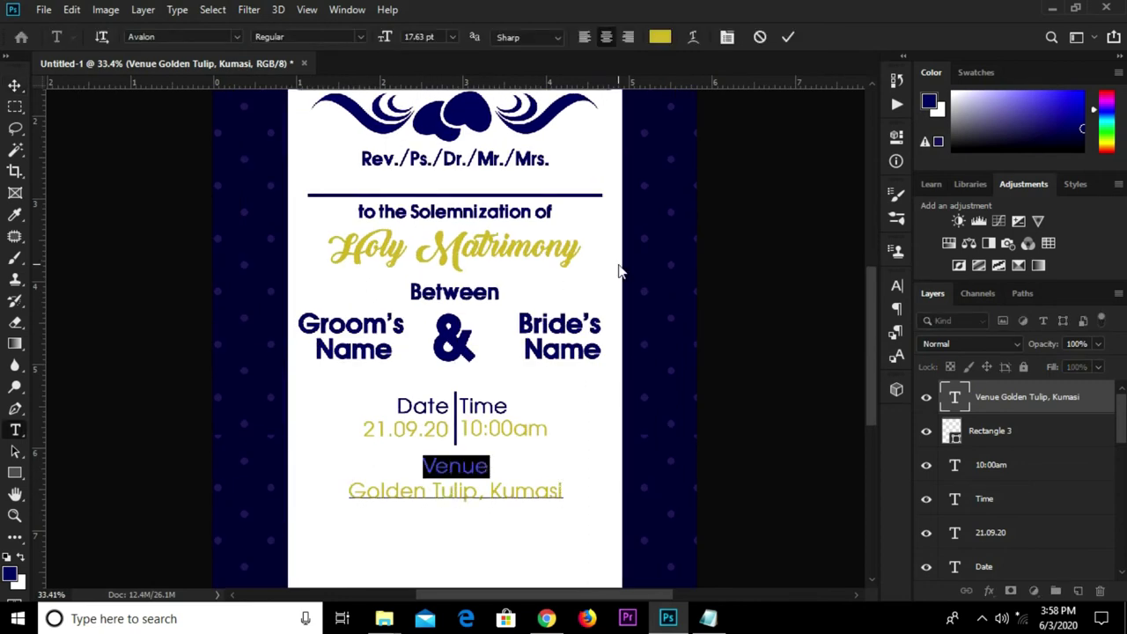
{"action": "left_click", "coordinate": [660, 36]}
{"action": "left_click", "coordinate": [476, 106]}
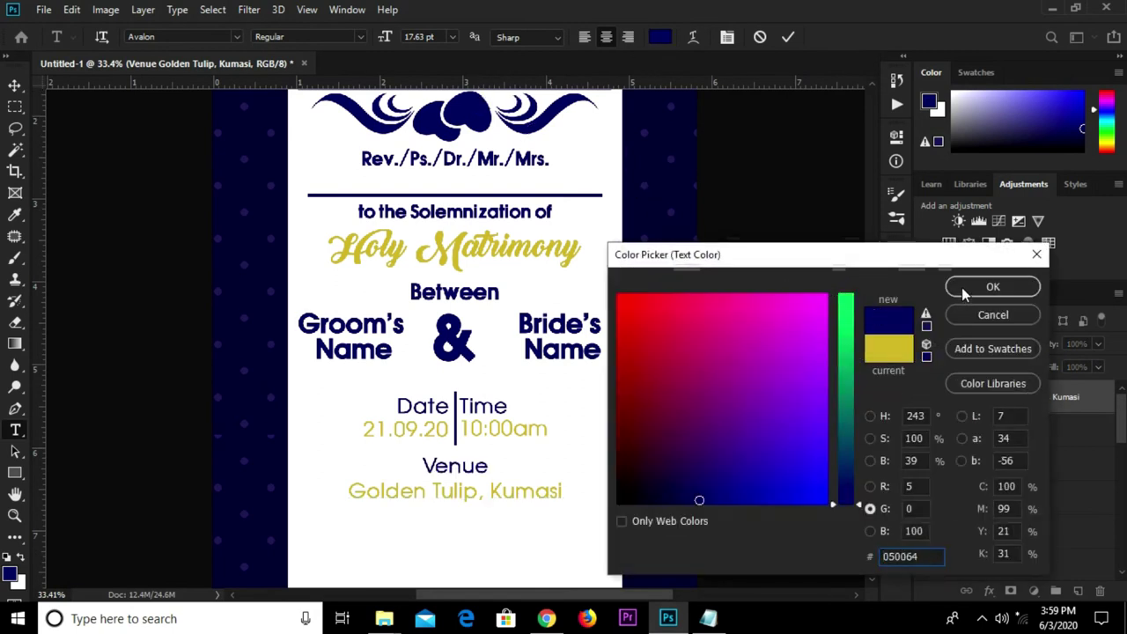
{"action": "left_click", "coordinate": [965, 293]}
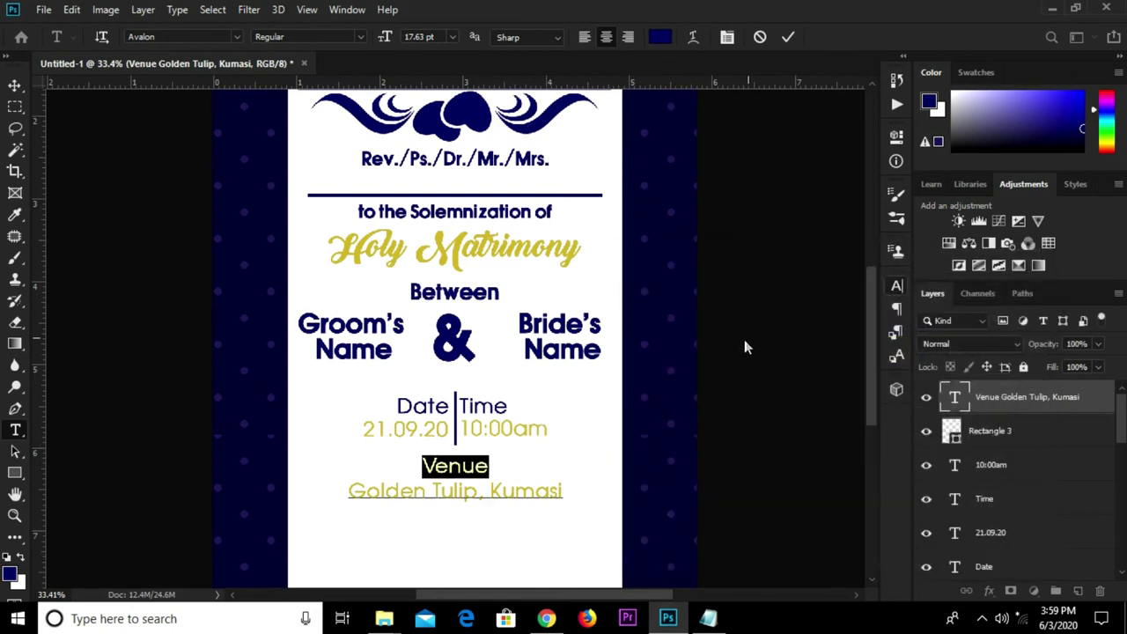
- Set the word "Venue" to the AuxinDemiBold font at 19 pt and commit the text edit
{"action": "left_click", "coordinate": [895, 288]}
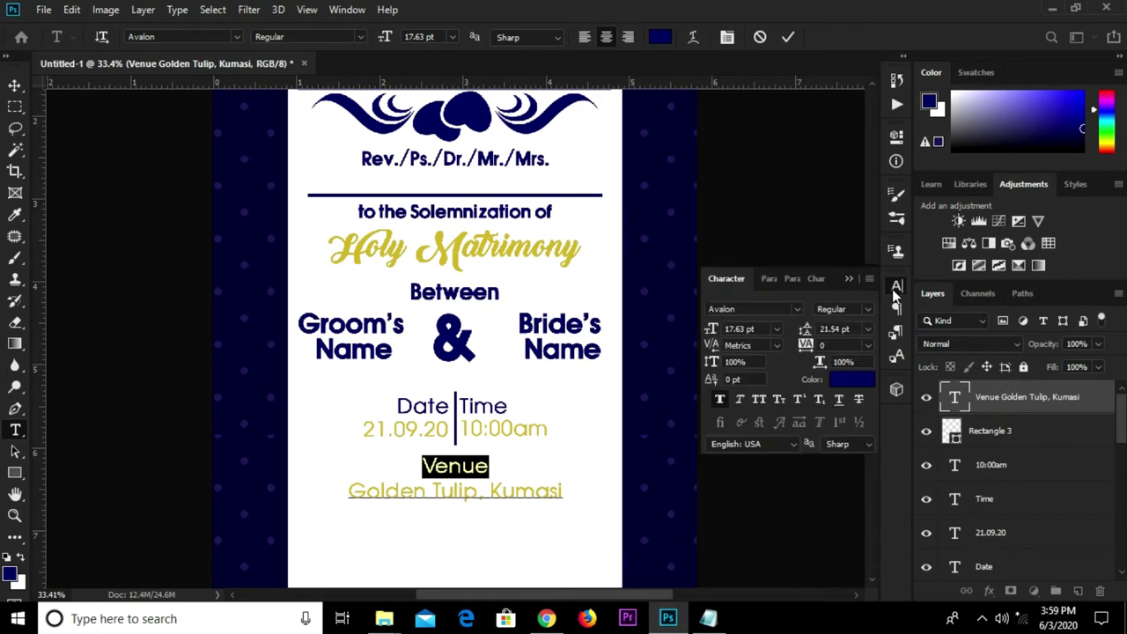
{"action": "left_click", "coordinate": [768, 310]}
{"action": "type", "text": "aux"}
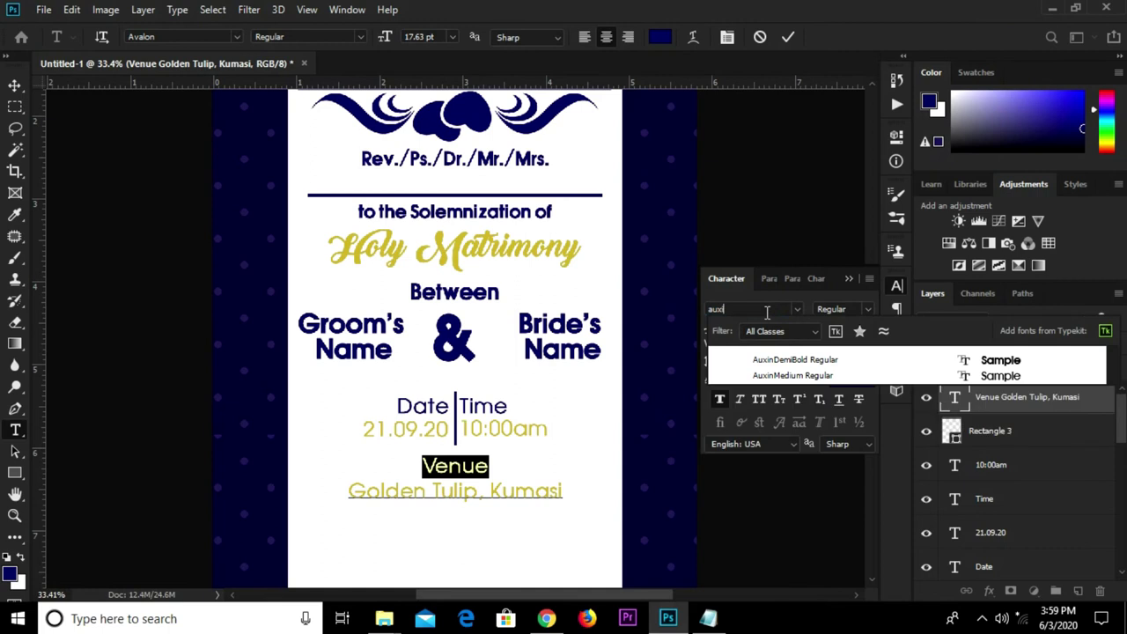
{"action": "left_click", "coordinate": [783, 359]}
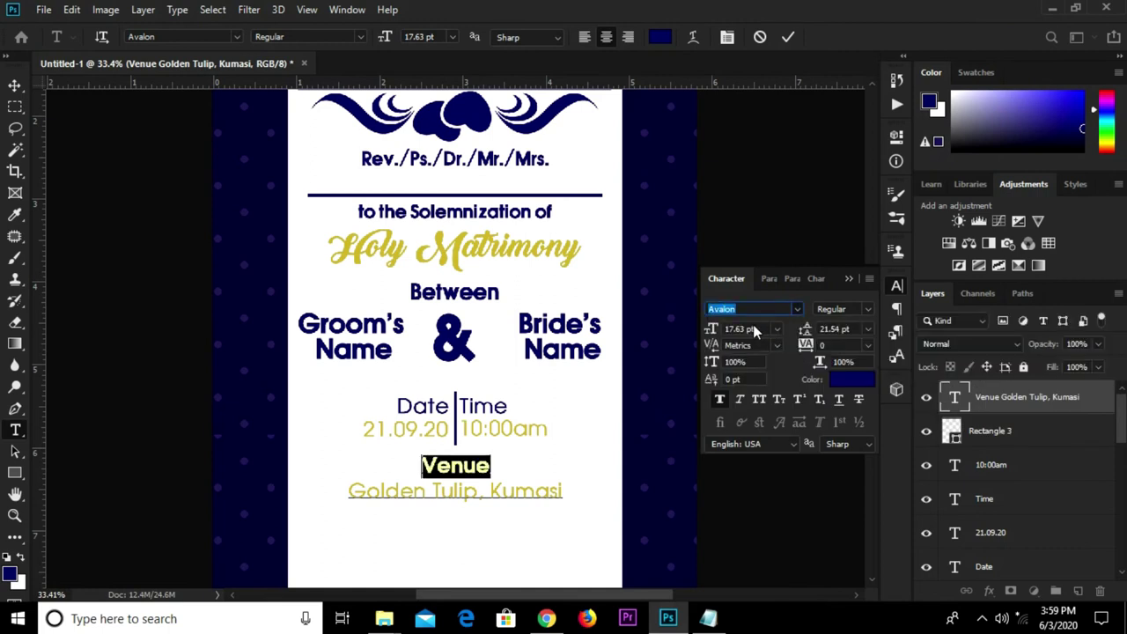
{"action": "left_click", "coordinate": [752, 329]}
{"action": "type", "text": "1"}
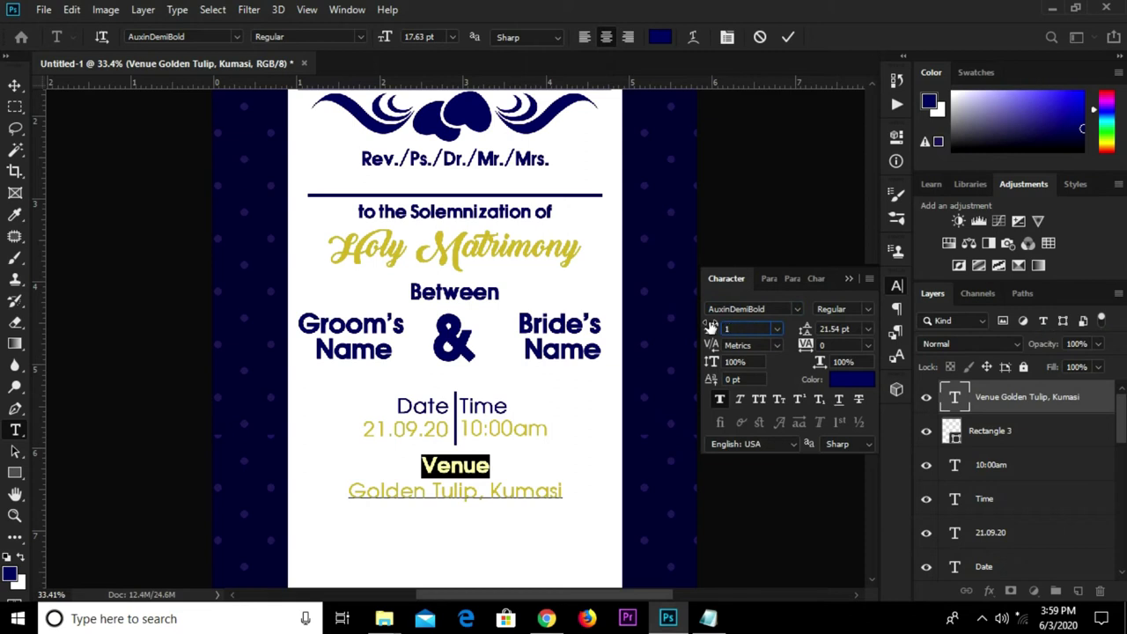
{"action": "type", "text": "5"}
{"action": "key", "text": "Return"}
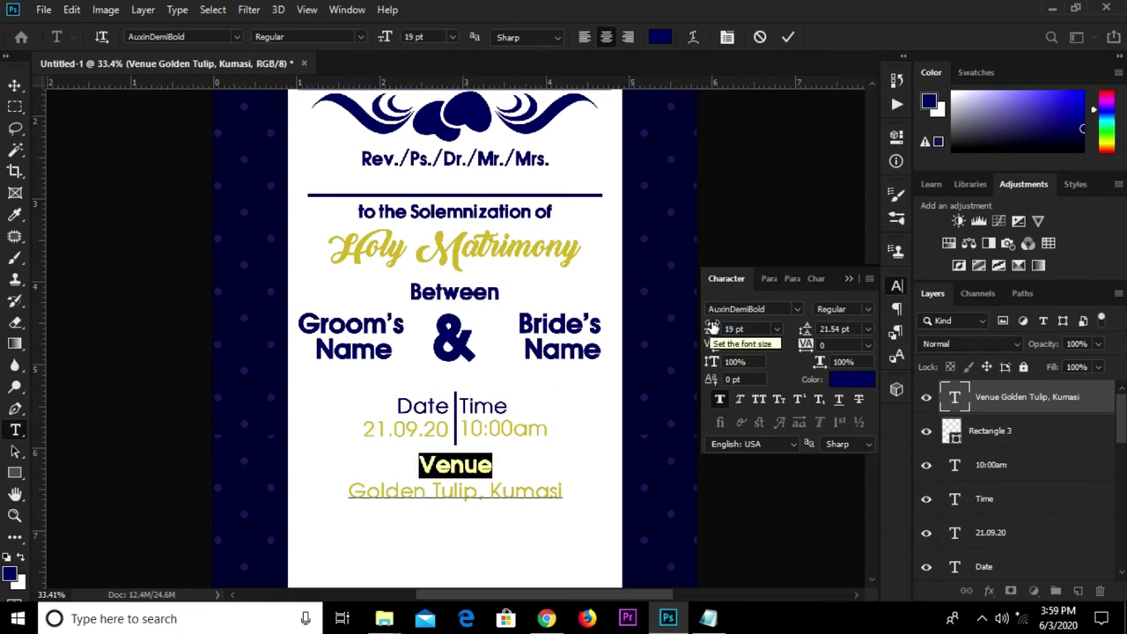
{"action": "left_click", "coordinate": [849, 279]}
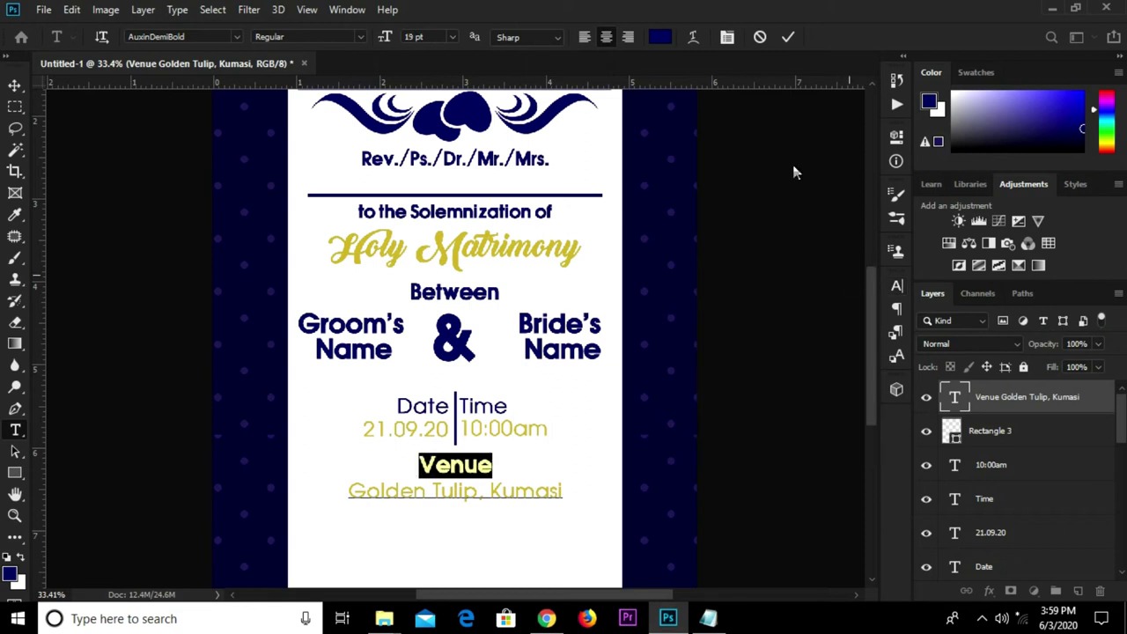
{"action": "left_click", "coordinate": [788, 39]}
- Move the venue text slightly down to widen its gap below the date and time
{"action": "key", "text": "v"}
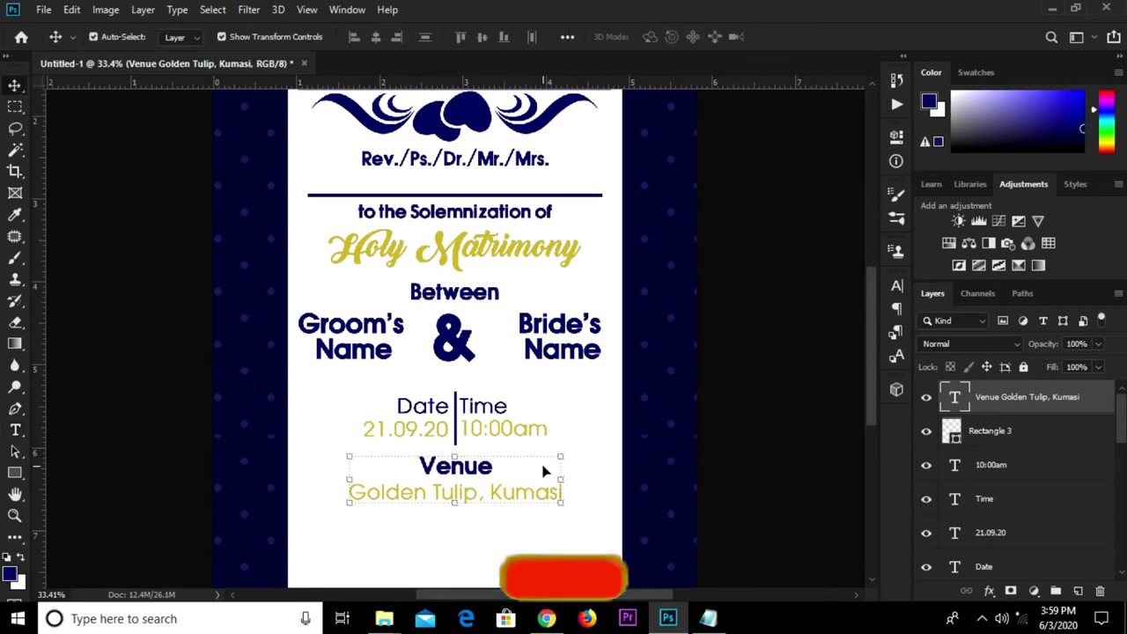
{"action": "left_click", "coordinate": [730, 402]}
{"action": "scroll", "coordinate": [692, 421], "scroll_direction": "down", "scroll_amount": 1}
{"action": "scroll", "coordinate": [691, 421], "scroll_direction": "down", "scroll_amount": 1}
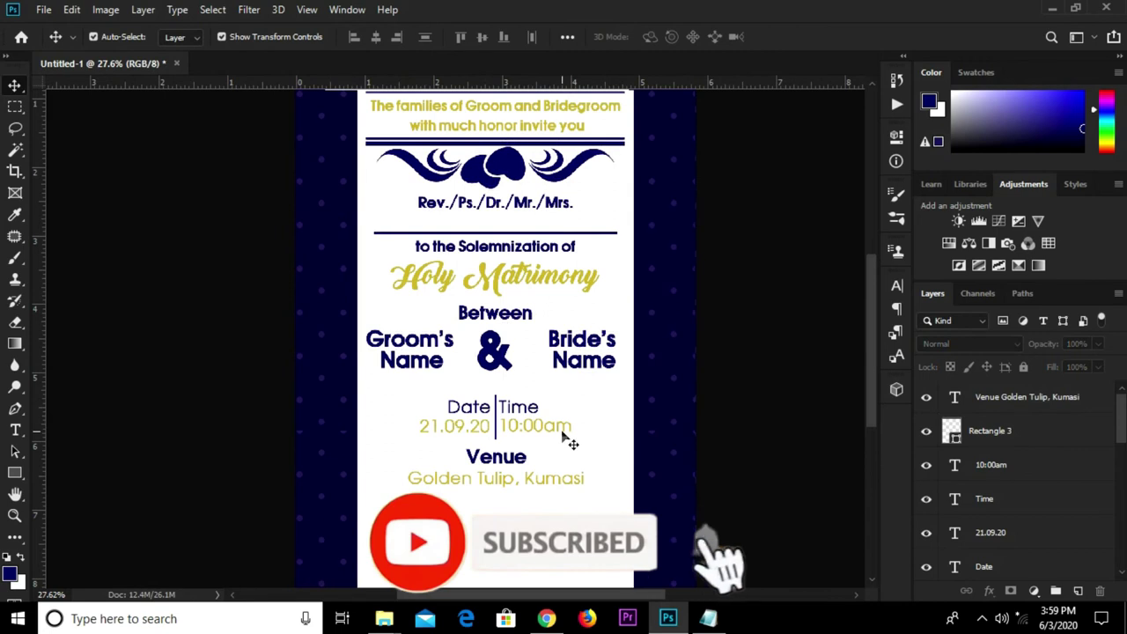
{"action": "scroll", "coordinate": [566, 441], "scroll_direction": "down", "scroll_amount": 1}
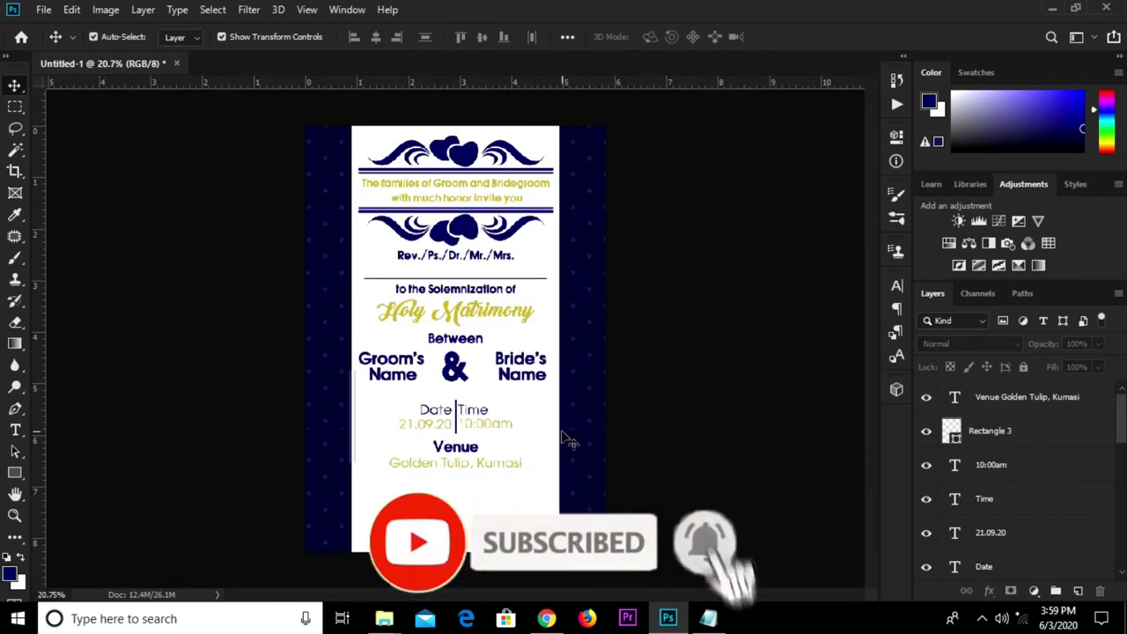
{"action": "left_click", "coordinate": [459, 460]}
{"action": "scroll", "coordinate": [460, 464], "scroll_direction": "up", "scroll_amount": 1}
{"action": "left_click_drag", "start_coordinate": [460, 464], "coordinate": [464, 467]}
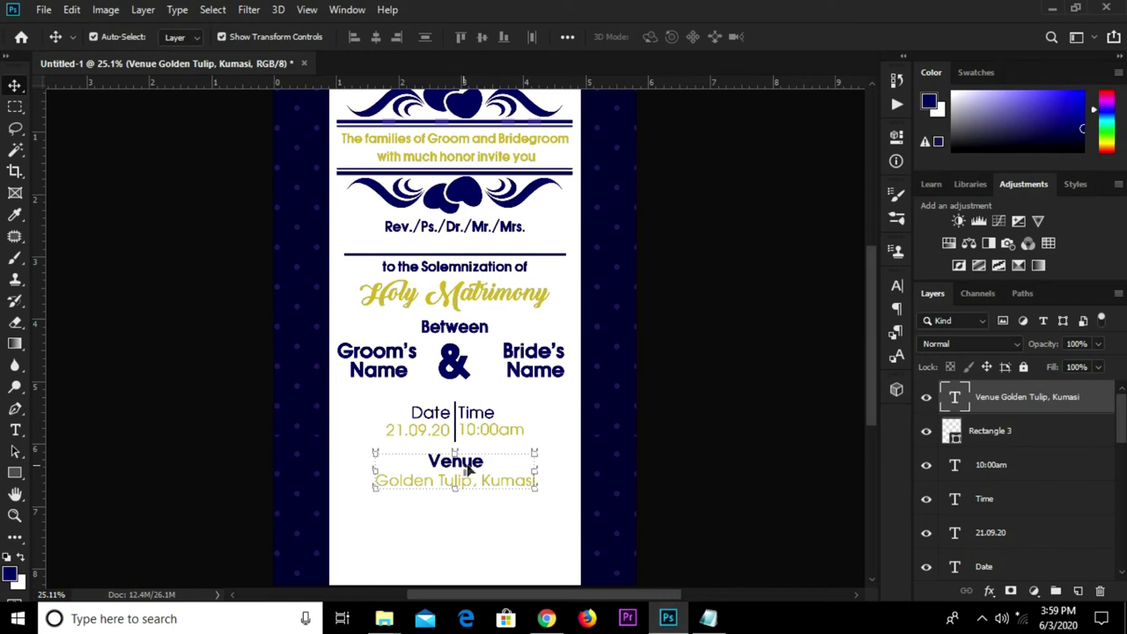
- Duplicate the venue text and place the copy below the original
{"action": "scroll", "coordinate": [460, 487], "scroll_direction": "up", "scroll_amount": 1}
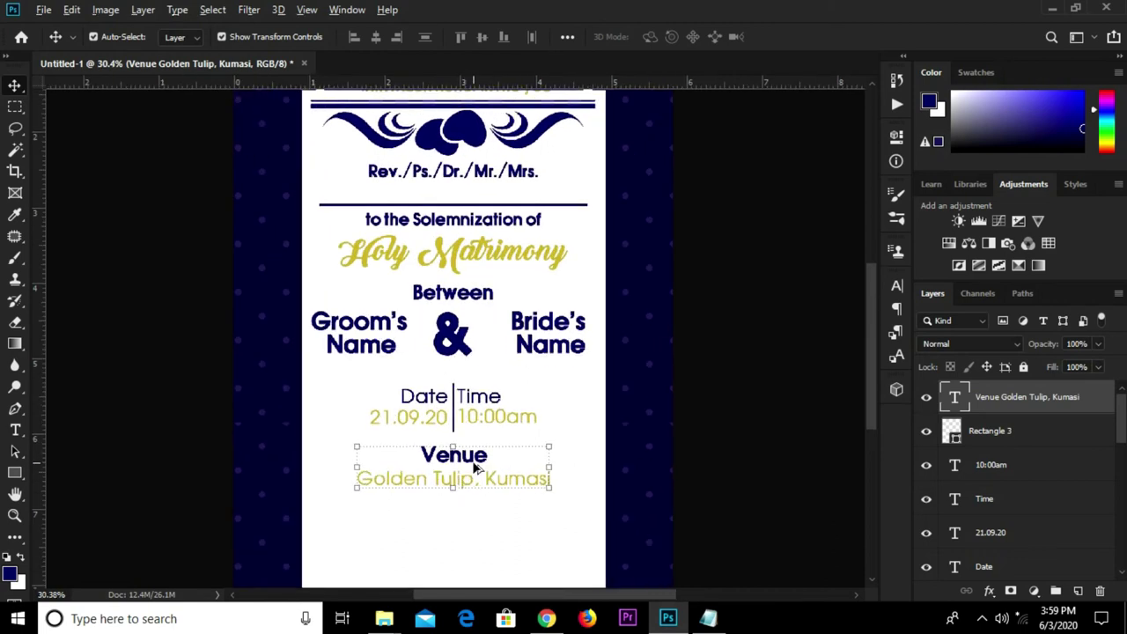
{"action": "left_click_drag", "start_coordinate": [480, 460], "coordinate": [447, 553]}
{"action": "key", "text": "ctrl"}
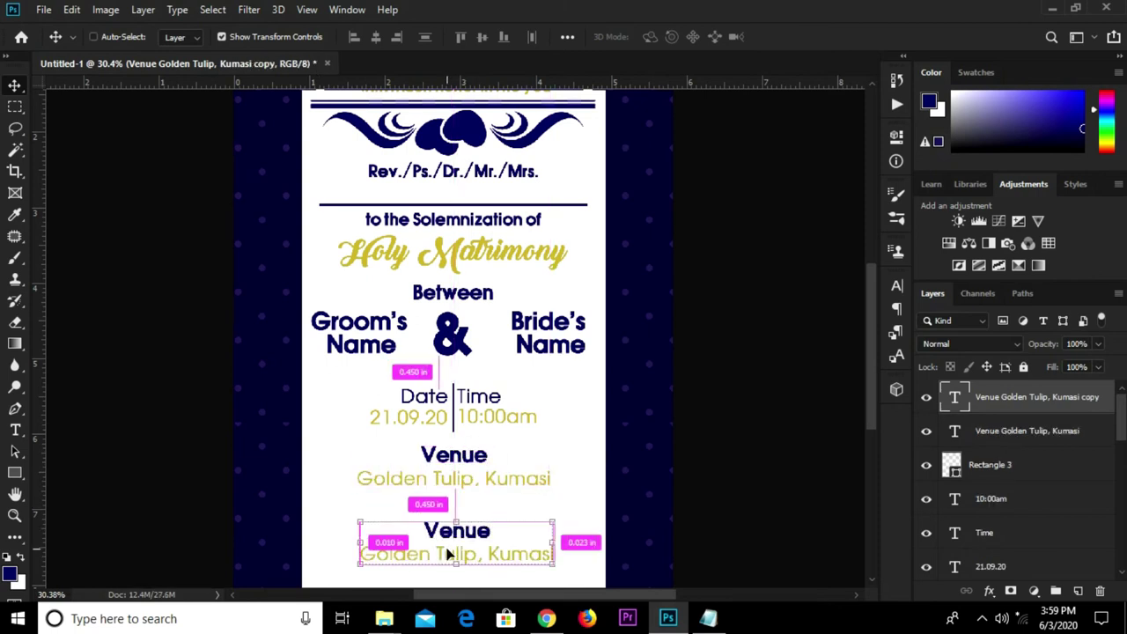
- Replace all the text in the duplicated venue block with "RSVP"
{"action": "key", "text": "t"}
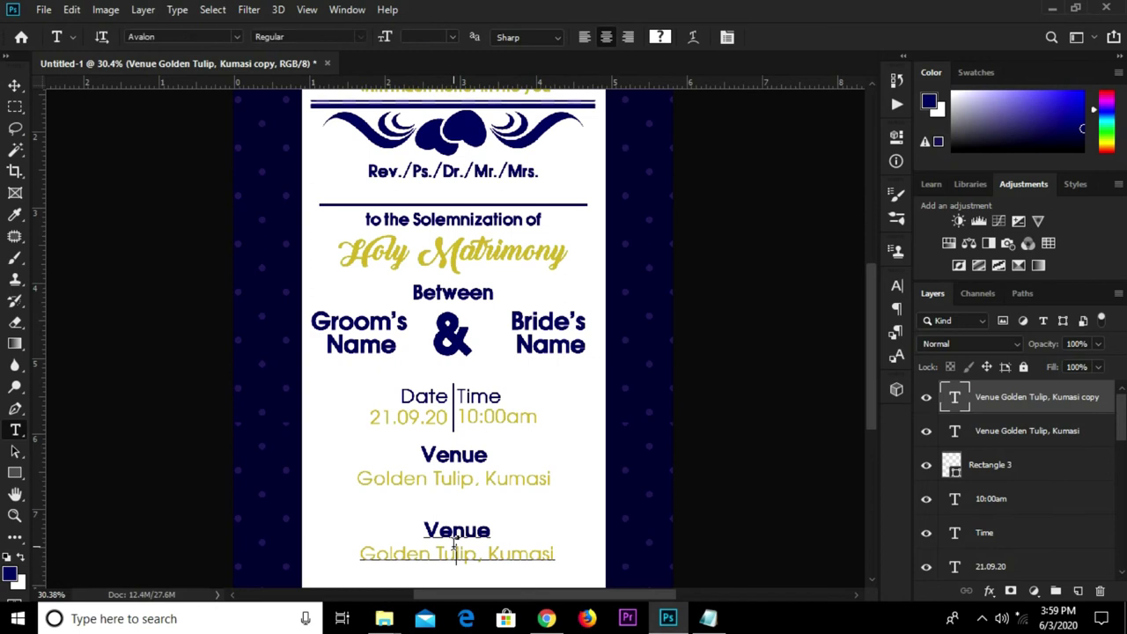
{"action": "left_click", "coordinate": [454, 553]}
{"action": "key", "text": "ctrl+a"}
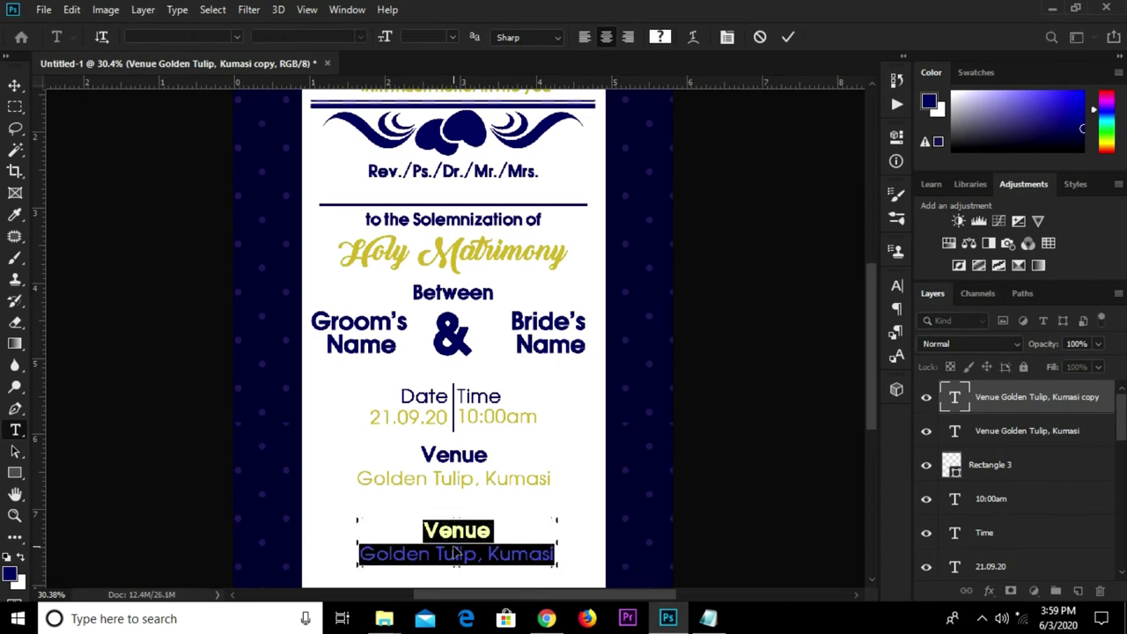
{"action": "type", "text": "RSV"}
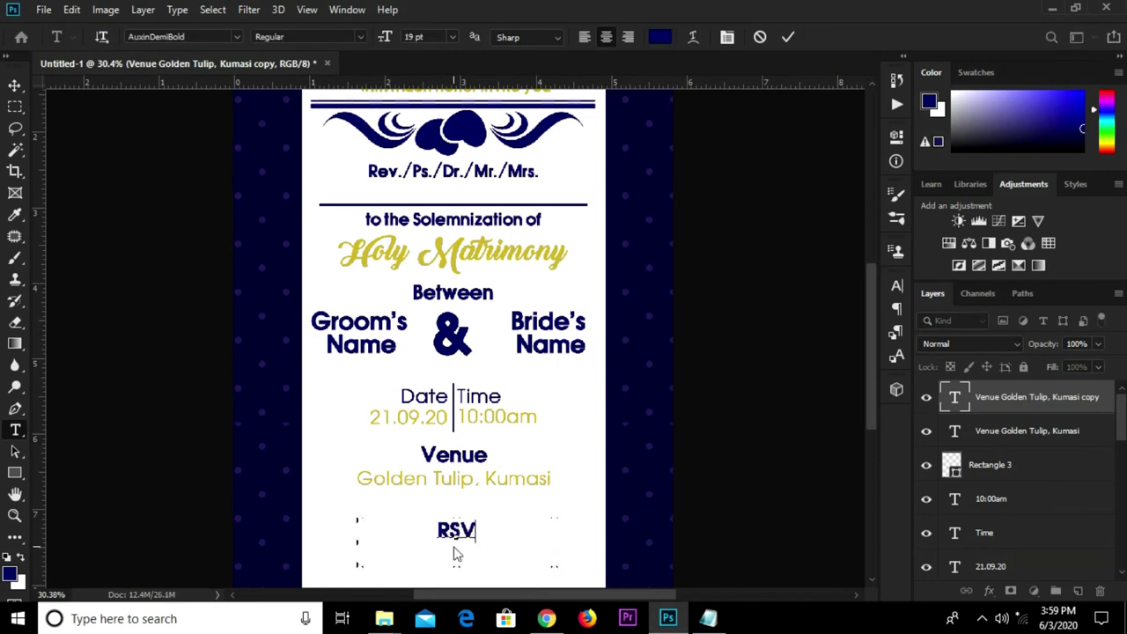
{"action": "type", "text": "P"}
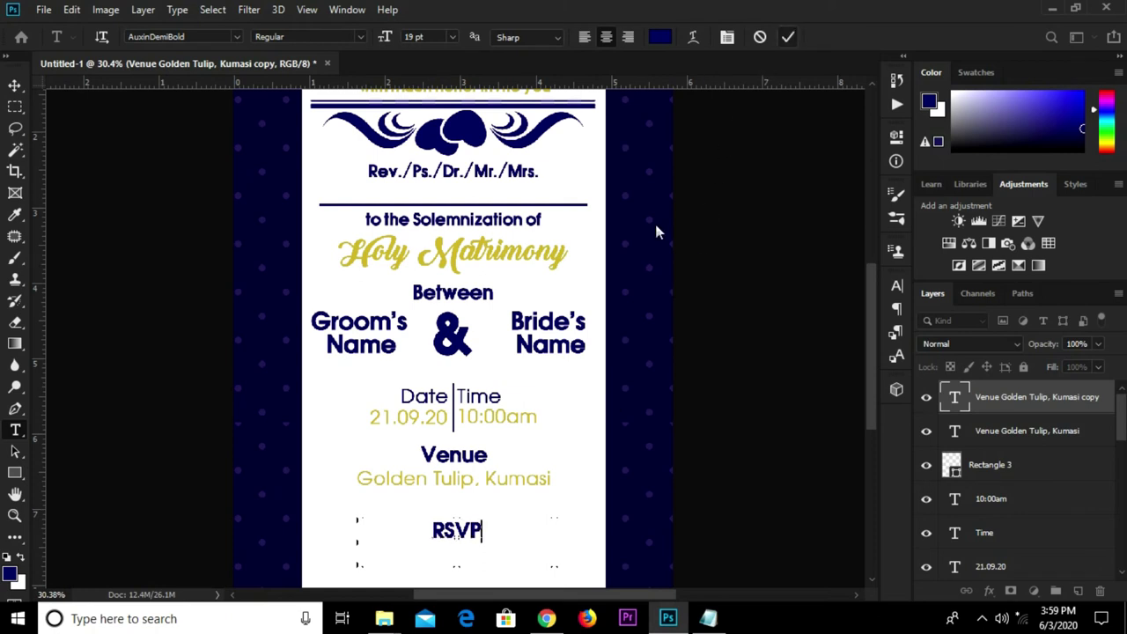
{"action": "key", "text": "ctrl+Return"}
- Center "RSVP" horizontally on the canvas and clear the selection
{"action": "scroll", "coordinate": [514, 476], "scroll_direction": "down", "scroll_amount": 1}
{"action": "key", "text": "v"}
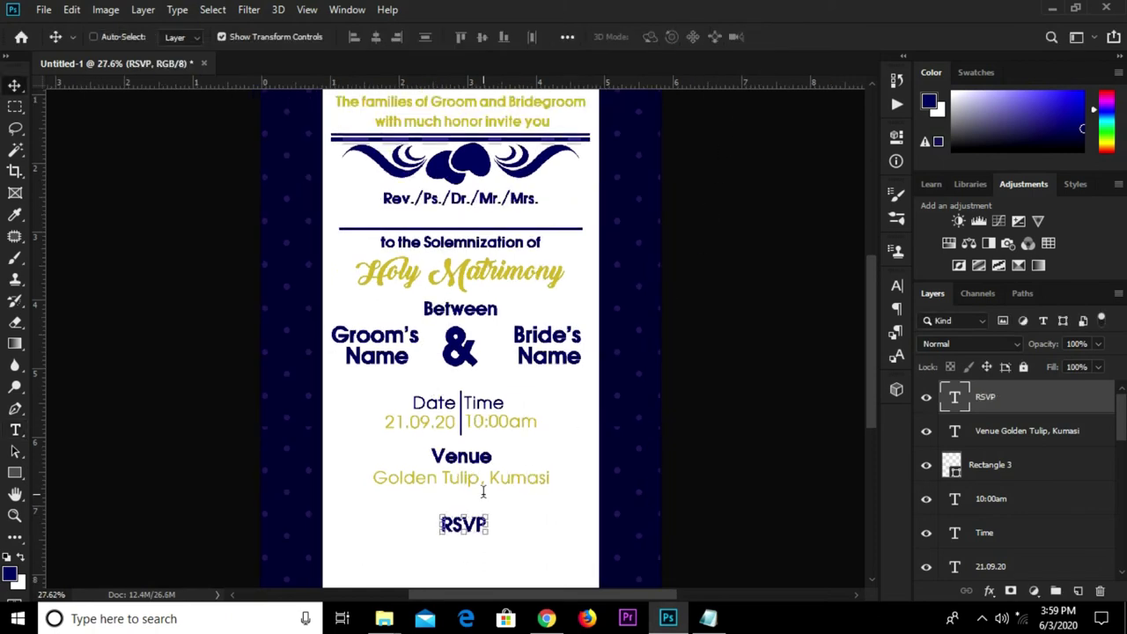
{"action": "key", "text": "ctrl+a"}
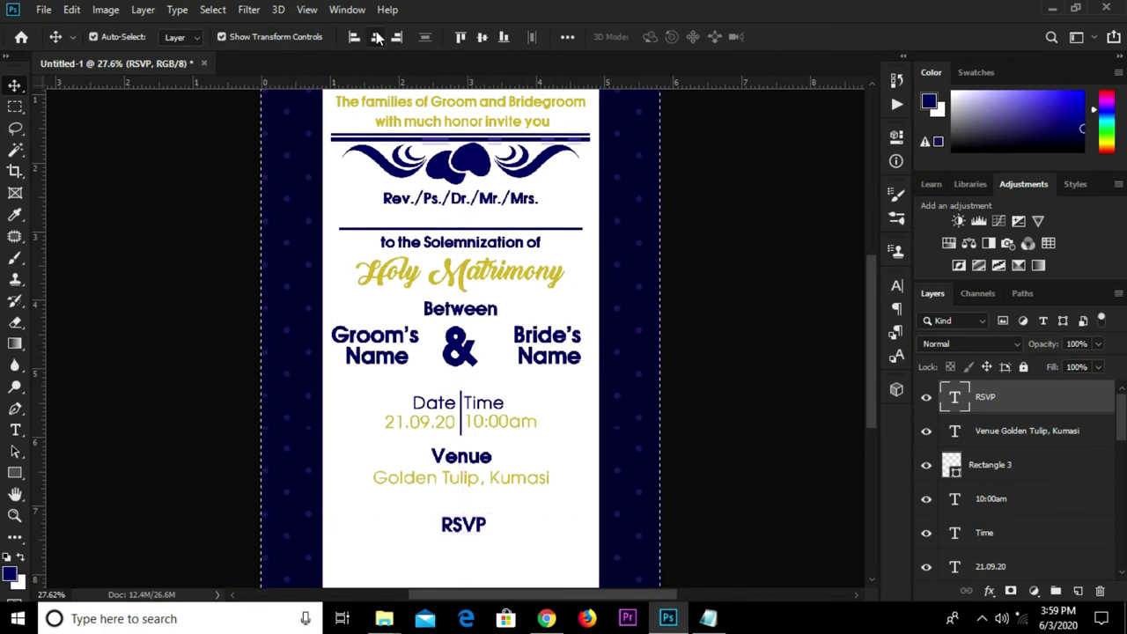
{"action": "left_click", "coordinate": [375, 37]}
{"action": "key", "text": "ctrl+d"}
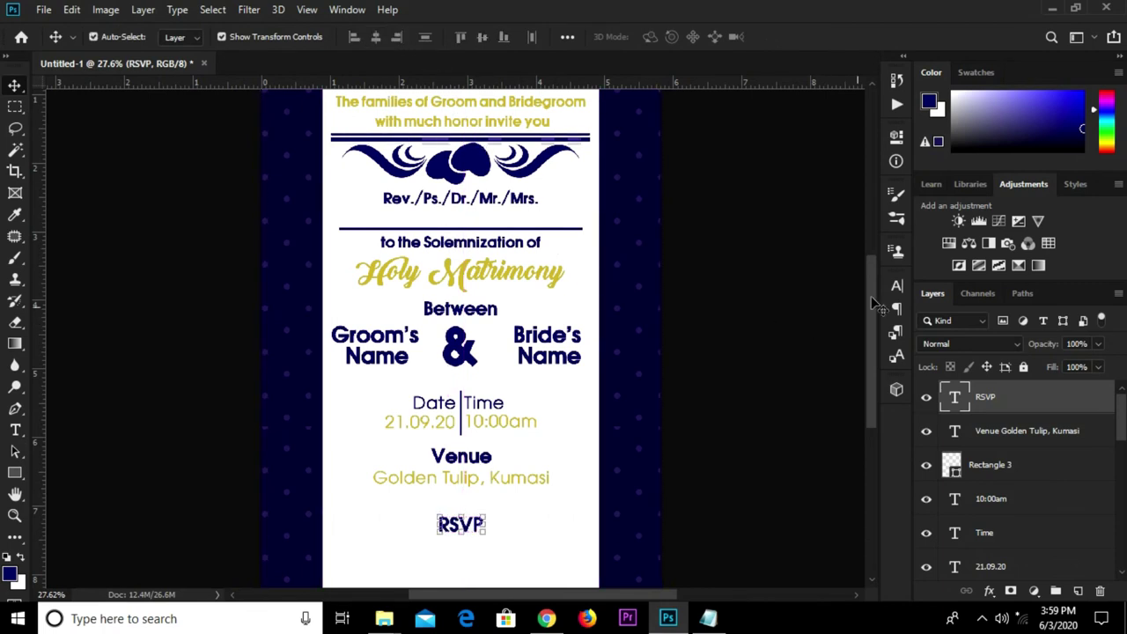
- Underline the "RSVP" text using the character formatting options
{"action": "left_click", "coordinate": [896, 285]}
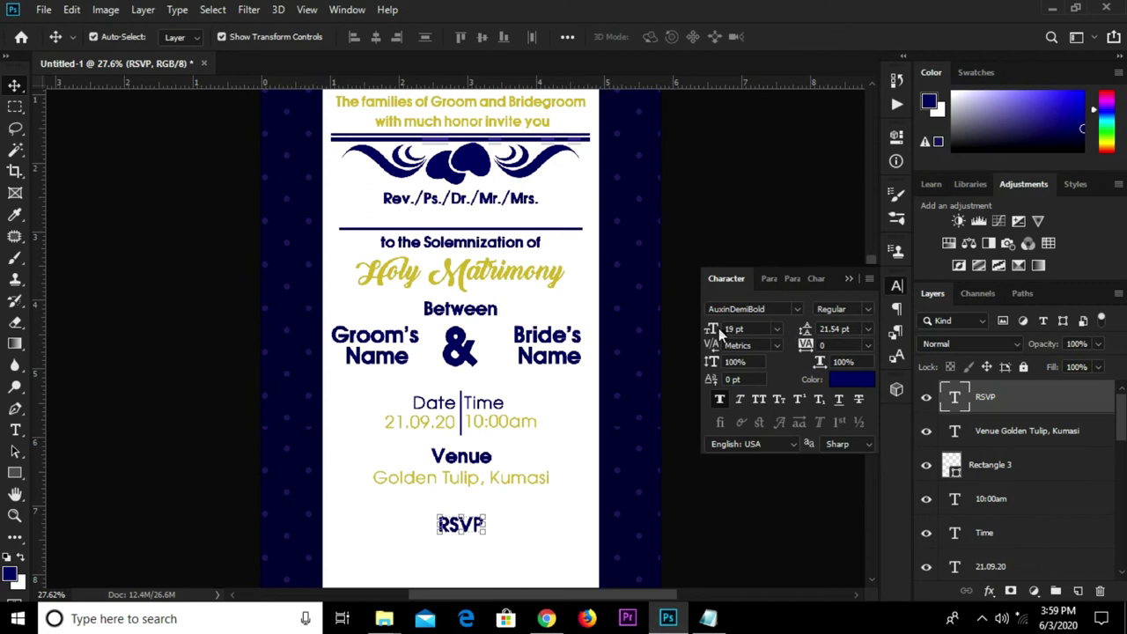
{"action": "left_click", "coordinate": [850, 280]}
{"action": "scroll", "coordinate": [558, 455], "scroll_direction": "down", "scroll_amount": 2}
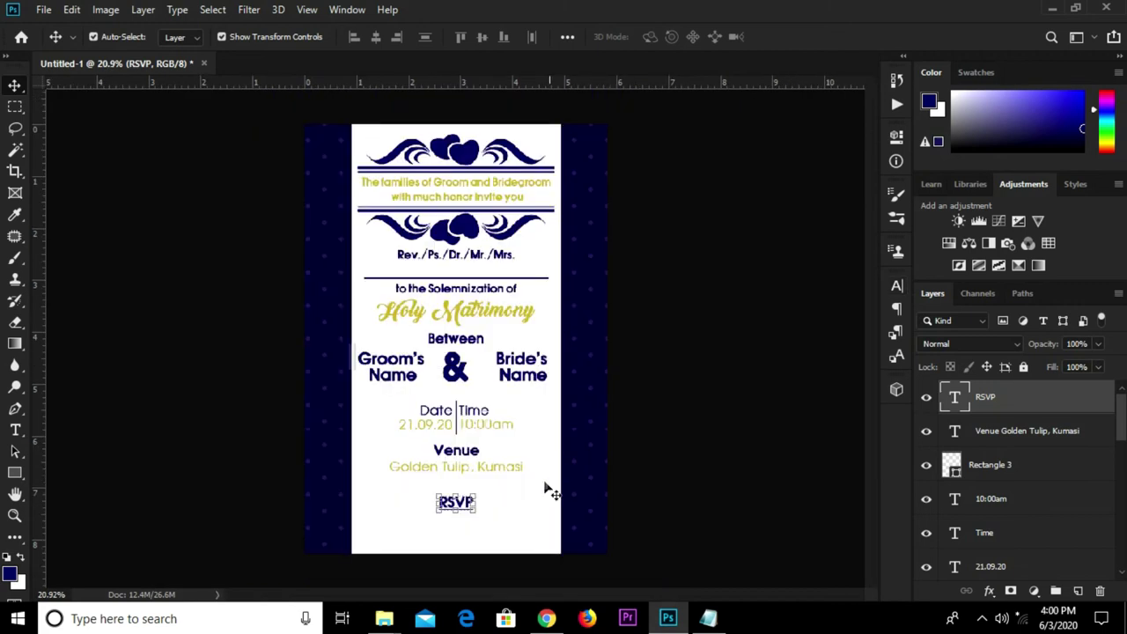
- Nudge the "RSVP" text up slightly closer to the venue text and clear the selection
{"action": "key", "text": "shift+Up"}
{"action": "key", "text": "shift+Up"}
{"action": "key", "text": "shift+Up"}
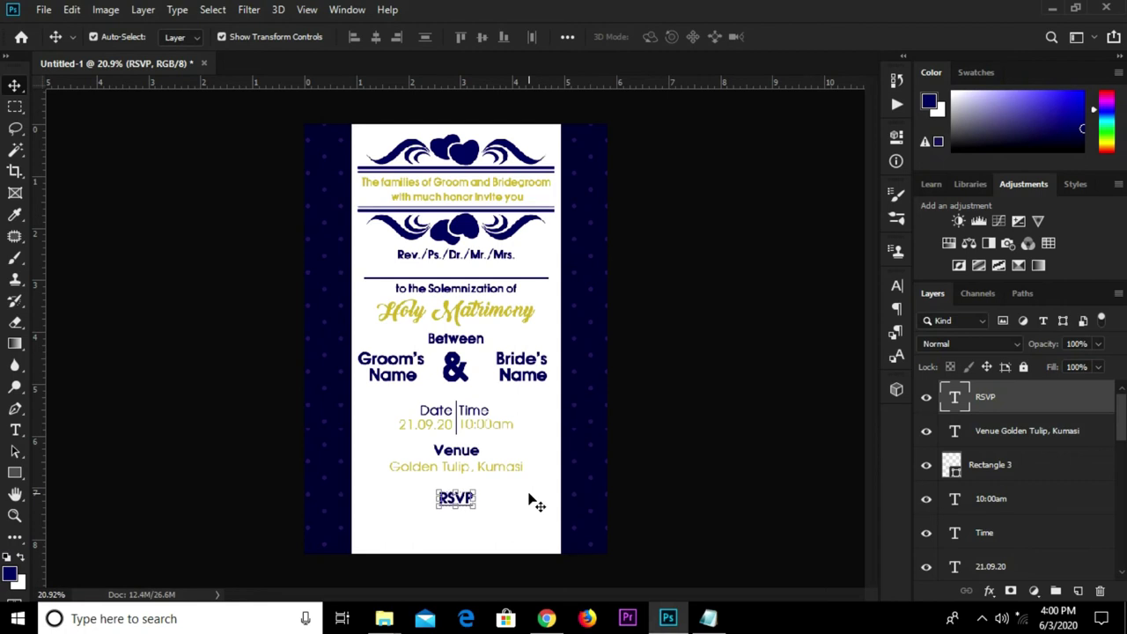
{"action": "left_click", "coordinate": [702, 368]}
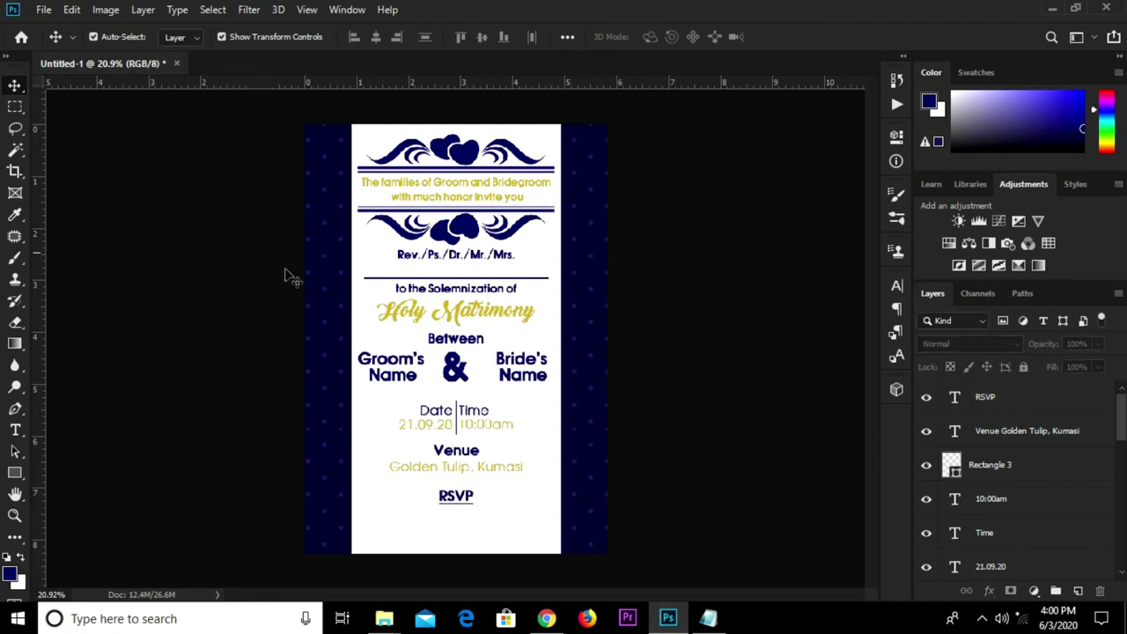
- Place the bow ribbon image "Untitled-1" from the Wedding folder as an embedded object at its default size
{"action": "left_click", "coordinate": [49, 13]}
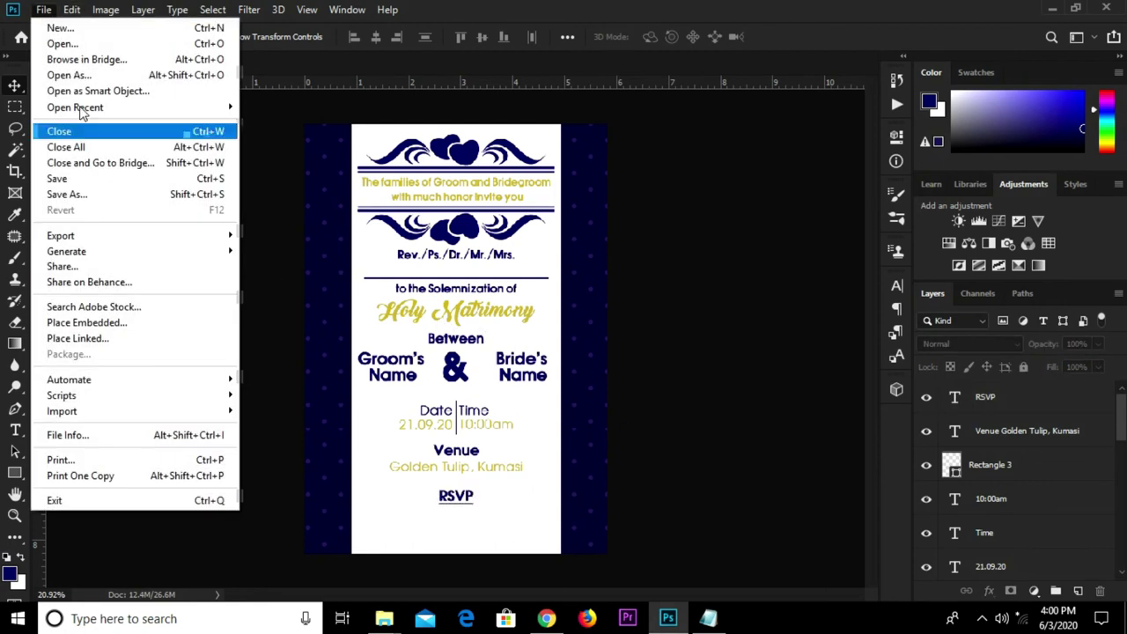
{"action": "left_click", "coordinate": [117, 324]}
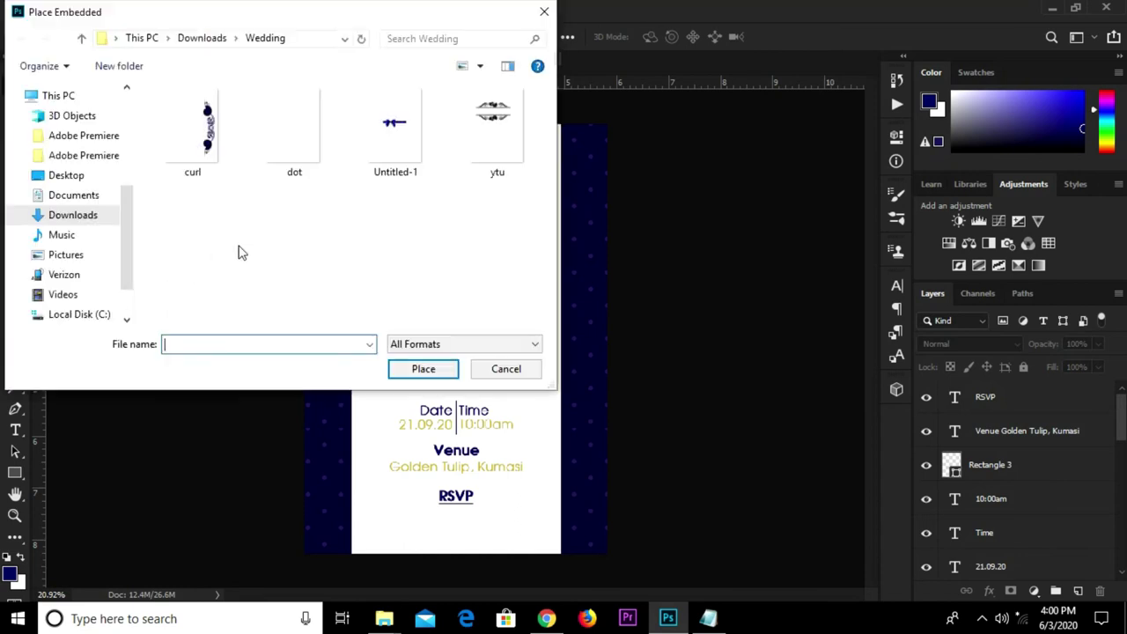
{"action": "left_click", "coordinate": [396, 163]}
{"action": "left_click", "coordinate": [409, 373]}
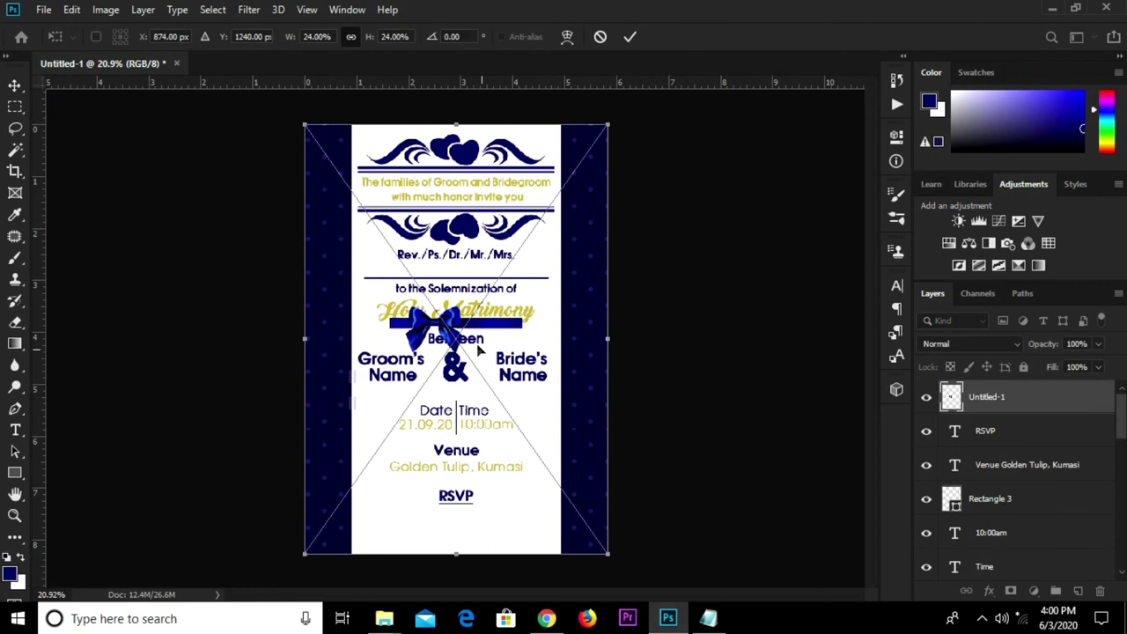
{"action": "left_click", "coordinate": [631, 37]}
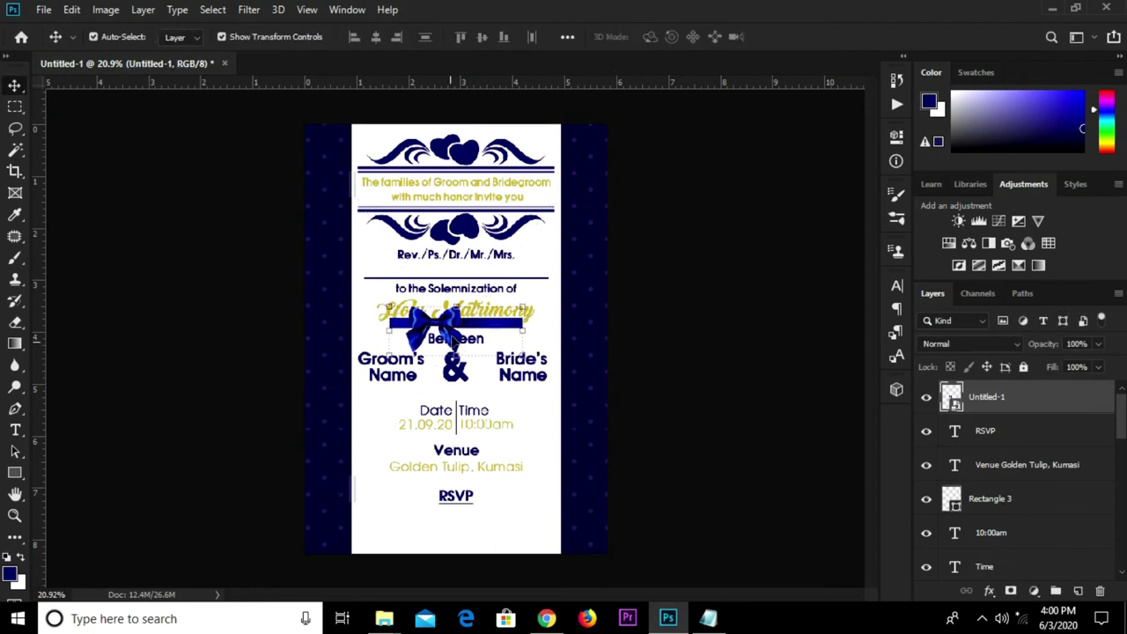
- Move the bow ribbon down to the bottom of the white panel, just below the "RSVP" text
{"action": "left_click_drag", "start_coordinate": [457, 345], "coordinate": [473, 526]}
{"action": "scroll", "coordinate": [473, 526], "scroll_direction": "up", "scroll_amount": 5}
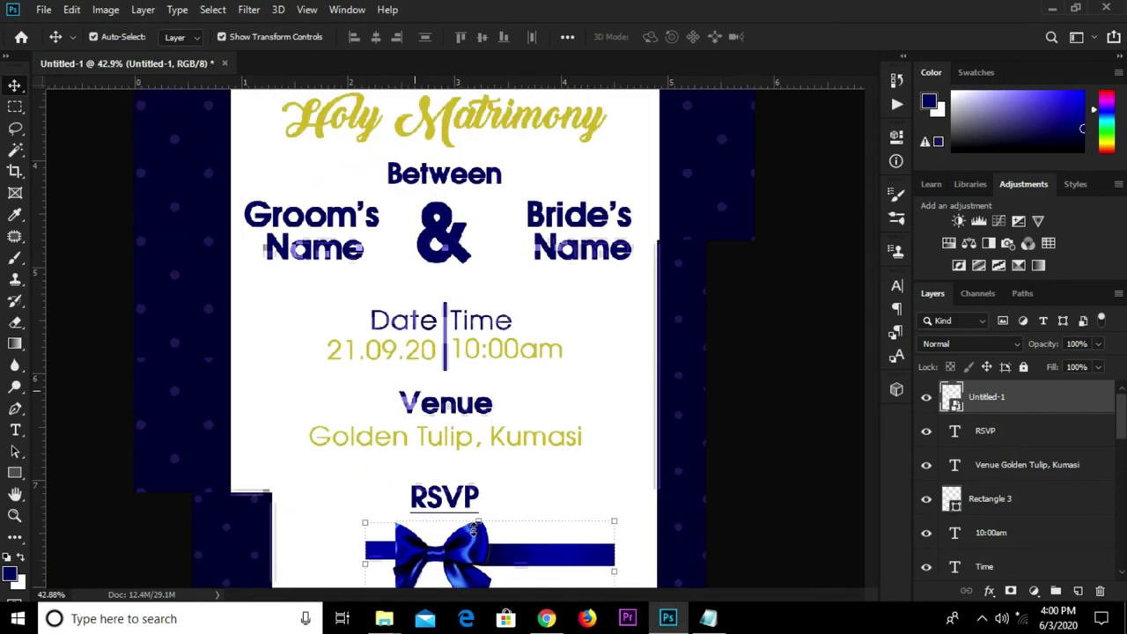
{"action": "left_click_drag", "start_coordinate": [873, 362], "coordinate": [873, 432]}
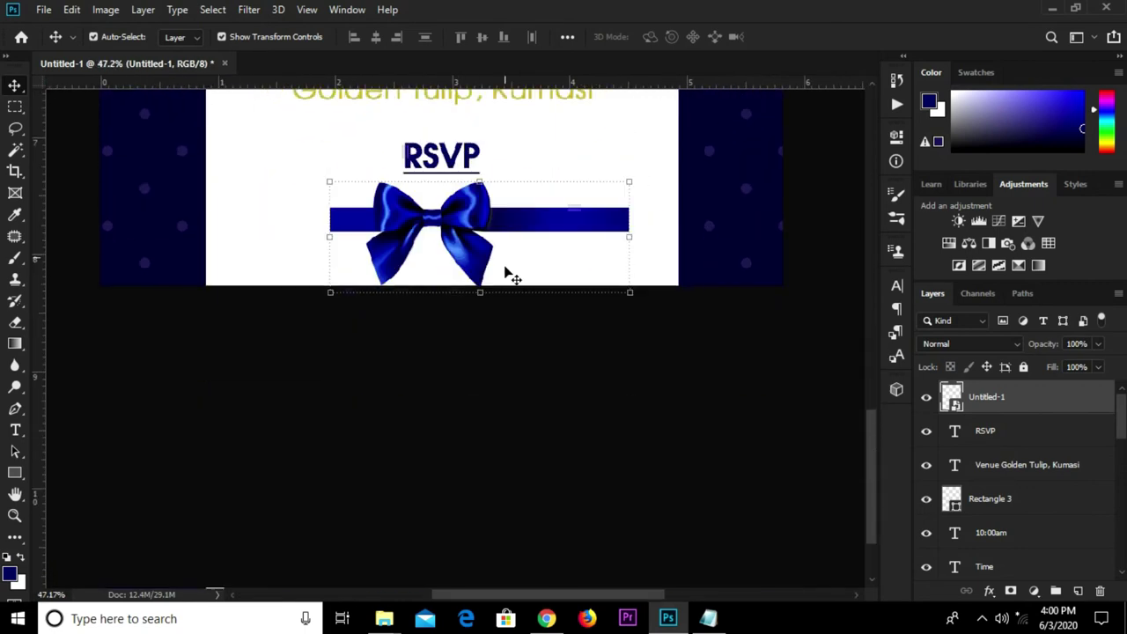
{"action": "scroll", "coordinate": [481, 222], "scroll_direction": "up", "scroll_amount": 2}
{"action": "left_click_drag", "start_coordinate": [475, 222], "coordinate": [480, 214]}
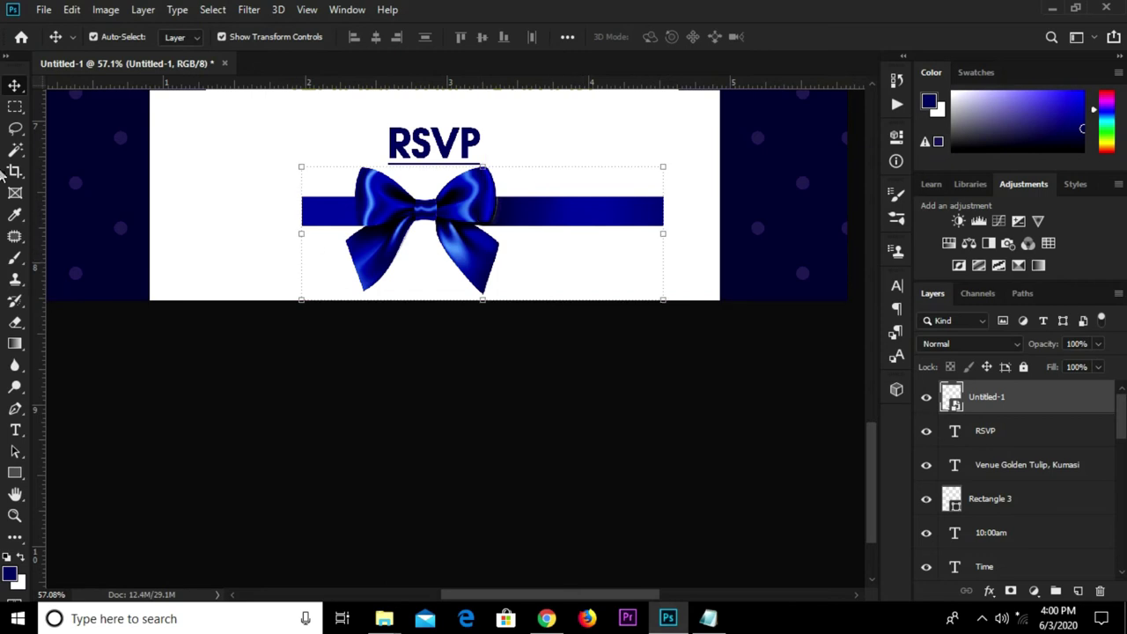
- Rasterize the bow ribbon layer and copy a rectangular selection of the ribbon's right end to a new layer
{"action": "right_click", "coordinate": [1005, 400]}
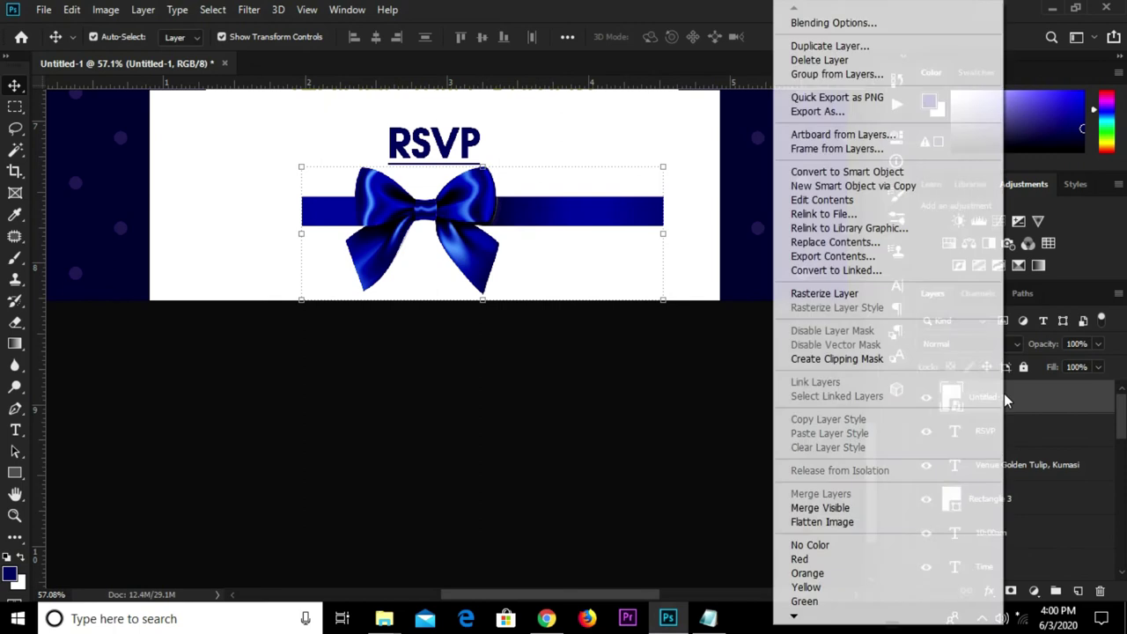
{"action": "left_click", "coordinate": [818, 293]}
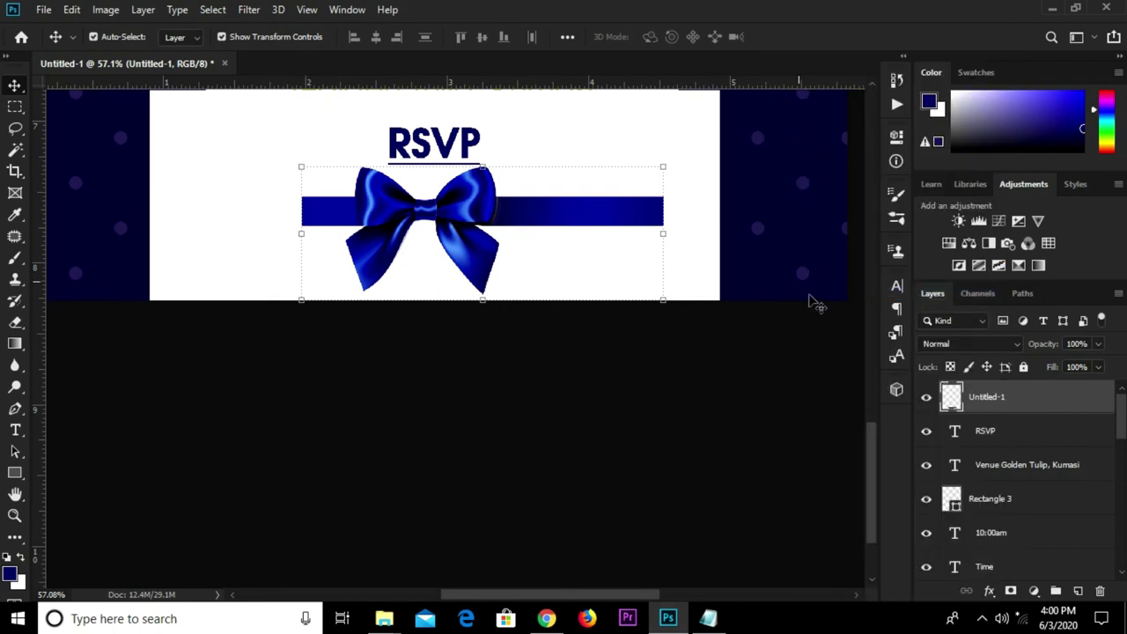
{"action": "left_click", "coordinate": [15, 106]}
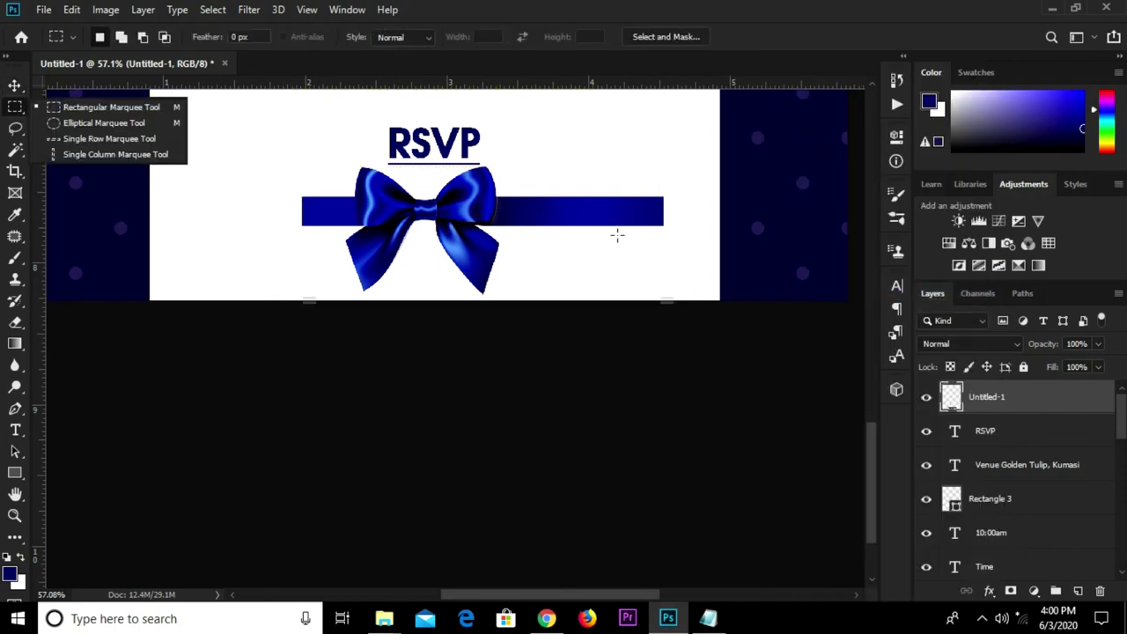
{"action": "left_click", "coordinate": [101, 109]}
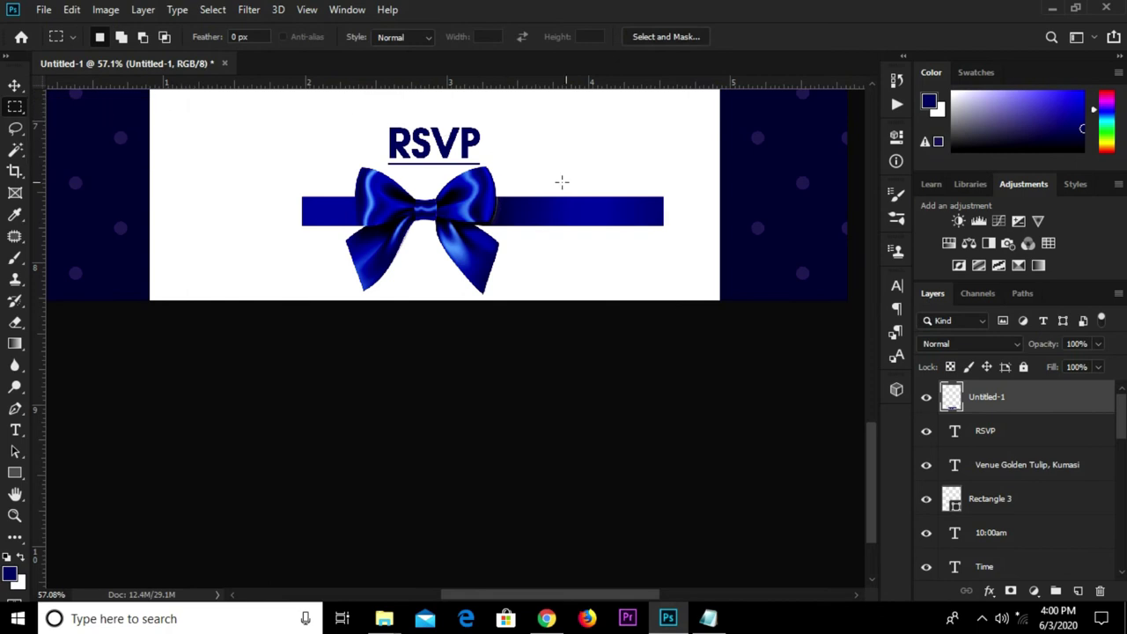
{"action": "left_click_drag", "start_coordinate": [539, 187], "coordinate": [684, 237]}
{"action": "key", "text": "ctrl+j"}
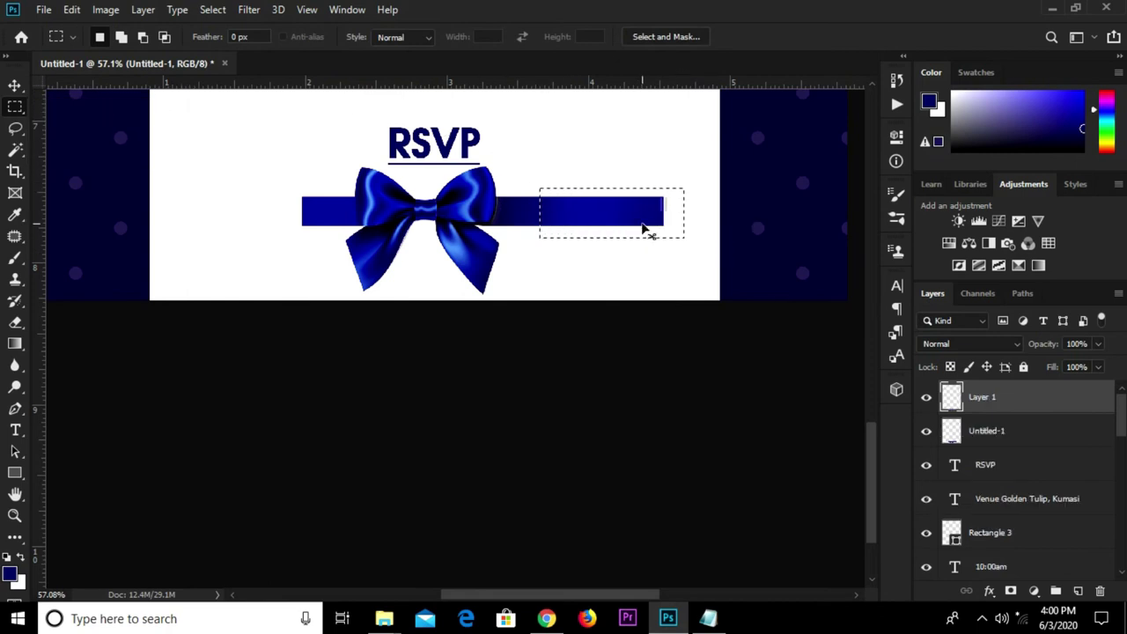
- Stretch the copied right ribbon piece horizontally to about 145% so it reaches the white panel's right edge
{"action": "key", "text": "v"}
{"action": "left_click_drag", "start_coordinate": [664, 209], "coordinate": [719, 220]}
{"action": "scroll", "coordinate": [719, 219], "scroll_direction": "up", "scroll_amount": 6}
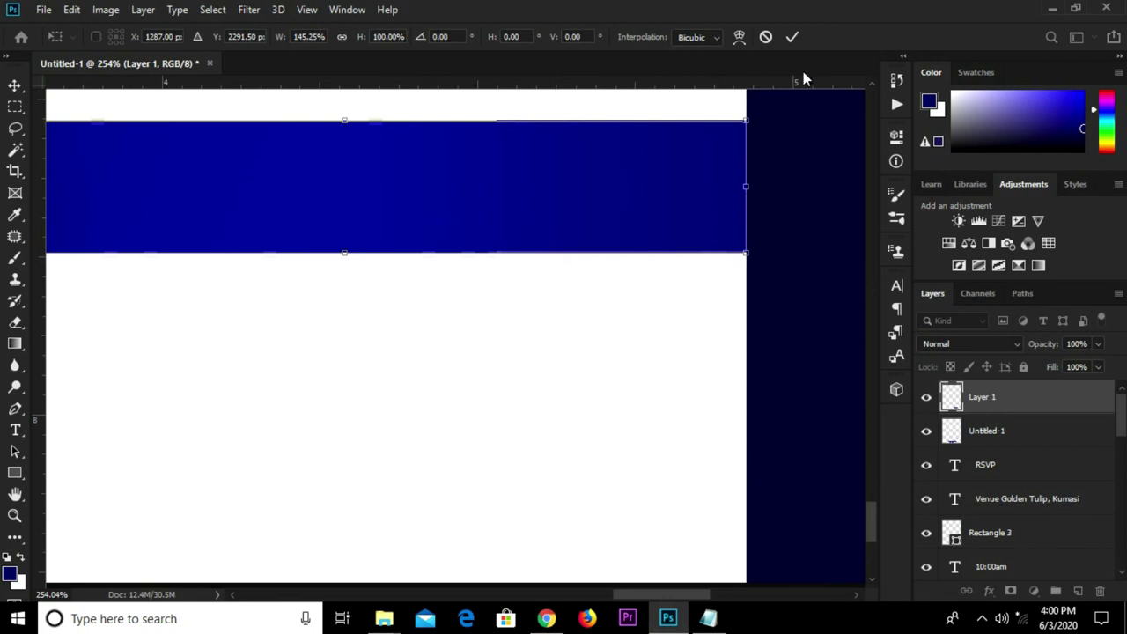
{"action": "left_click", "coordinate": [792, 39]}
{"action": "scroll", "coordinate": [609, 345], "scroll_direction": "down", "scroll_amount": 6}
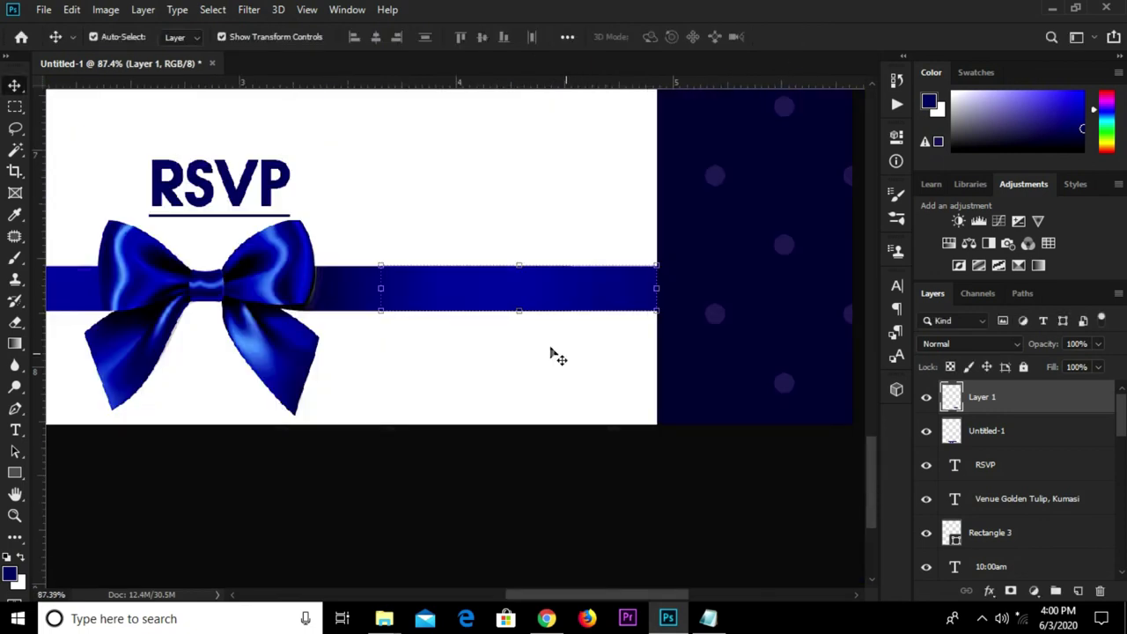
{"action": "scroll", "coordinate": [204, 312], "scroll_direction": "down", "scroll_amount": 2}
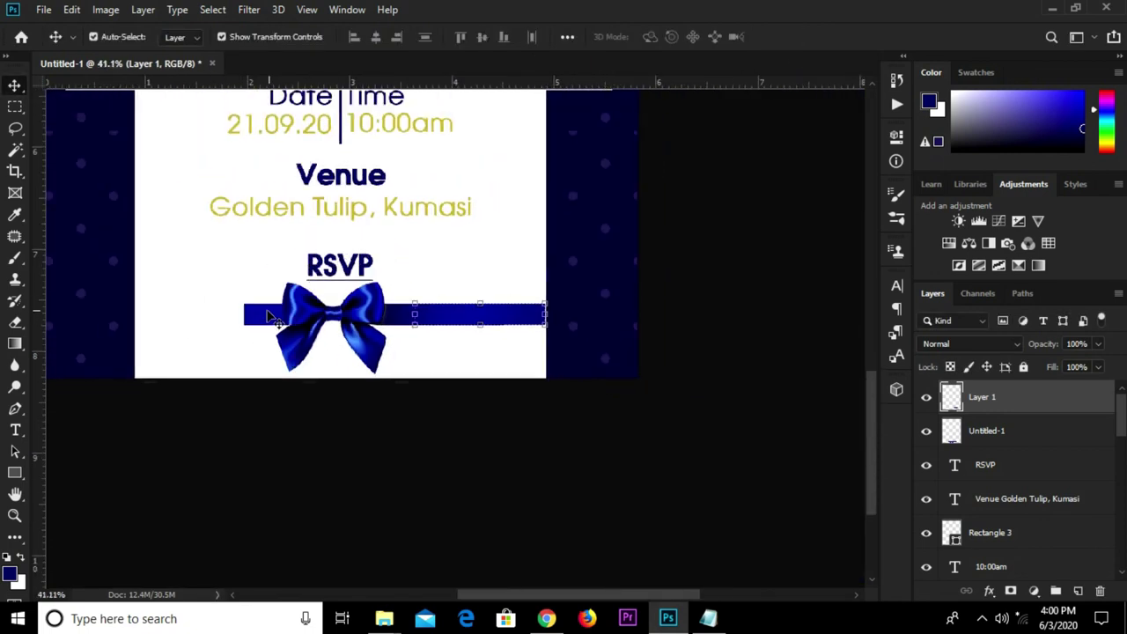
- Copy a rectangular selection of the ribbon's left end from the bow layer to a new layer
{"action": "left_click", "coordinate": [273, 317]}
{"action": "left_click_drag", "start_coordinate": [617, 598], "coordinate": [585, 598]}
{"action": "scroll", "coordinate": [394, 326], "scroll_direction": "up", "scroll_amount": 3}
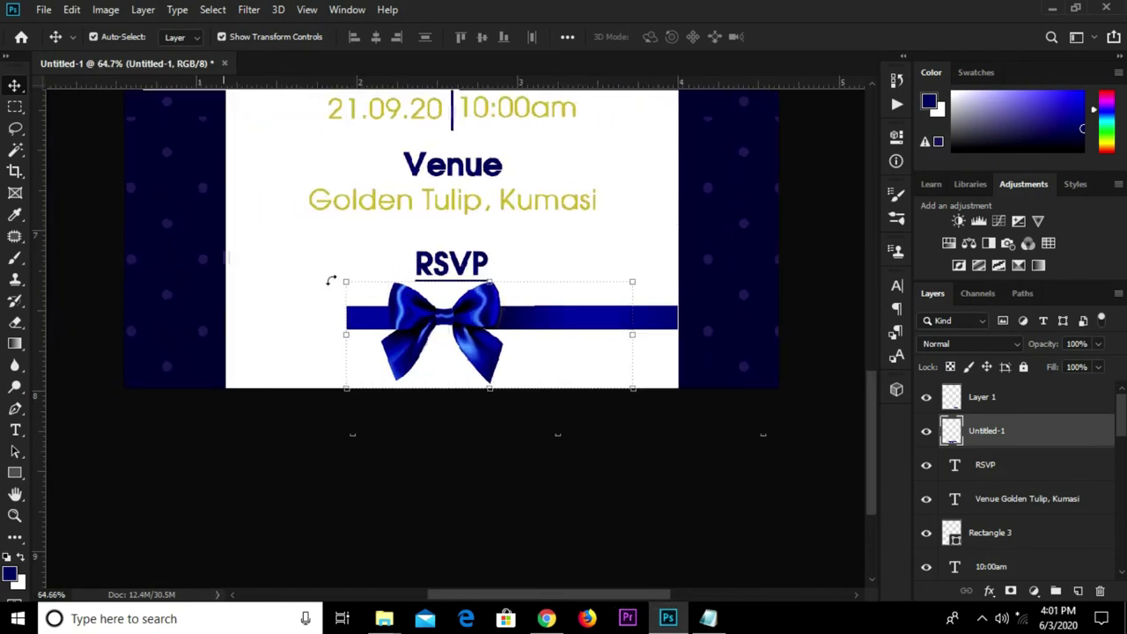
{"action": "key", "text": "m"}
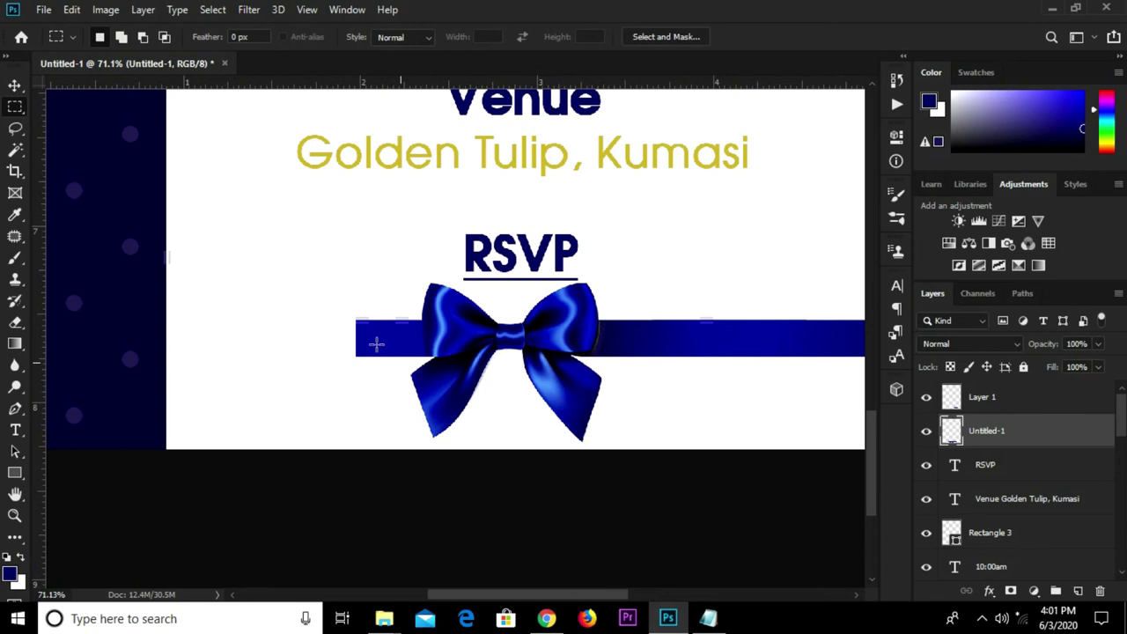
{"action": "left_click_drag", "start_coordinate": [322, 310], "coordinate": [410, 370]}
{"action": "key", "text": "ctrl+j"}
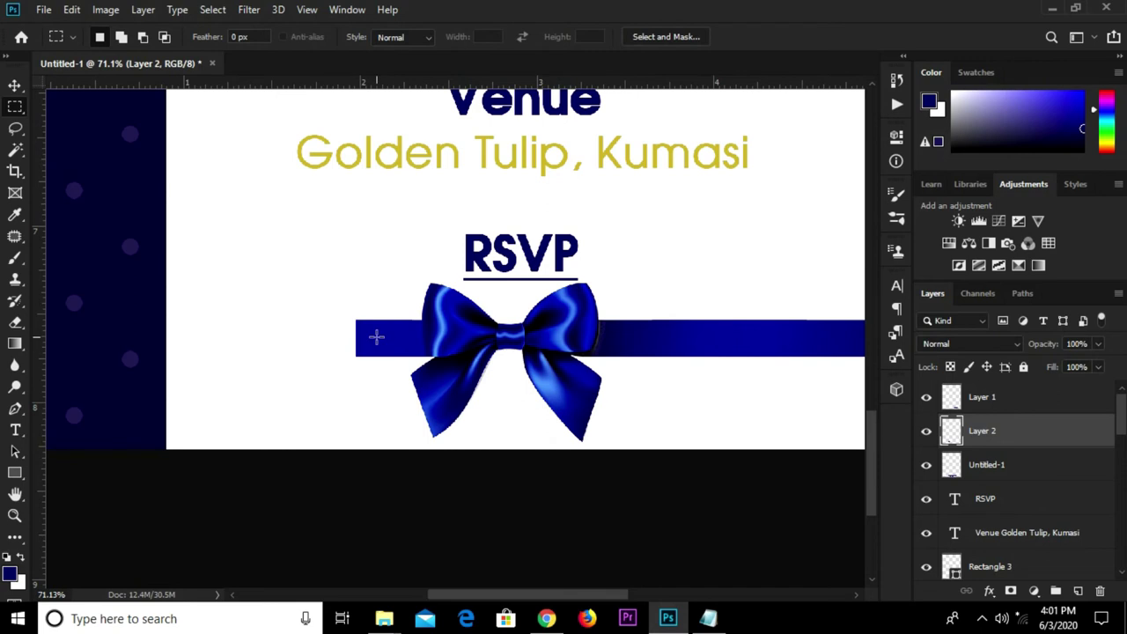
- Stretch the copied left ribbon piece horizontally to about 435% so it reaches the white panel's left edge
{"action": "key", "text": "v"}
{"action": "left_click_drag", "start_coordinate": [355, 340], "coordinate": [170, 362]}
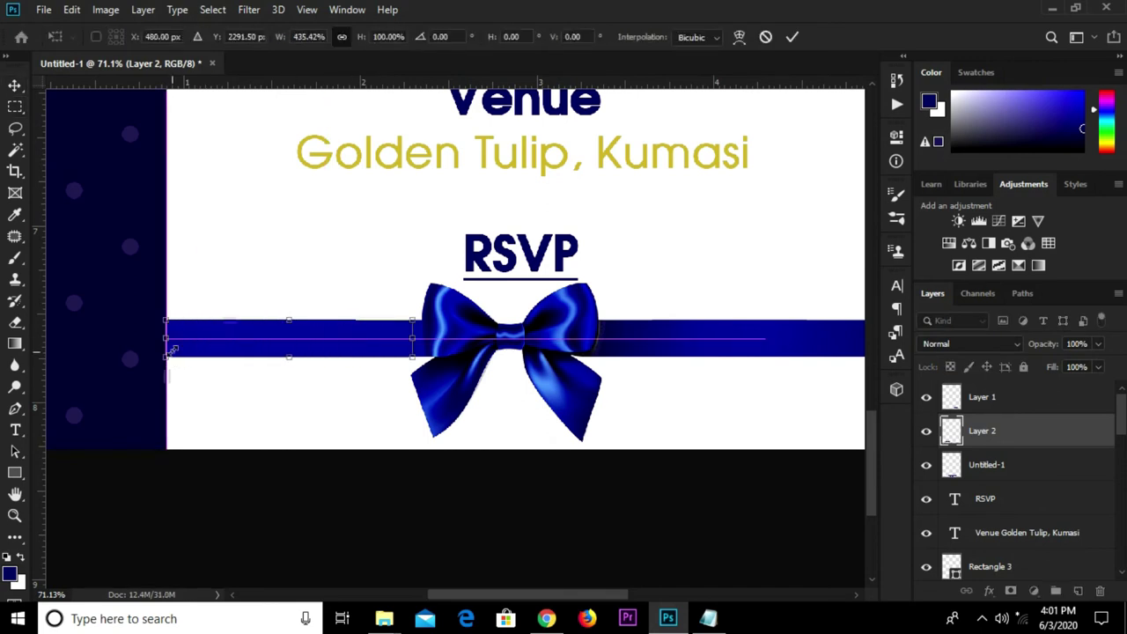
{"action": "scroll", "coordinate": [172, 356], "scroll_direction": "up", "scroll_amount": 4}
{"action": "scroll", "coordinate": [180, 343], "scroll_direction": "down", "scroll_amount": 3}
{"action": "scroll", "coordinate": [181, 343], "scroll_direction": "up", "scroll_amount": 4}
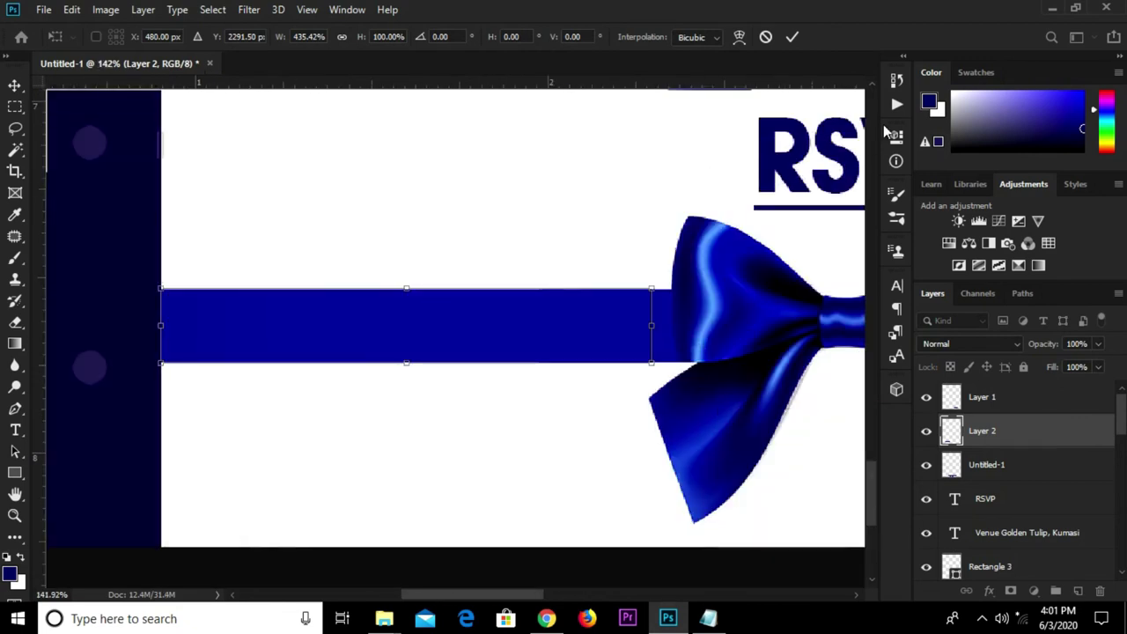
{"action": "left_click", "coordinate": [792, 38]}
{"action": "scroll", "coordinate": [699, 186], "scroll_direction": "down", "scroll_amount": 4}
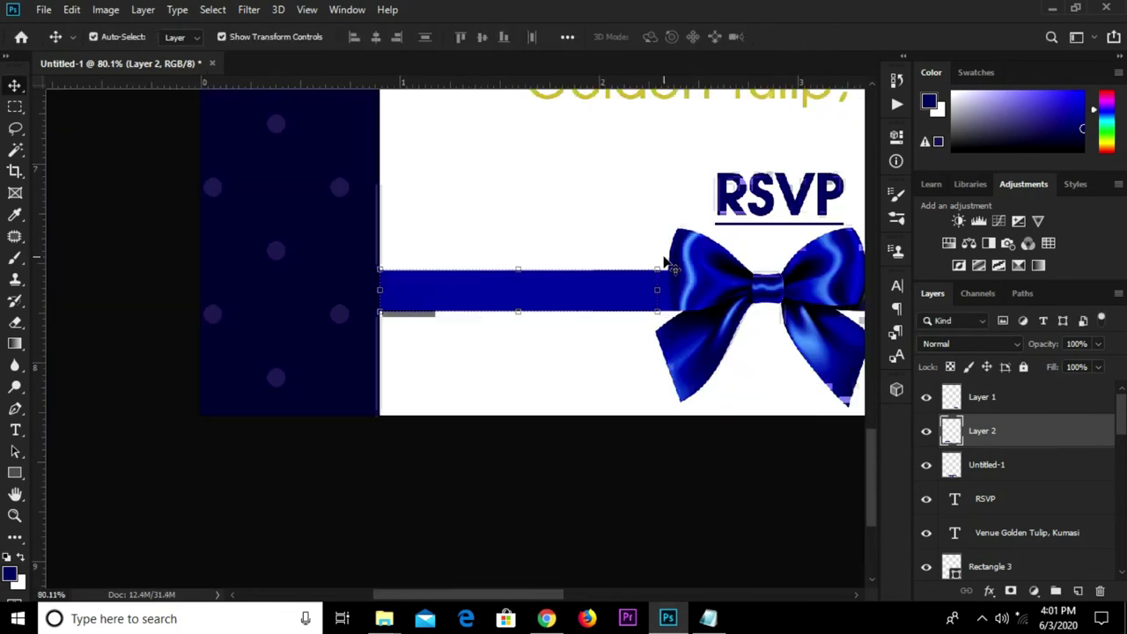
- Merge the bow layer and both ribbon extension layers into one, and check the result by toggling its visibility
{"action": "left_click", "coordinate": [1000, 402]}
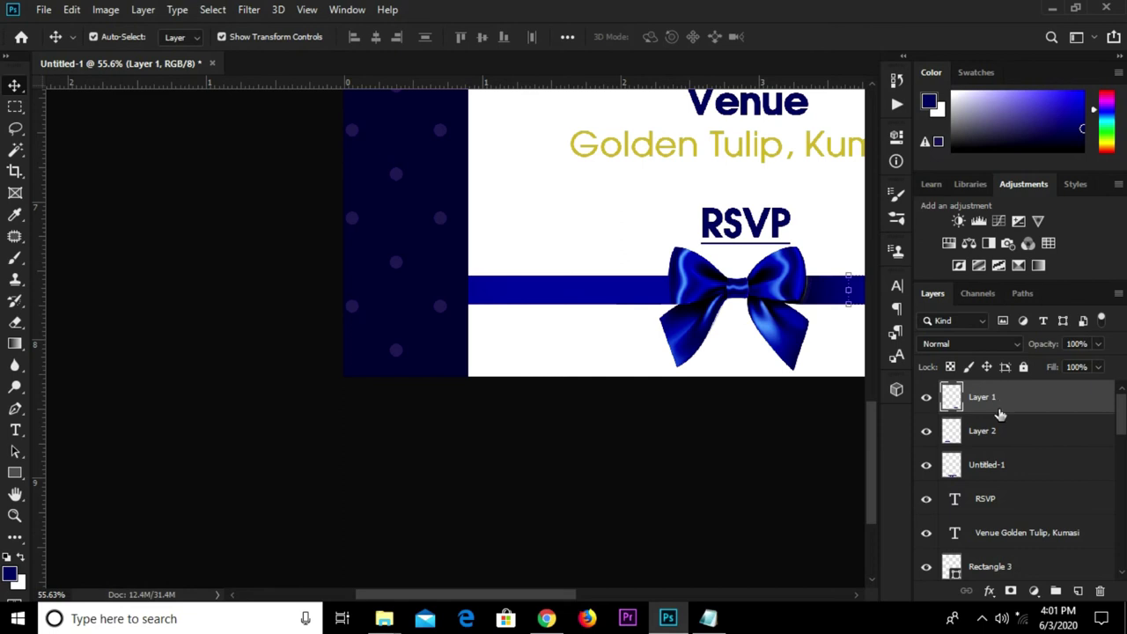
{"action": "left_click", "coordinate": [993, 473], "text": "shift"}
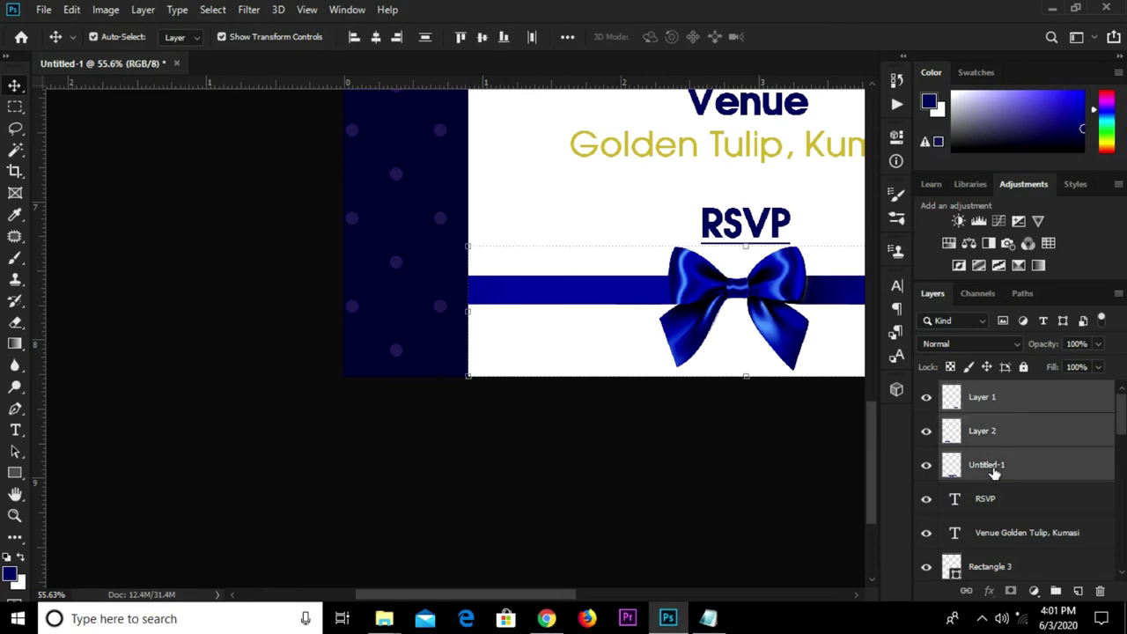
{"action": "right_click", "coordinate": [994, 465]}
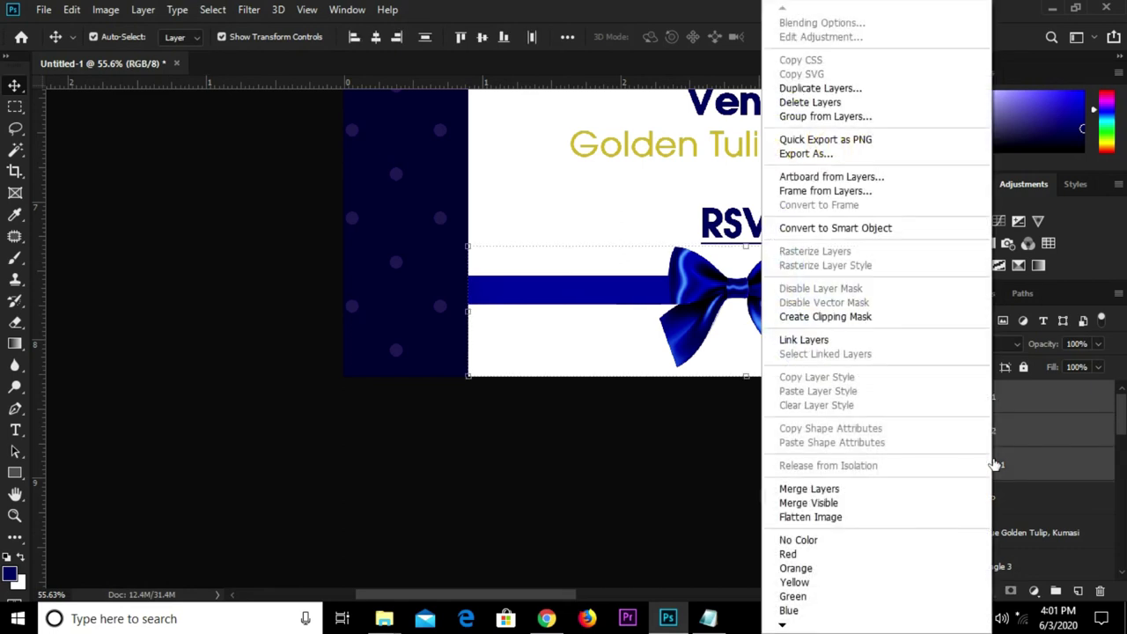
{"action": "left_click", "coordinate": [821, 490]}
{"action": "left_click", "coordinate": [925, 398]}
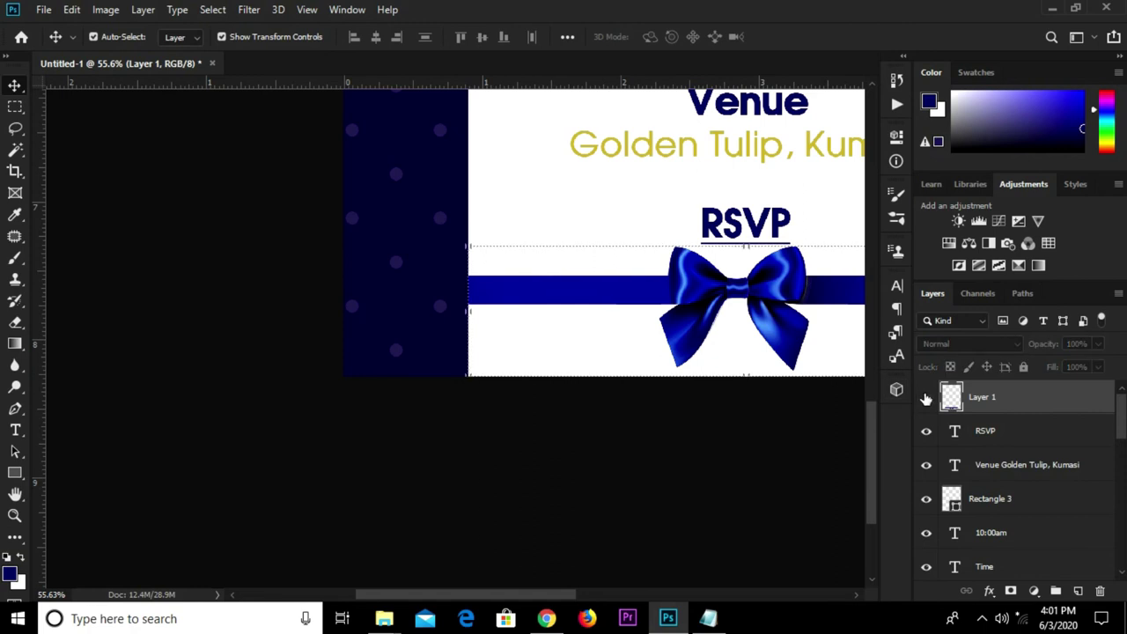
{"action": "left_click", "coordinate": [926, 399]}
- Move the venue text block down slightly toward "RSVP" and clear the selection
{"action": "scroll", "coordinate": [588, 329], "scroll_direction": "down", "scroll_amount": 4}
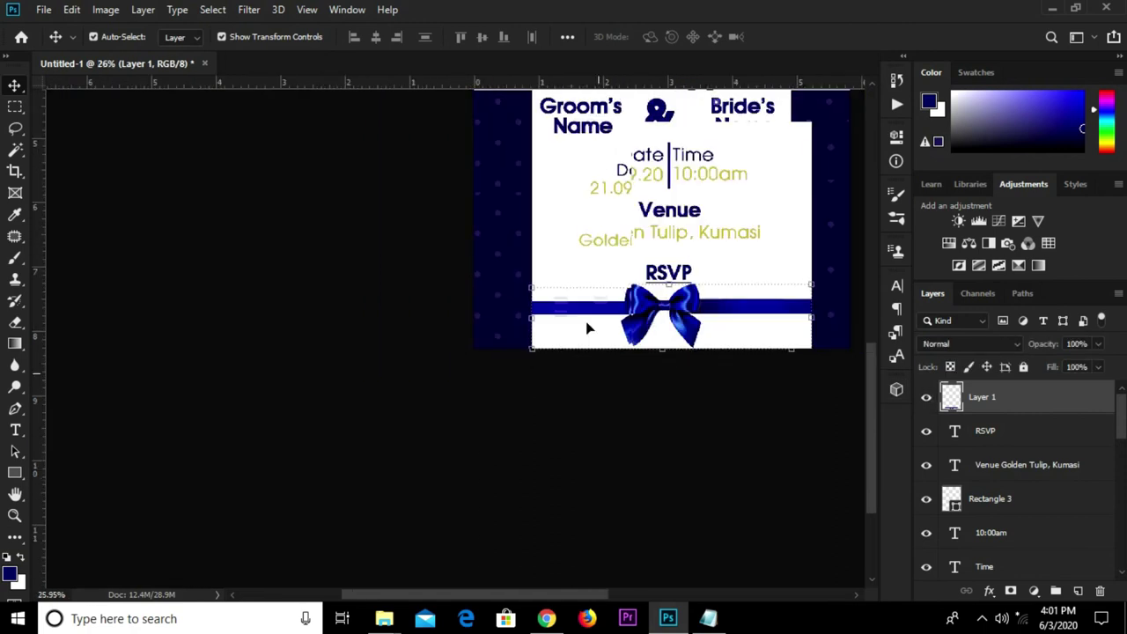
{"action": "key", "text": "ctrl+0"}
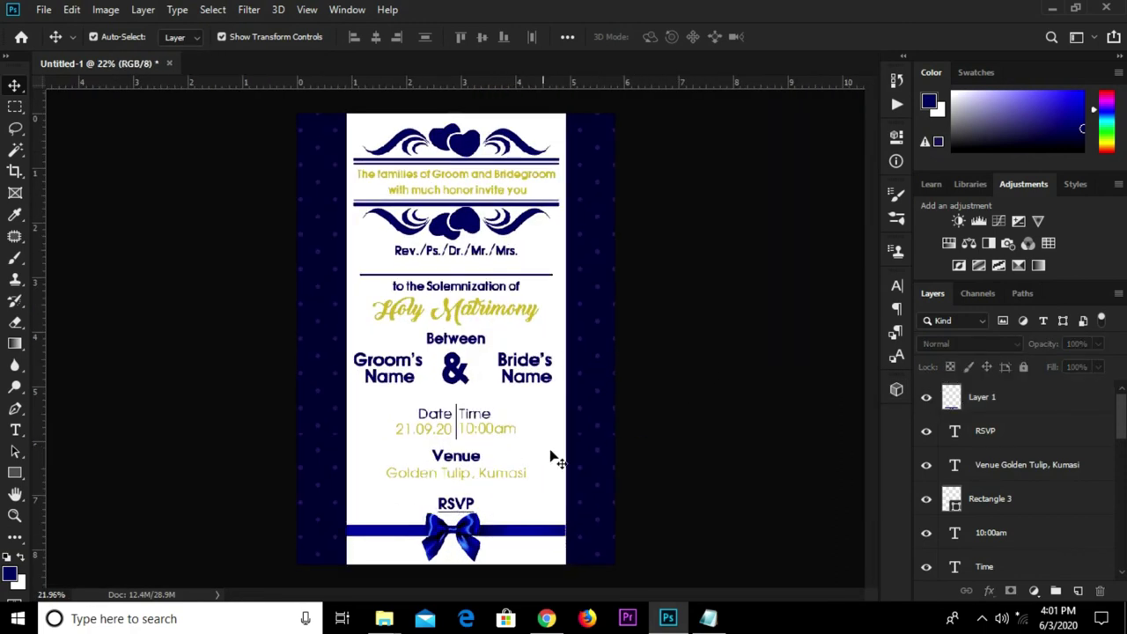
{"action": "scroll", "coordinate": [506, 503], "scroll_direction": "up", "scroll_amount": 2}
{"action": "left_click", "coordinate": [464, 492]}
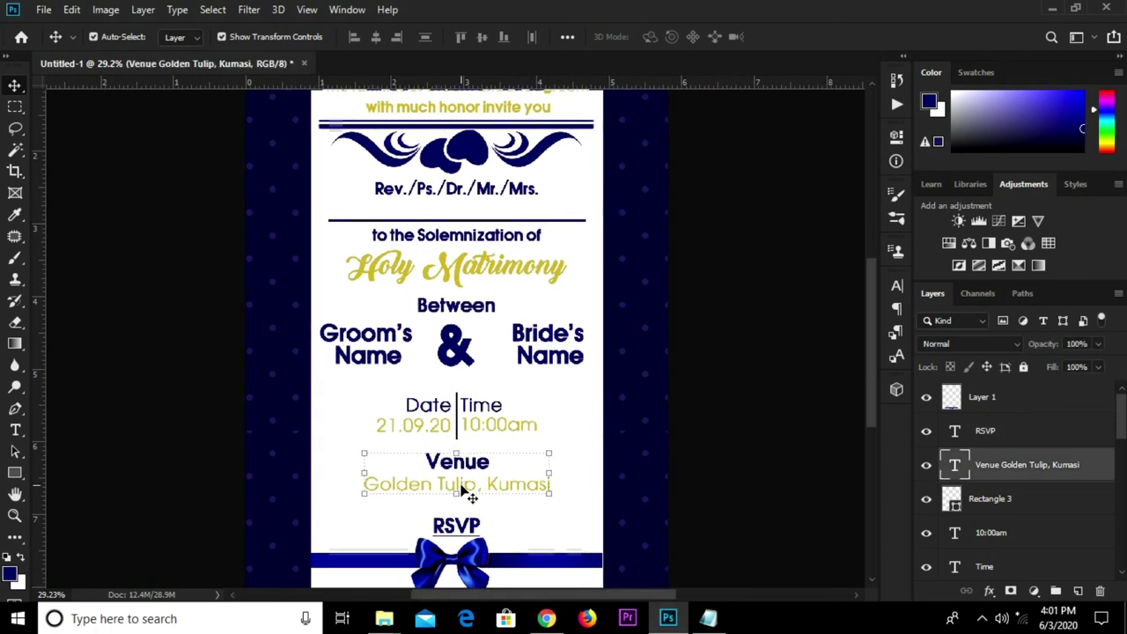
{"action": "left_click_drag", "start_coordinate": [465, 494], "coordinate": [464, 495]}
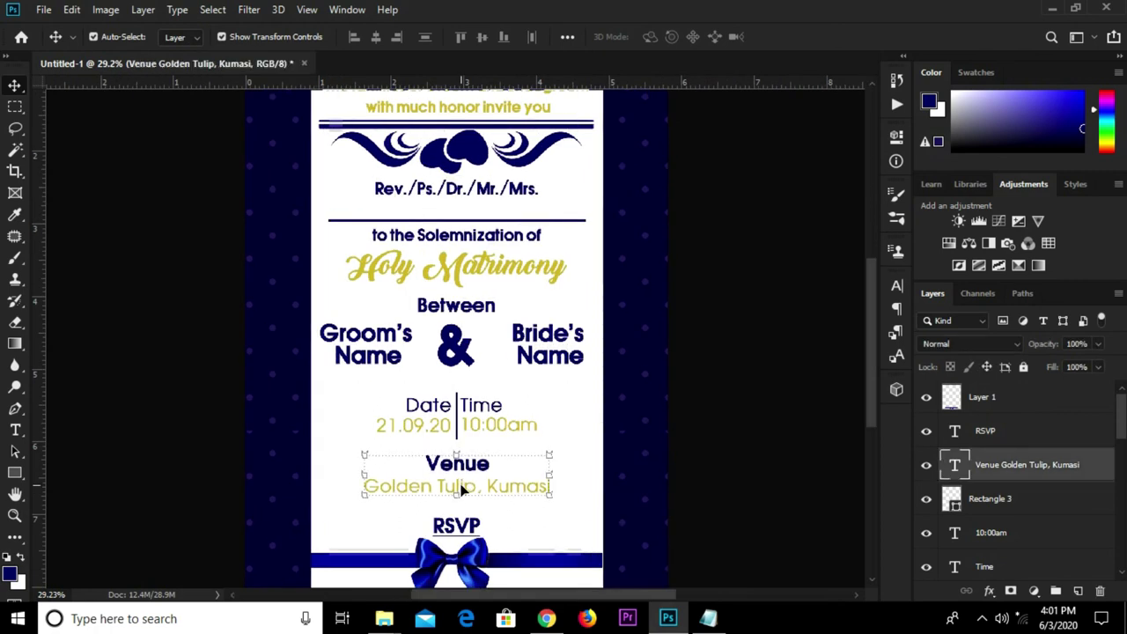
{"action": "left_click", "coordinate": [763, 317]}
- Place the "curl" ornament image from the Wedding folder as an embedded object at its default size
{"action": "scroll", "coordinate": [662, 320], "scroll_direction": "down", "scroll_amount": 3}
{"action": "scroll", "coordinate": [652, 310], "scroll_direction": "up", "scroll_amount": 2}
{"action": "left_click", "coordinate": [41, 10]}
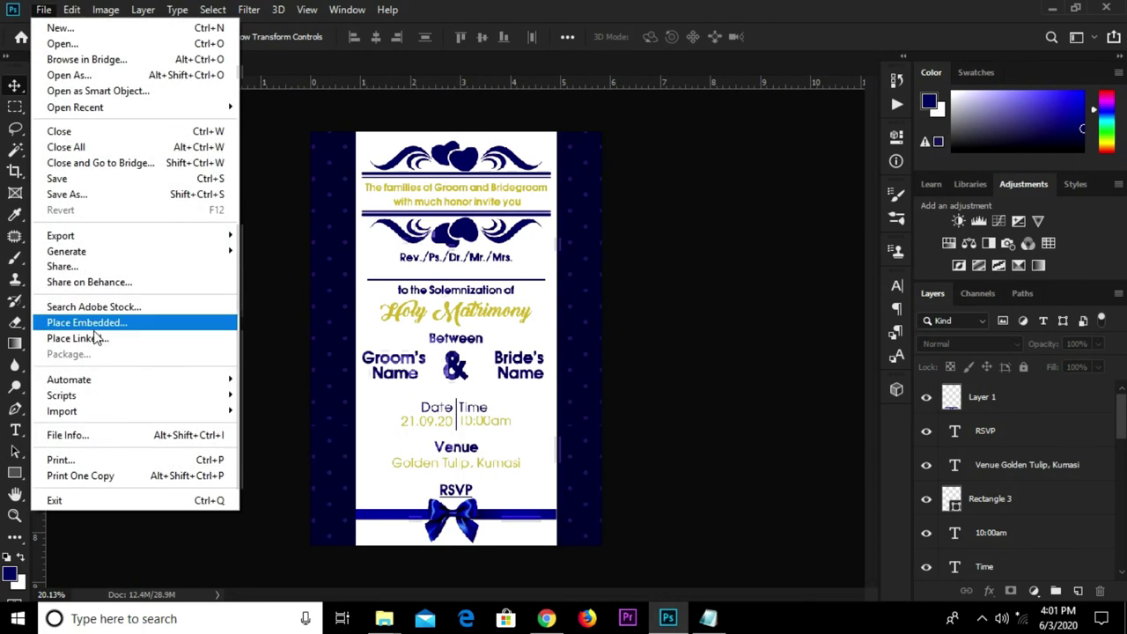
{"action": "left_click", "coordinate": [101, 322]}
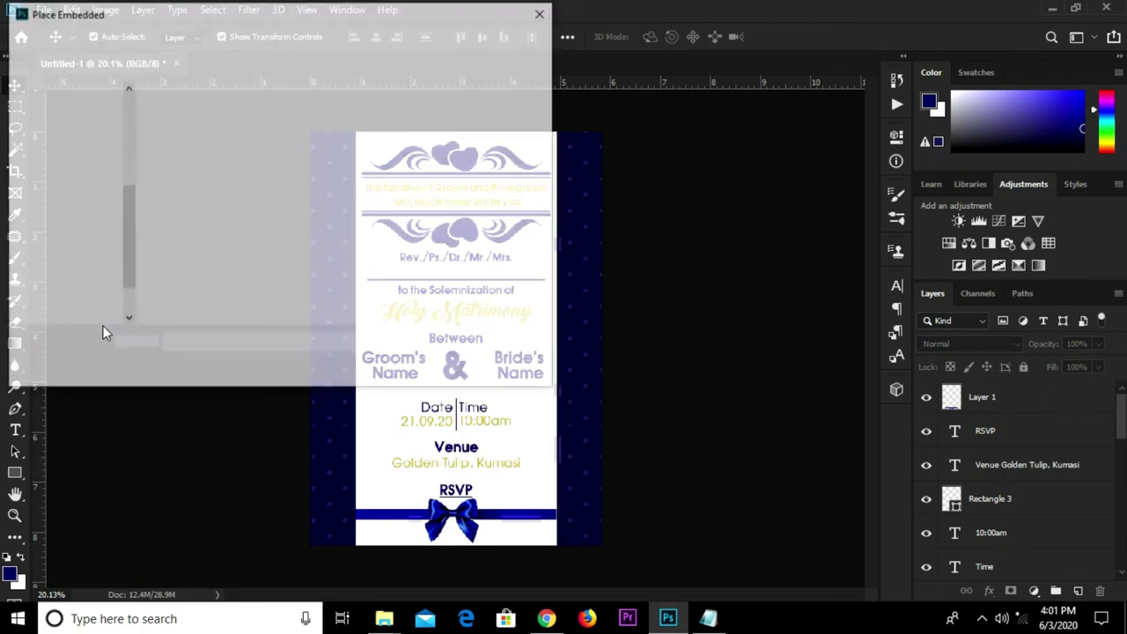
{"action": "left_click", "coordinate": [206, 123]}
{"action": "left_click", "coordinate": [408, 366]}
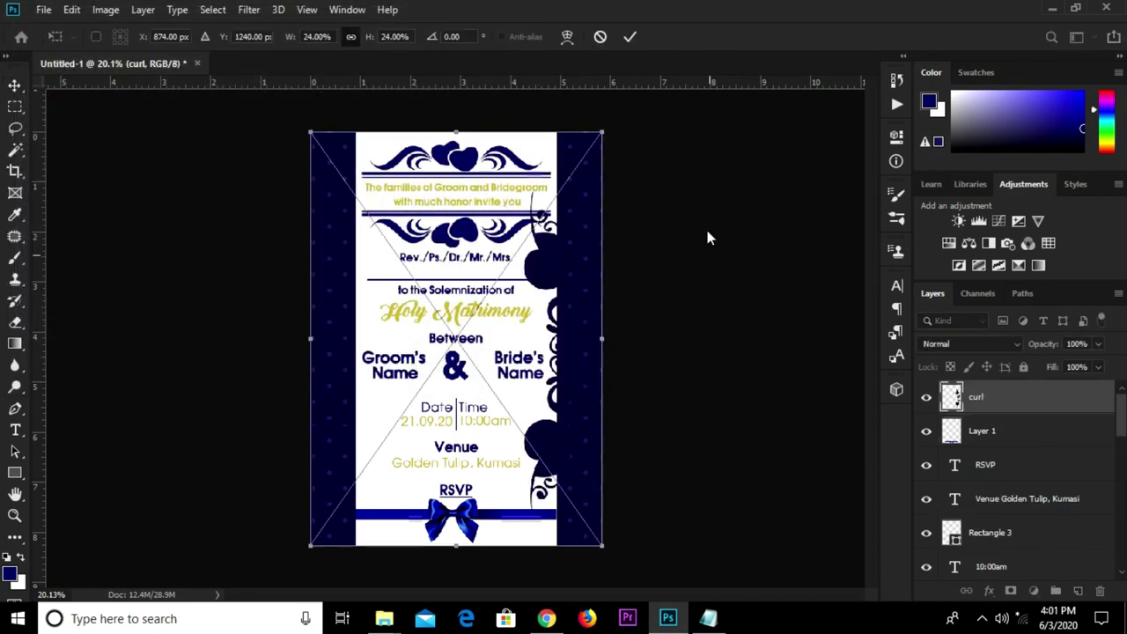
{"action": "left_click", "coordinate": [630, 37]}
{"action": "scroll", "coordinate": [575, 300], "scroll_direction": "up", "scroll_amount": 2}
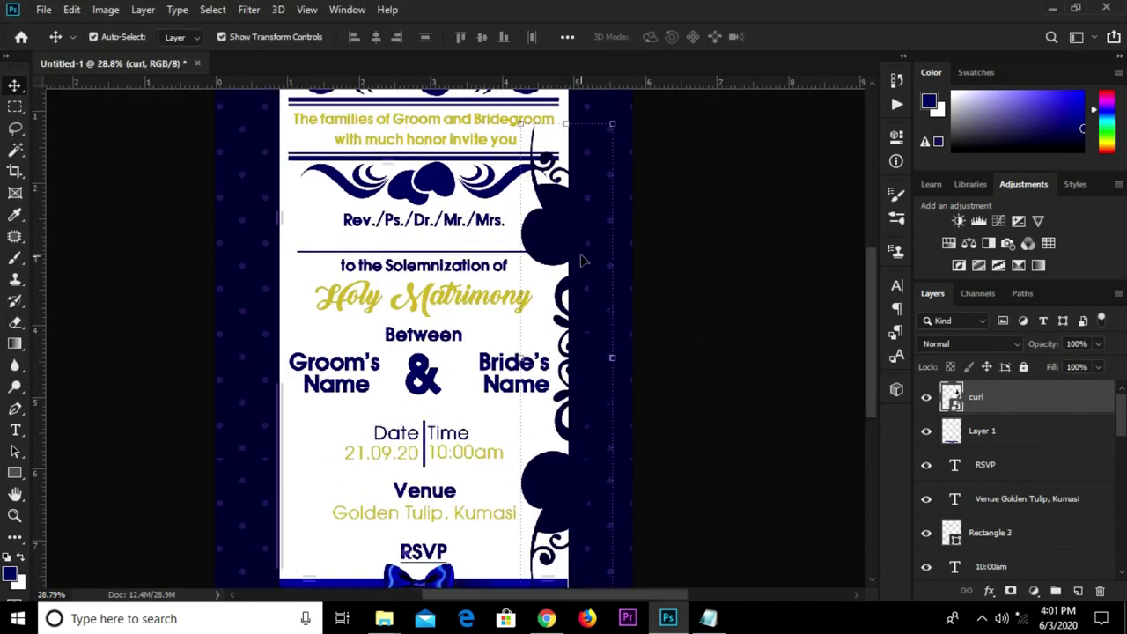
- Apply a gold color overlay with the hex value c3ac2e to the curl ornament
{"action": "left_click", "coordinate": [989, 590]}
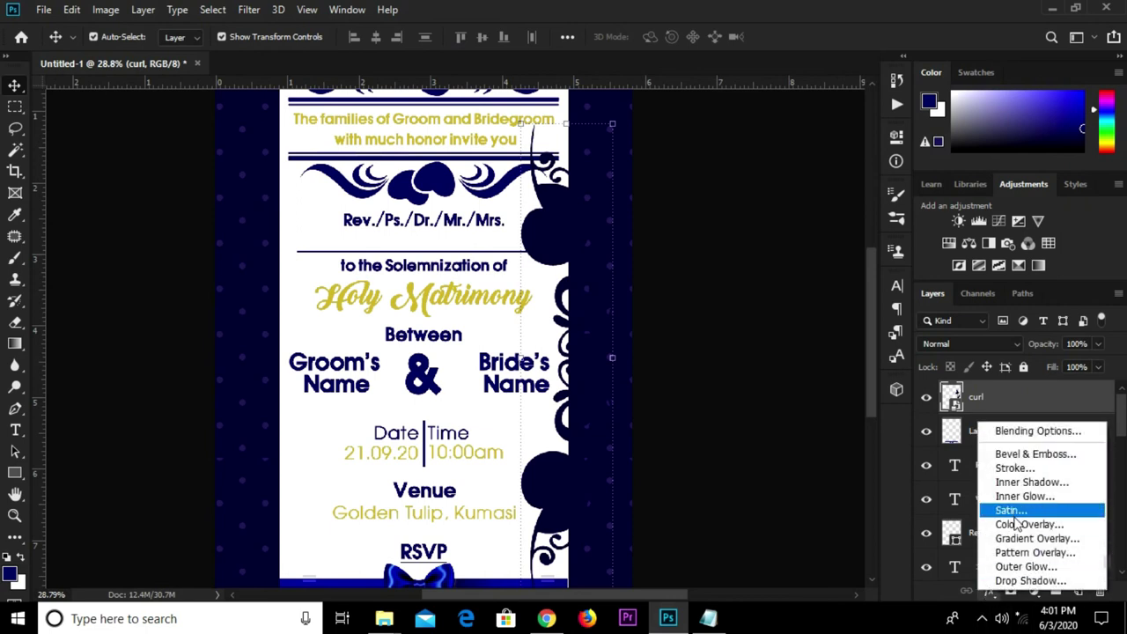
{"action": "left_click", "coordinate": [1022, 525]}
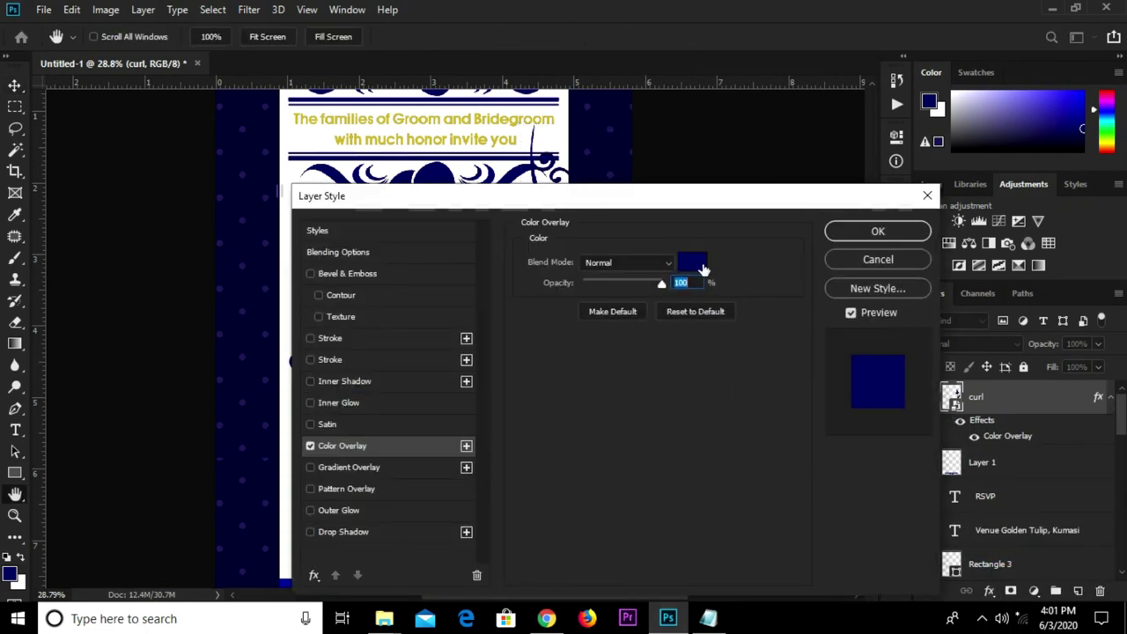
{"action": "left_click", "coordinate": [693, 263]}
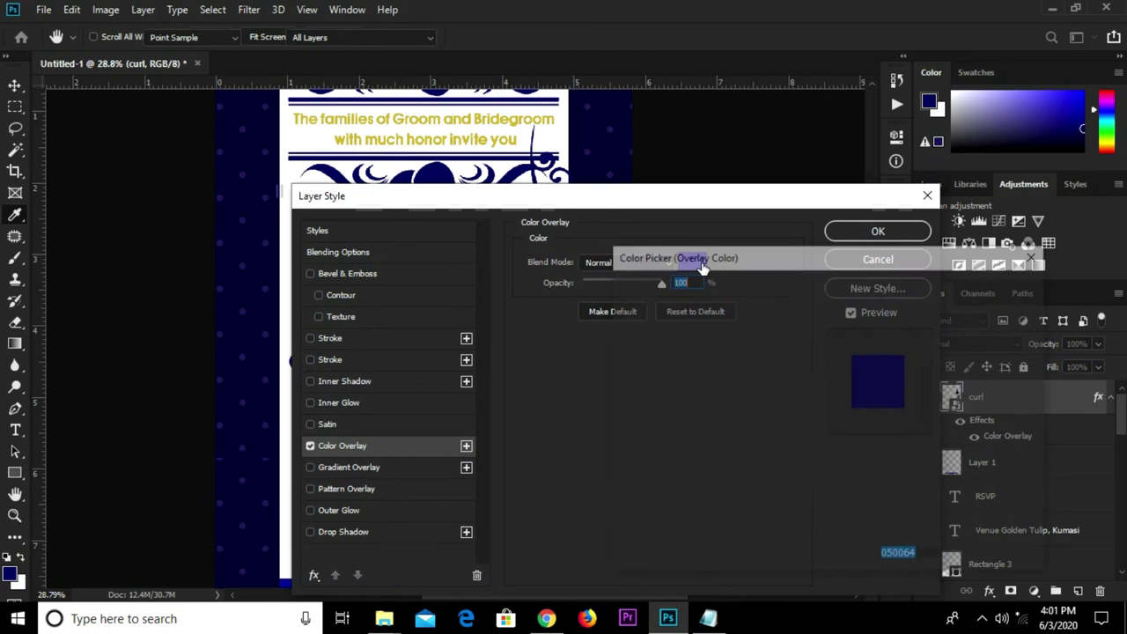
{"action": "type", "text": "d"}
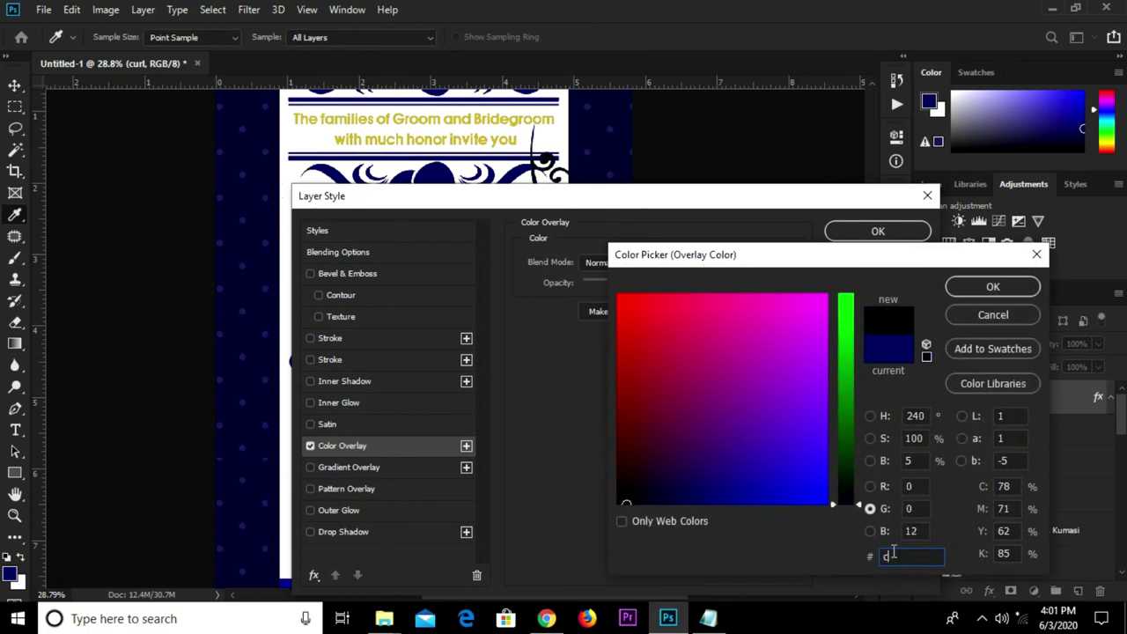
{"action": "type", "text": "3a"}
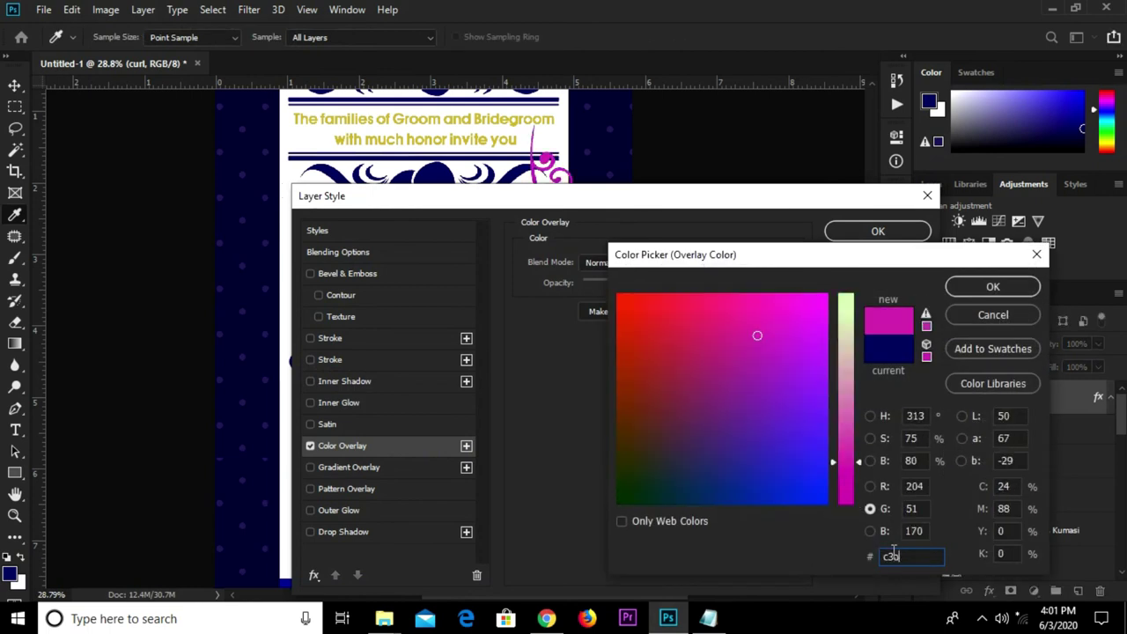
{"action": "type", "text": "c2e"}
{"action": "left_click", "coordinate": [981, 291]}
{"action": "key", "text": "Return"}
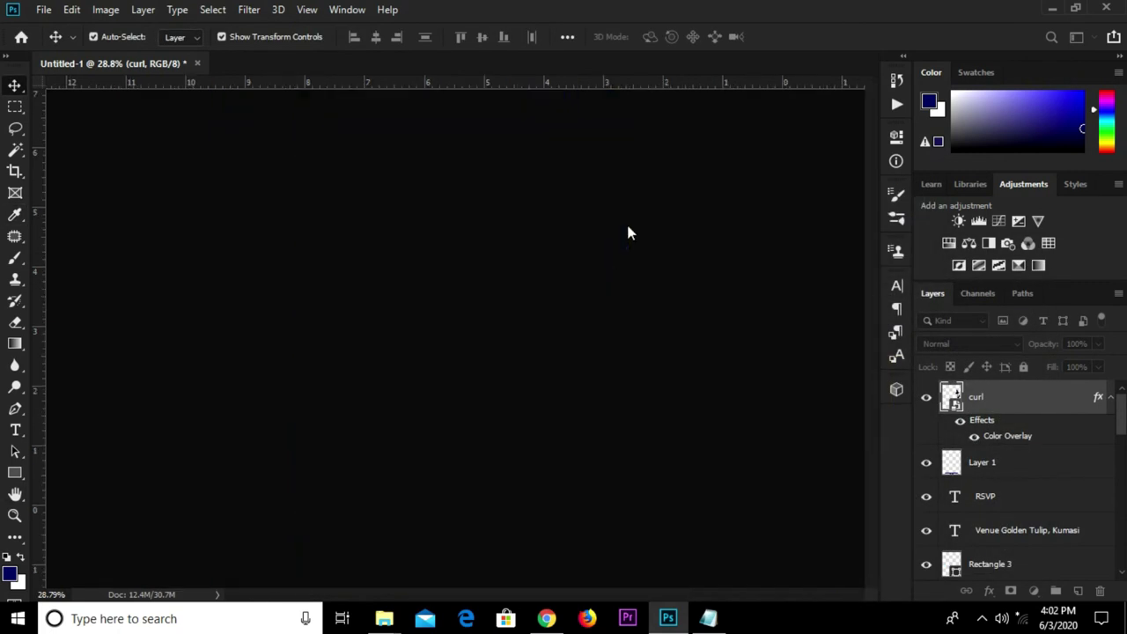
- Shift the curl ornament slightly right onto the navy border and move its layer beneath the white panel's Rectangle 1 layer
{"action": "key", "text": "ctrl+0"}
{"action": "mouse_move", "coordinate": [553, 265]}
{"action": "left_mouse_down"}
{"action": "mouse_move", "coordinate": [579, 265]}
{"action": "mouse_move", "coordinate": [565, 269]}
{"action": "left_mouse_up"}
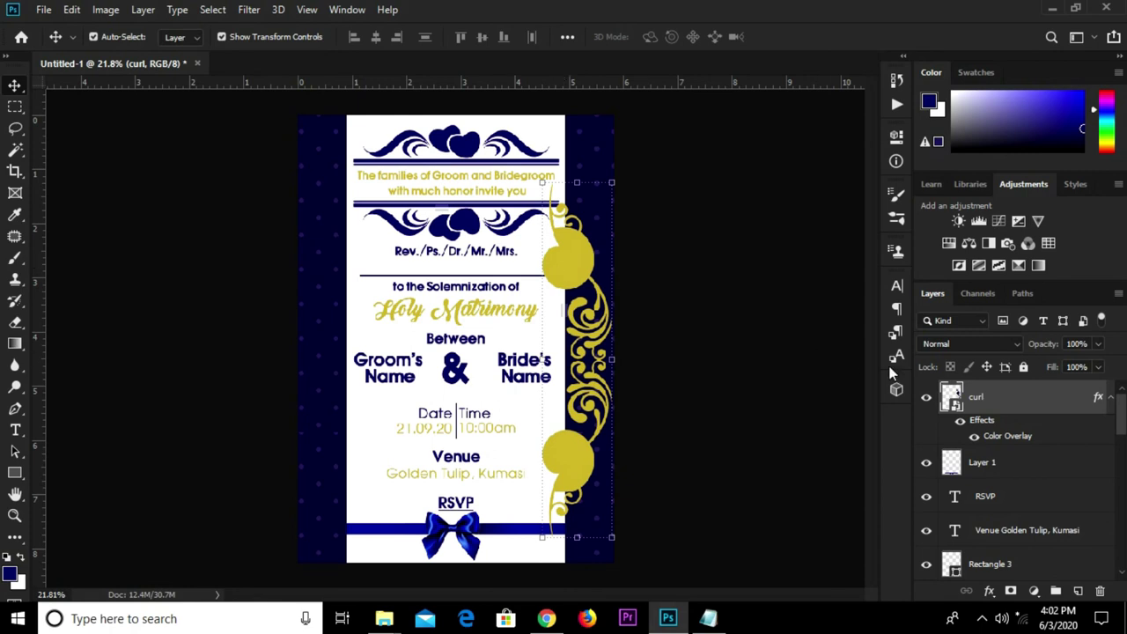
{"action": "left_click_drag", "start_coordinate": [1013, 436], "coordinate": [990, 495]}
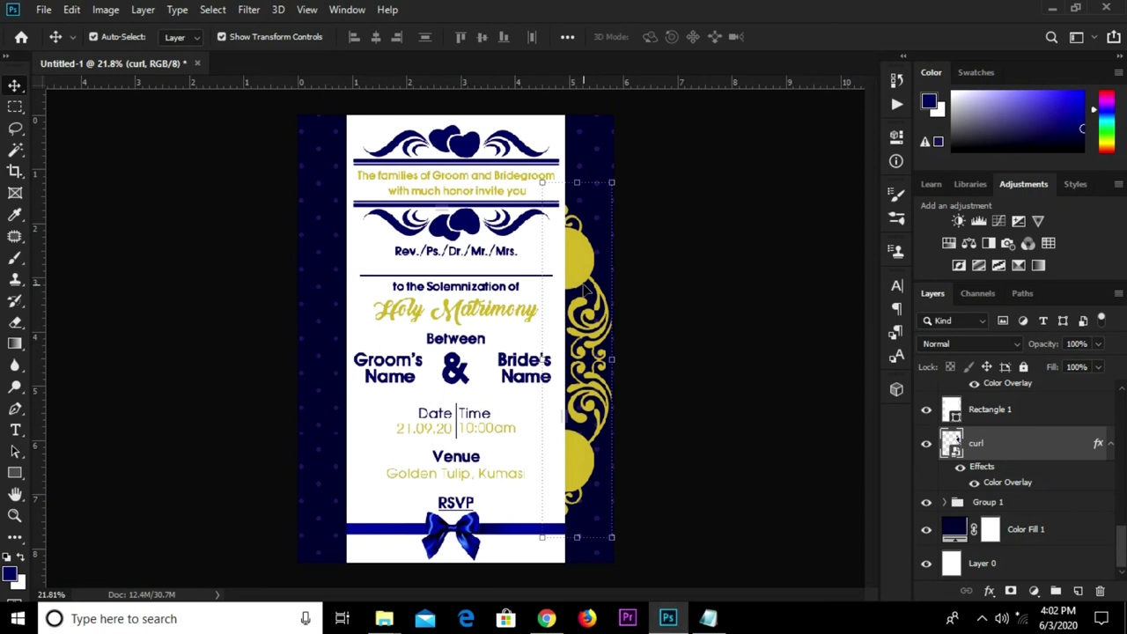
- Center the curl ornament vertically on the canvas and clear the selection
{"action": "key", "text": "ctrl+a"}
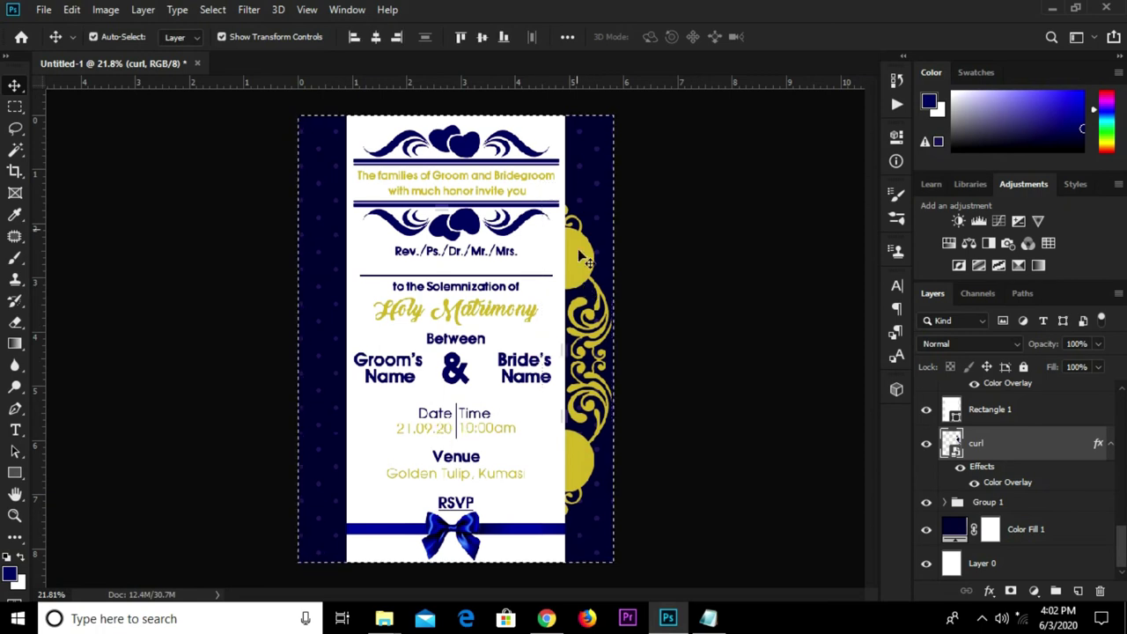
{"action": "left_click", "coordinate": [481, 38]}
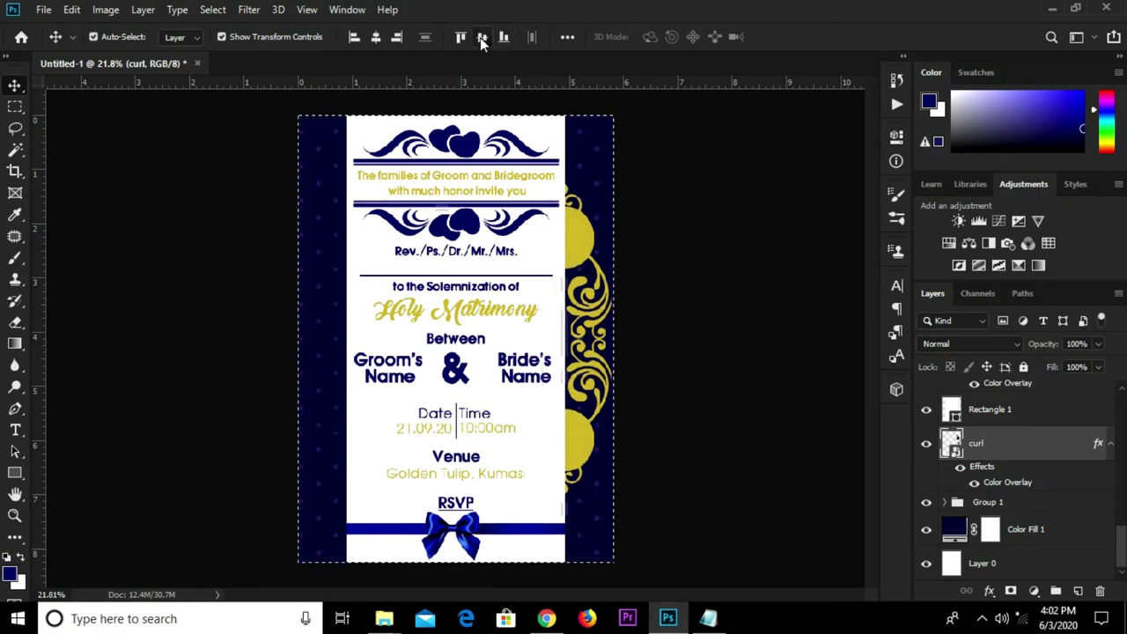
{"action": "key", "text": "ctrl+d"}
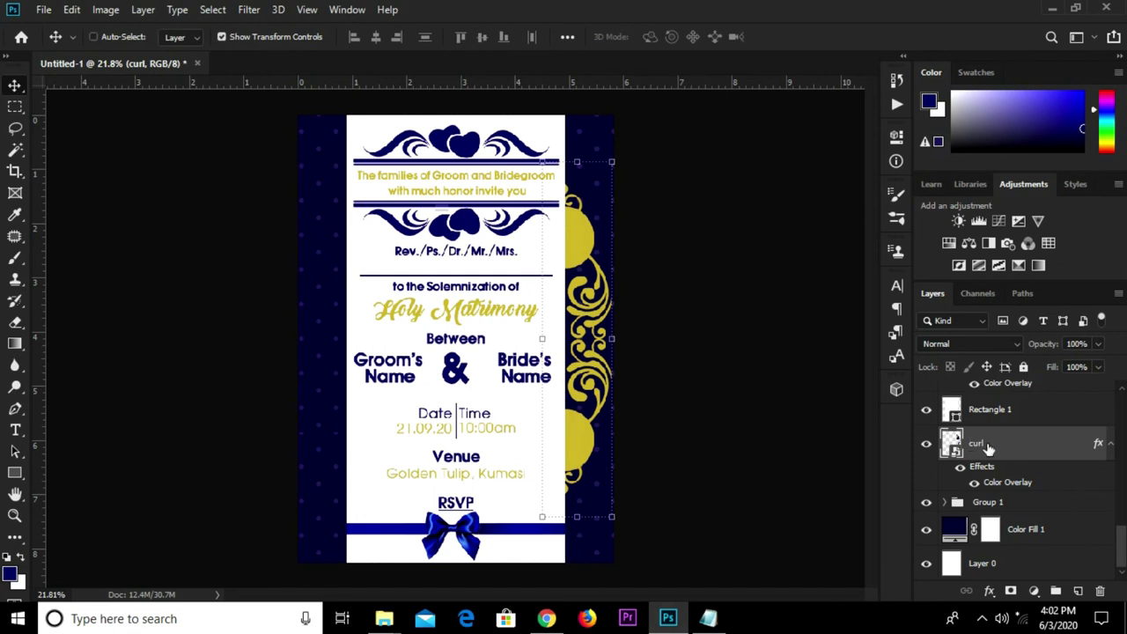
- Duplicate the curl ornament layer and flip the copy horizontally
{"action": "key", "text": "ctrl+j"}
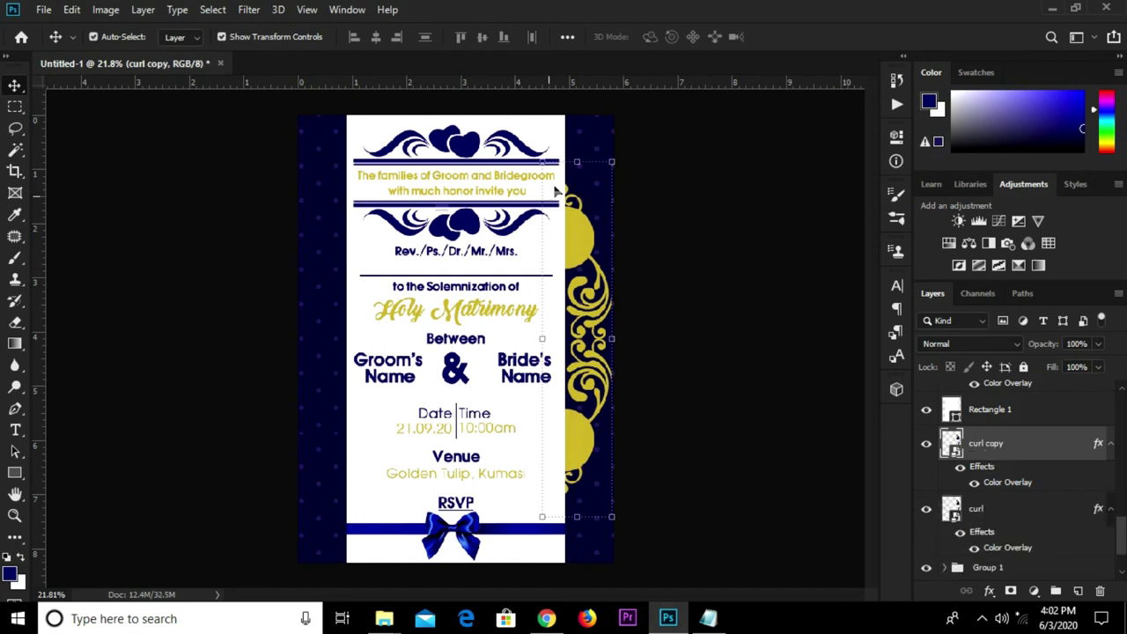
{"action": "key", "text": "ctrl+t"}
{"action": "right_click", "coordinate": [582, 228]}
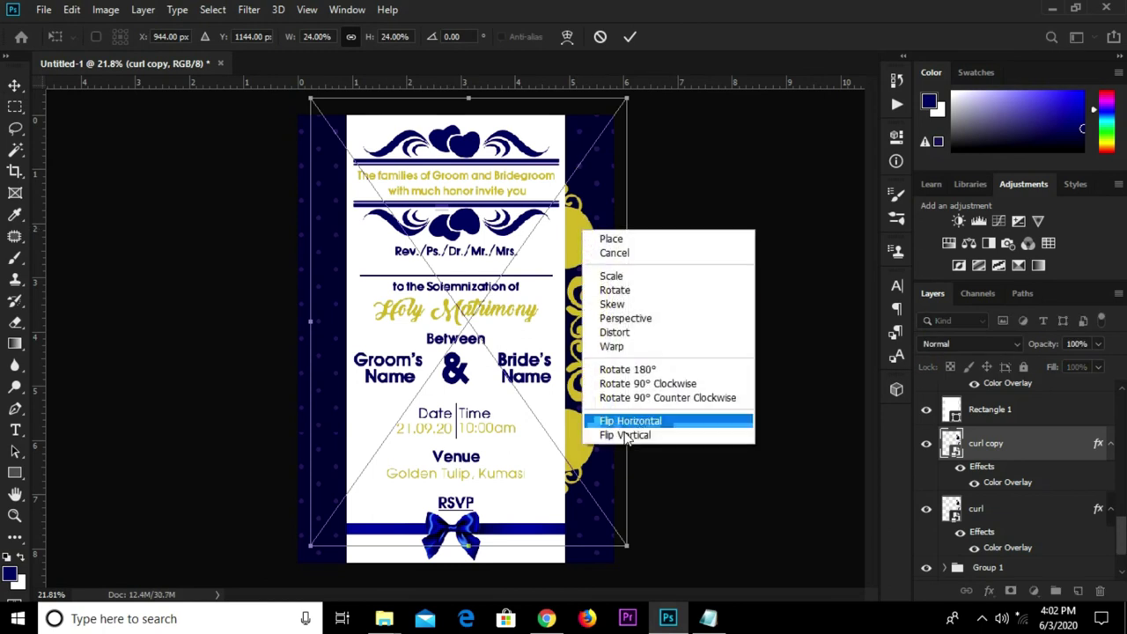
{"action": "left_click", "coordinate": [629, 422]}
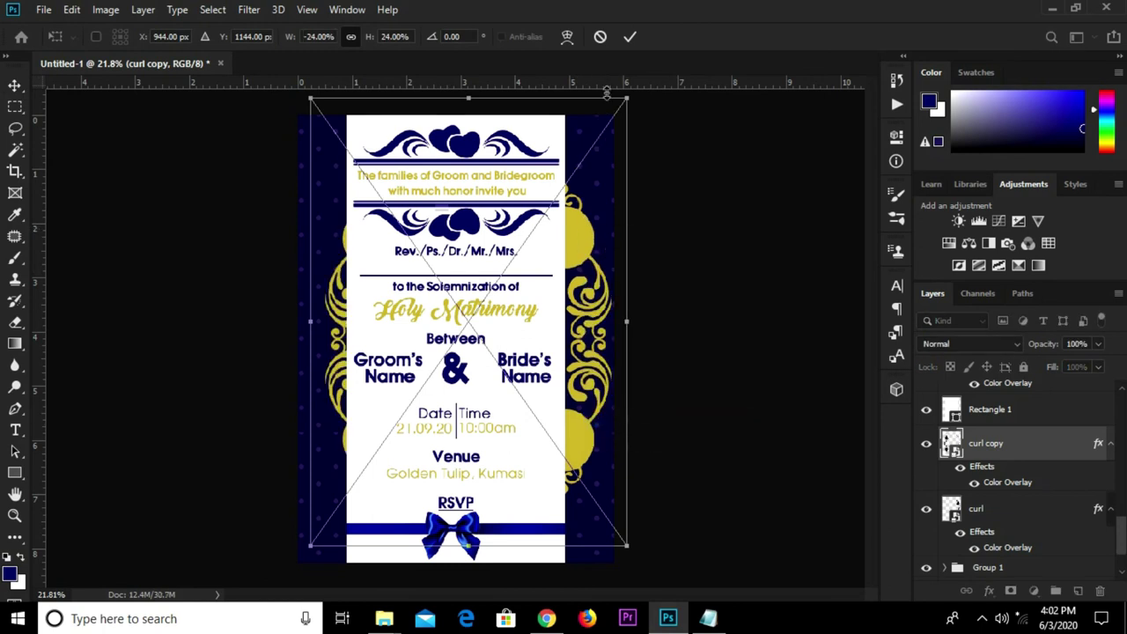
{"action": "left_click", "coordinate": [633, 43]}
- Move the flipped curl copy onto the left navy border, nudge it to mirror the right curl, and deselect it
{"action": "scroll", "coordinate": [333, 349], "scroll_direction": "up", "scroll_amount": 2}
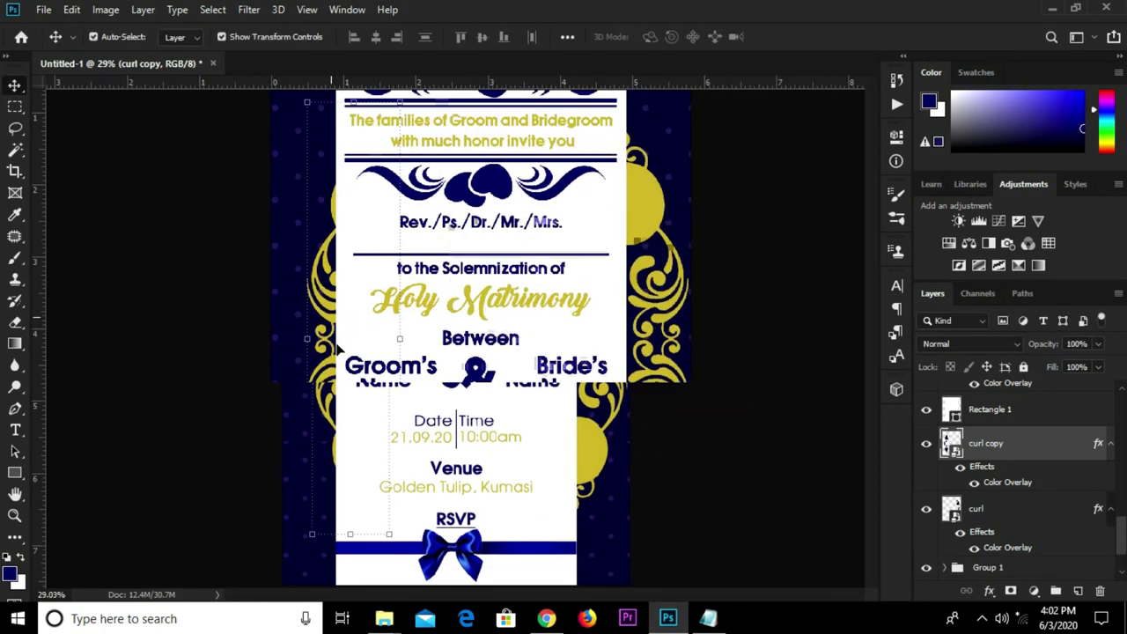
{"action": "left_click_drag", "start_coordinate": [319, 345], "coordinate": [269, 350]}
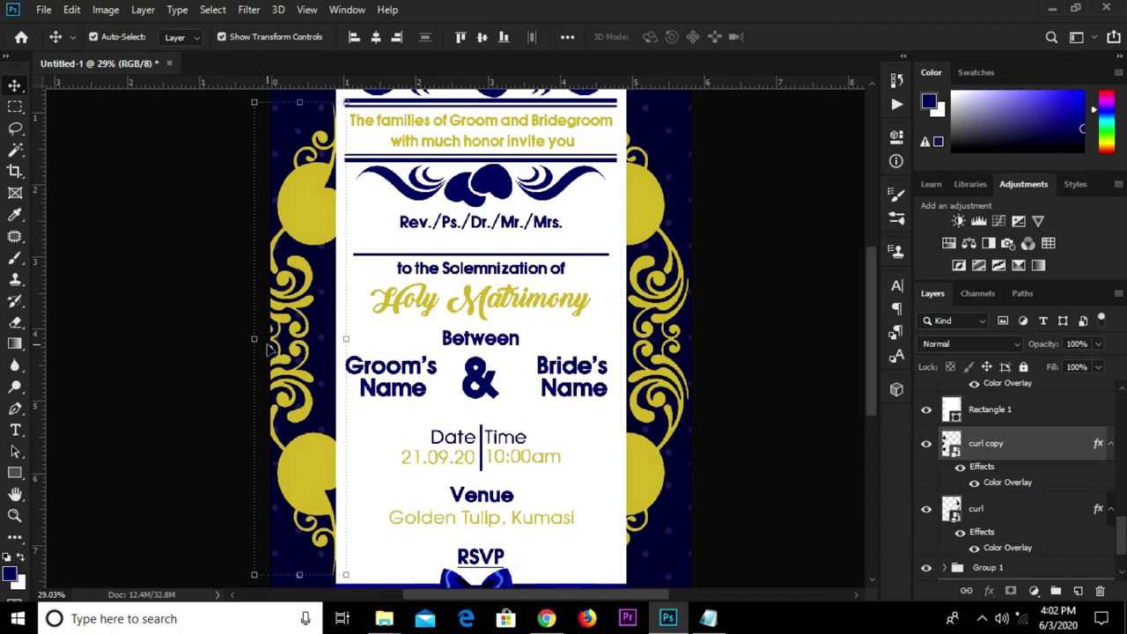
{"action": "key", "text": "shift+Right"}
{"action": "key", "text": "shift+Right"}
{"action": "key", "text": "shift+Right"}
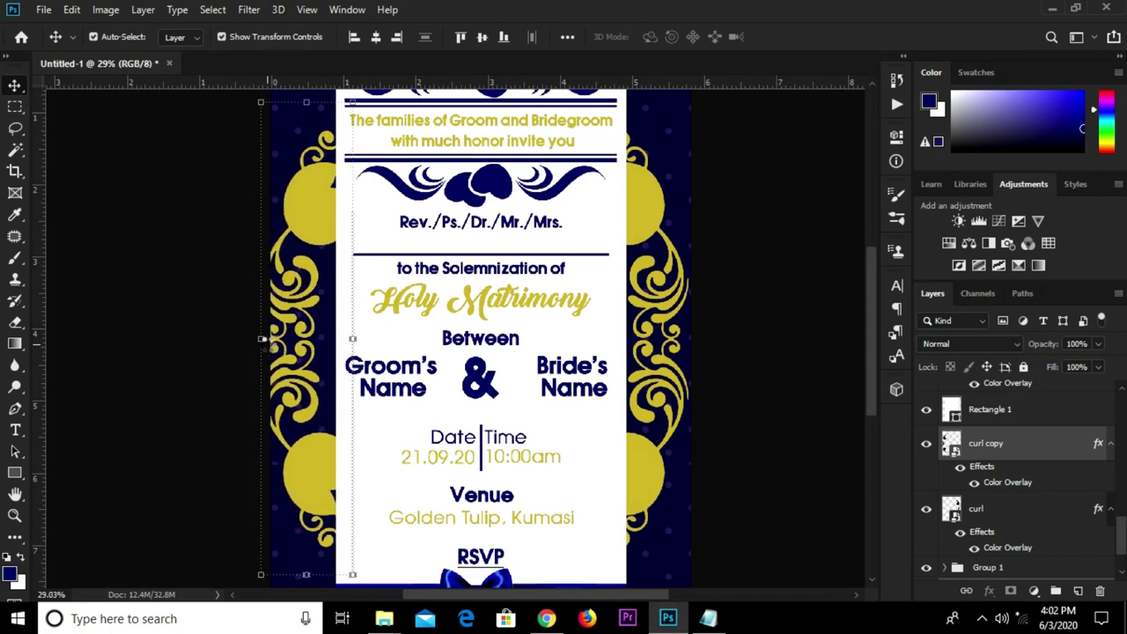
{"action": "key", "text": "shift+Right"}
{"action": "key", "text": "shift+Right"}
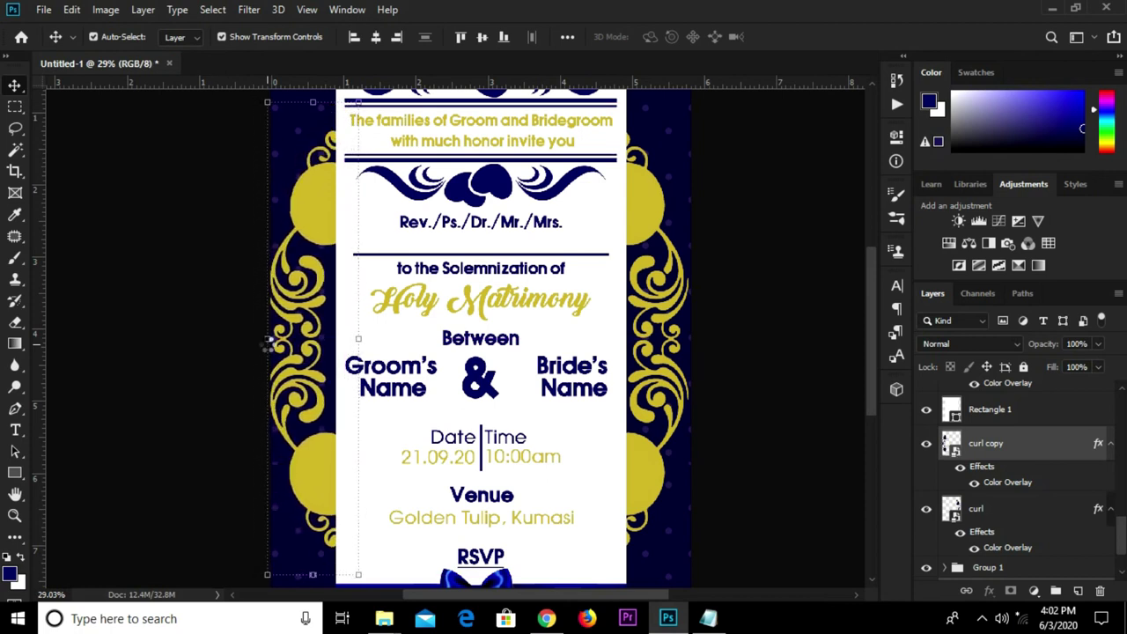
{"action": "key", "text": "shift+Right"}
{"action": "key", "text": "shift+Right"}
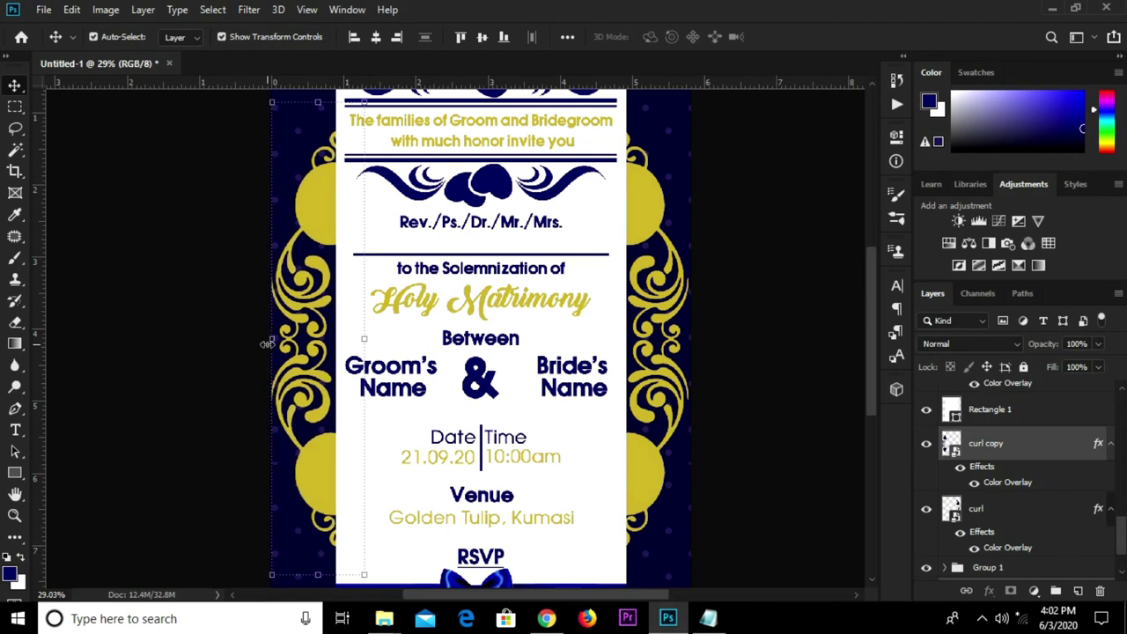
{"action": "scroll", "coordinate": [267, 344], "scroll_direction": "down", "scroll_amount": 2}
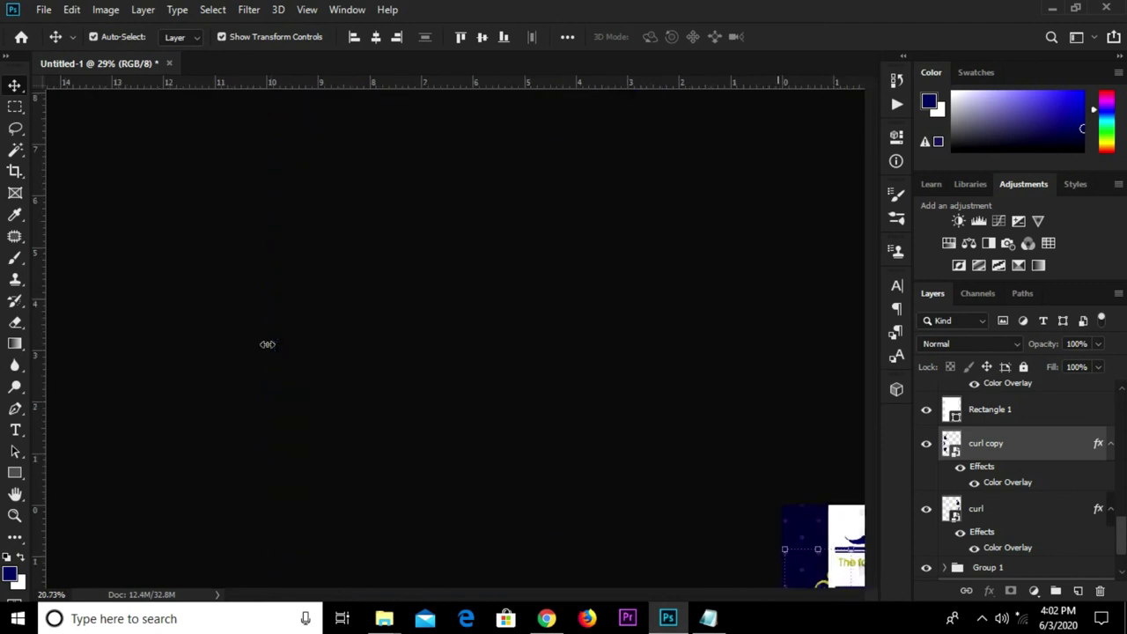
{"action": "left_click", "coordinate": [663, 332]}
{"action": "scroll", "coordinate": [515, 407], "scroll_direction": "up", "scroll_amount": 1}
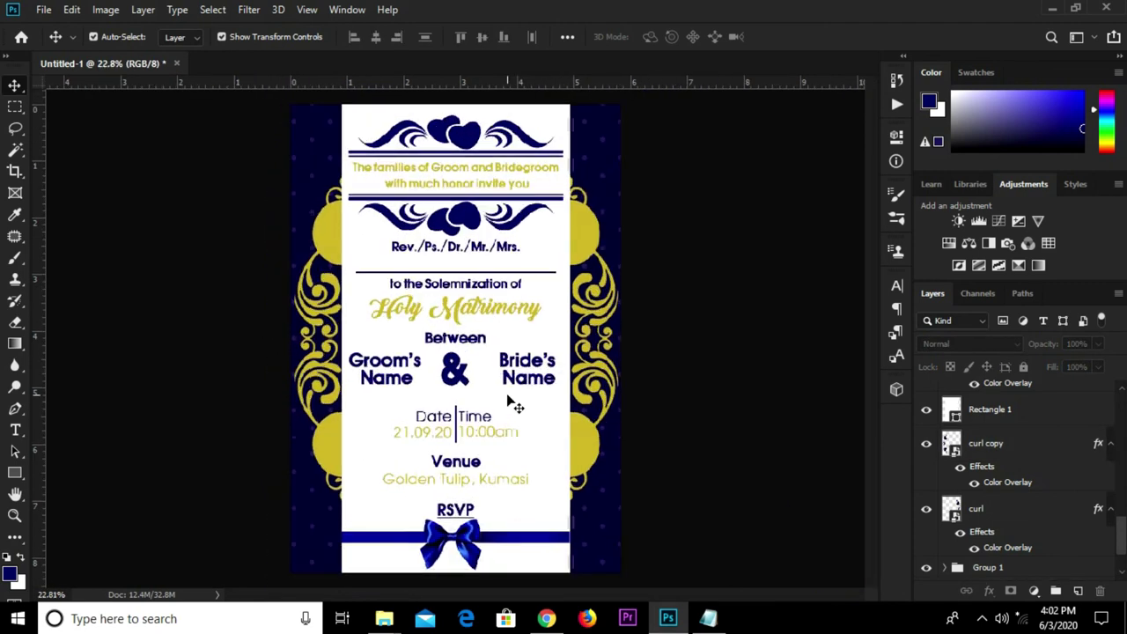
- Scale the date and time texts together with their divider line up proportionally to about 121.6%
{"action": "scroll", "coordinate": [437, 432], "scroll_direction": "up", "scroll_amount": 2}
{"action": "left_click", "coordinate": [435, 411]}
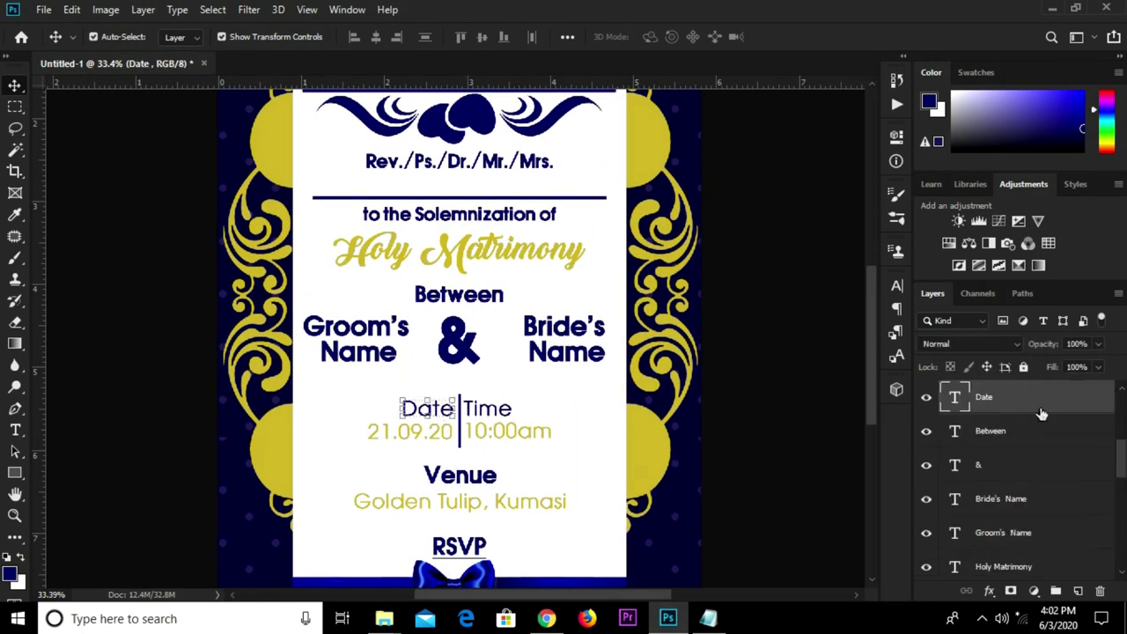
{"action": "scroll", "coordinate": [1039, 424], "scroll_direction": "up", "scroll_amount": 4}
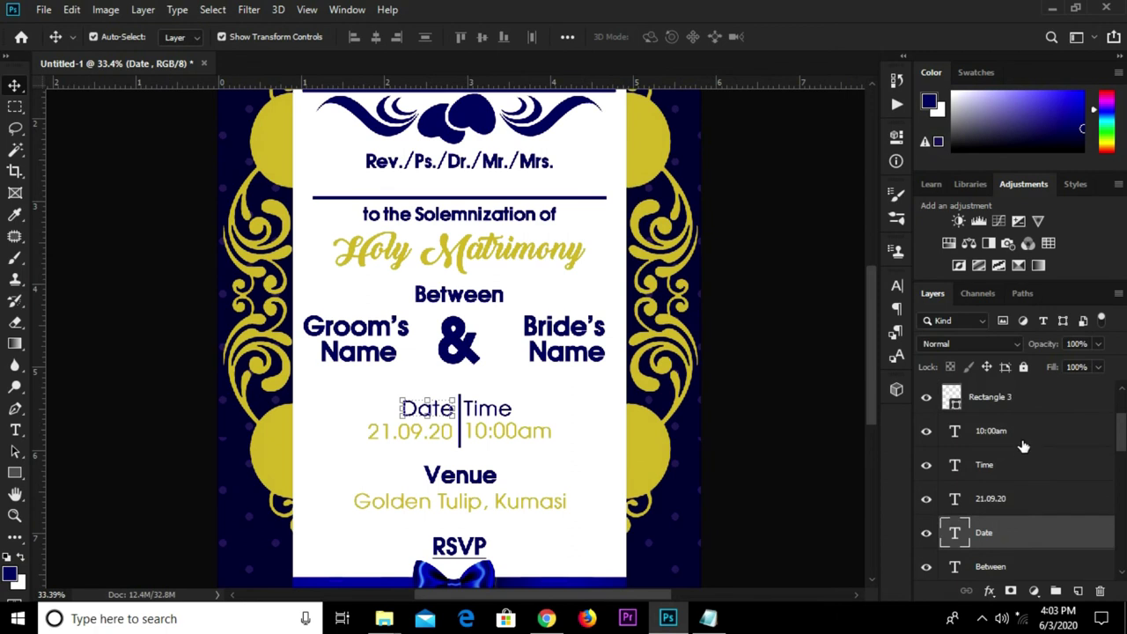
{"action": "left_click", "coordinate": [1013, 402], "text": "shift"}
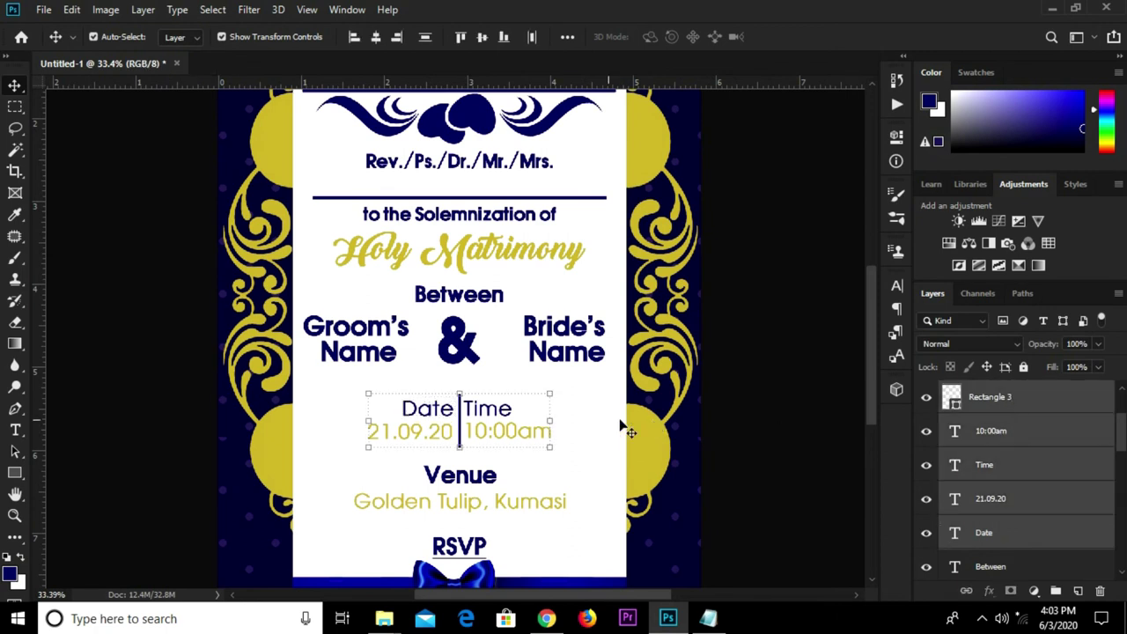
{"action": "key", "text": "ctrl+t"}
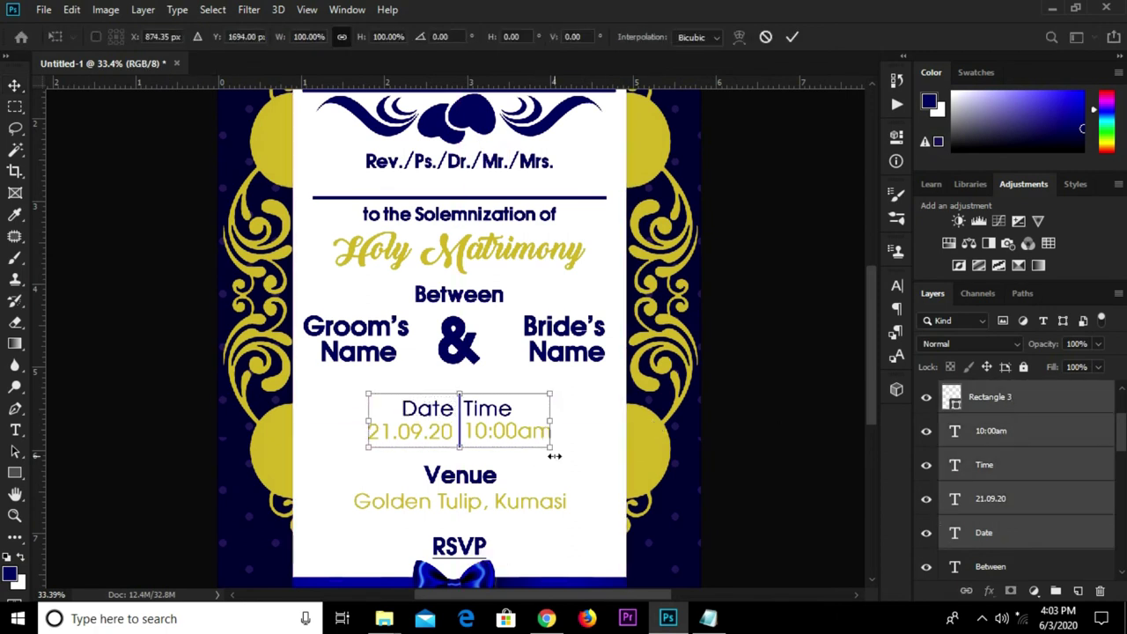
{"action": "left_click_drag", "start_coordinate": [548, 449], "coordinate": [591, 470]}
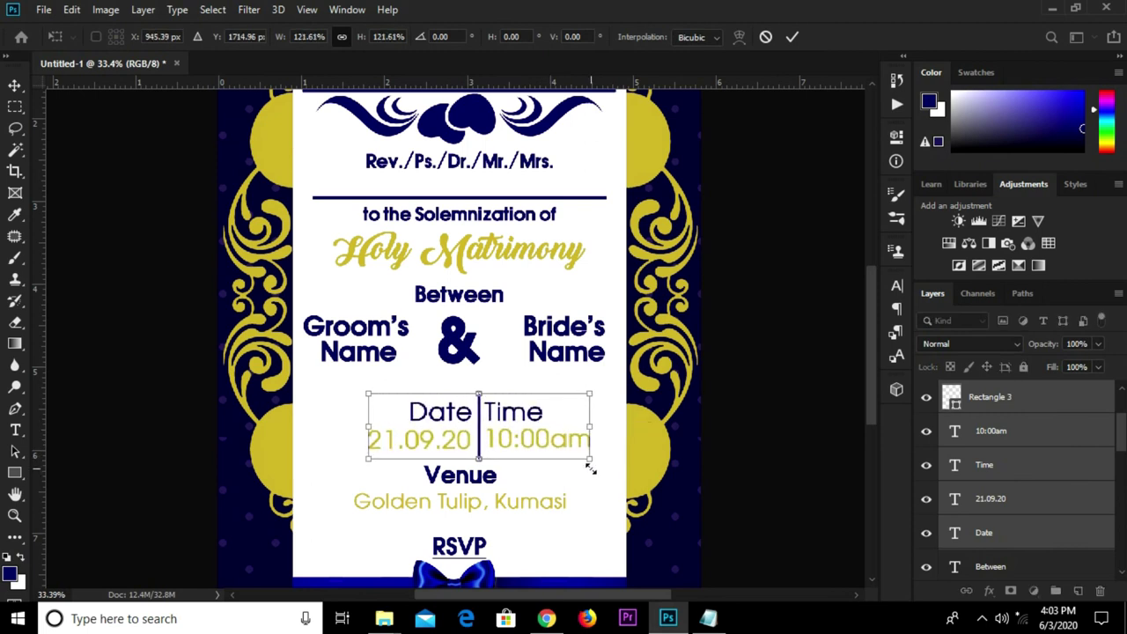
{"action": "left_click", "coordinate": [791, 37]}
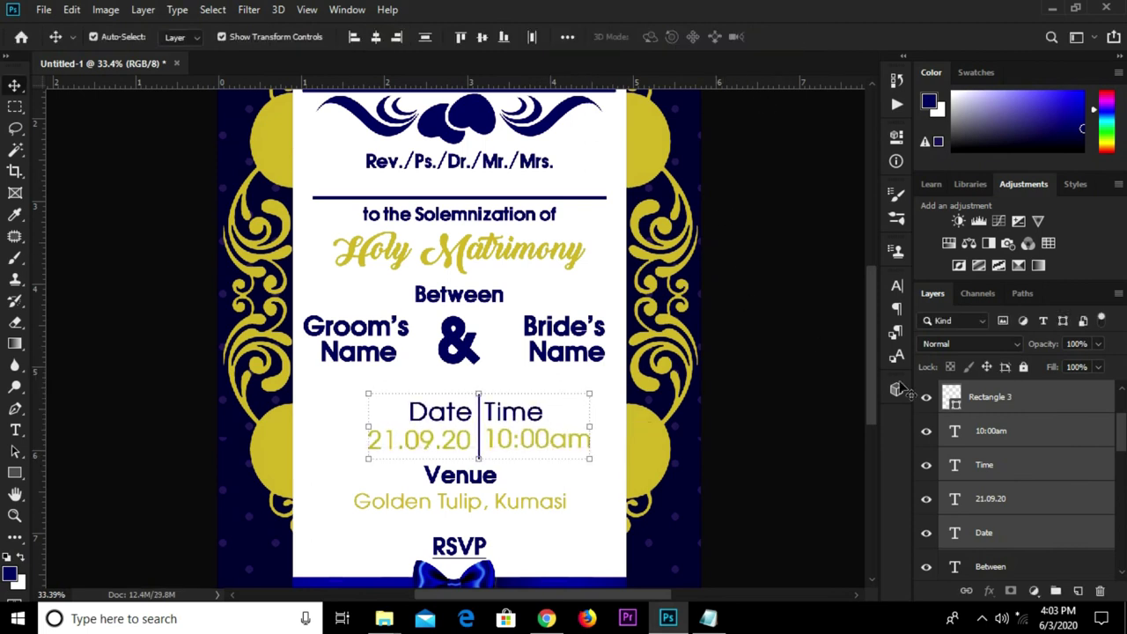
- Group the date, time and divider layers, then center the group horizontally on the canvas
{"action": "key", "text": "ctrl+g"}
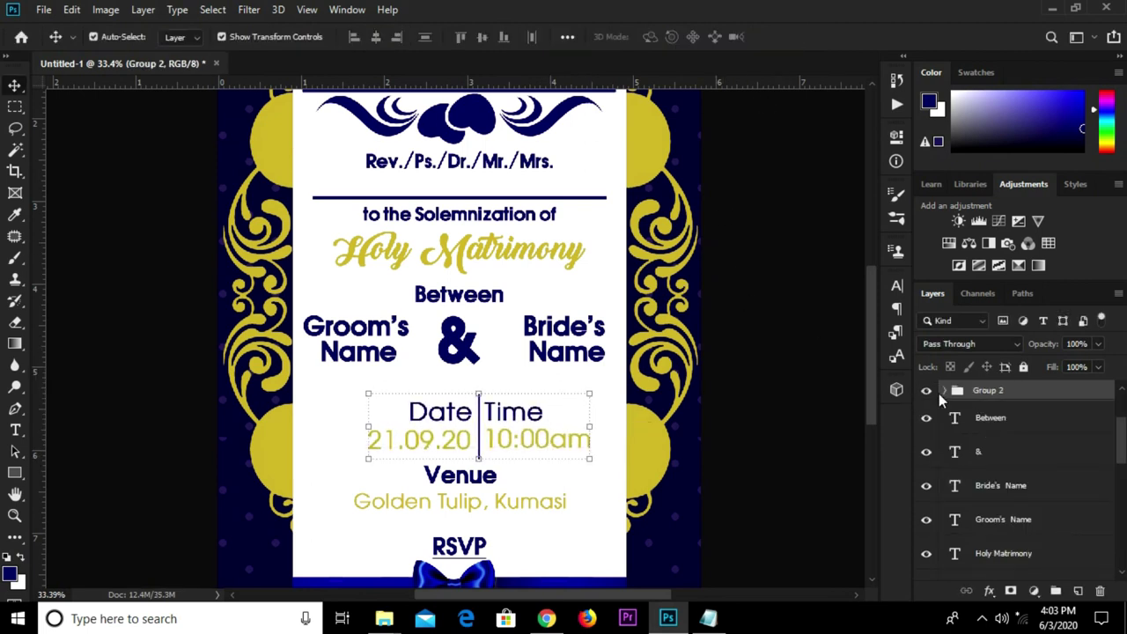
{"action": "left_click", "coordinate": [927, 393]}
{"action": "left_click", "coordinate": [927, 393]}
{"action": "key", "text": "ctrl+a"}
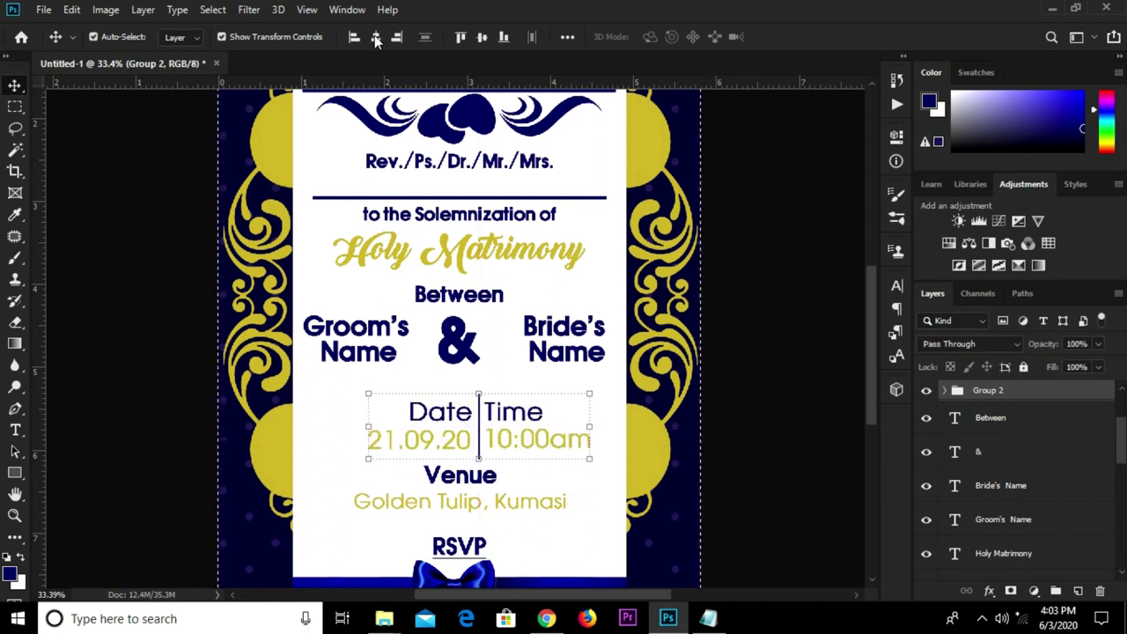
{"action": "left_click", "coordinate": [372, 39]}
{"action": "key", "text": "ctrl+d"}
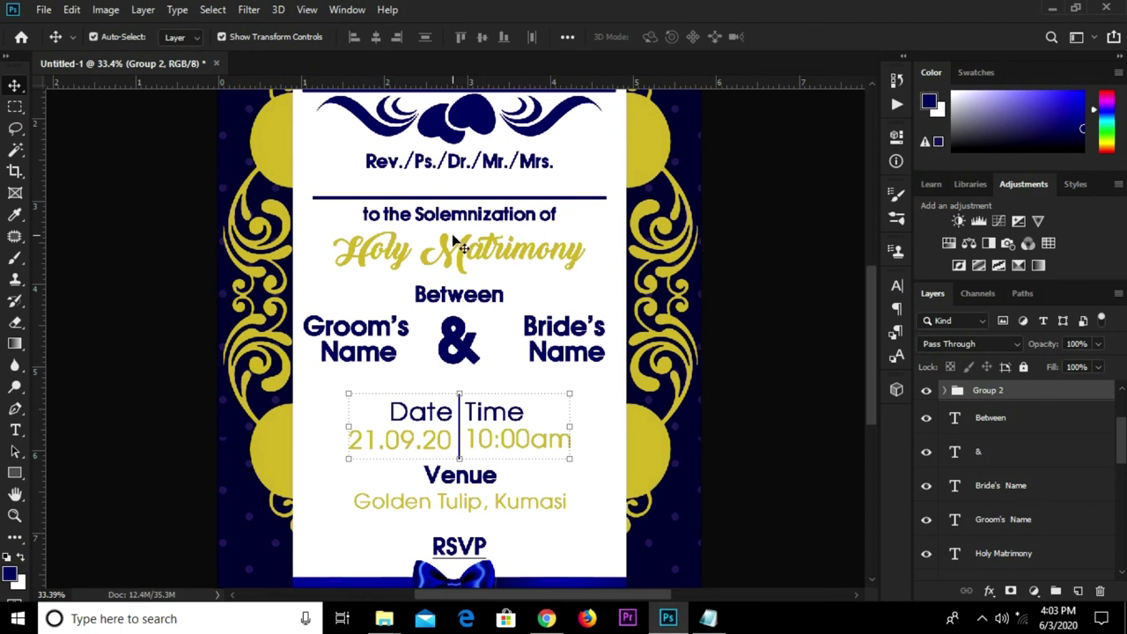
- Nudge the date and time group up slightly away from the "Venue" text and deselect it
{"action": "key", "text": "Up"}
{"action": "key", "text": "Up"}
{"action": "key", "text": "Up"}
{"action": "key", "text": "Up"}
{"action": "key", "text": "Up"}
{"action": "key", "text": "Up"}
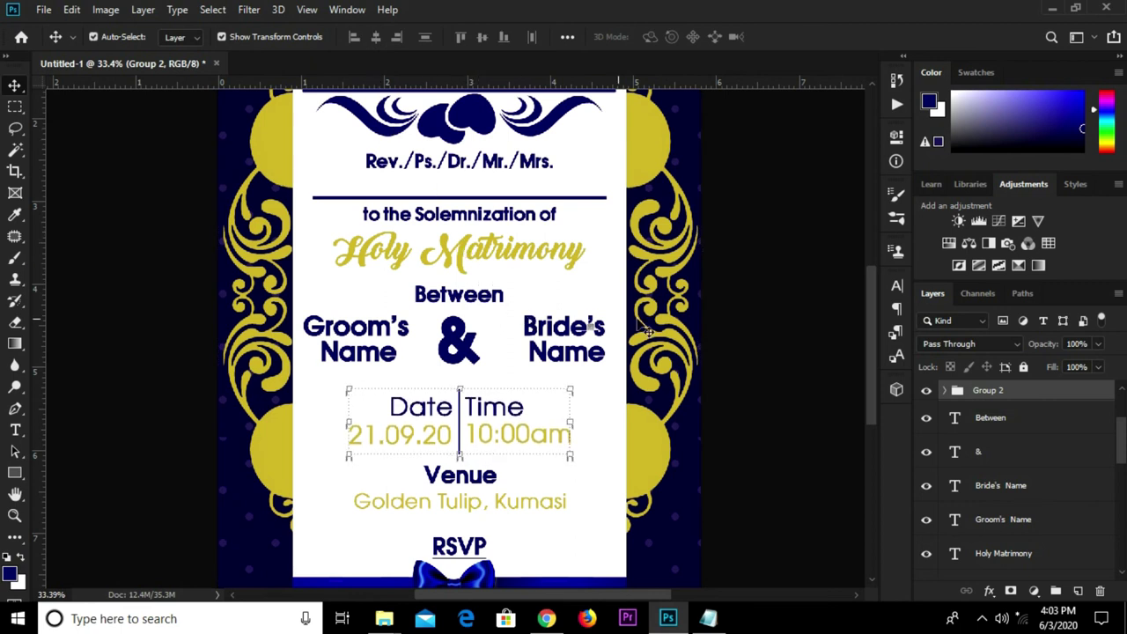
{"action": "left_click", "coordinate": [725, 321]}
{"action": "key", "text": "ctrl+0"}
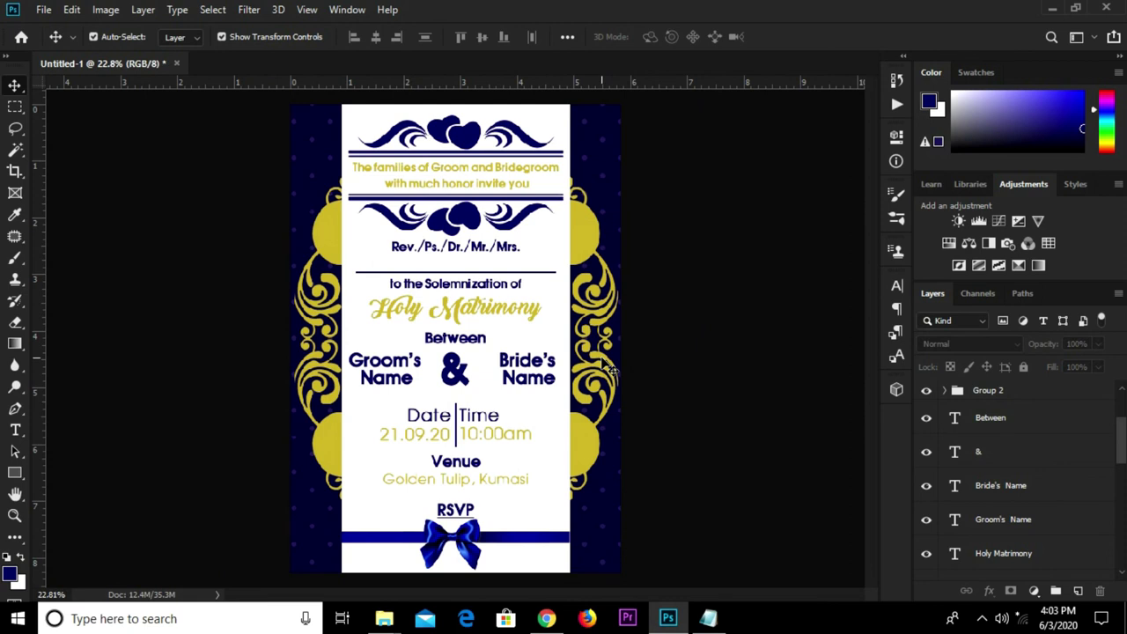
- Copy the "Name" and "Contact" lines below RSVP from the wedding Notepad file, then return to Photoshop
{"action": "left_click", "coordinate": [708, 618]}
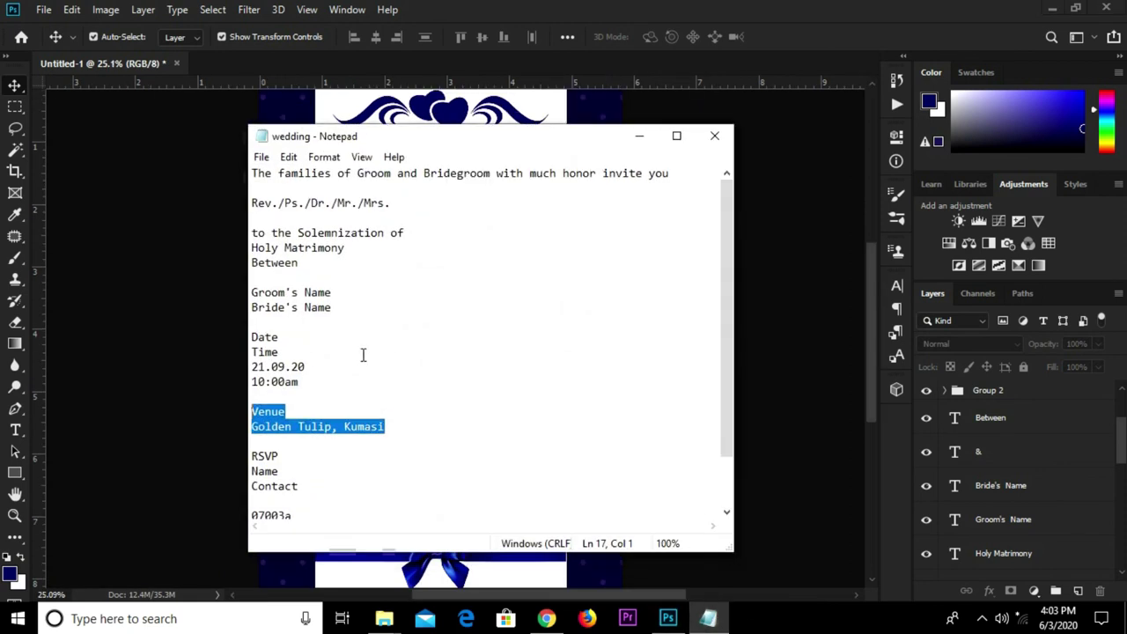
{"action": "scroll", "coordinate": [343, 391], "scroll_direction": "down", "scroll_amount": 2}
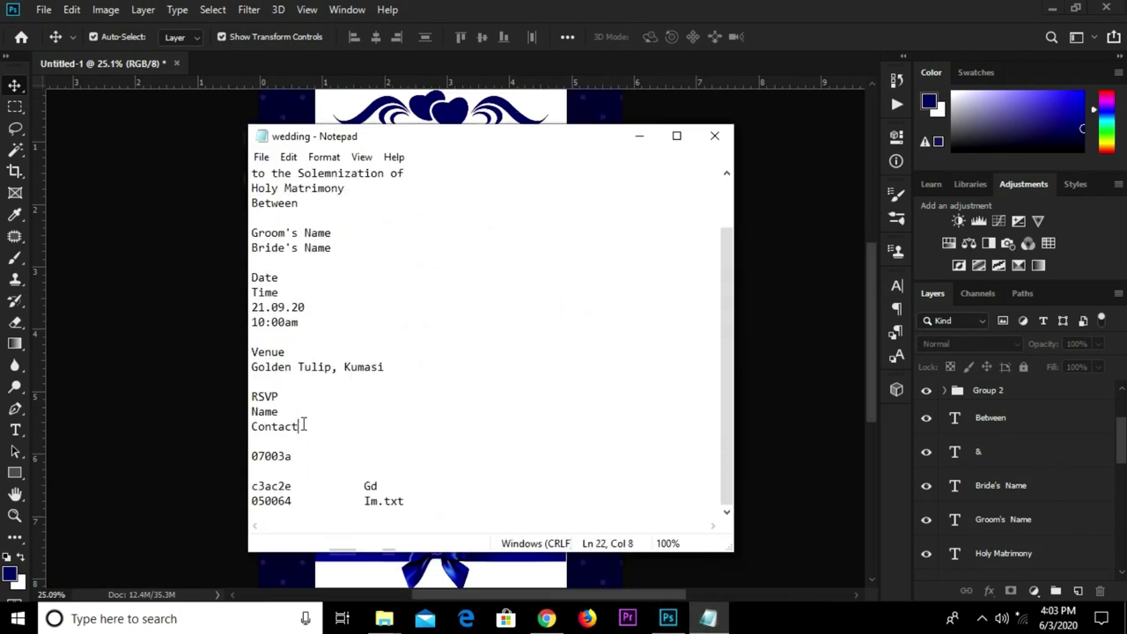
{"action": "left_click_drag", "start_coordinate": [302, 426], "coordinate": [252, 411]}
{"action": "right_click", "coordinate": [253, 411]}
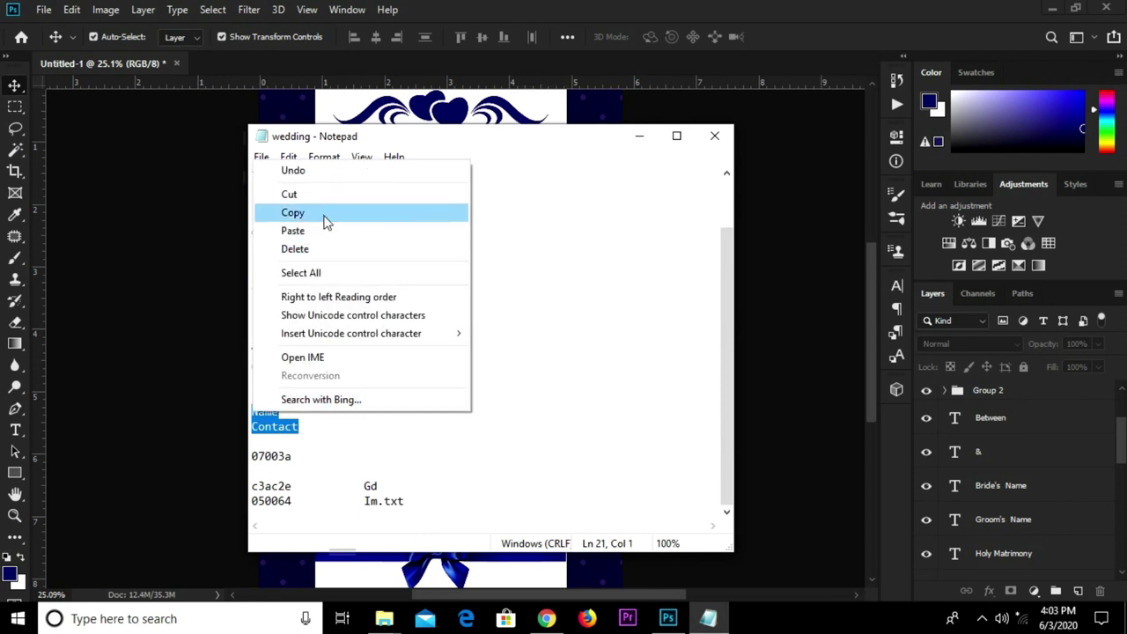
{"action": "left_click", "coordinate": [291, 211]}
{"action": "left_click", "coordinate": [494, 218]}
{"action": "left_click", "coordinate": [640, 139]}
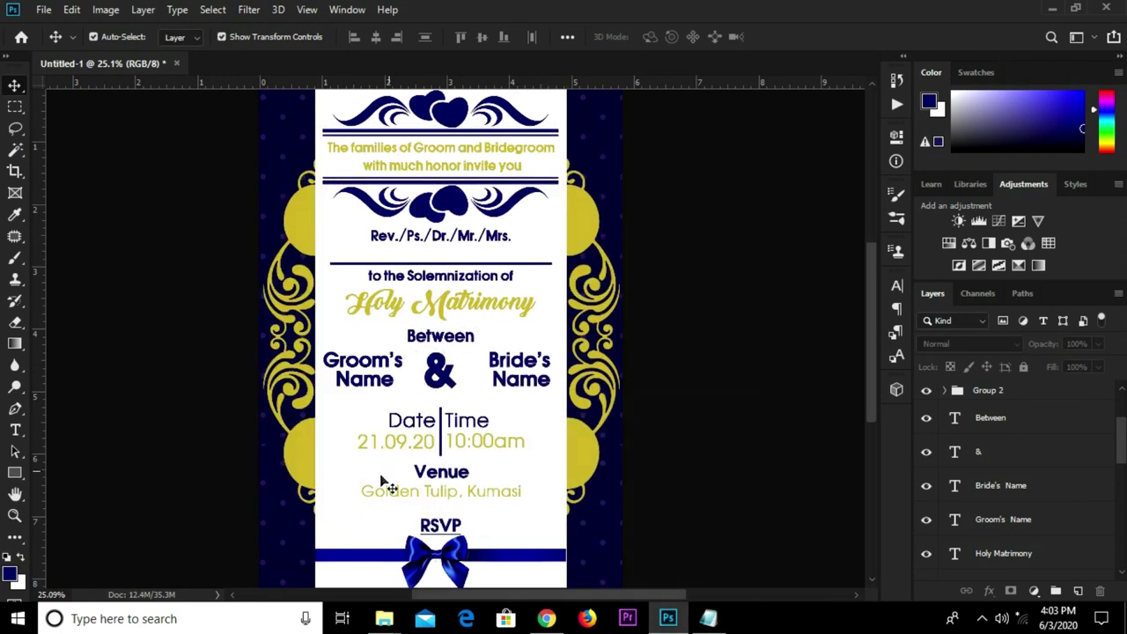
- Nudge the "RSVP" text up toward the venue text, away from the bow
{"action": "left_click", "coordinate": [432, 538]}
{"action": "key", "text": "shift+Up"}
{"action": "key", "text": "shift+Up"}
{"action": "key", "text": "shift+Up"}
{"action": "key", "text": "shift+Up"}
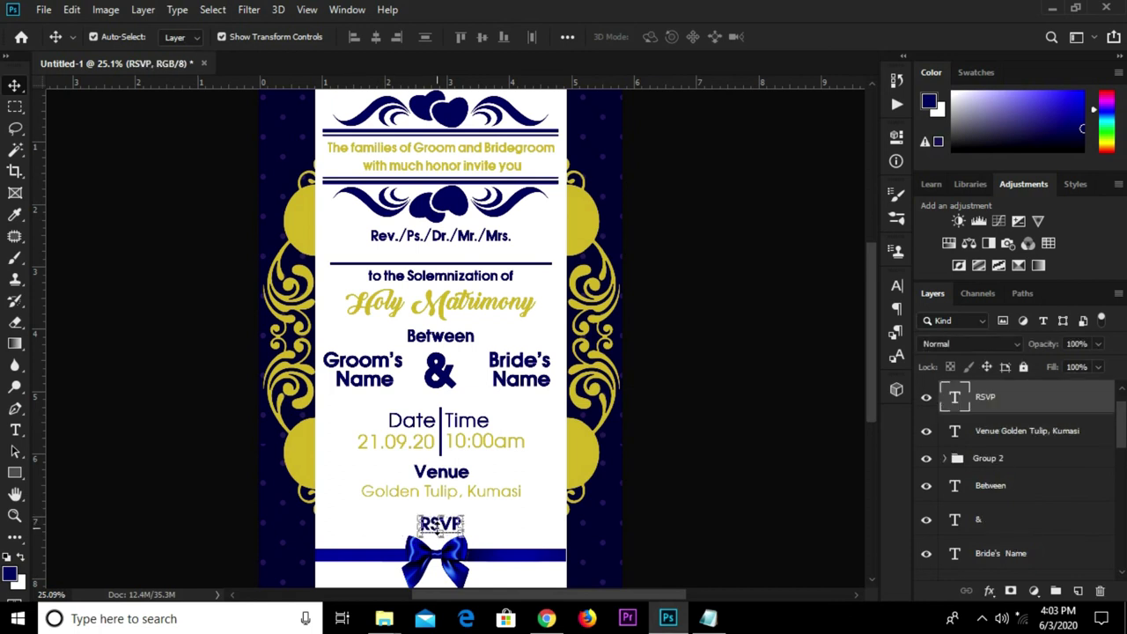
{"action": "key", "text": "shift+Up"}
{"action": "key", "text": "shift+Up"}
{"action": "key", "text": "shift+Up"}
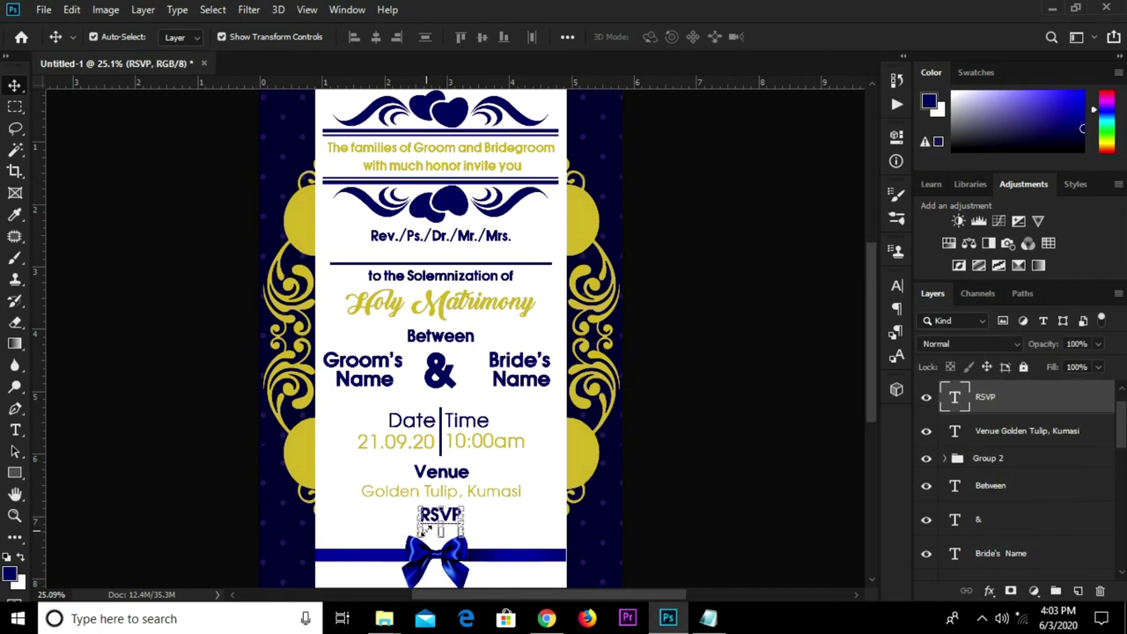
{"action": "left_click", "coordinate": [359, 544]}
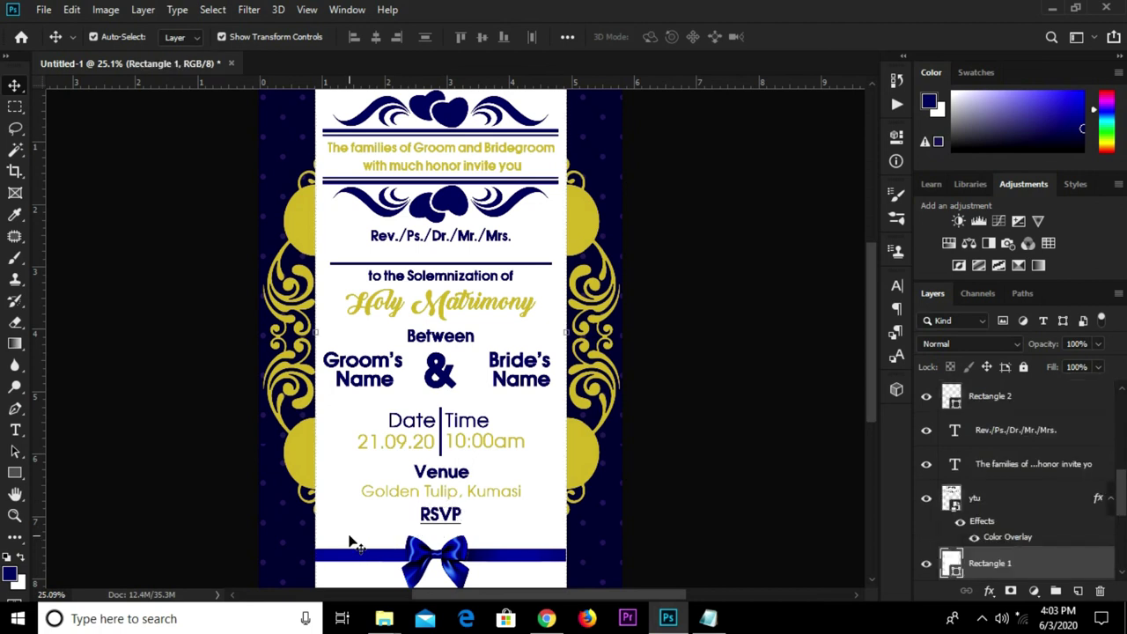
- Paste the copied "Name Contact" lines as a new text layer and place it above the ribbon on the white panel's left side
{"action": "scroll", "coordinate": [353, 541], "scroll_direction": "up", "scroll_amount": 3}
{"action": "scroll", "coordinate": [434, 394], "scroll_direction": "down", "scroll_amount": 4}
{"action": "key", "text": "t"}
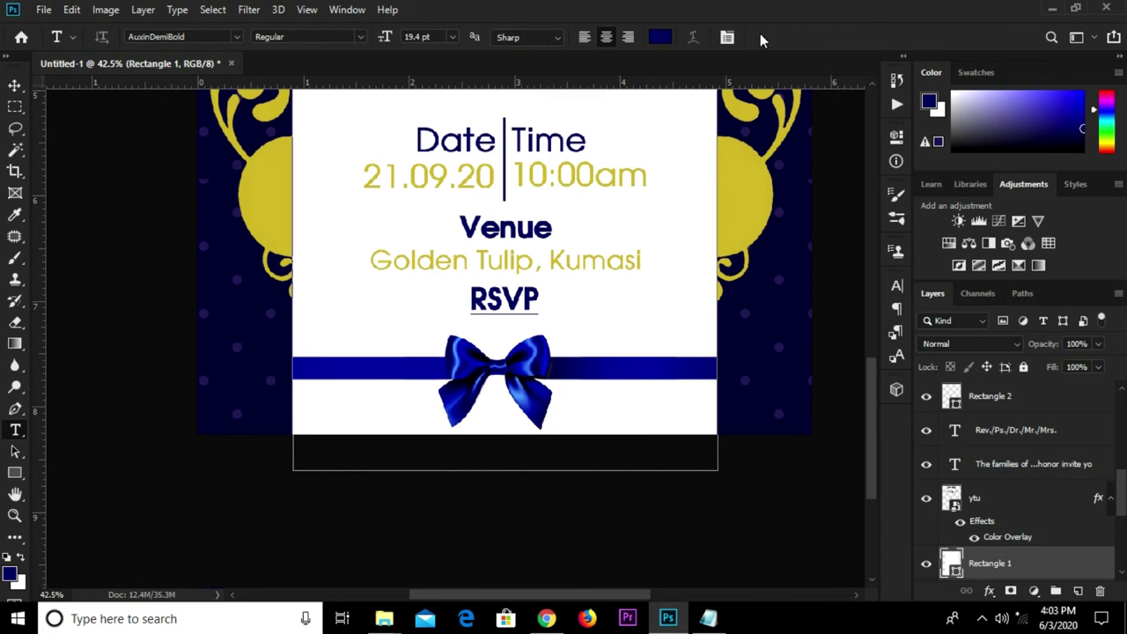
{"action": "left_click", "coordinate": [14, 85]}
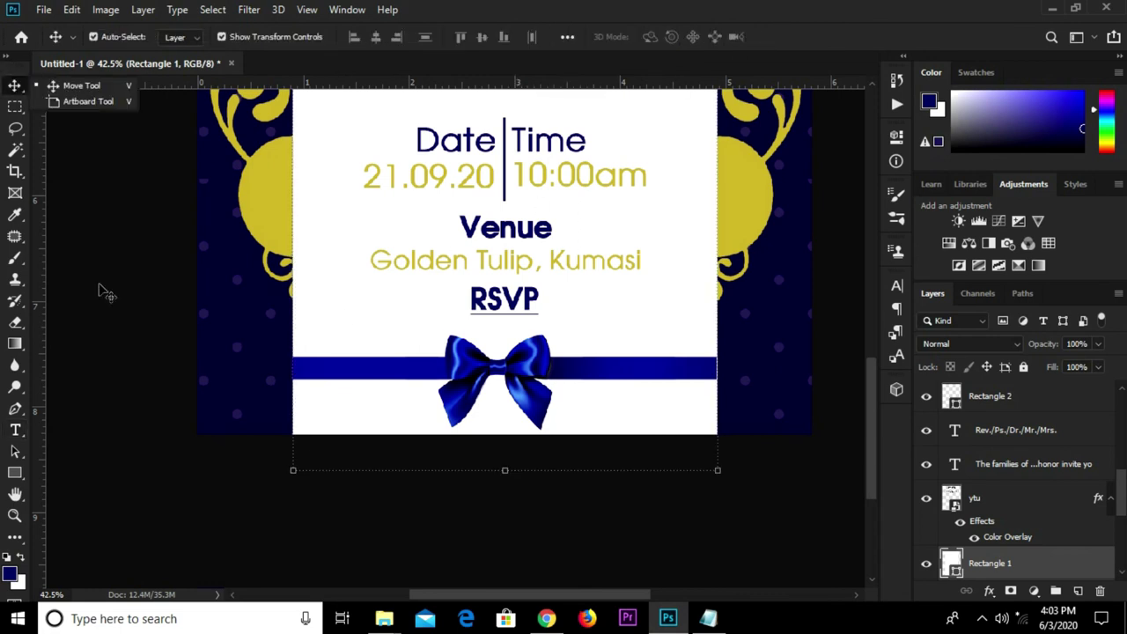
{"action": "left_click", "coordinate": [113, 347]}
{"action": "left_click", "coordinate": [17, 438]}
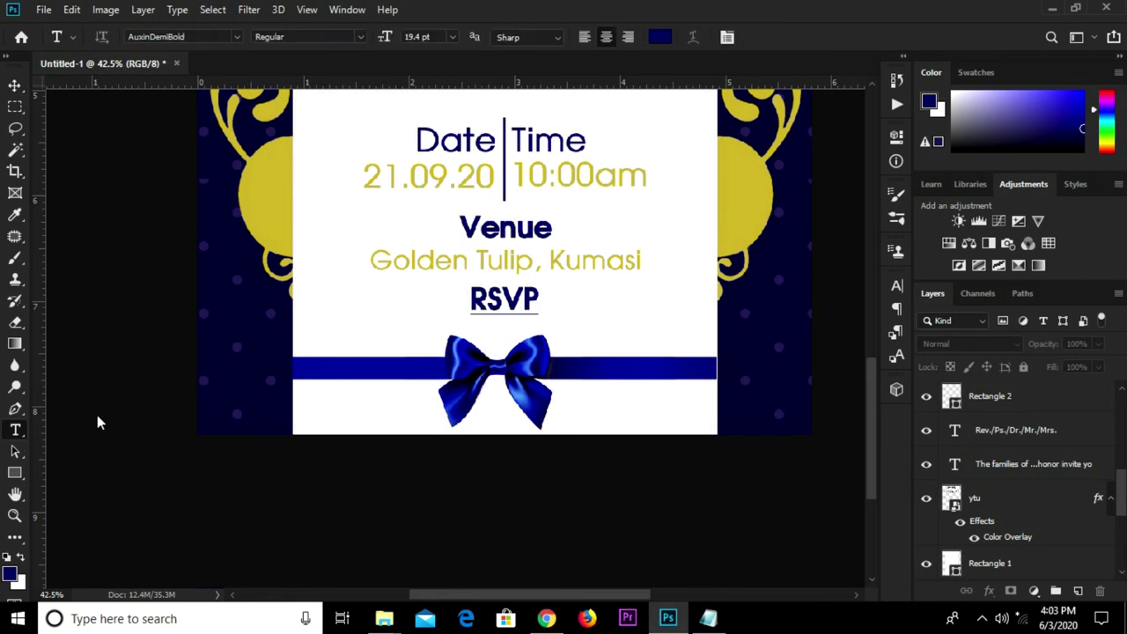
{"action": "left_click", "coordinate": [323, 326]}
{"action": "key", "text": "ctrl+v"}
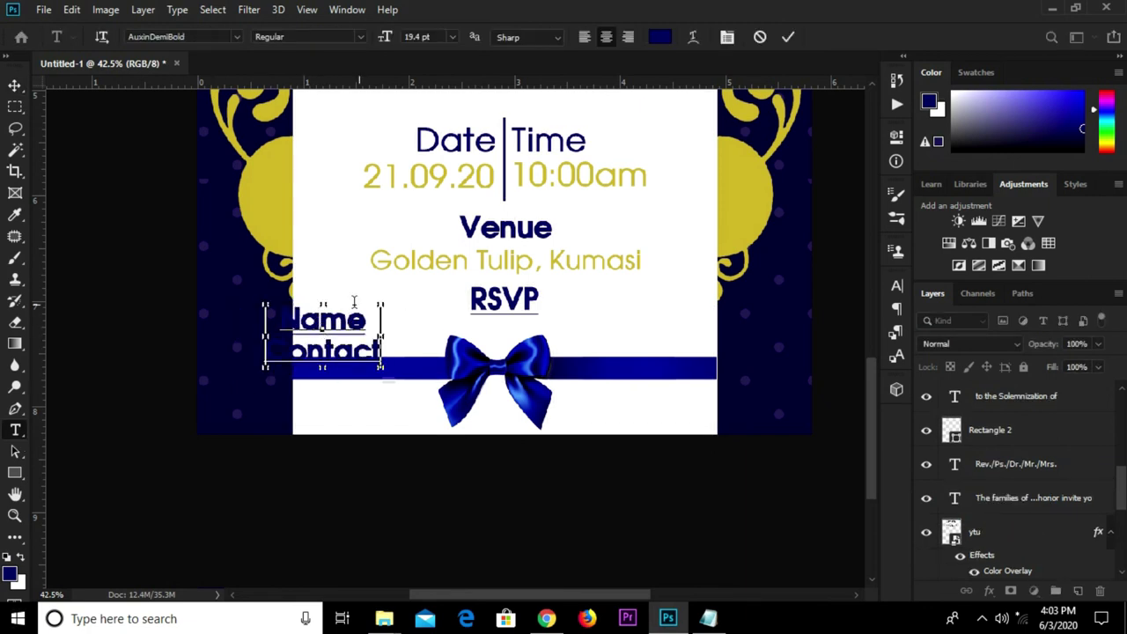
{"action": "left_click", "coordinate": [788, 37]}
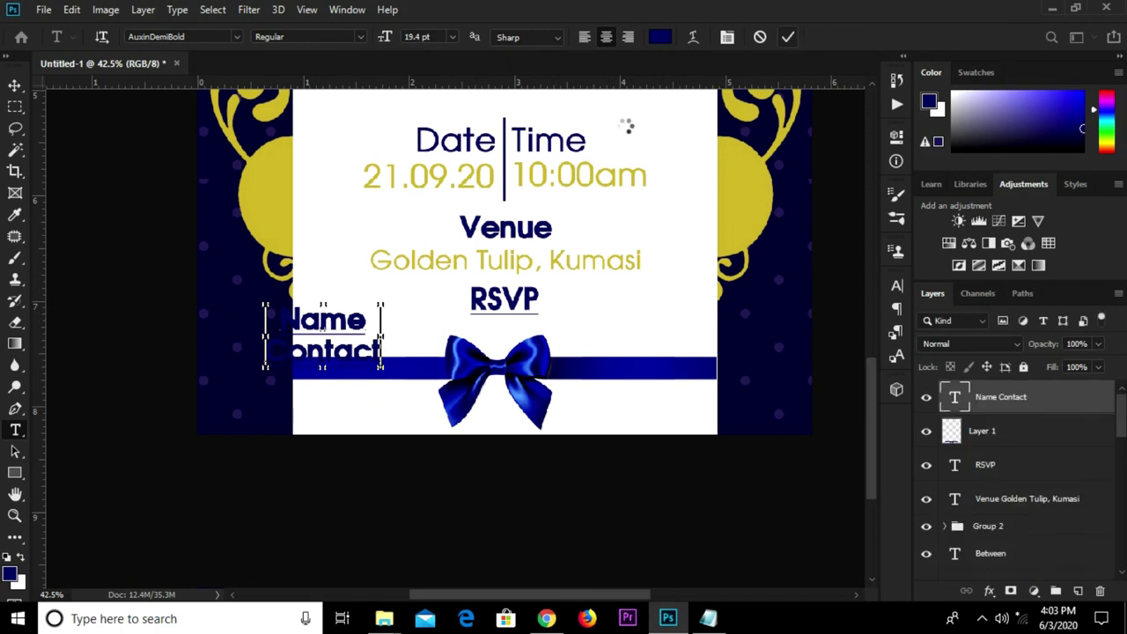
{"action": "key", "text": "v"}
{"action": "left_click_drag", "start_coordinate": [330, 331], "coordinate": [368, 325]}
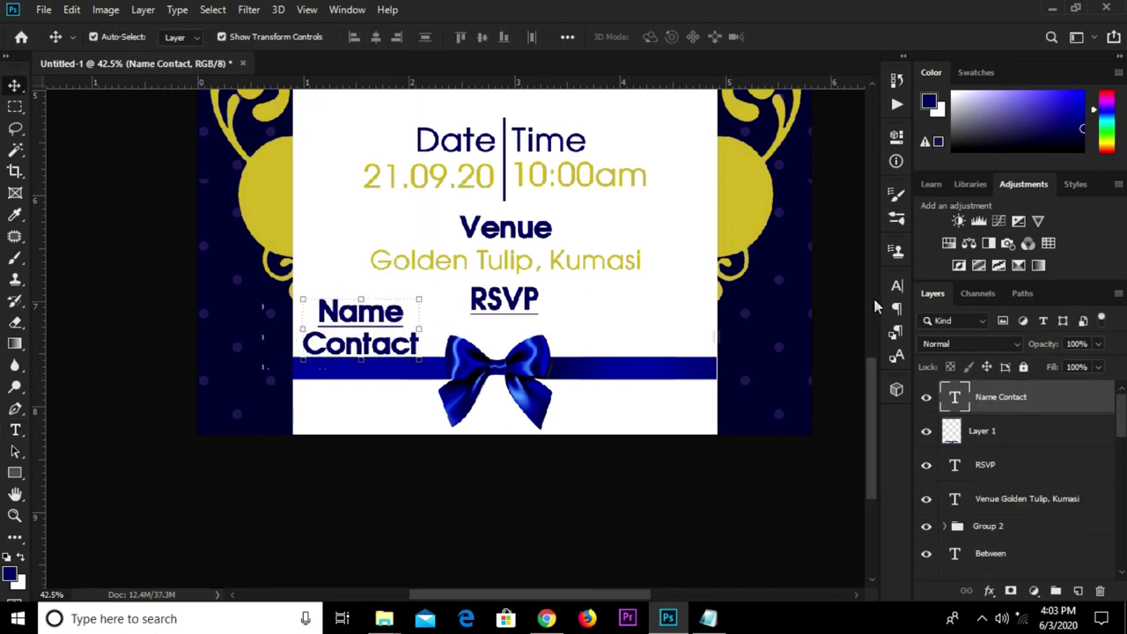
- Set the "Name Contact" text size to 15 pt and remove its underline
{"action": "left_click", "coordinate": [897, 287]}
{"action": "left_click", "coordinate": [761, 329]}
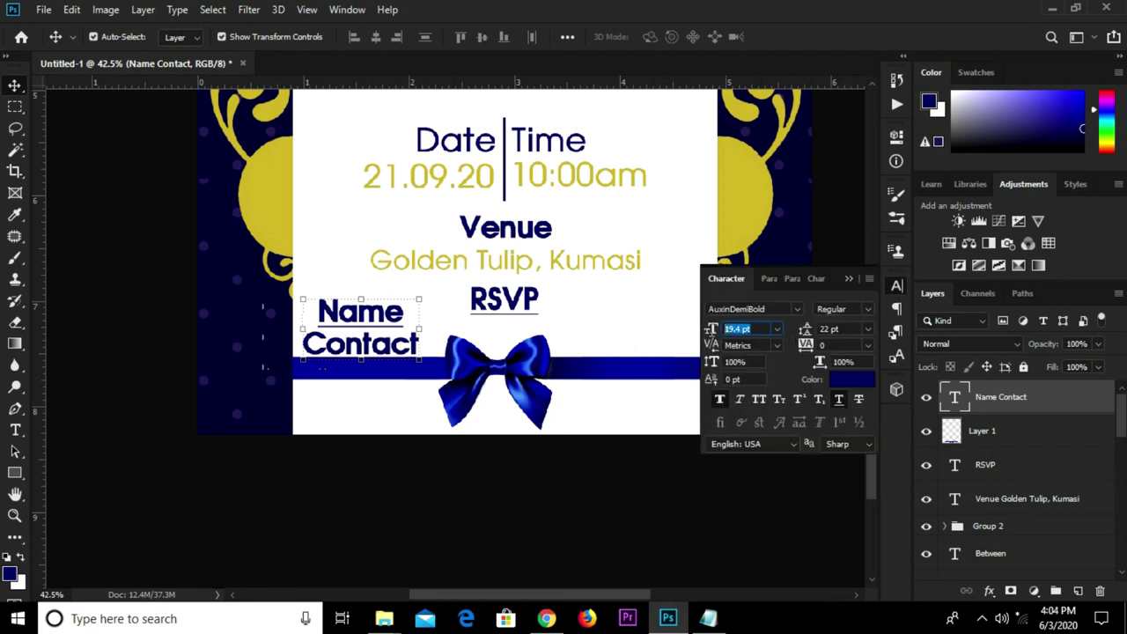
{"action": "type", "text": "15"}
{"action": "key", "text": "Return"}
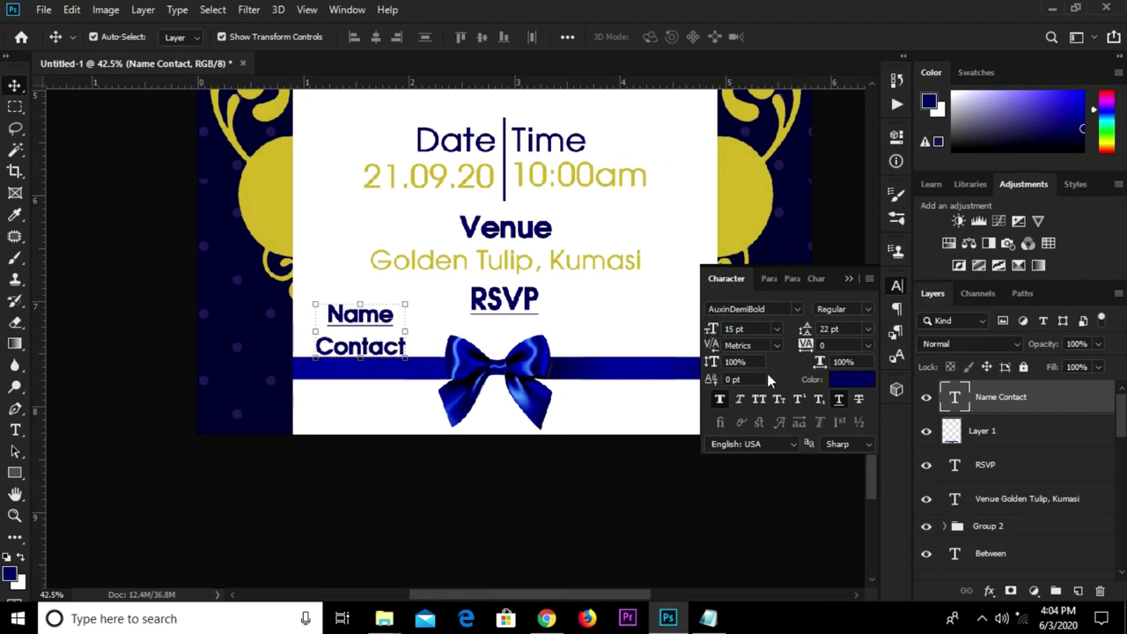
{"action": "left_click", "coordinate": [839, 401]}
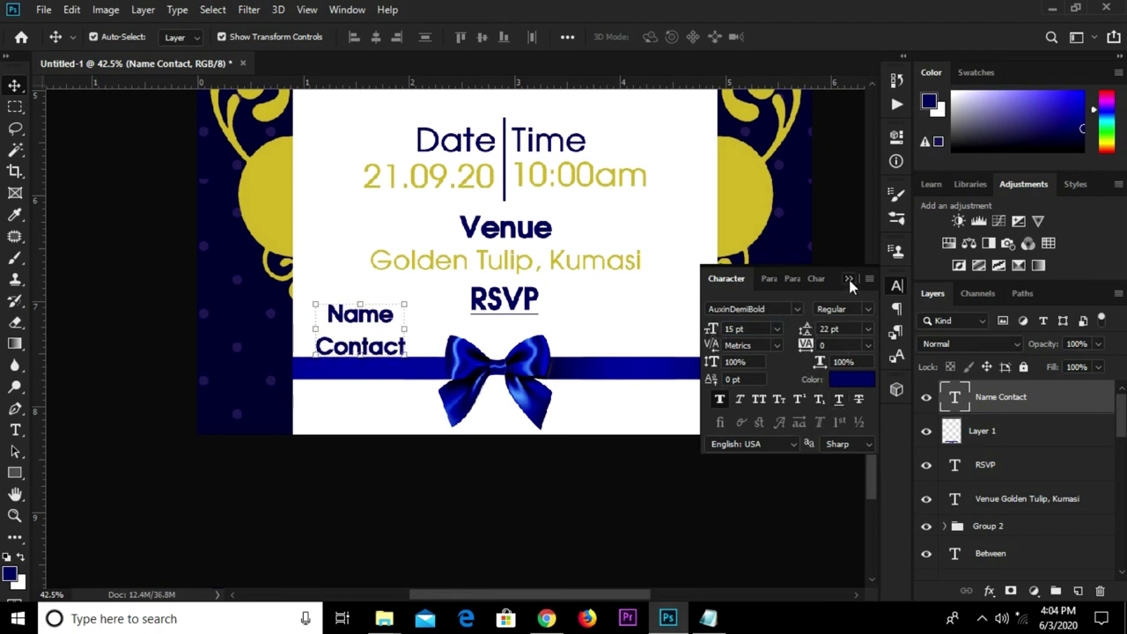
- Set the leading of the "Name Contact" text to 16 pt
{"action": "left_click", "coordinate": [849, 280]}
{"action": "left_click", "coordinate": [897, 286]}
{"action": "left_click", "coordinate": [869, 329]}
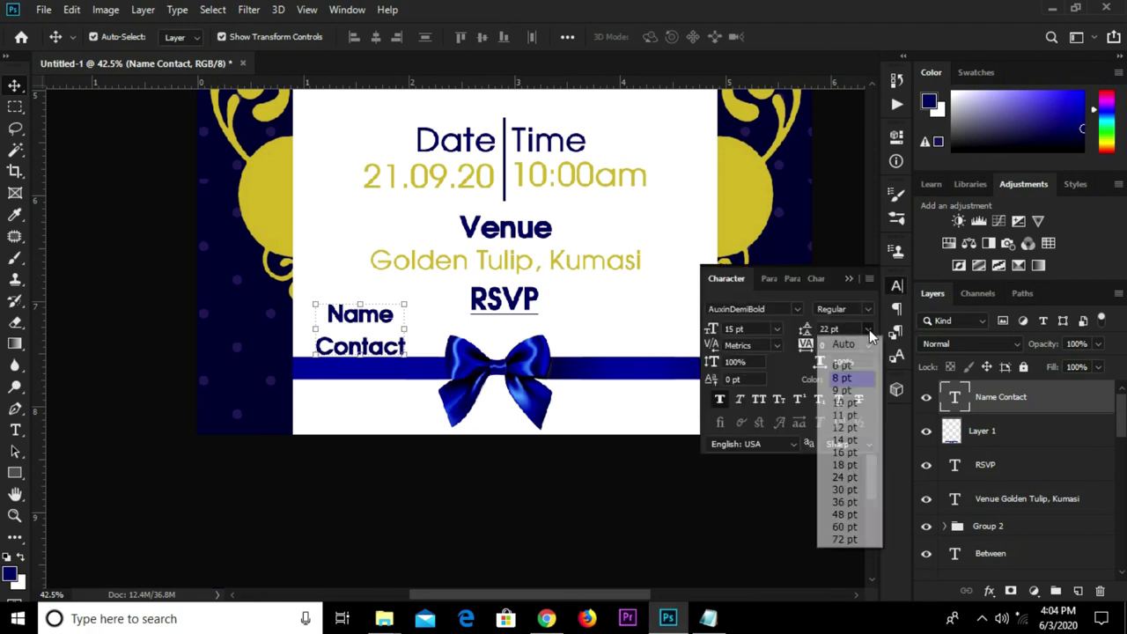
{"action": "left_click", "coordinate": [849, 453]}
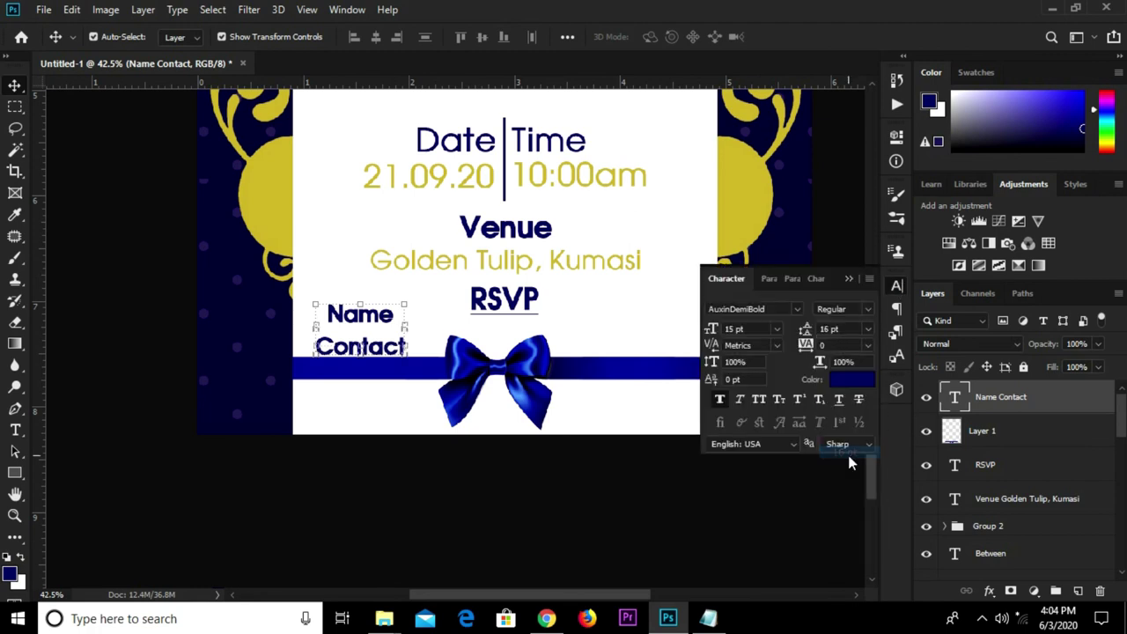
{"action": "left_click", "coordinate": [849, 279]}
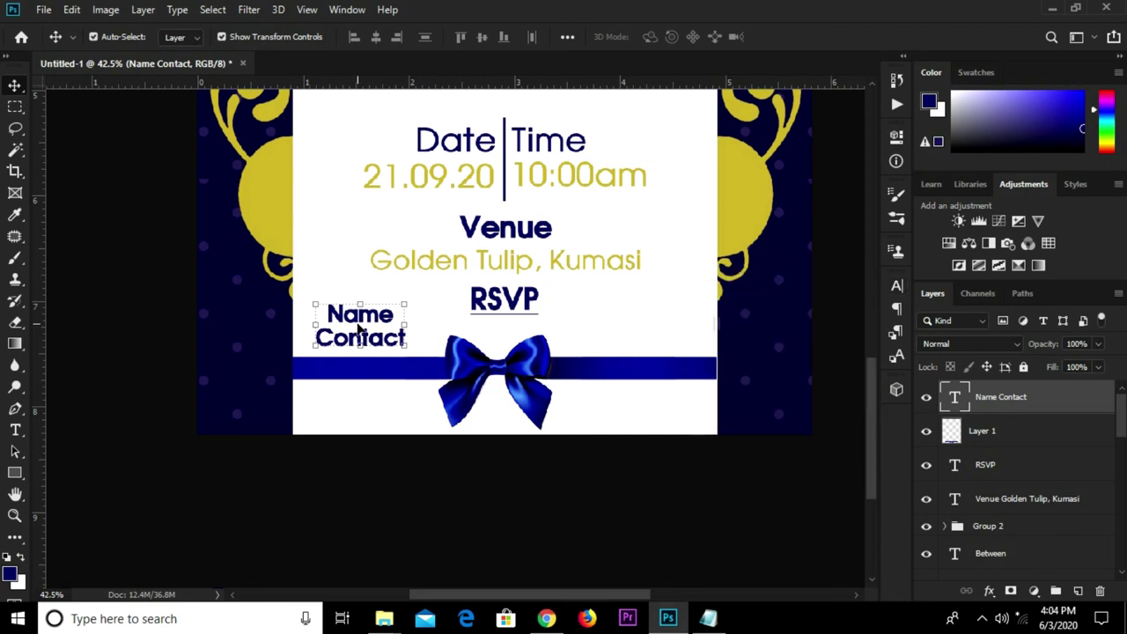
- Duplicate the "Name Contact" text to the white panel's right side and nudge the copy down closer to the ribbon
{"action": "left_click_drag", "start_coordinate": [359, 329], "coordinate": [662, 335]}
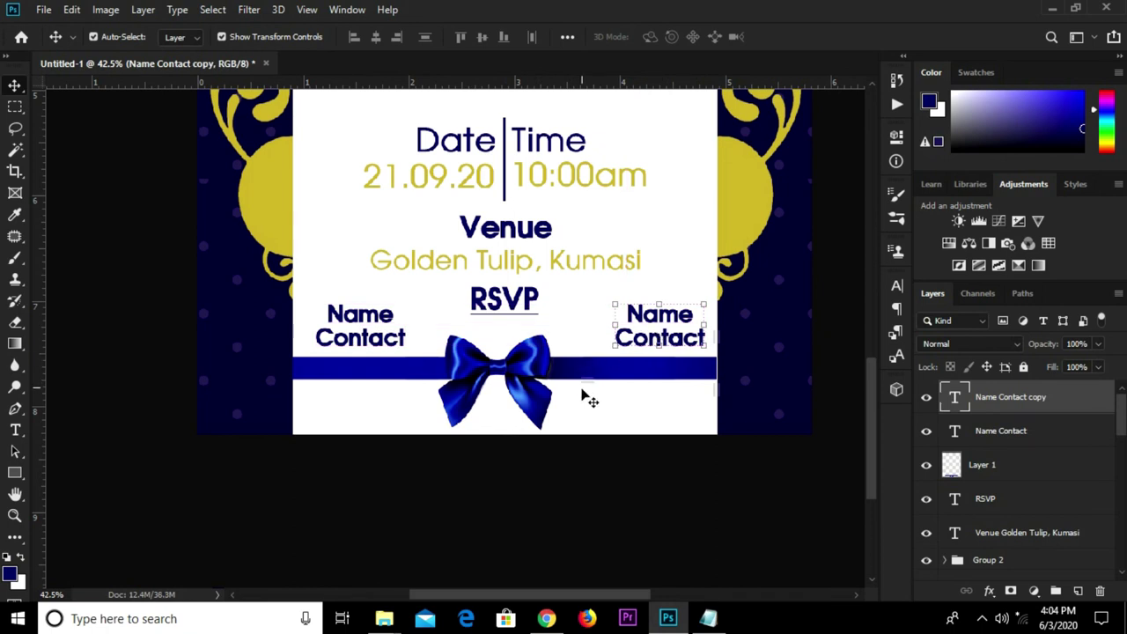
{"action": "scroll", "coordinate": [539, 381], "scroll_direction": "down", "scroll_amount": 1}
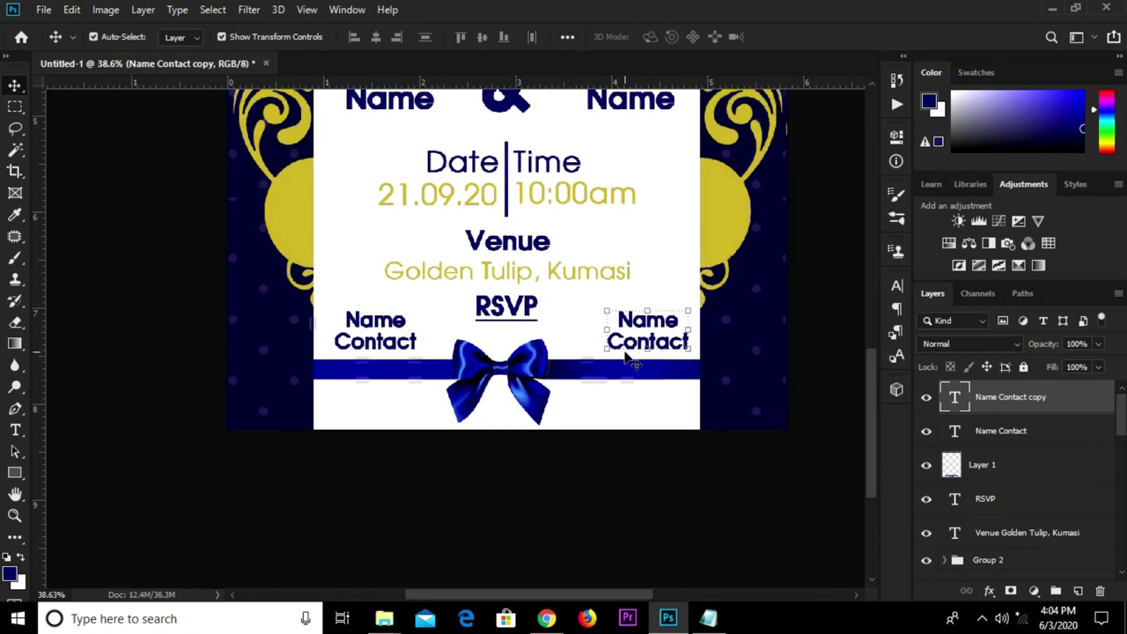
{"action": "left_click", "coordinate": [582, 384]}
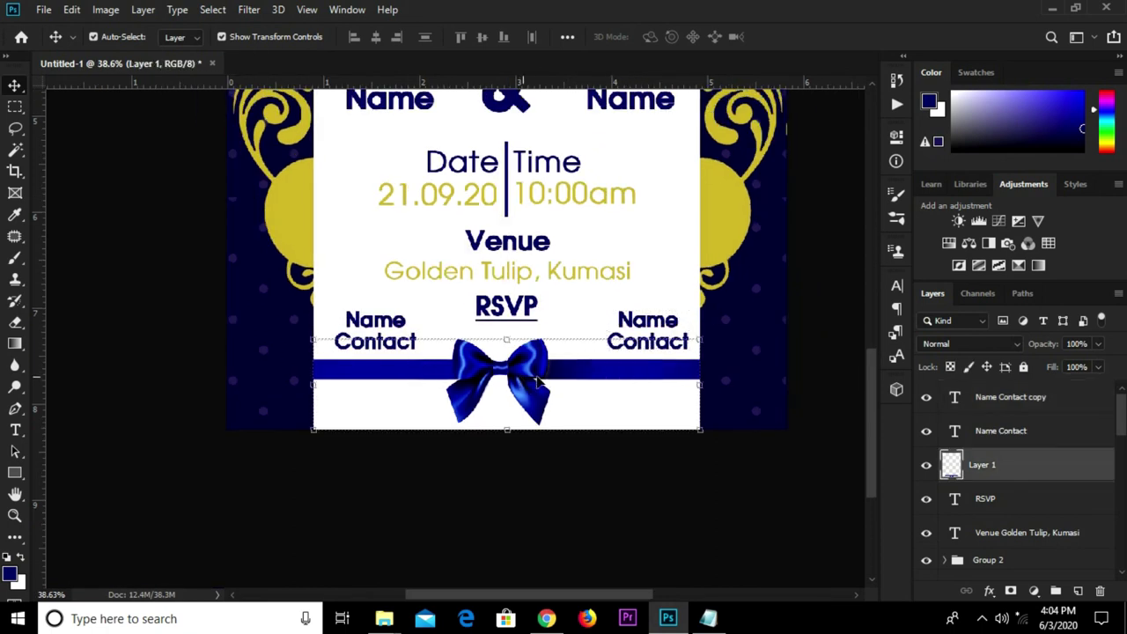
{"action": "left_click", "coordinate": [643, 351]}
{"action": "key", "text": "shift+Down"}
{"action": "key", "text": "shift+Down"}
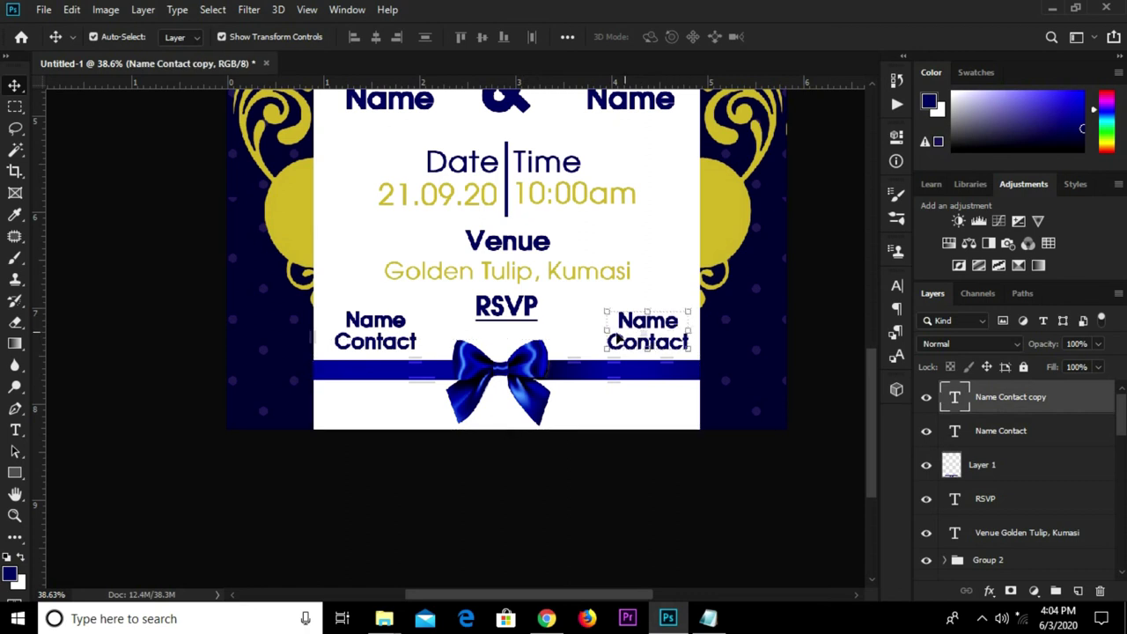
{"action": "key", "text": "Down"}
{"action": "key", "text": "Down"}
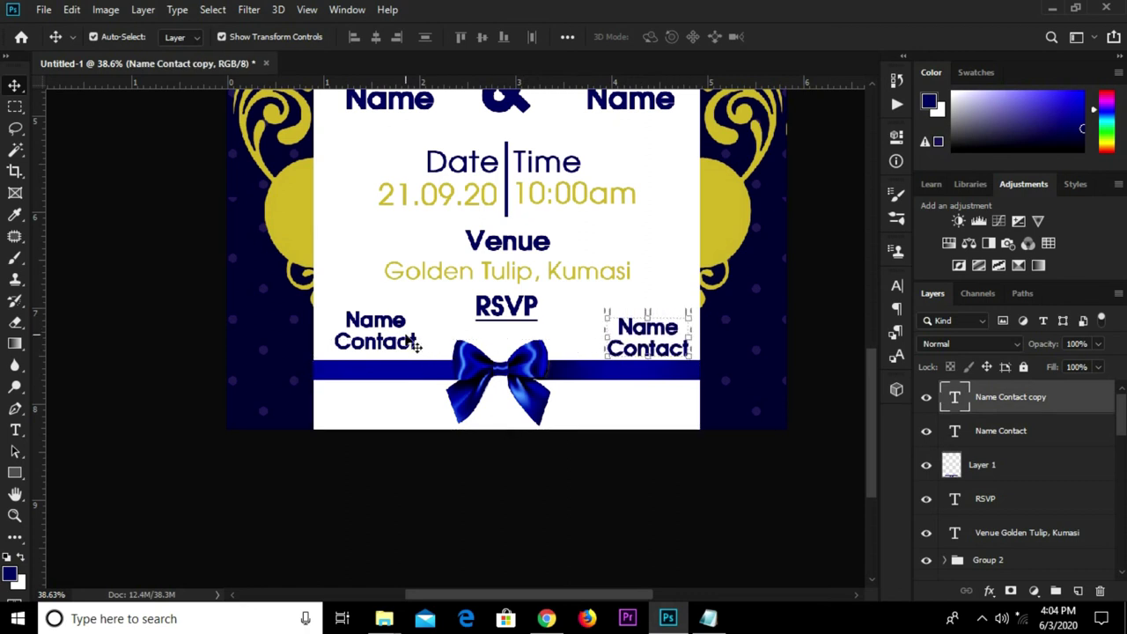
- Nudge the left "Name Contact" text down to line up with its copy on the right
{"action": "left_click", "coordinate": [407, 353]}
{"action": "key", "text": "shift+Down"}
{"action": "key", "text": "shift+Down"}
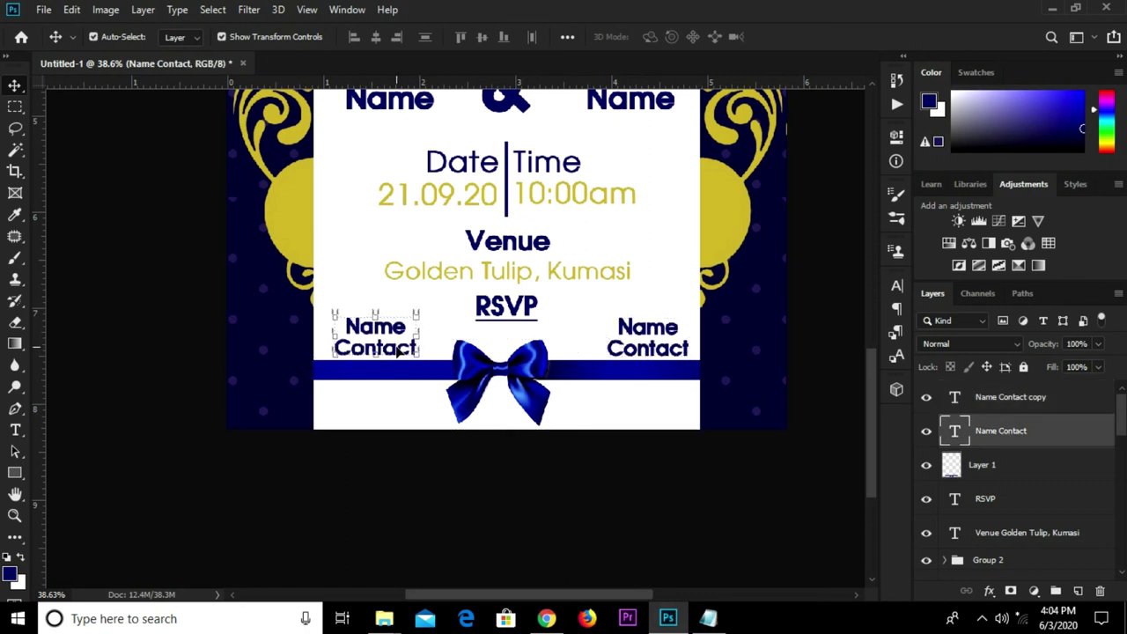
- Select the date and time group and nudge it up closer to the groom's and bride's name texts
{"action": "scroll", "coordinate": [510, 315], "scroll_direction": "down", "scroll_amount": 3}
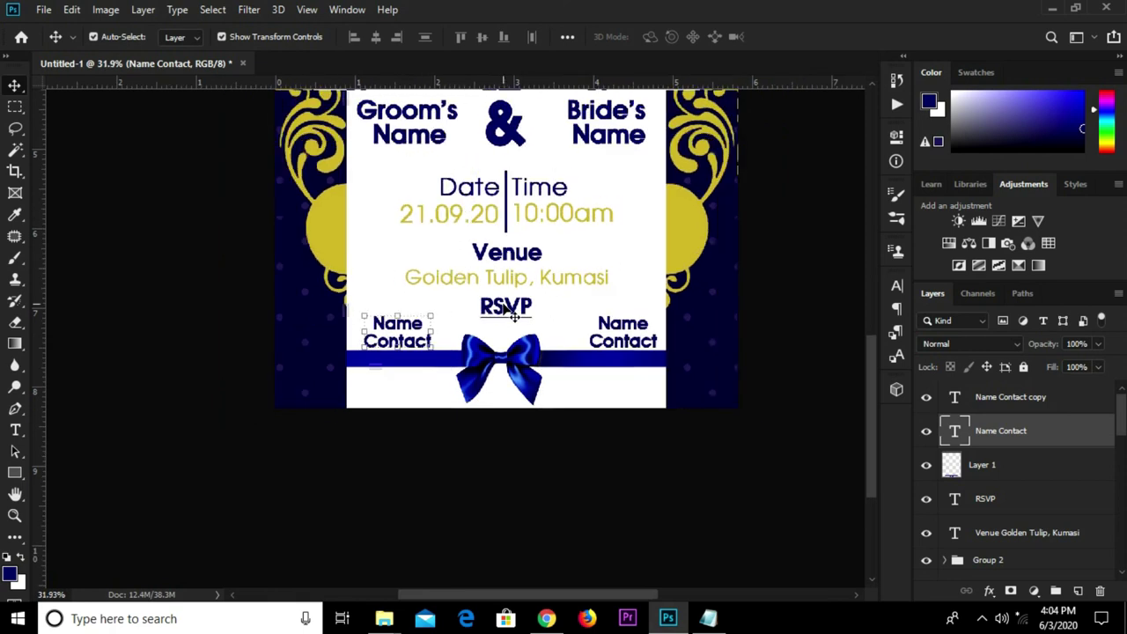
{"action": "scroll", "coordinate": [458, 441], "scroll_direction": "up", "scroll_amount": 2}
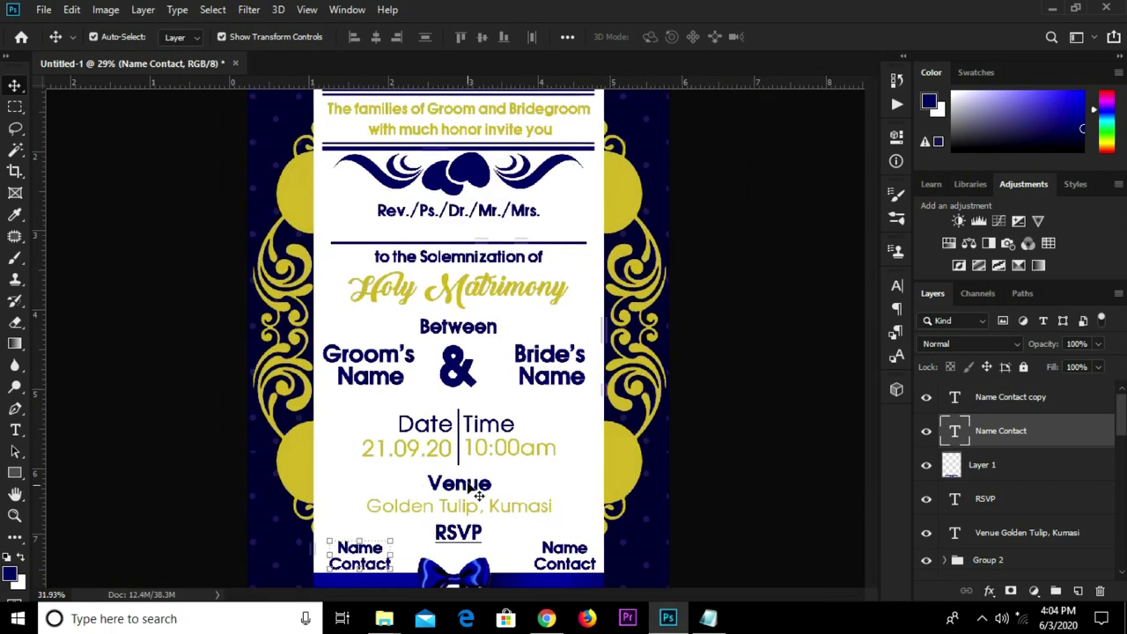
{"action": "left_click", "coordinate": [473, 453]}
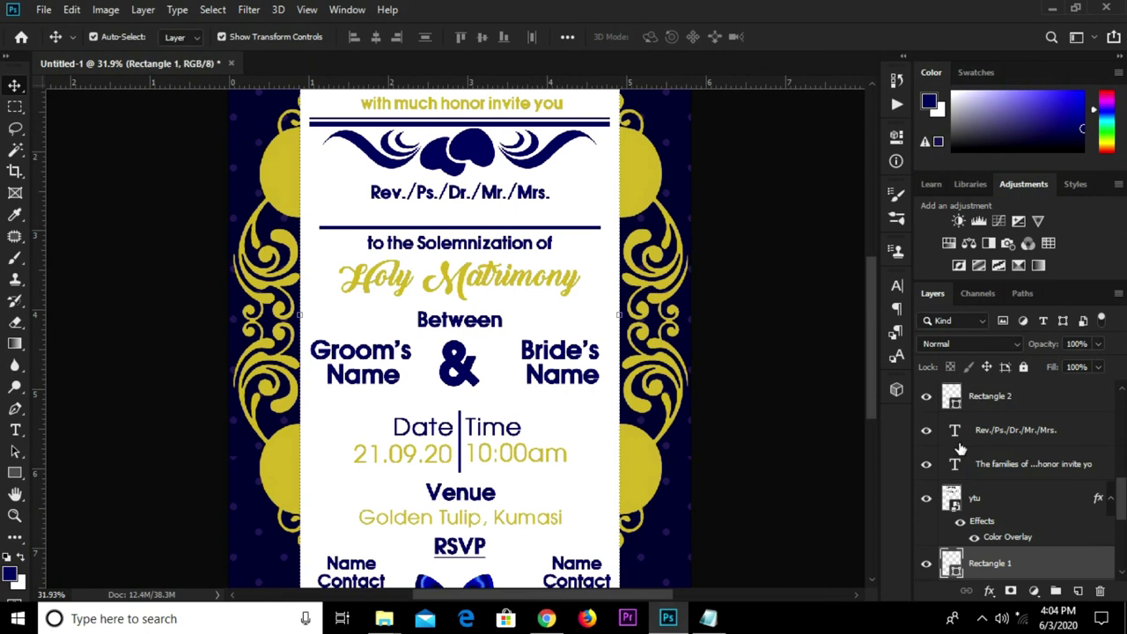
{"action": "scroll", "coordinate": [1013, 493], "scroll_direction": "up", "scroll_amount": 2}
{"action": "scroll", "coordinate": [960, 458], "scroll_direction": "down", "scroll_amount": 2}
{"action": "scroll", "coordinate": [978, 462], "scroll_direction": "up", "scroll_amount": 5}
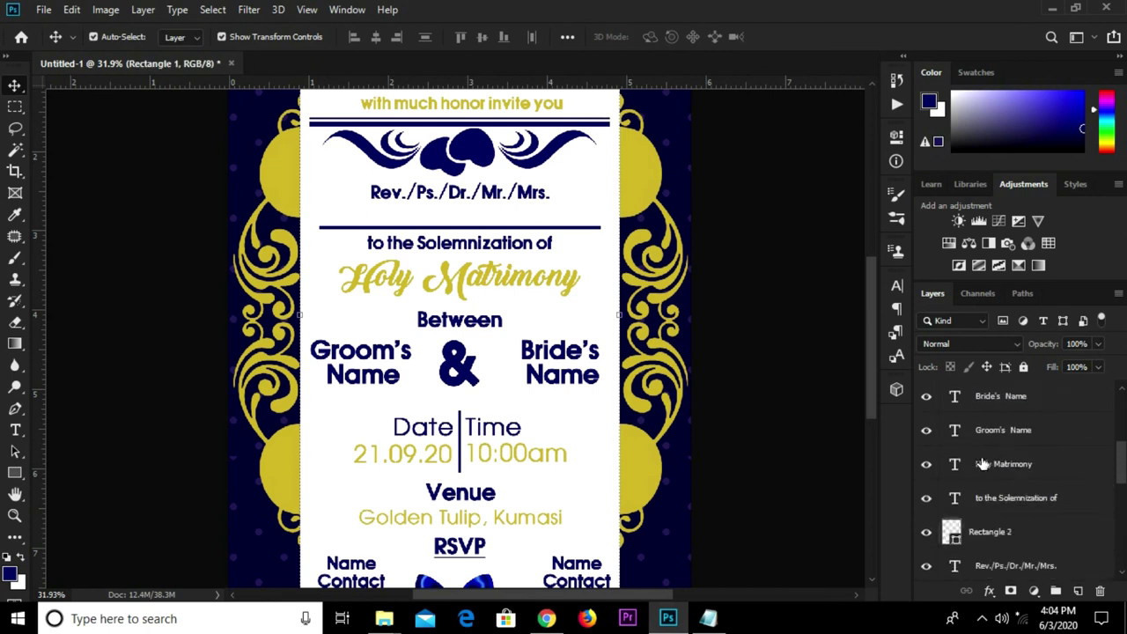
{"action": "scroll", "coordinate": [982, 465], "scroll_direction": "down", "scroll_amount": 2}
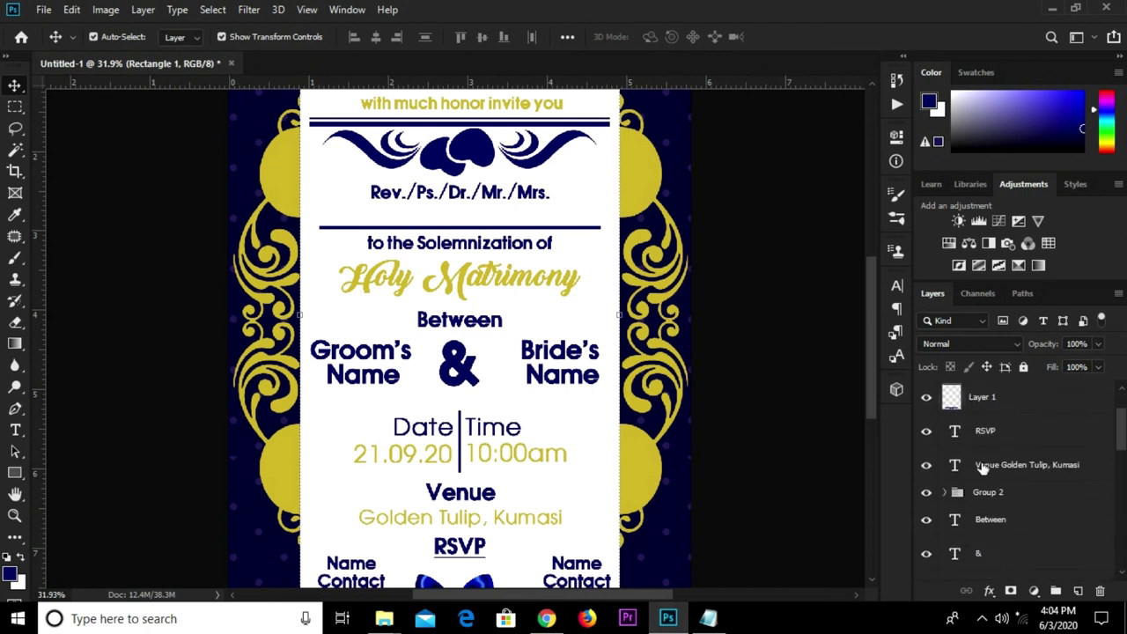
{"action": "left_click", "coordinate": [456, 429]}
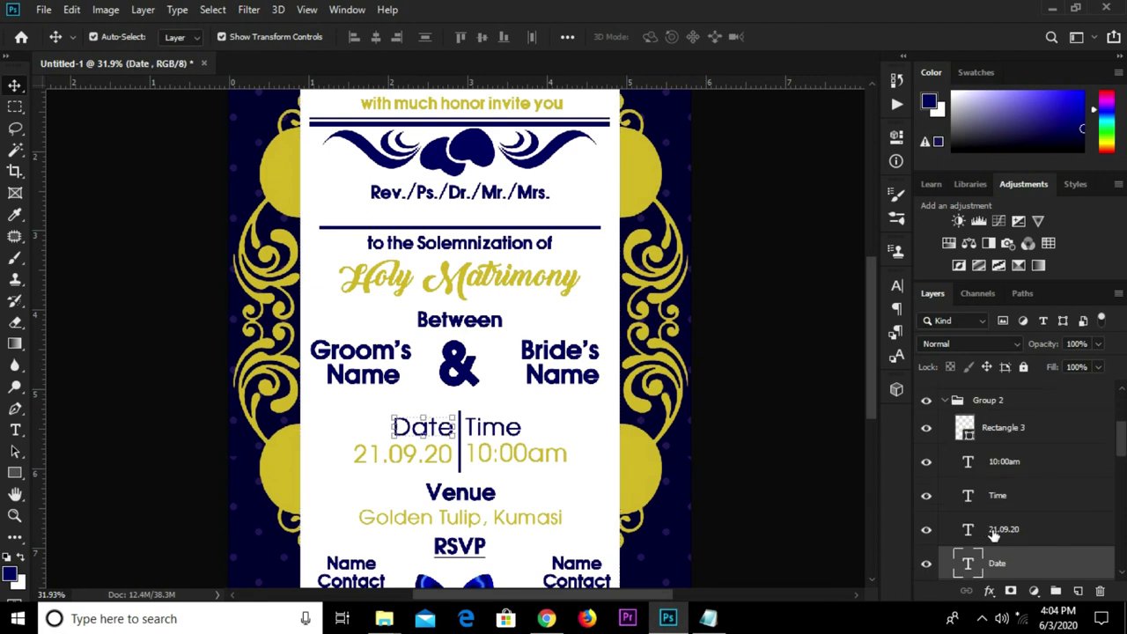
{"action": "scroll", "coordinate": [987, 480], "scroll_direction": "up", "scroll_amount": 2}
{"action": "left_click", "coordinate": [985, 467]}
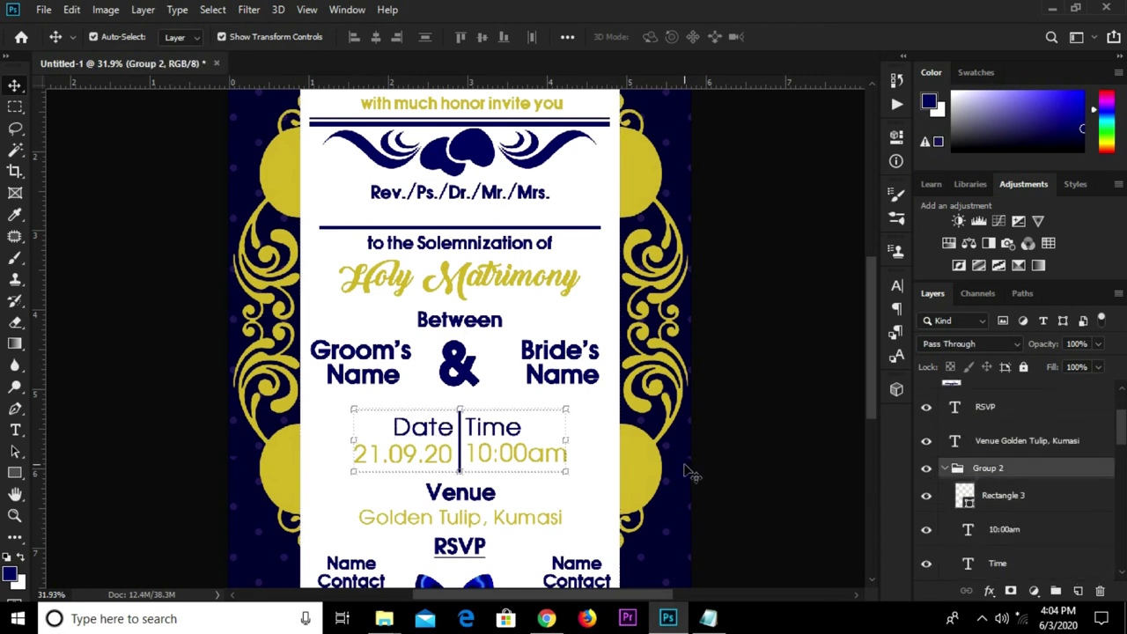
{"action": "key", "text": "shift+Up"}
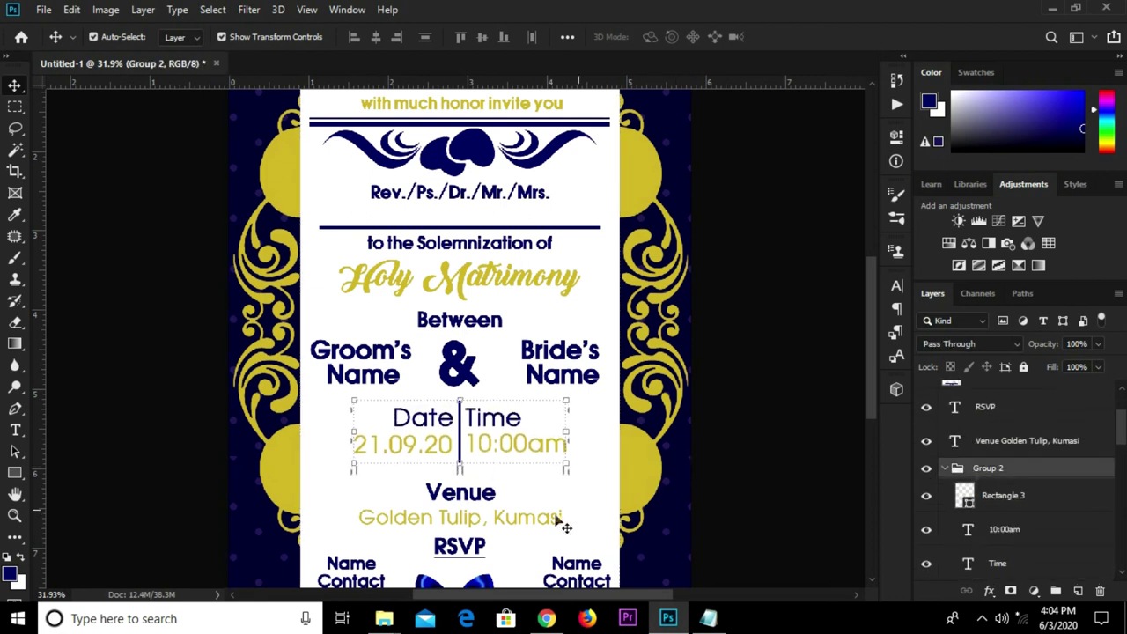
- Nudge the venue text up slightly toward the date and time group
{"action": "left_click", "coordinate": [455, 509]}
{"action": "key", "text": "shift+Up"}
{"action": "key", "text": "shift+Up"}
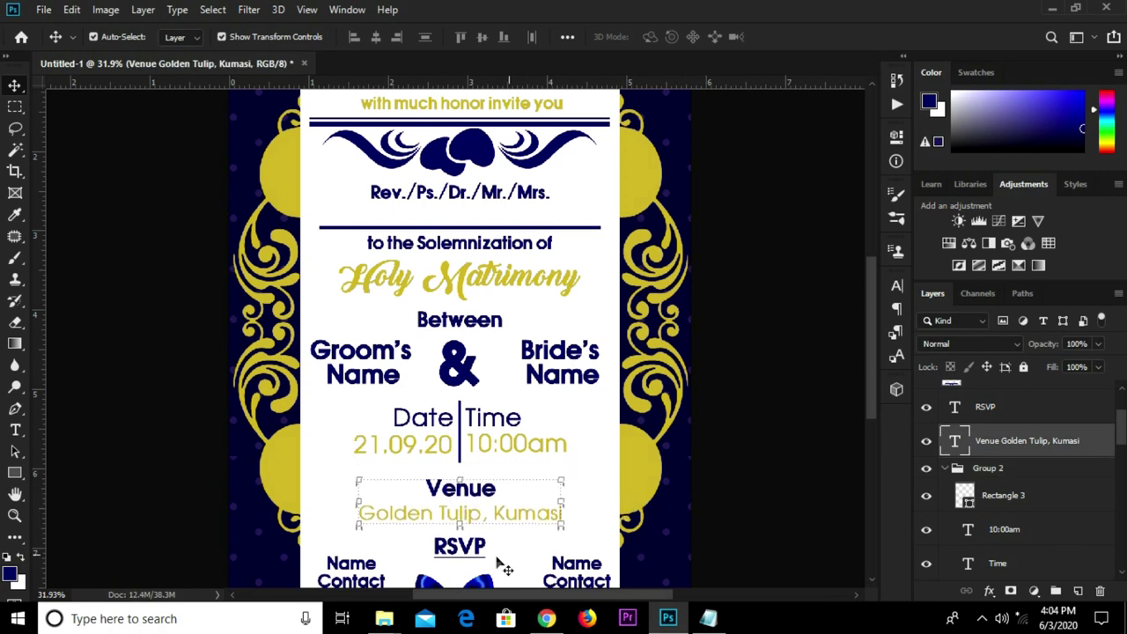
- Nudge the "RSVP" text up slightly beneath the venue text and deselect it
{"action": "left_click", "coordinate": [474, 553]}
{"action": "key", "text": "shift+Up"}
{"action": "key", "text": "shift+Up"}
{"action": "key", "text": "shift+Up"}
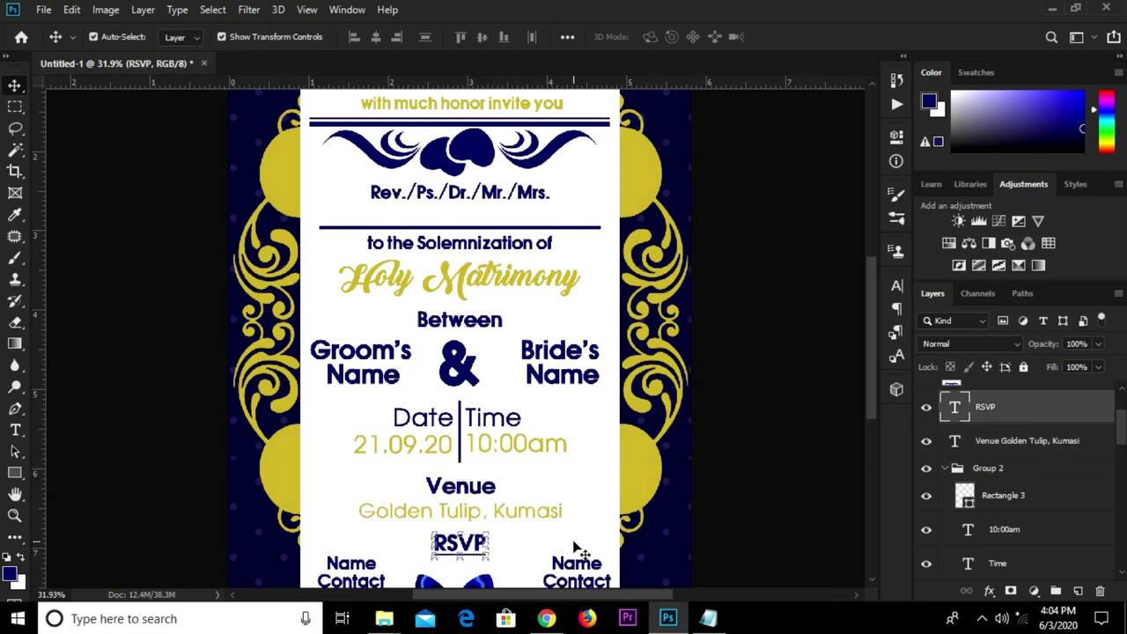
{"action": "left_click", "coordinate": [712, 431]}
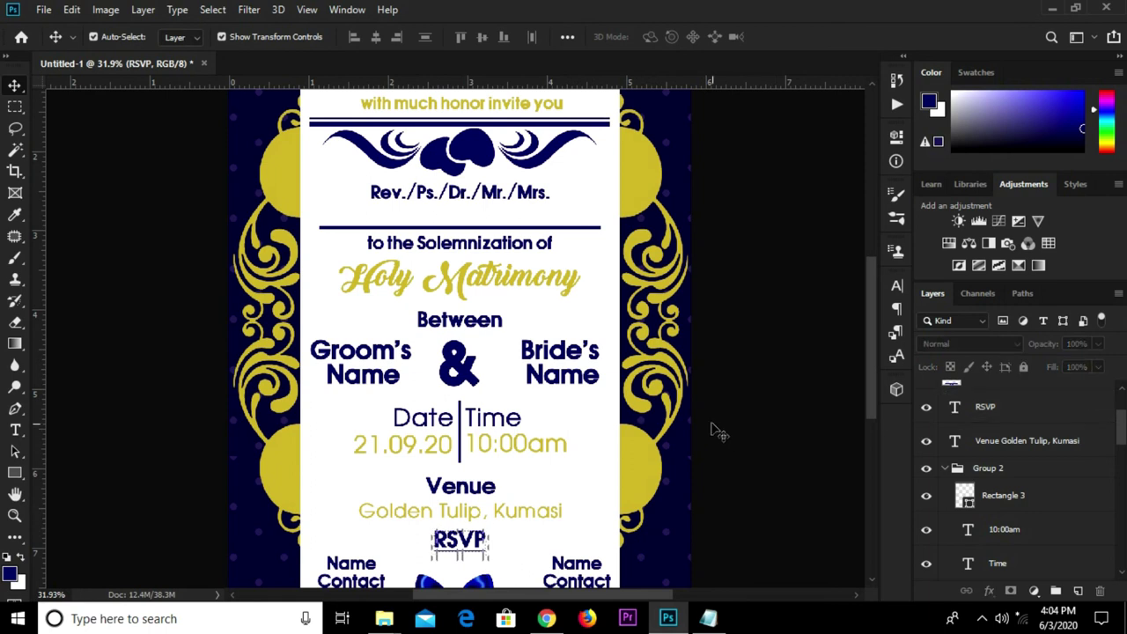
- Nudge the "RSVP" text down slightly to balance its spacing above the bow, and deselect it
{"action": "scroll", "coordinate": [648, 449], "scroll_direction": "down", "scroll_amount": 3}
{"action": "scroll", "coordinate": [577, 445], "scroll_direction": "up", "scroll_amount": 2}
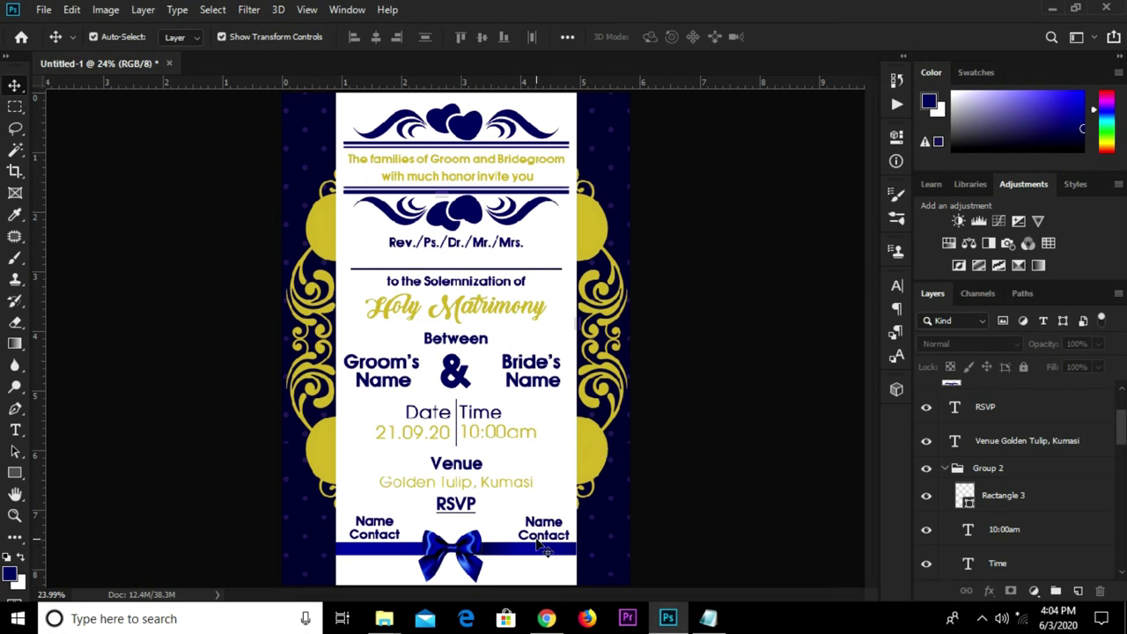
{"action": "left_click", "coordinate": [468, 509]}
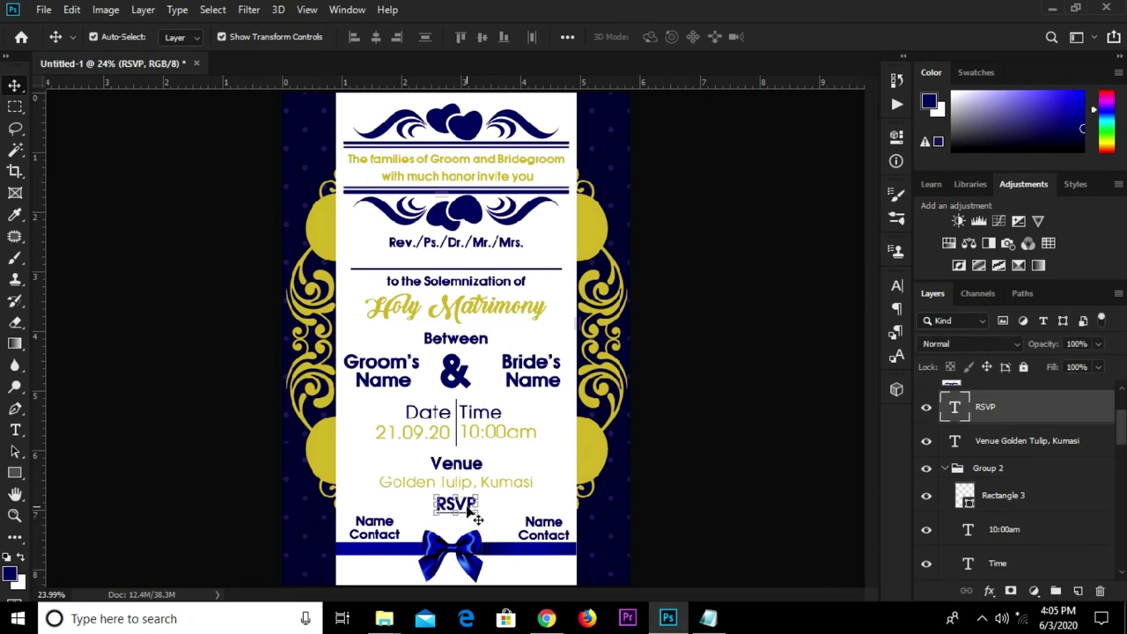
{"action": "left_click", "coordinate": [674, 434]}
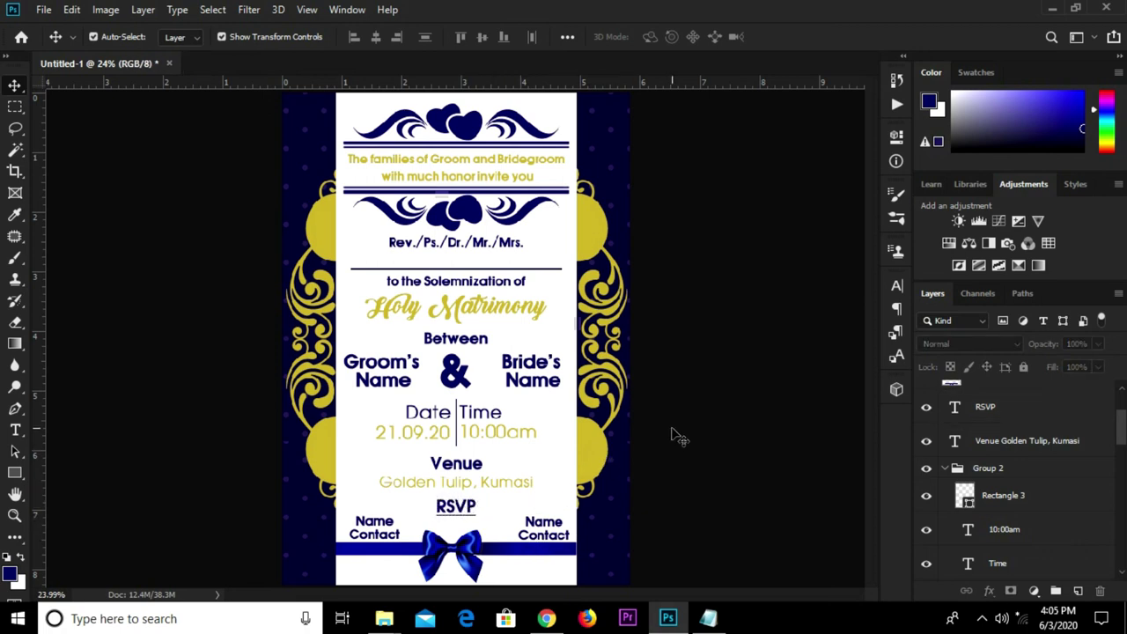